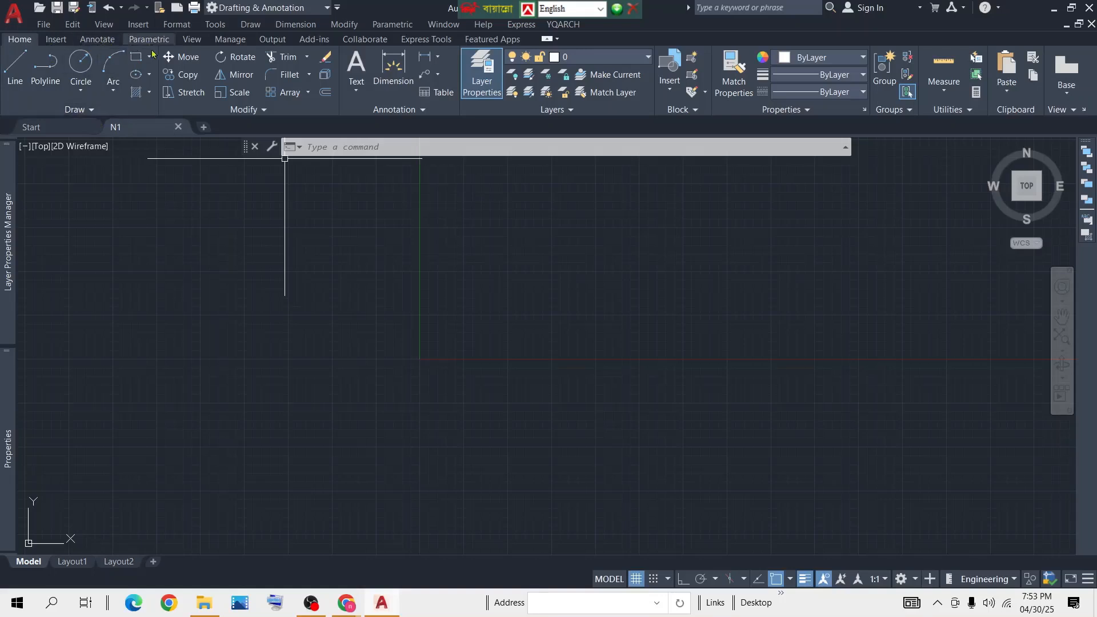
pyautogui.click(80, 90)
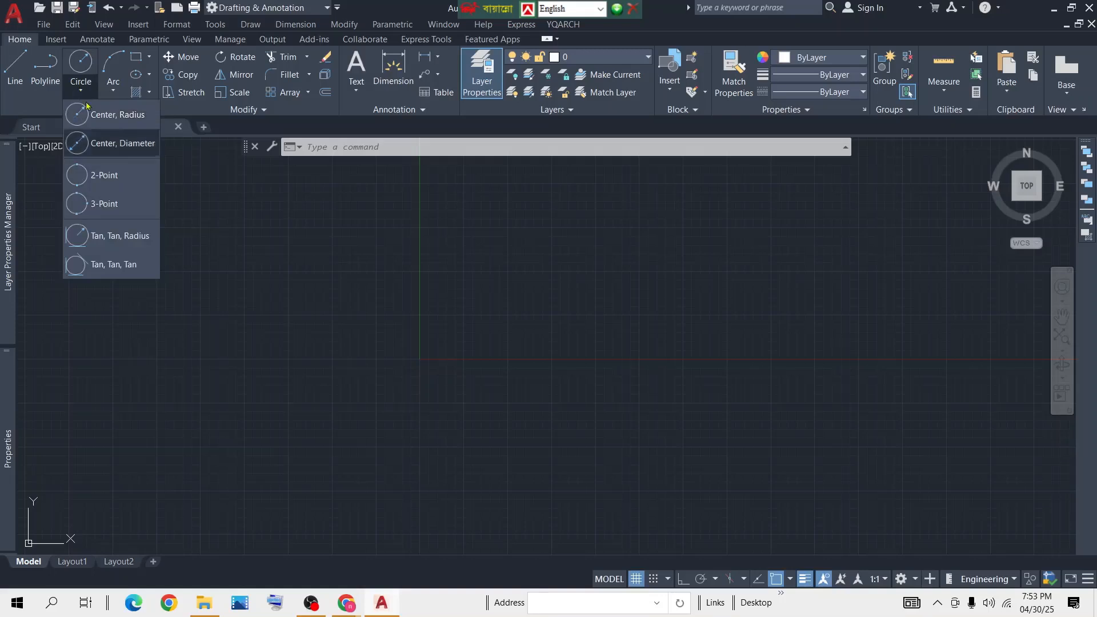
pyautogui.click(115, 91)
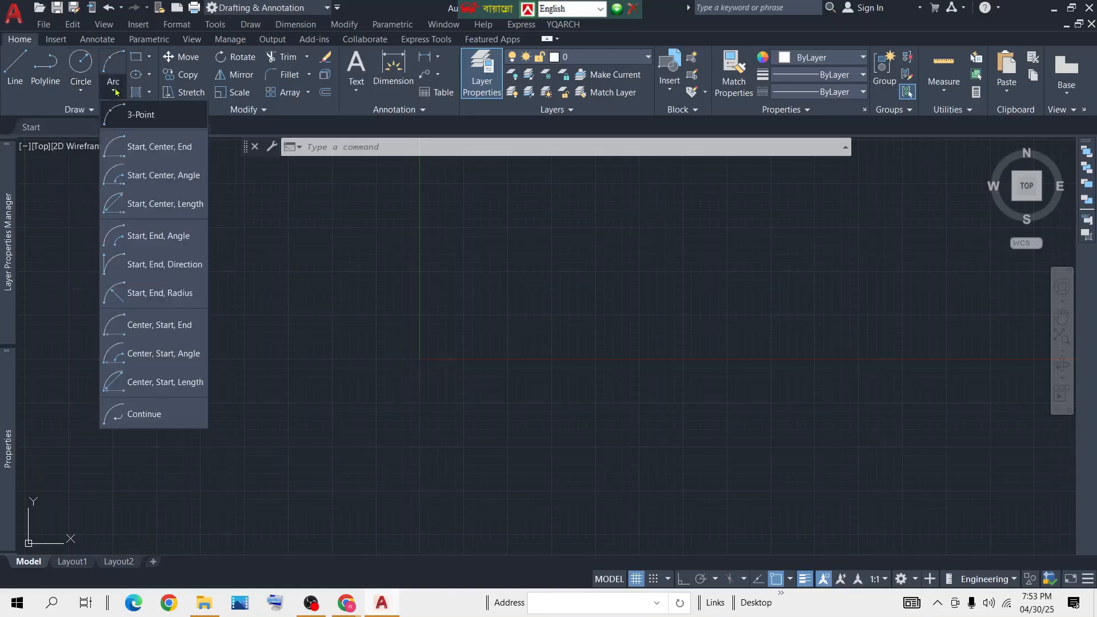
pyautogui.click(142, 76)
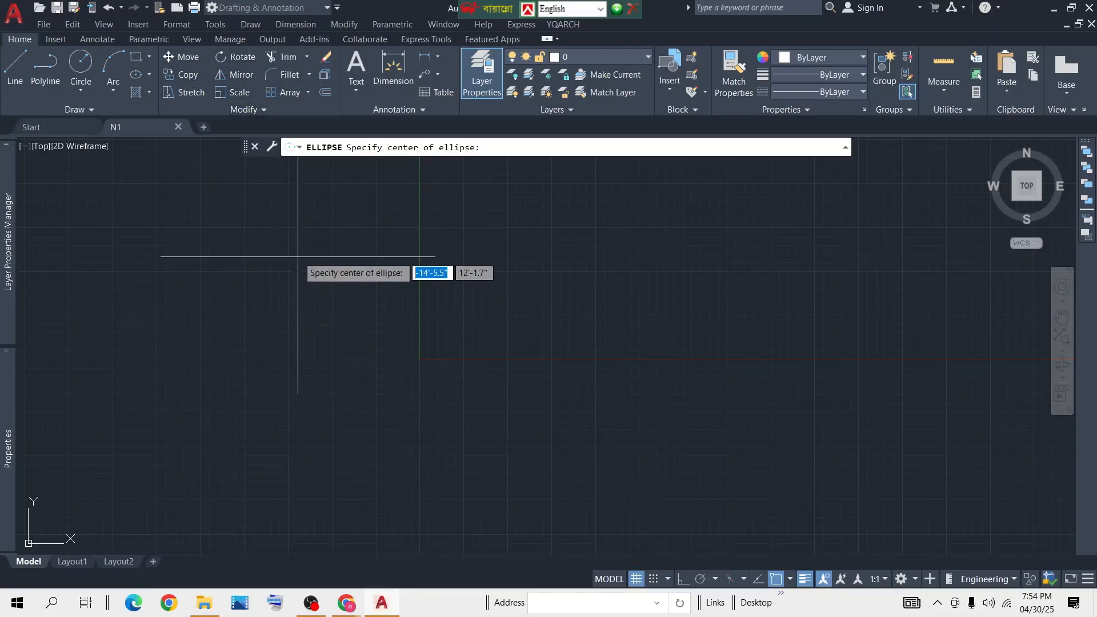
pyautogui.press('Return')
pyautogui.press('Escape')
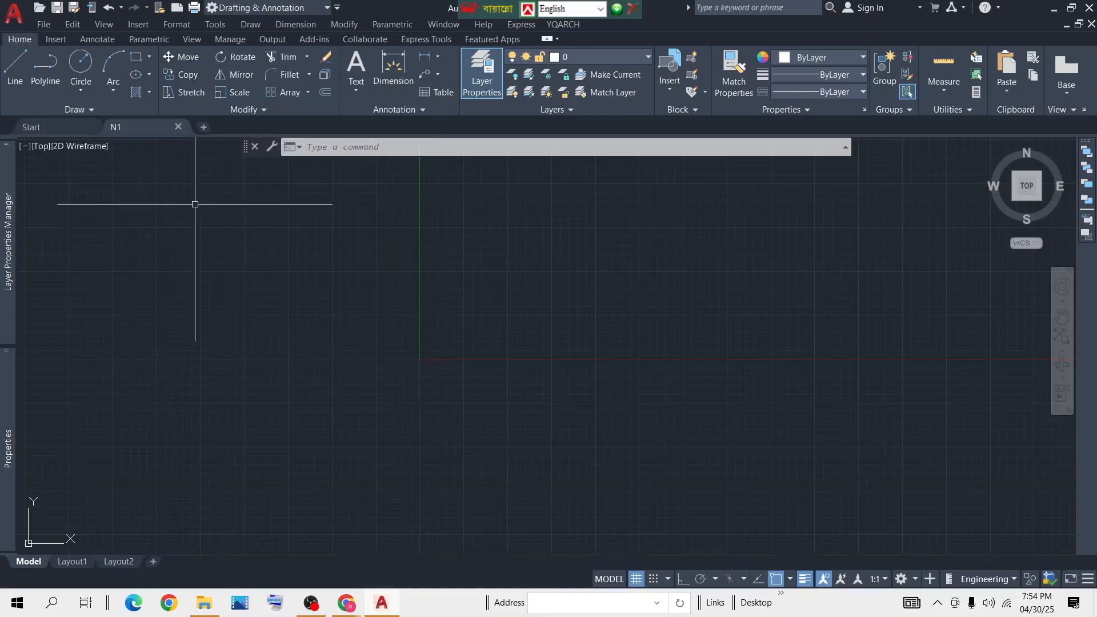
# Draw a freehand rectangle about 33' wide across the vertical axis in the empty drawing
pyautogui.click(137, 58)
pyautogui.click(283, 215)
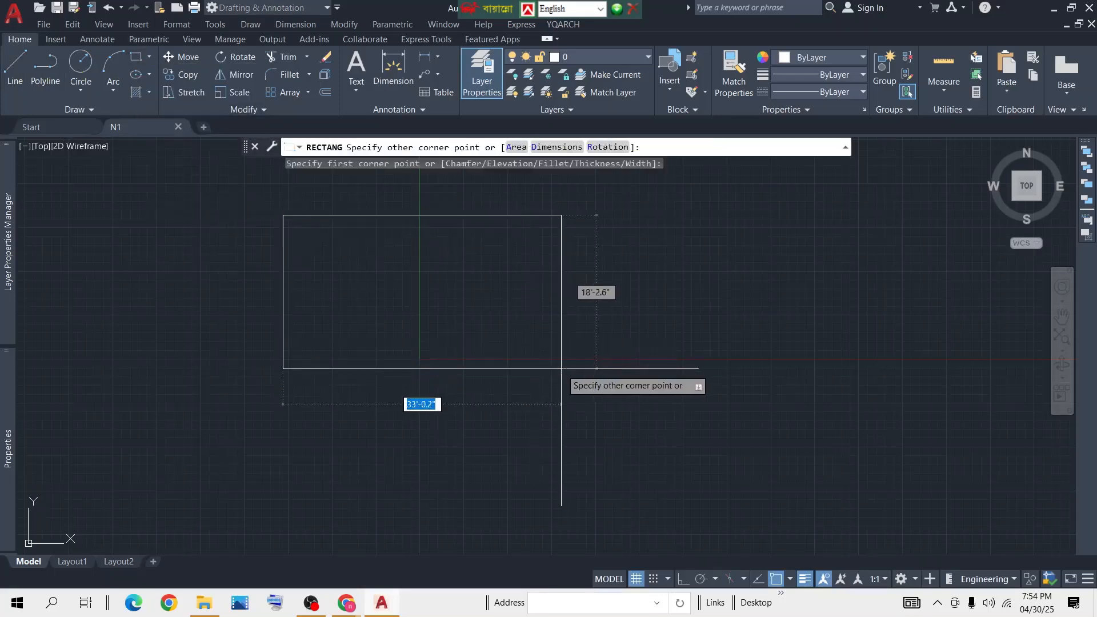
pyautogui.click(561, 384)
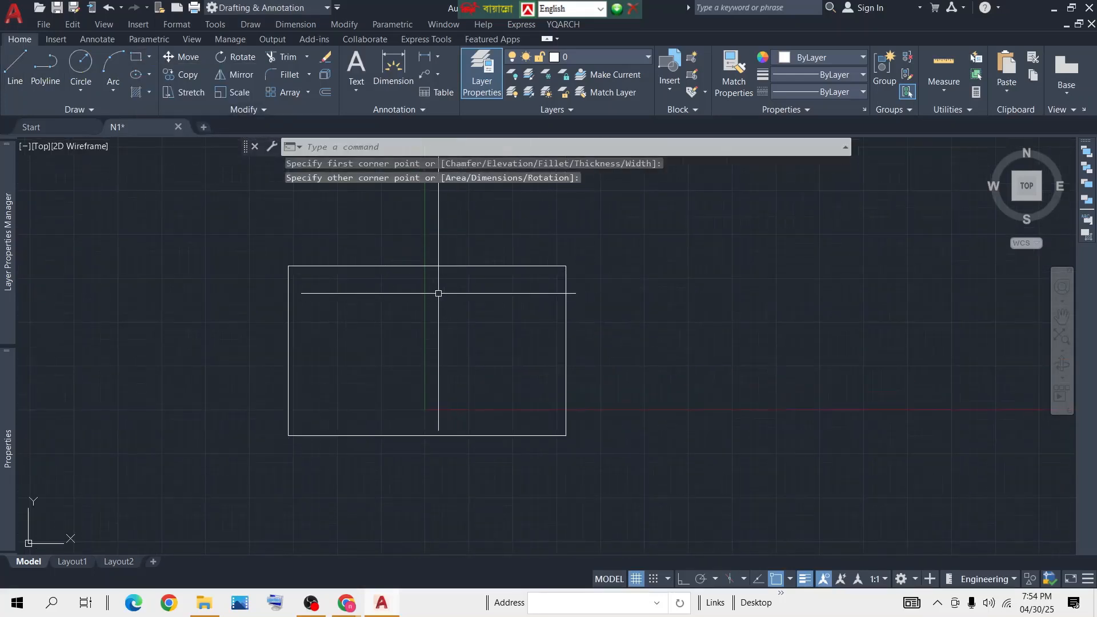
# Copy the rectangle from its lower-right corner with Ortho mode on, placing three copies in a horizontal row to its right
pyautogui.scroll(-2, 435, 303)
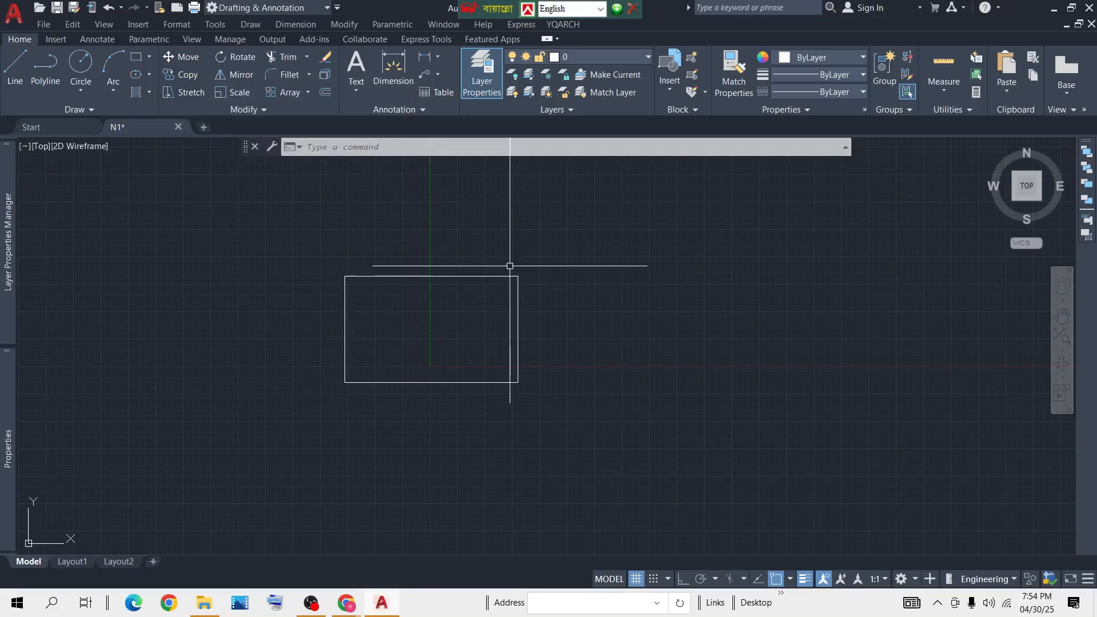
pyautogui.click(587, 240)
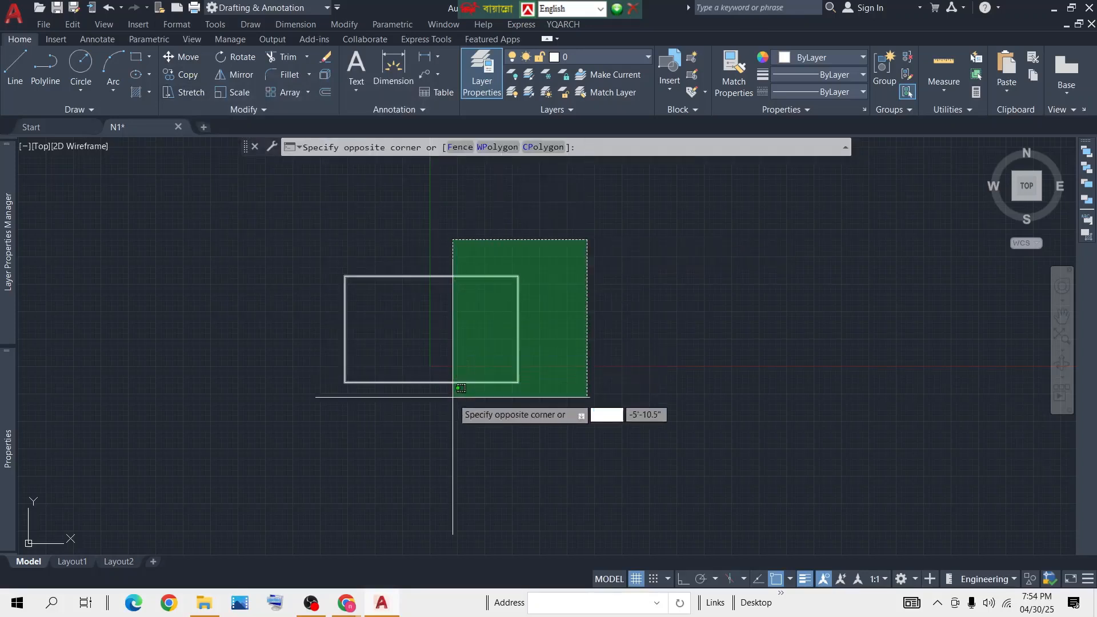
pyautogui.click(454, 397)
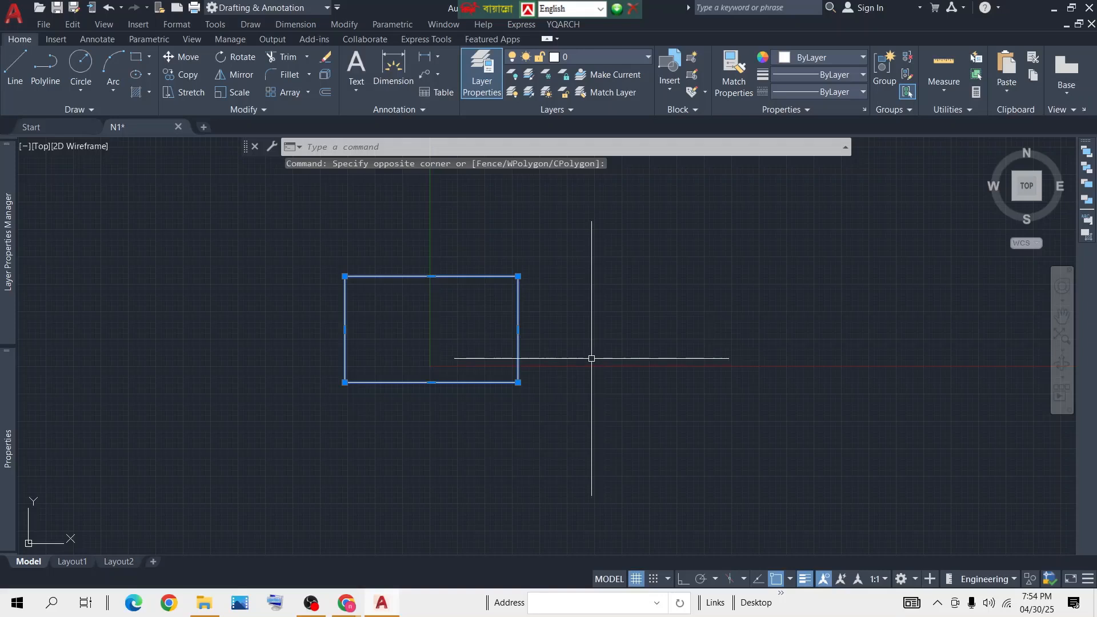
pyautogui.write('cp')
pyautogui.press('Return')
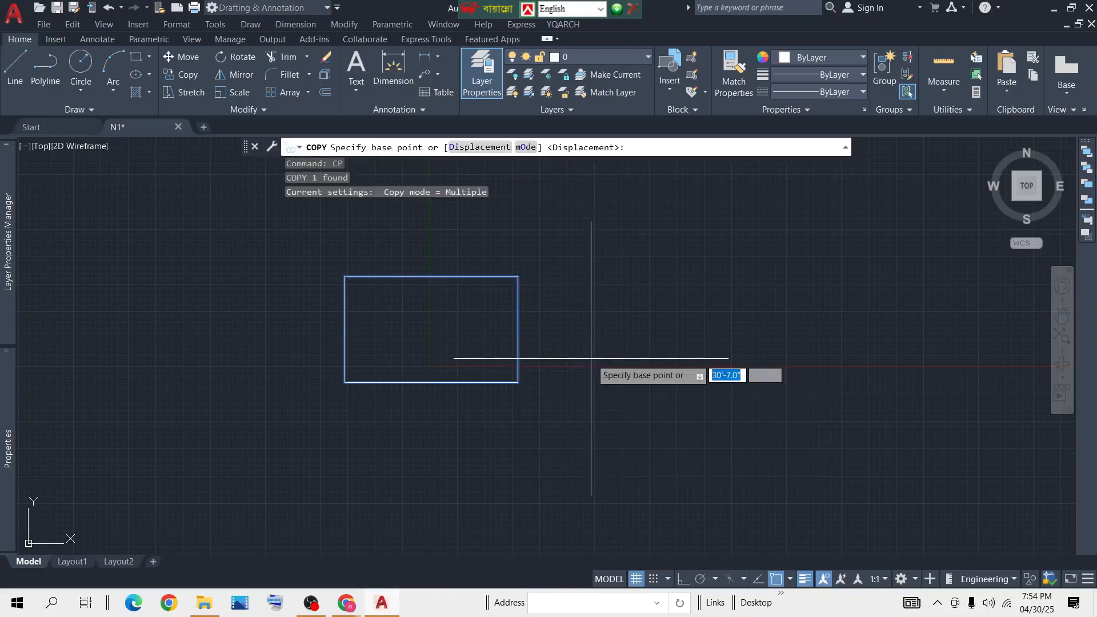
pyautogui.click(518, 382)
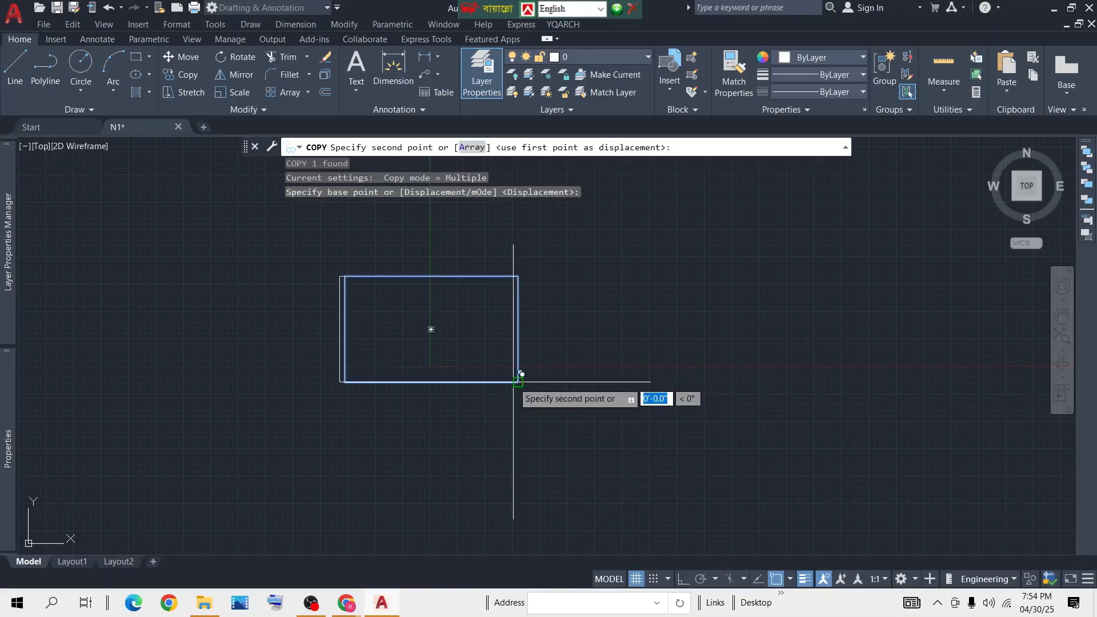
pyautogui.scroll(-2, 790, 392)
pyautogui.moveTo(789, 393); pyautogui.dragTo(674, 383, button='middle')
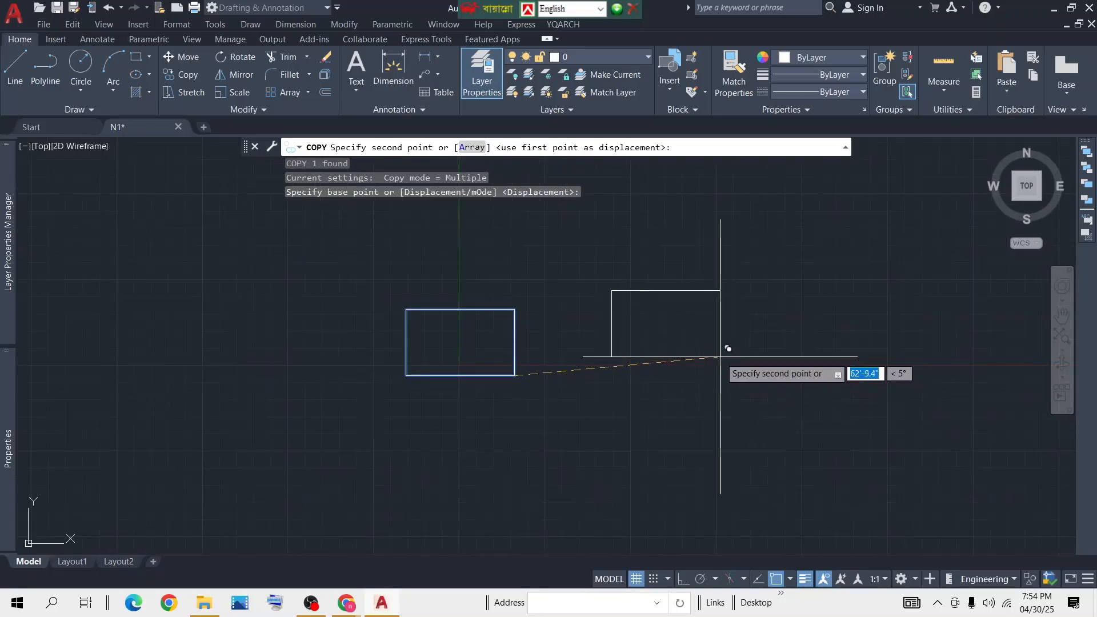
pyautogui.press('F8')
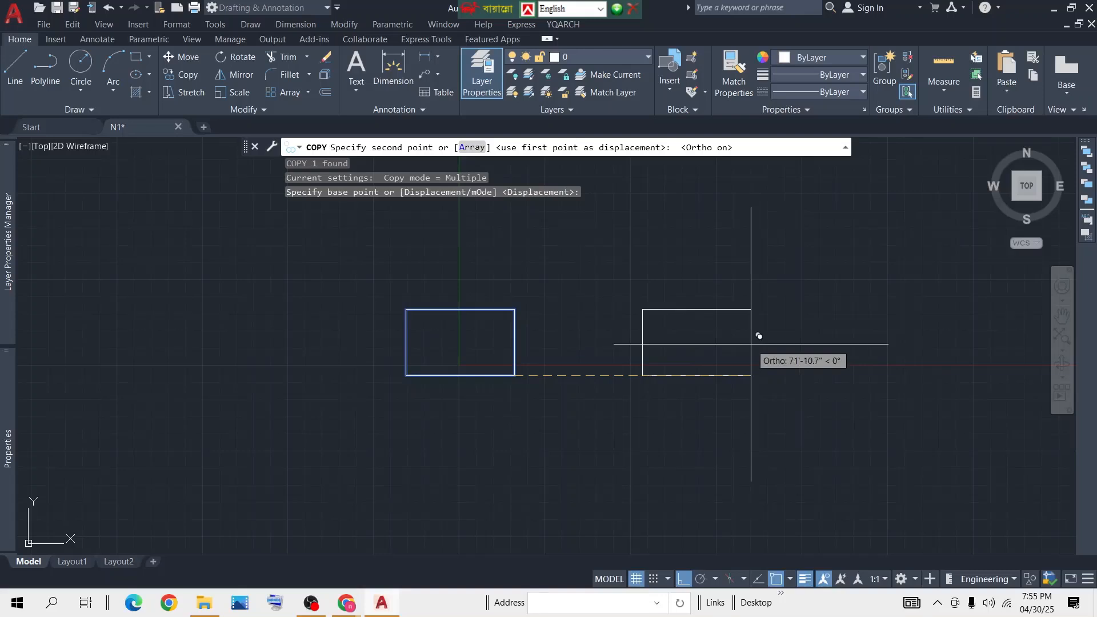
pyautogui.press('F8')
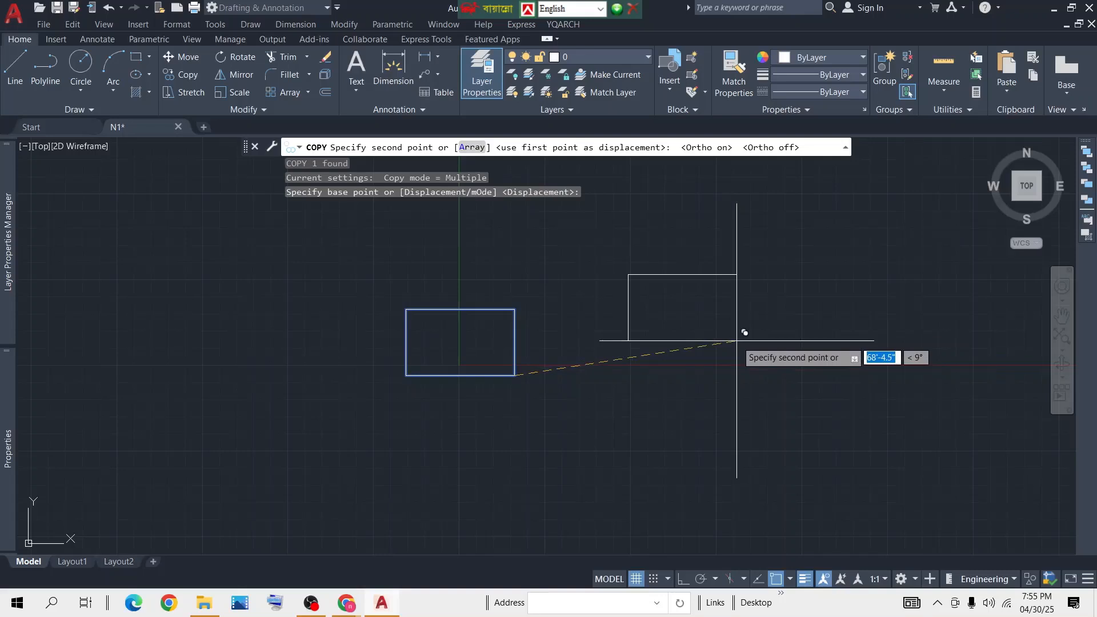
pyautogui.press('F8')
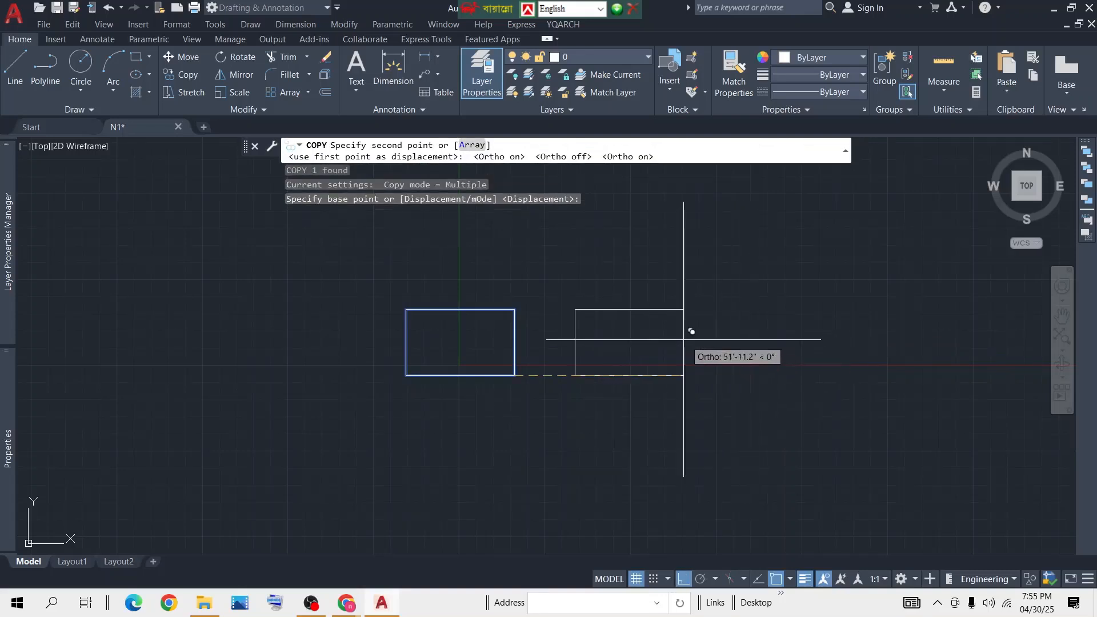
pyautogui.click(770, 333)
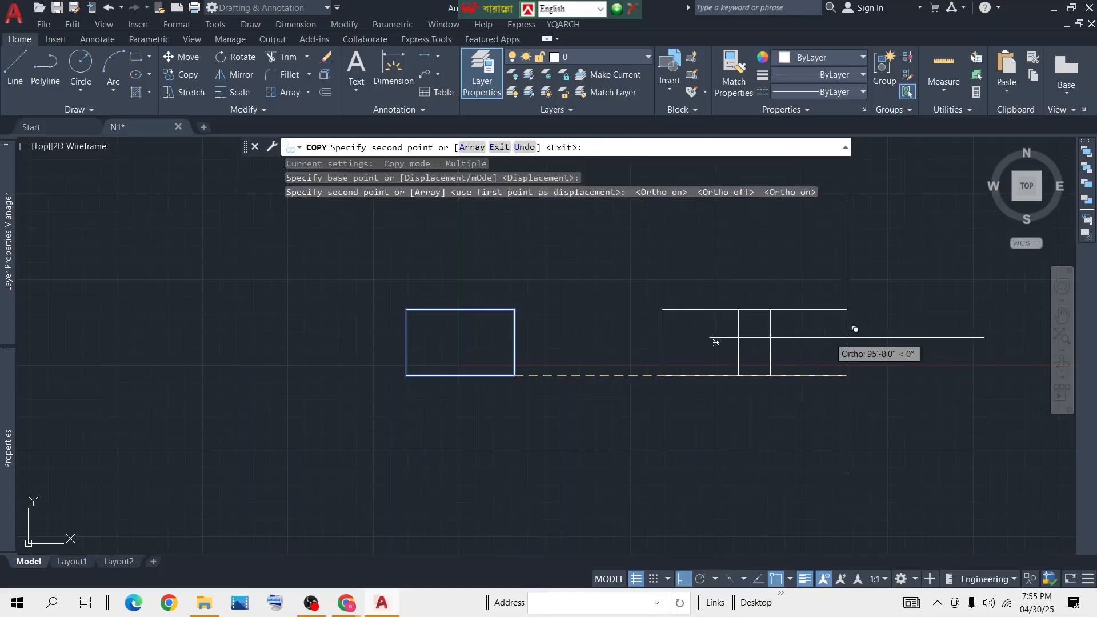
pyautogui.moveTo(926, 326); pyautogui.dragTo(711, 318, button='middle')
pyautogui.click(827, 336)
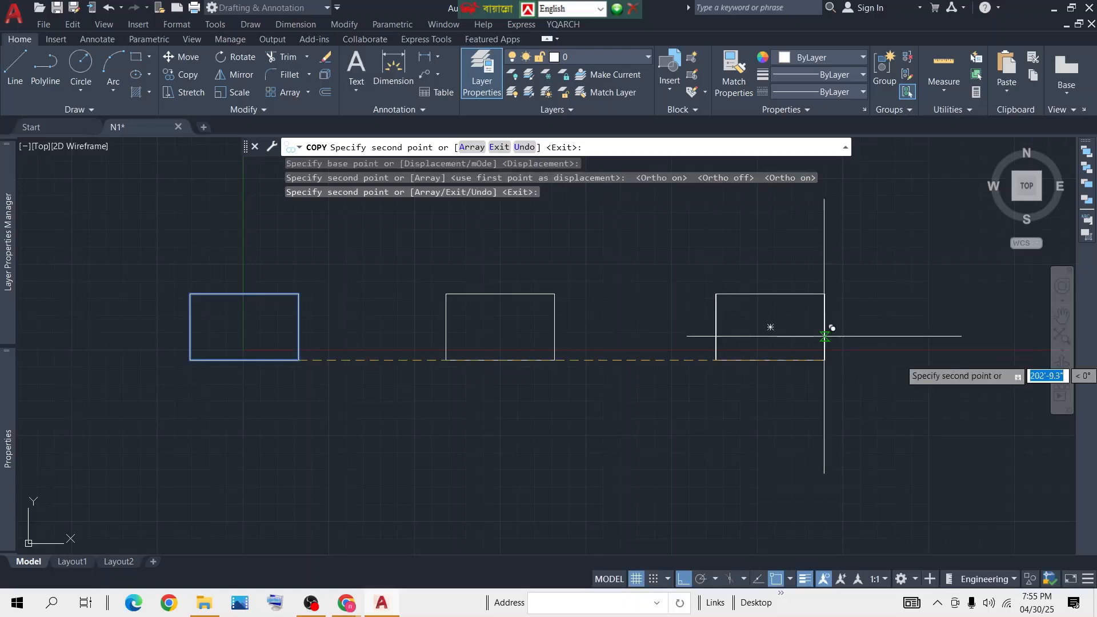
pyautogui.moveTo(827, 336); pyautogui.dragTo(710, 326, button='middle')
pyautogui.click(851, 368)
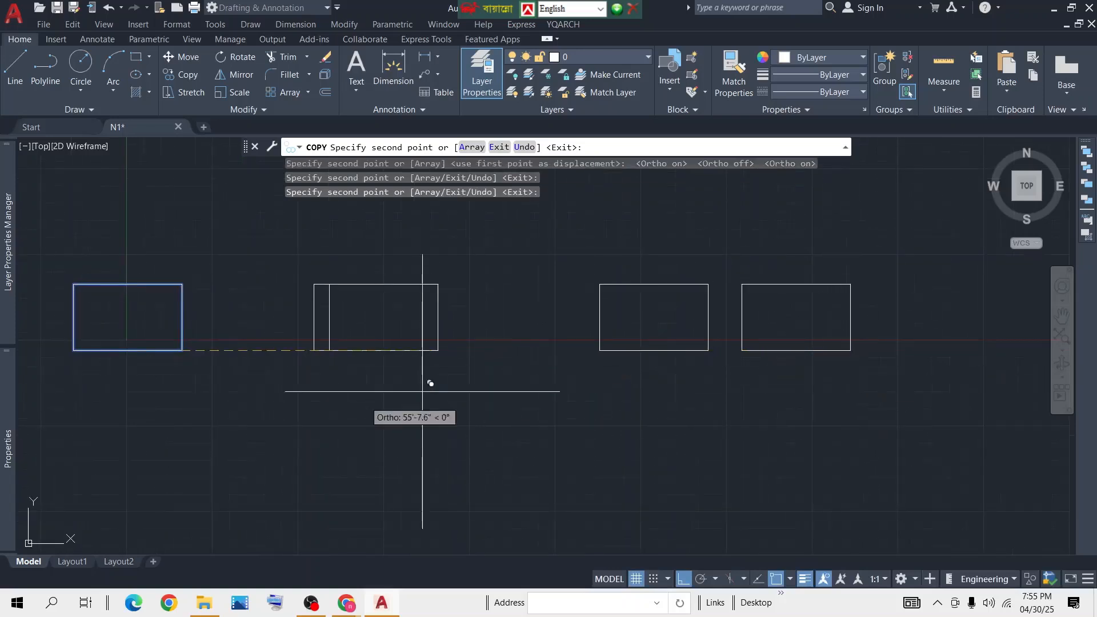
# Place one more copy straight below and one straight above the original rectangle, and end the Copy command
pyautogui.moveTo(252, 379); pyautogui.dragTo(552, 381, button='middle')
pyautogui.click(488, 498)
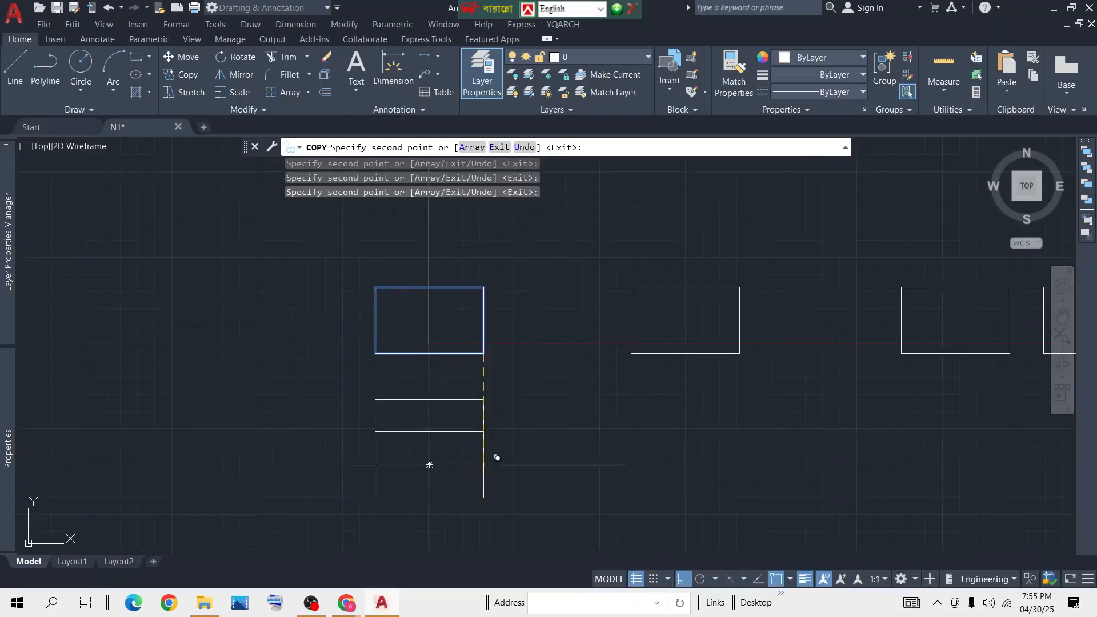
pyautogui.click(508, 254)
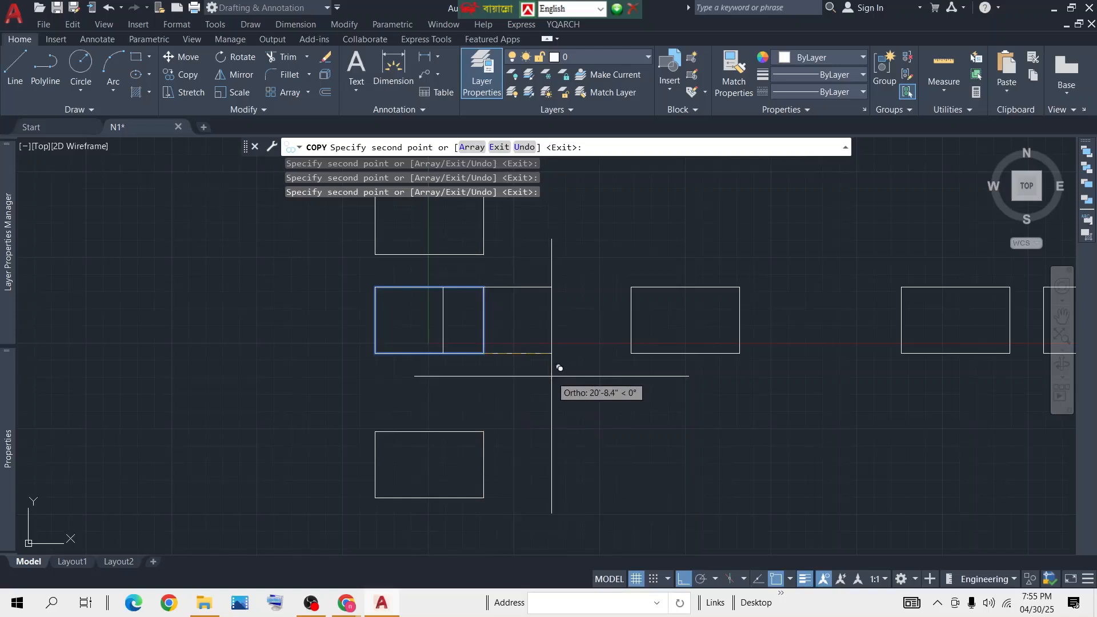
pyautogui.press('Escape')
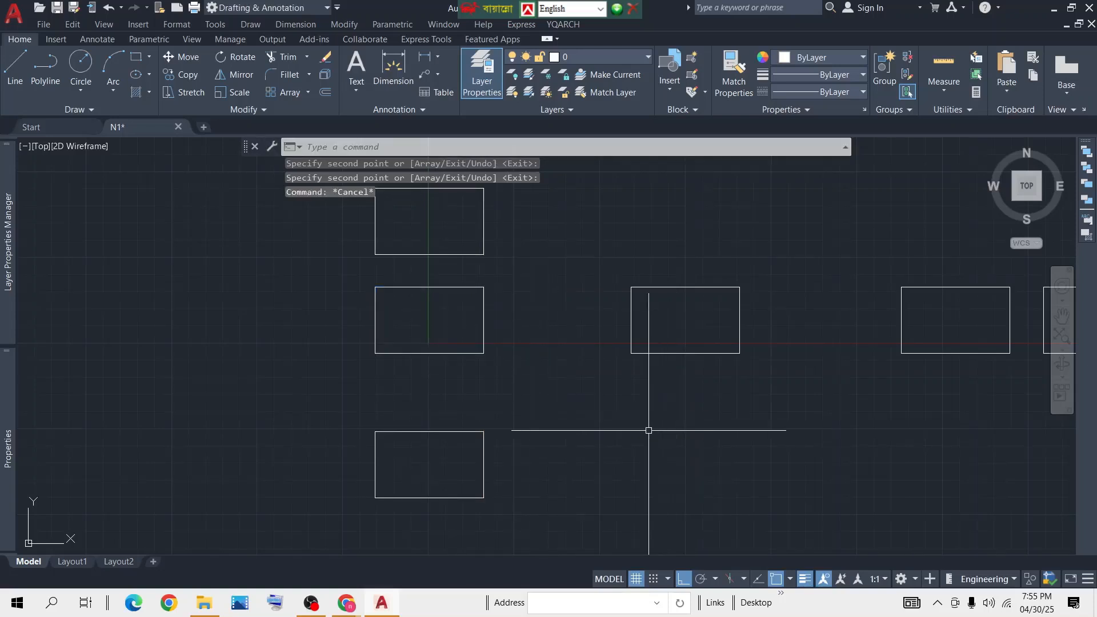
# Delete the three rectangle copies in the row to the right of the original
pyautogui.scroll(-4, 649, 430)
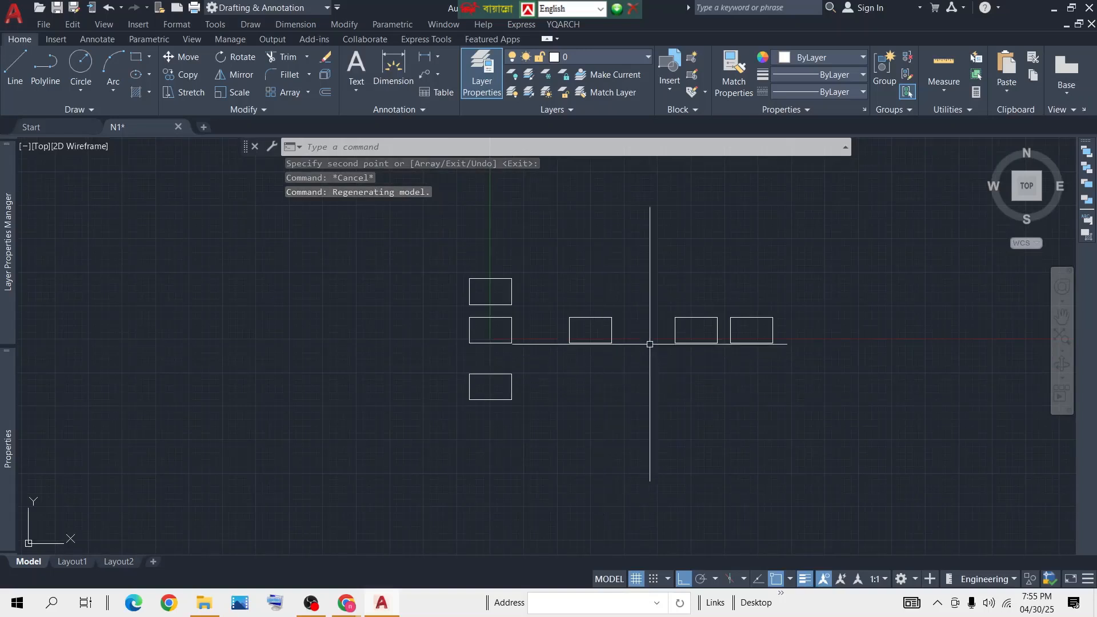
pyautogui.click(823, 310)
pyautogui.click(561, 391)
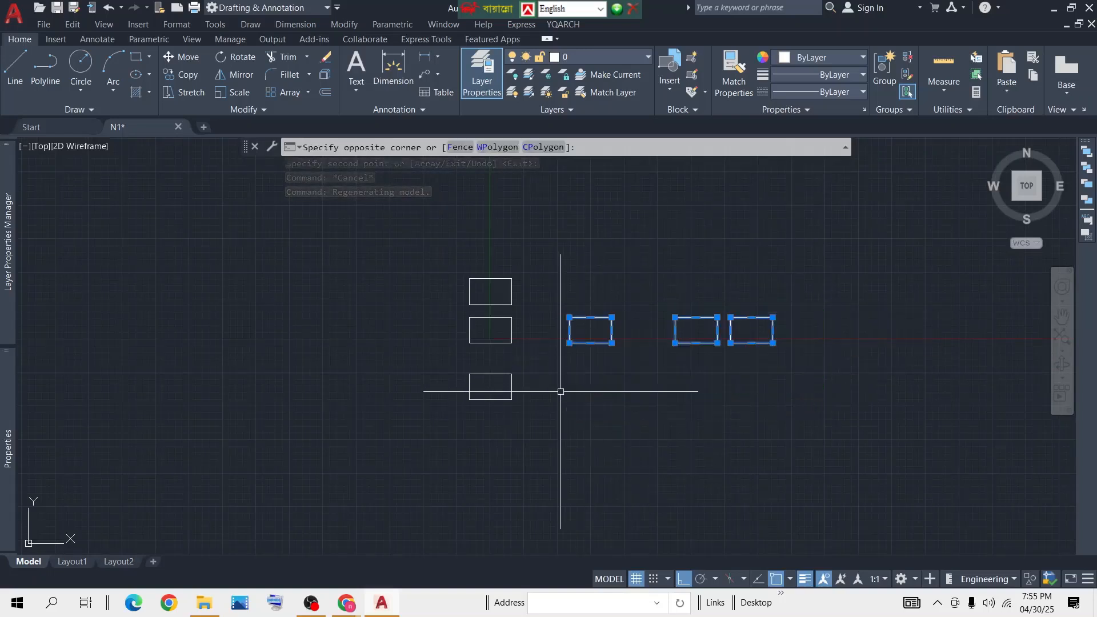
pyautogui.press('Delete')
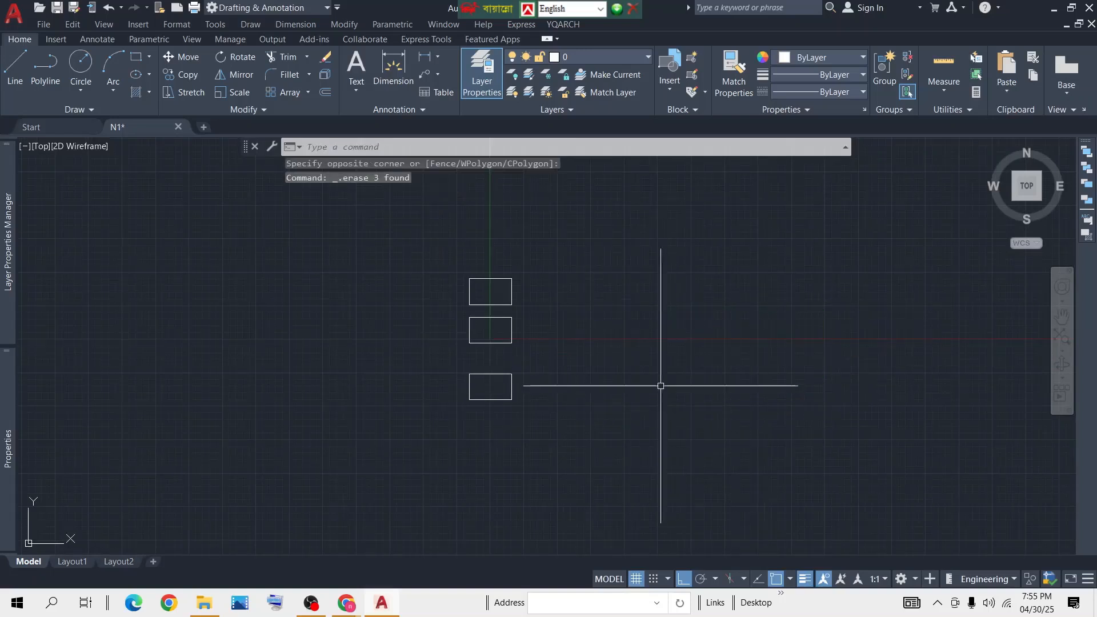
# Move the topmost rectangle from its lower-right corner horizontally to the right, well clear of the other two
pyautogui.scroll(4, 478, 315)
pyautogui.scroll(-3, 498, 305)
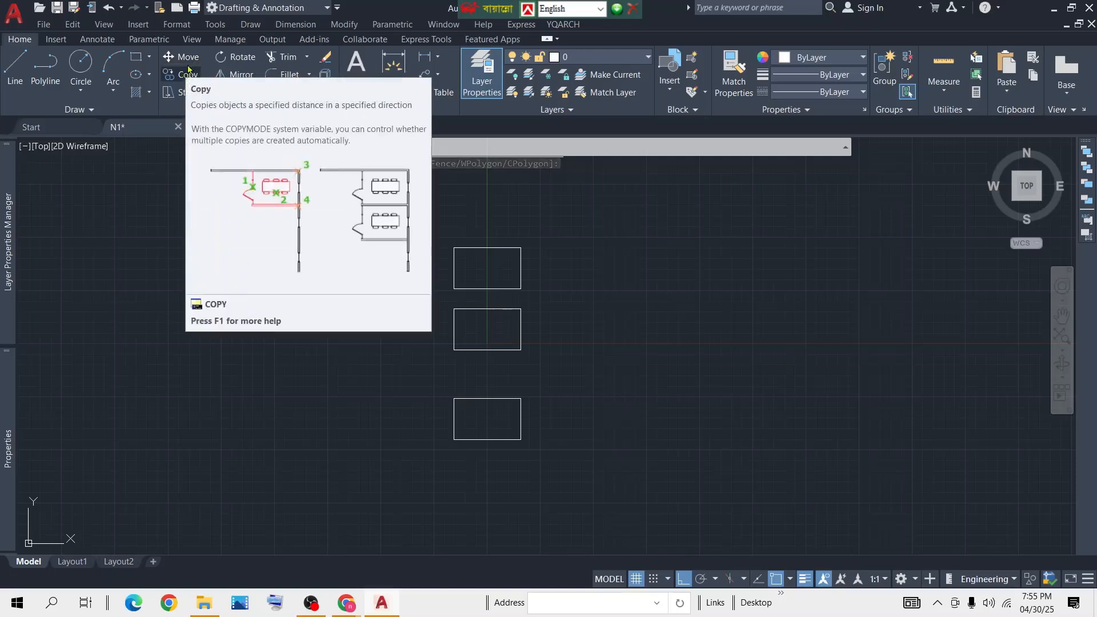
pyautogui.click(481, 300)
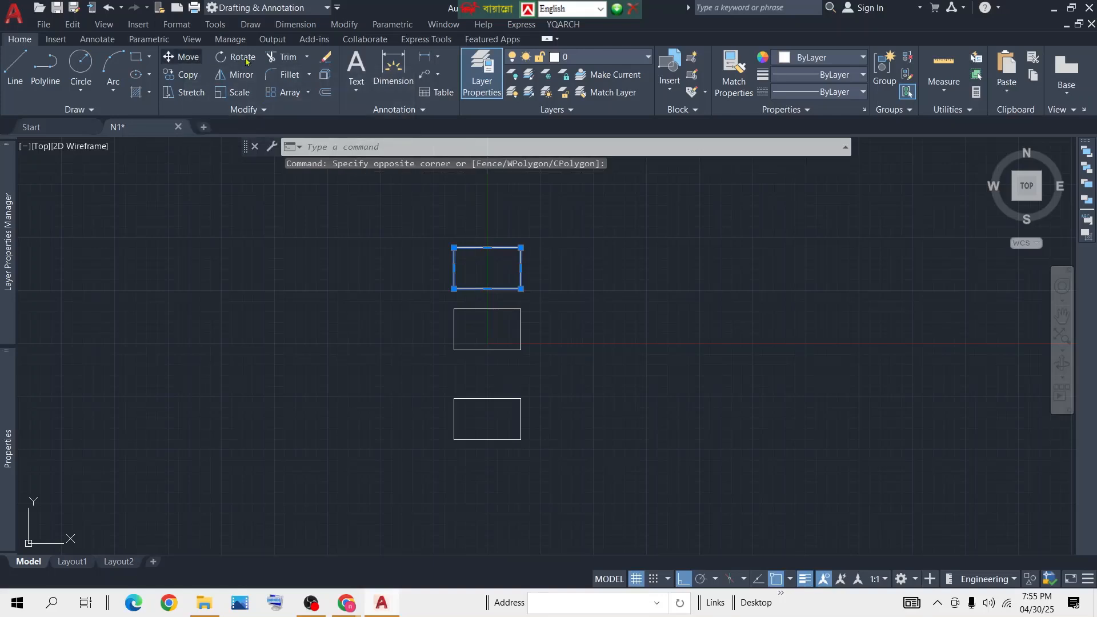
pyautogui.click(185, 57)
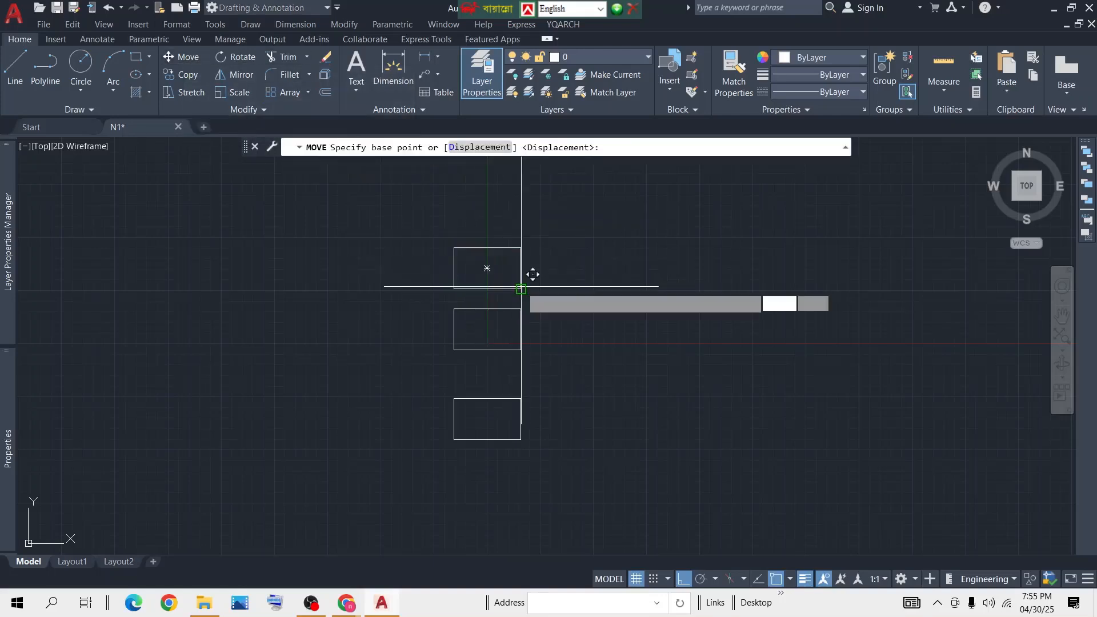
pyautogui.click(521, 288)
pyautogui.click(764, 306)
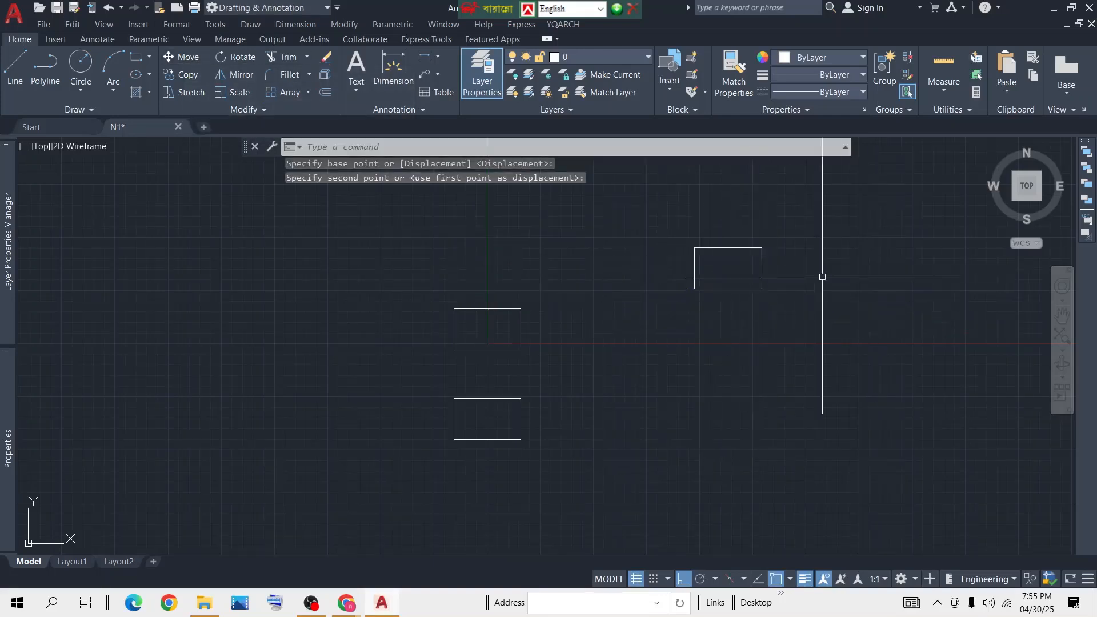
# Move the displaced rectangle by its lower-right corner horizontally back to the left, above the other two rectangles
pyautogui.click(793, 229)
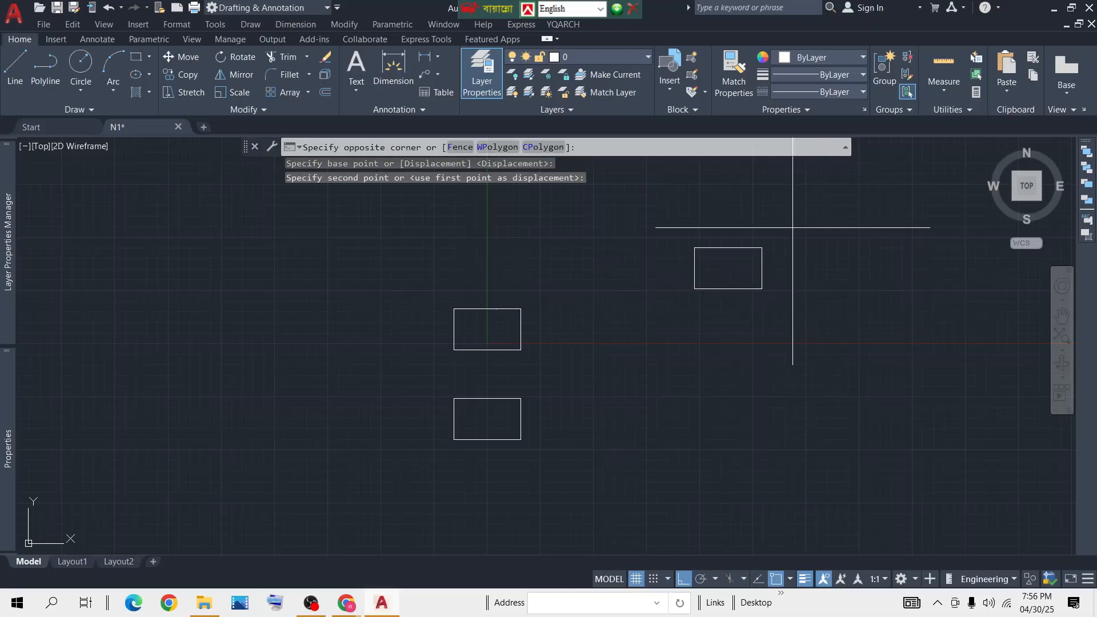
pyautogui.click(664, 317)
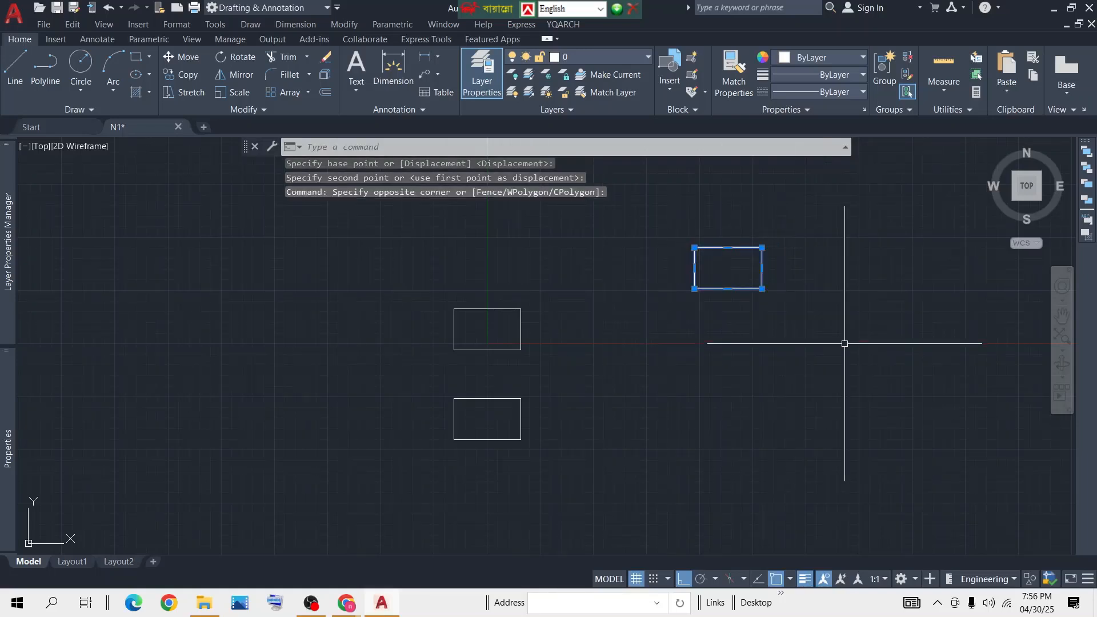
pyautogui.press('Return')
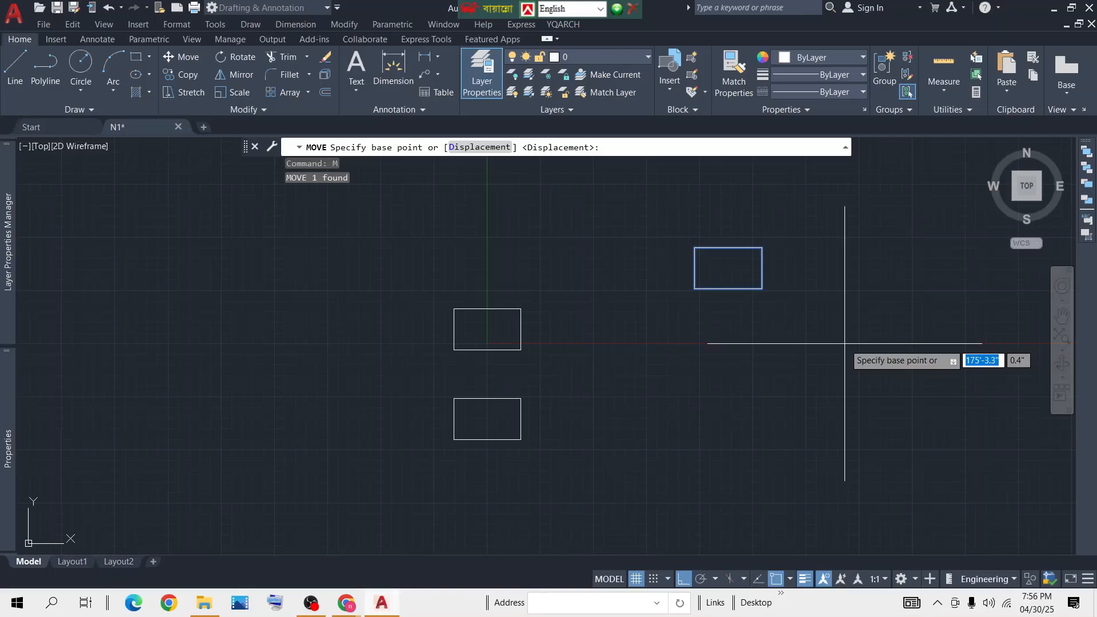
pyautogui.click(761, 289)
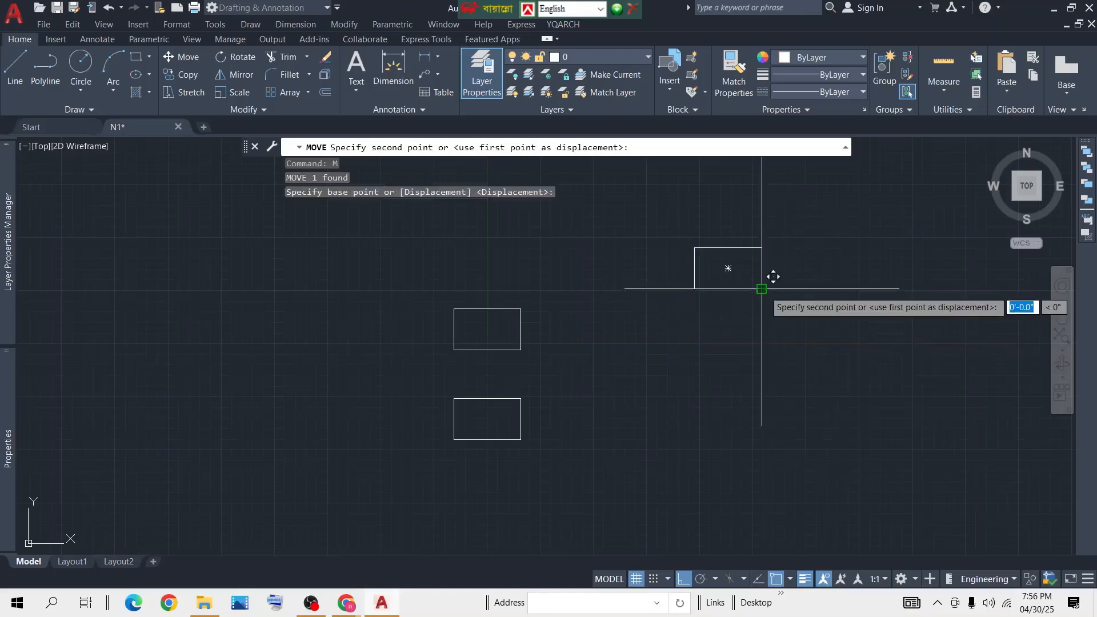
pyautogui.click(524, 282)
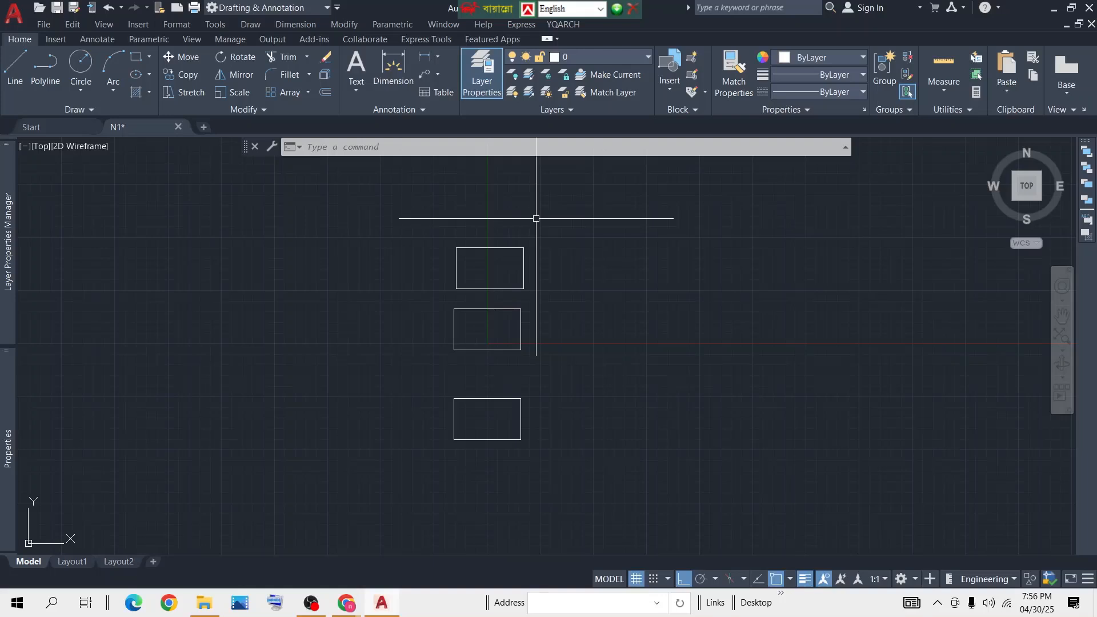
# Move the topmost rectangle horizontally to the right from its lower-right corner, clear of the other two rectangles
pyautogui.click(555, 218)
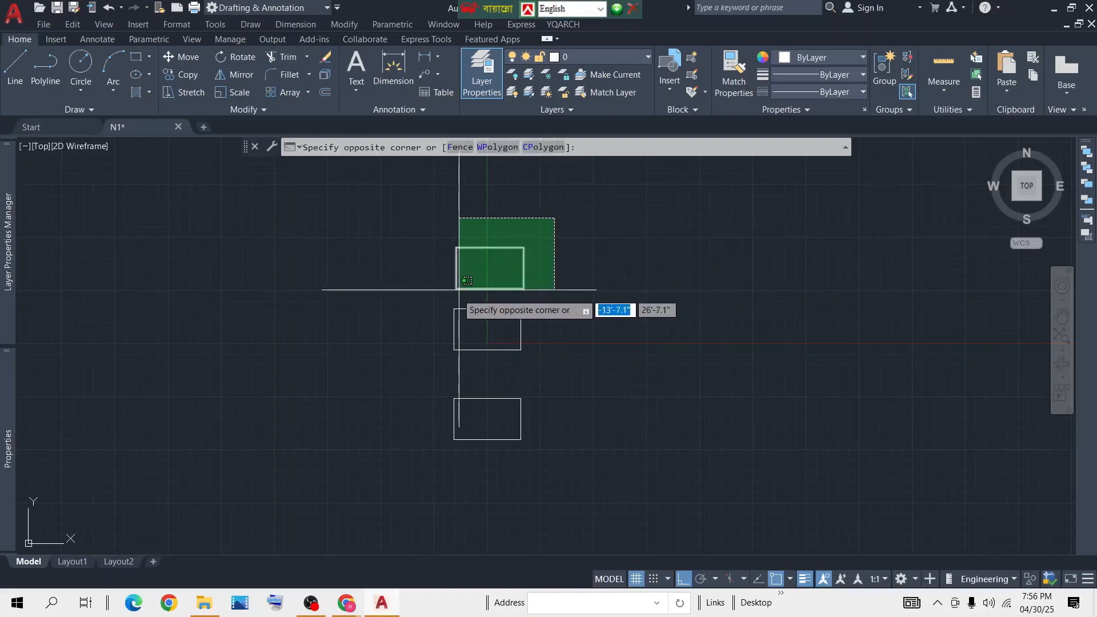
pyautogui.click(459, 289)
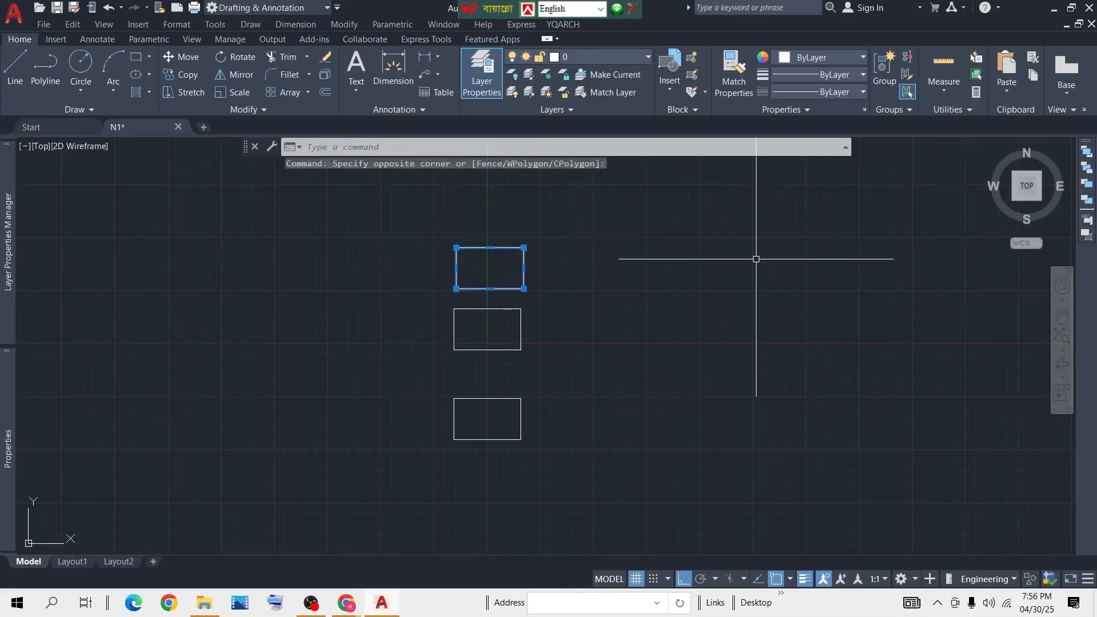
pyautogui.press('Return')
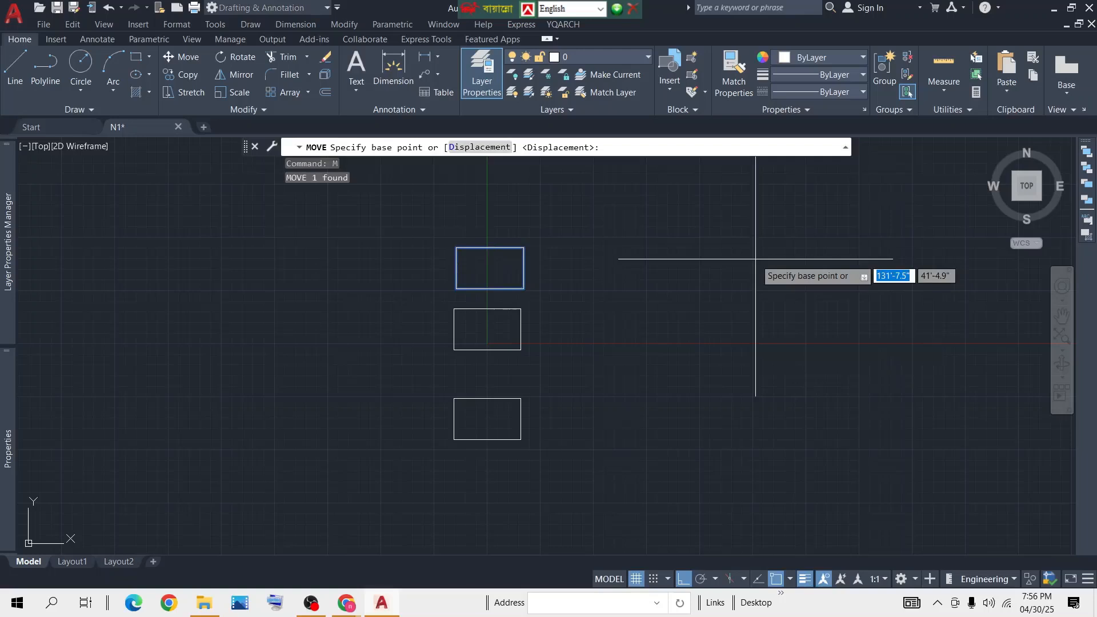
pyautogui.click(524, 289)
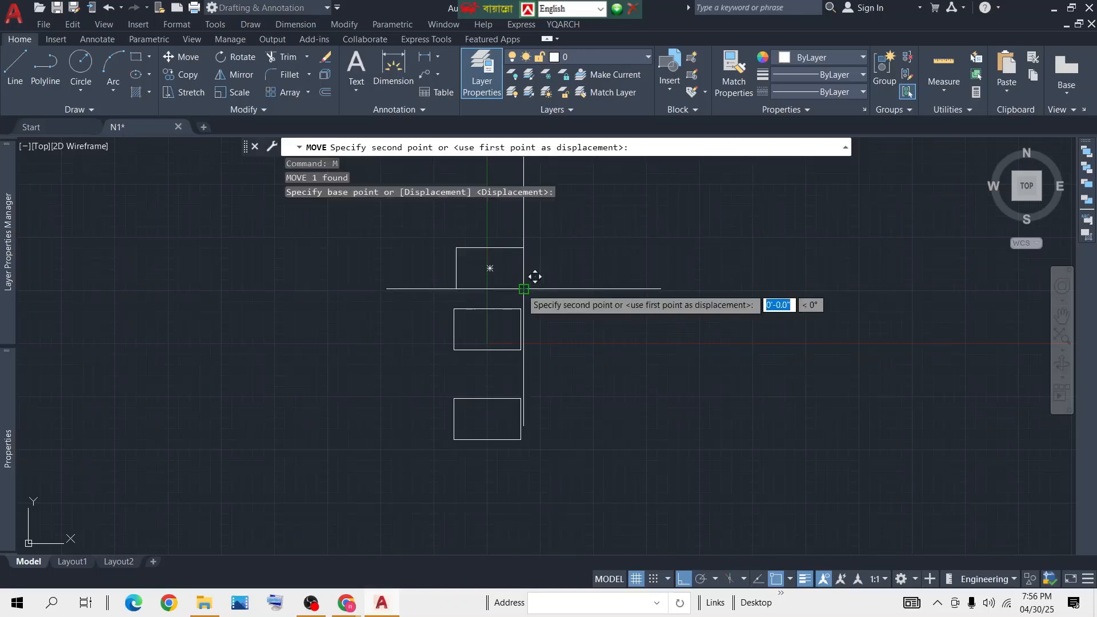
pyautogui.click(690, 301)
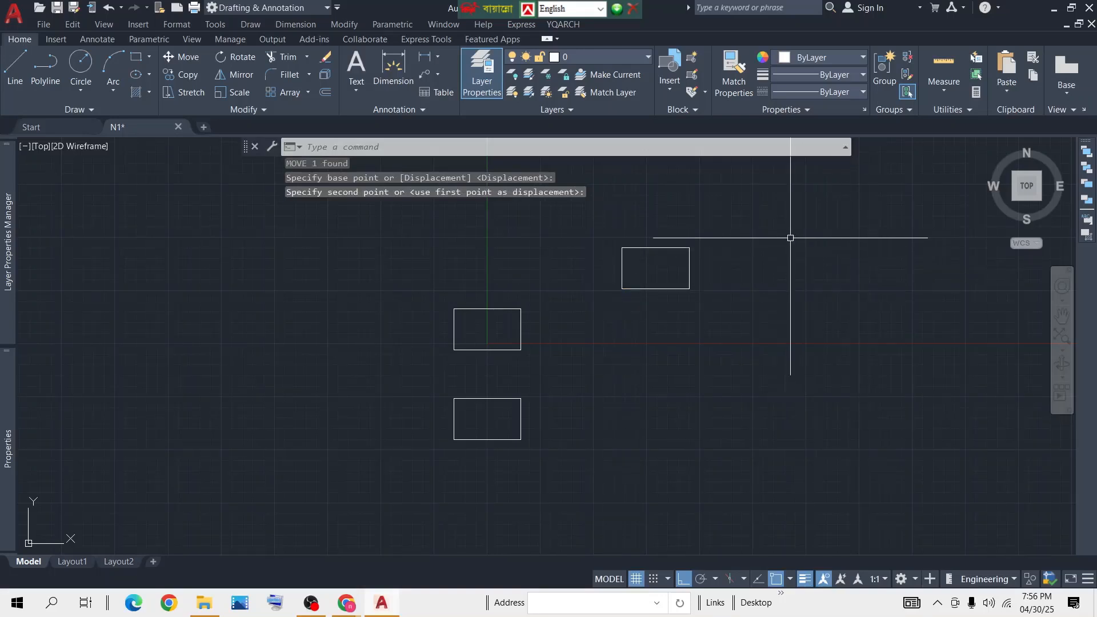
# Move the displaced rectangle from its centre horizontally back to the left, above the other two rectangles
pyautogui.click(772, 222)
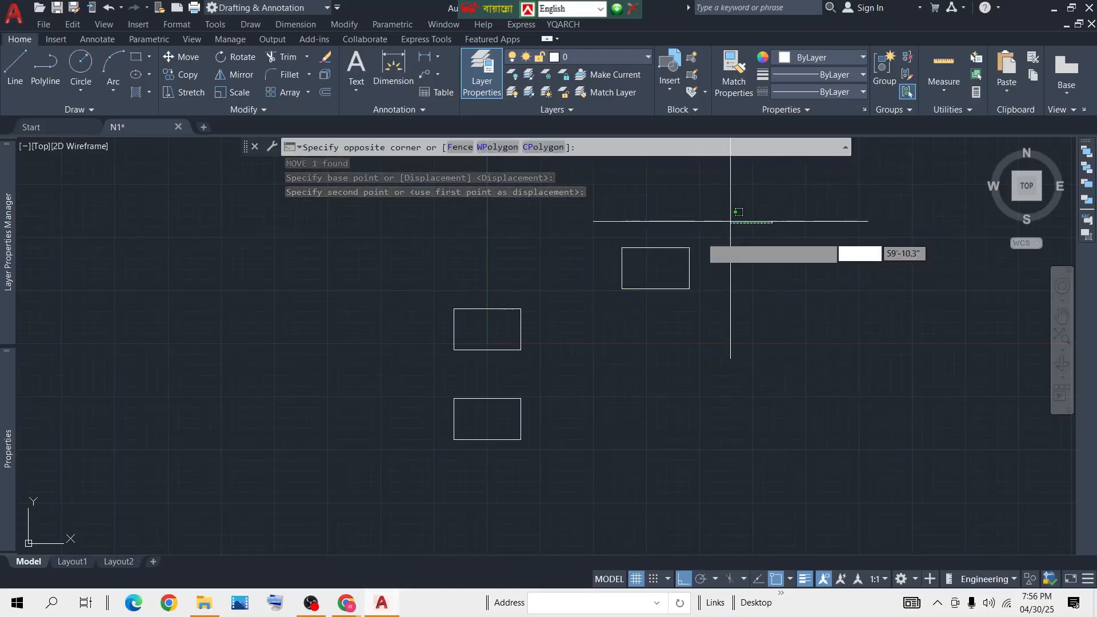
pyautogui.click(588, 333)
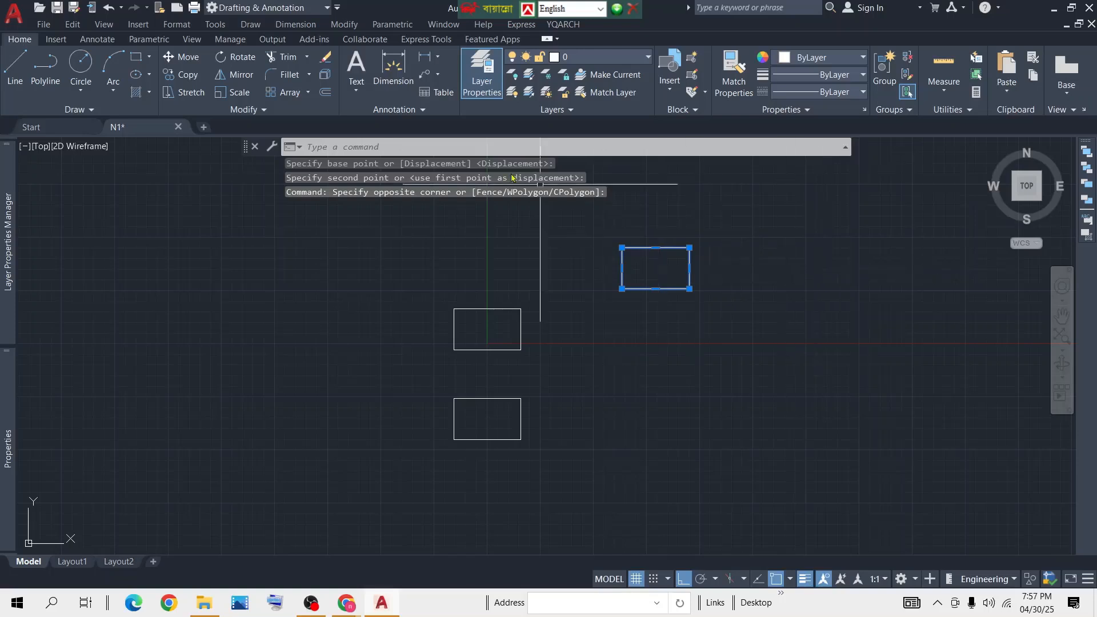
pyautogui.click(187, 59)
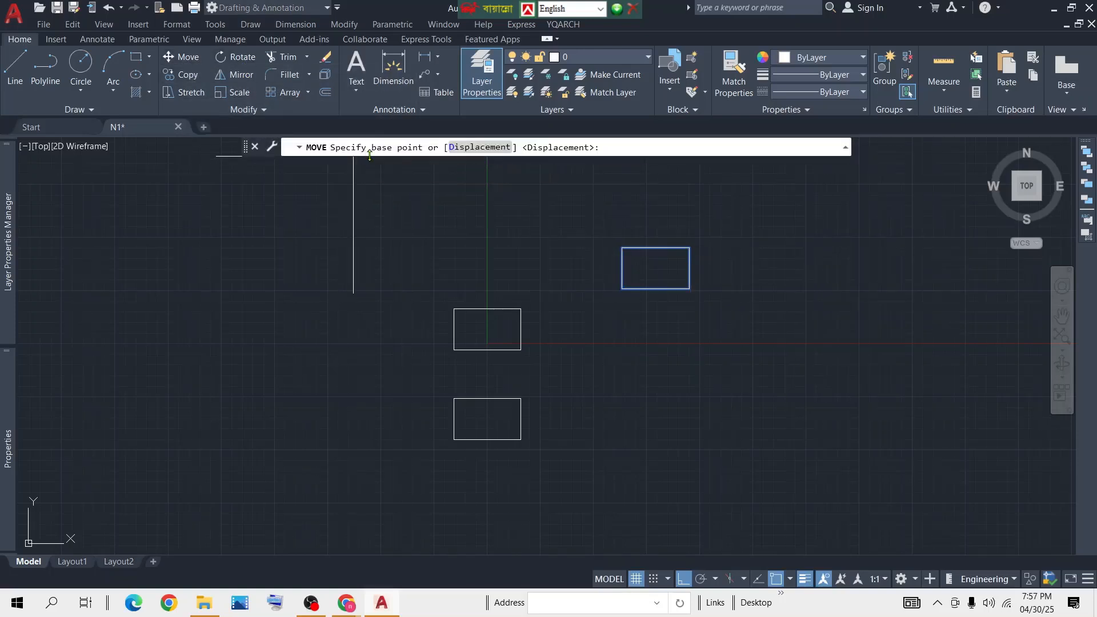
pyautogui.click(656, 268)
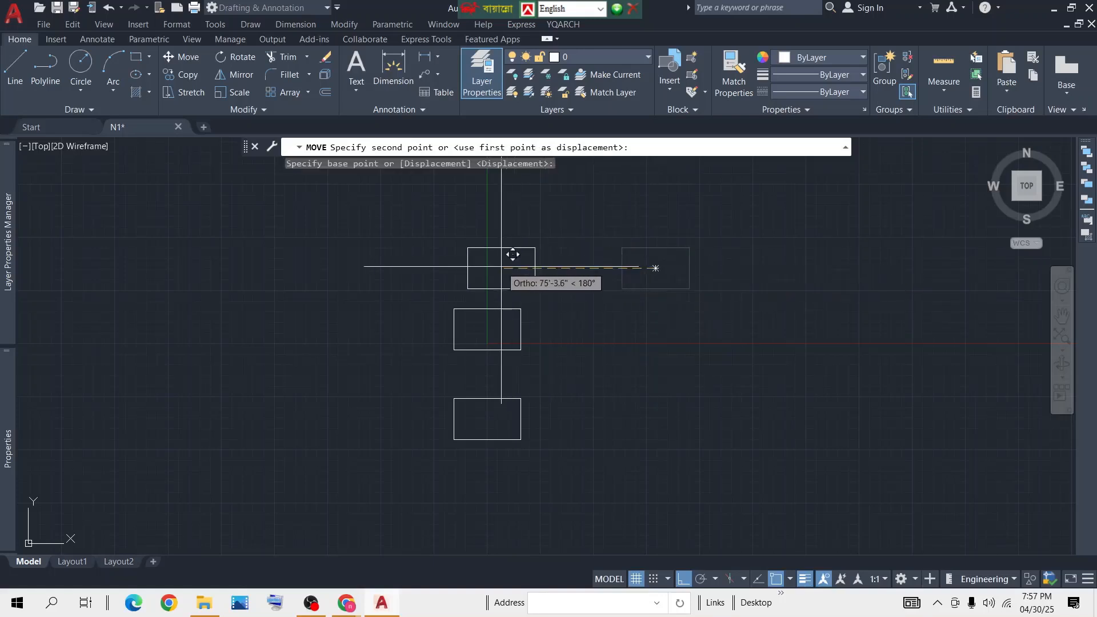
pyautogui.click(490, 266)
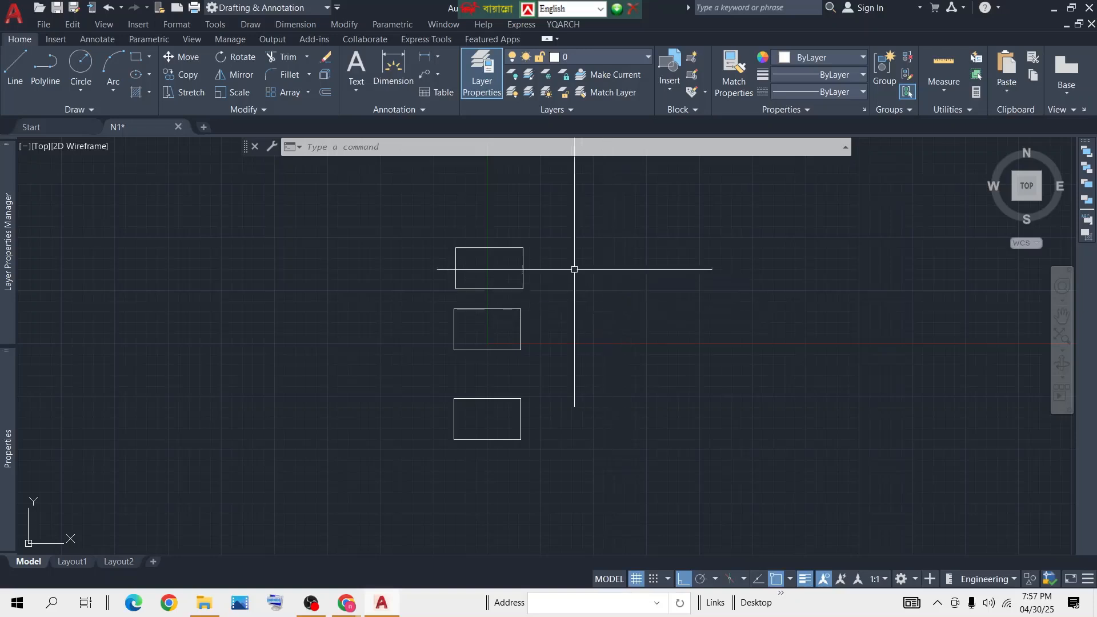
# Copy all three rectangles from the lowest one's lower-right corner, placing two column copies horizontally to the right with Ortho
pyautogui.scroll(-2, 489, 328)
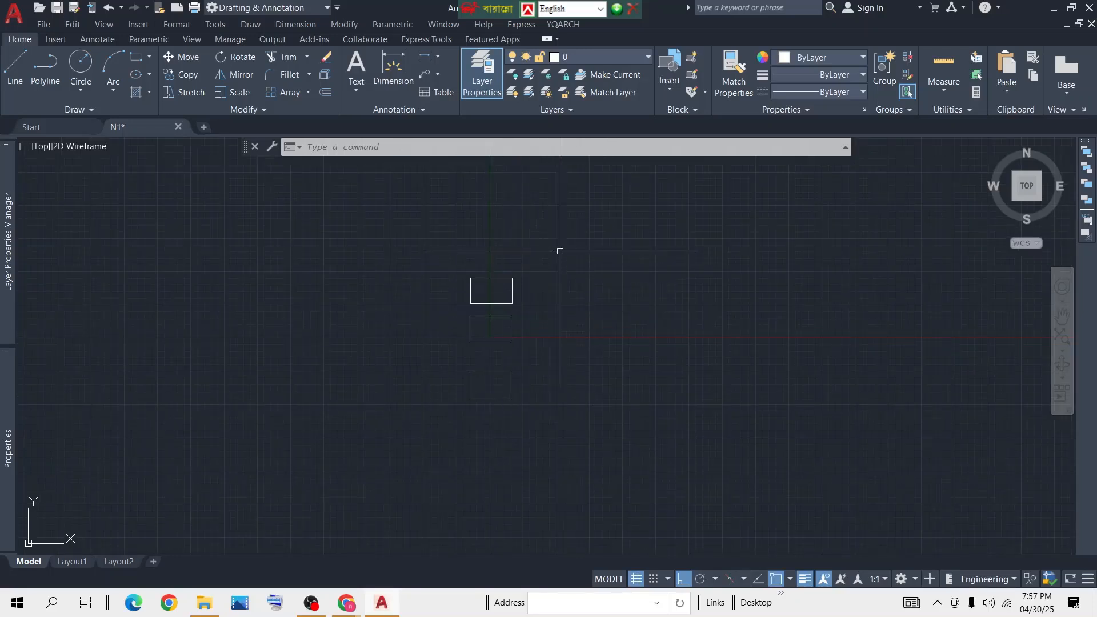
pyautogui.click(555, 228)
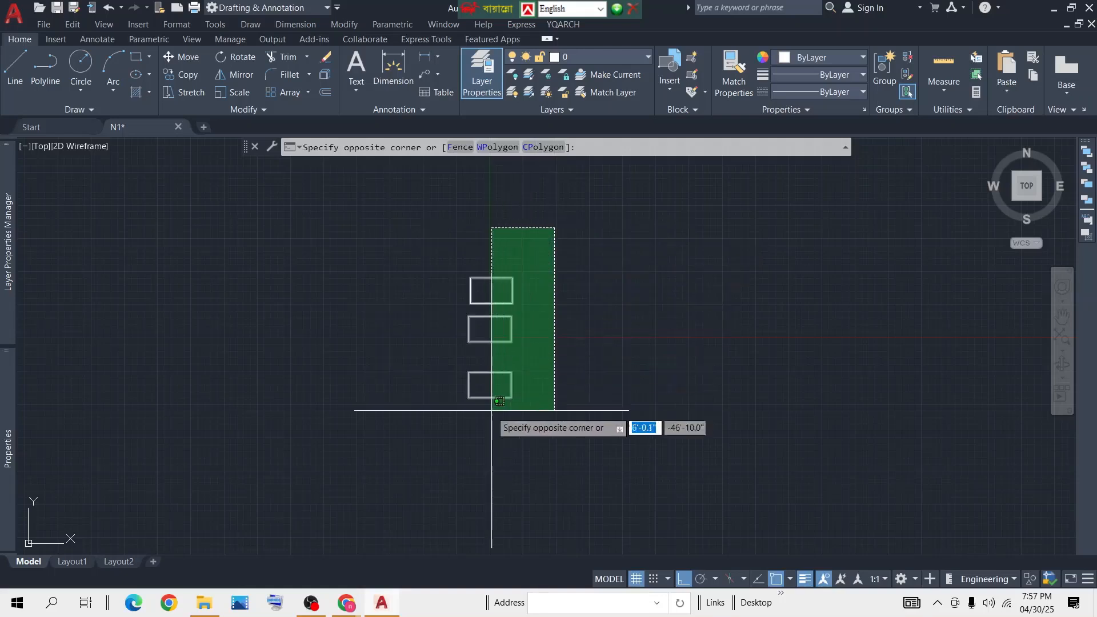
pyautogui.click(484, 433)
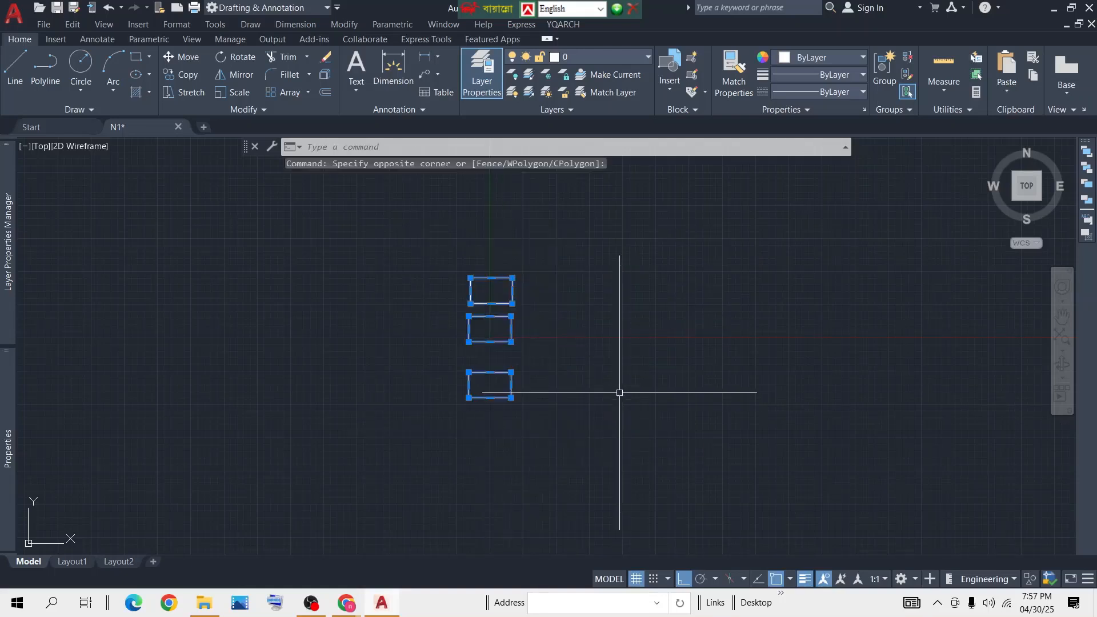
pyautogui.write('c')
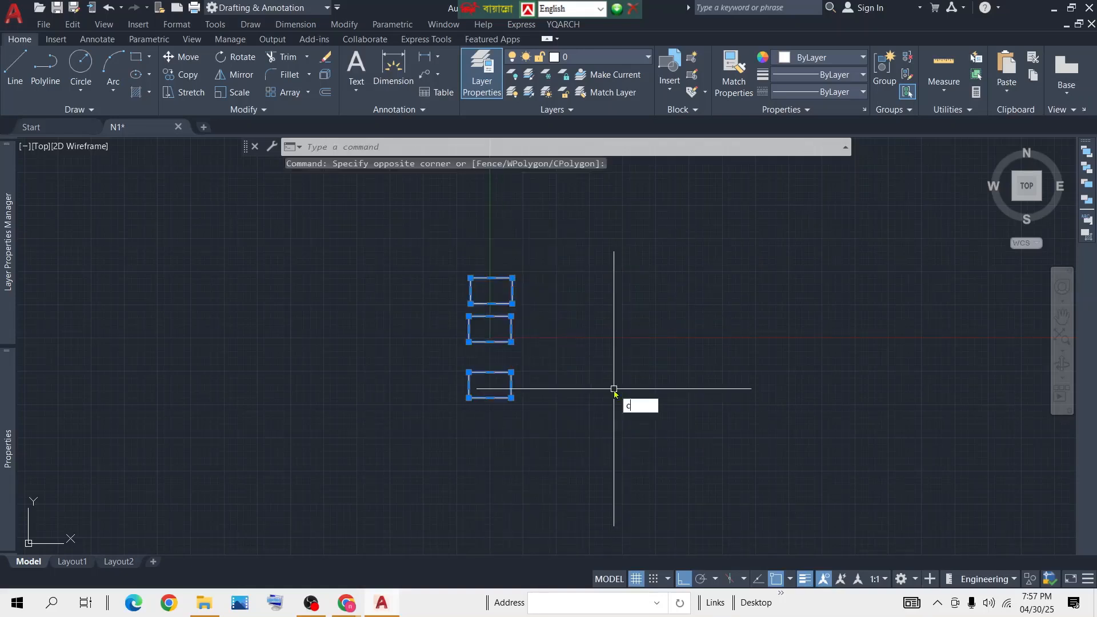
pyautogui.write('p')
pyautogui.press('BackSpace')
pyautogui.press('BackSpace')
pyautogui.write('co')
pyautogui.press('Return')
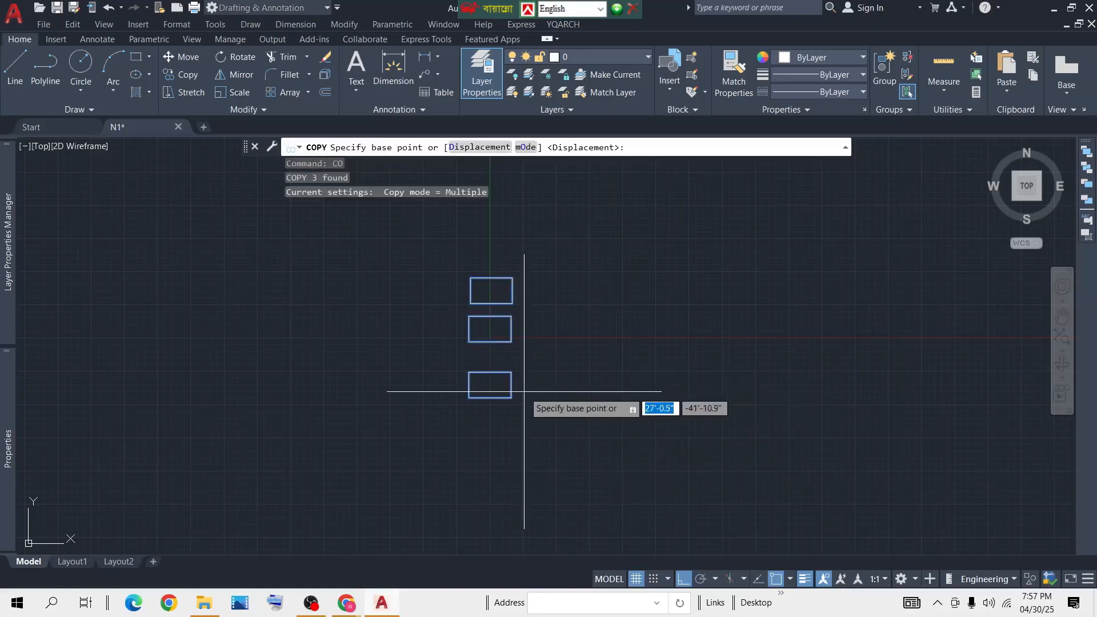
pyautogui.click(513, 398)
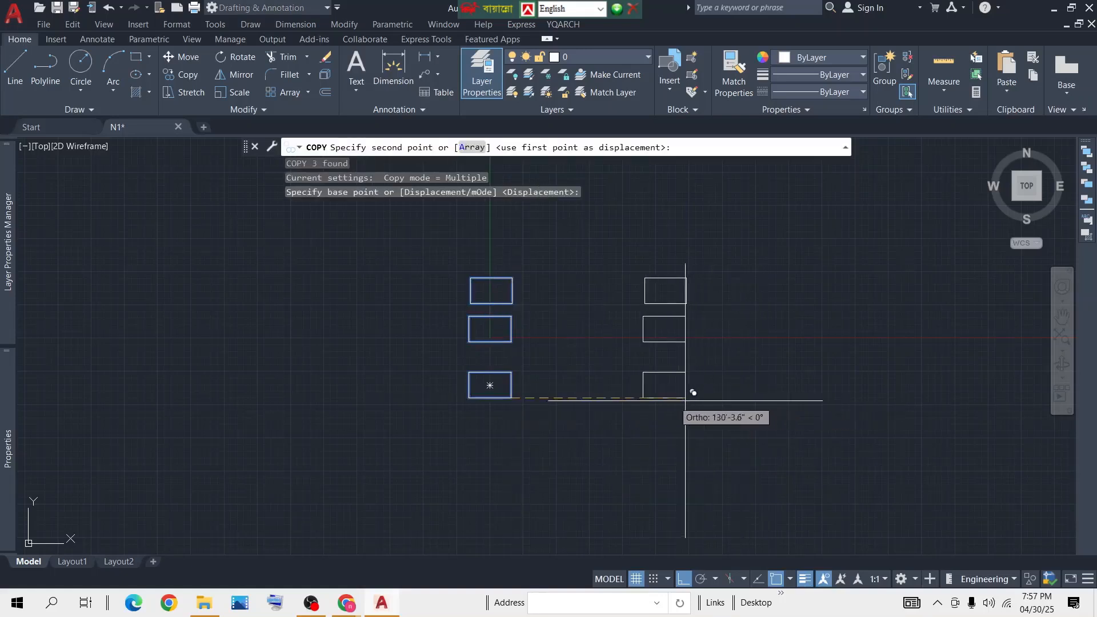
pyautogui.click(624, 398)
pyautogui.click(764, 398)
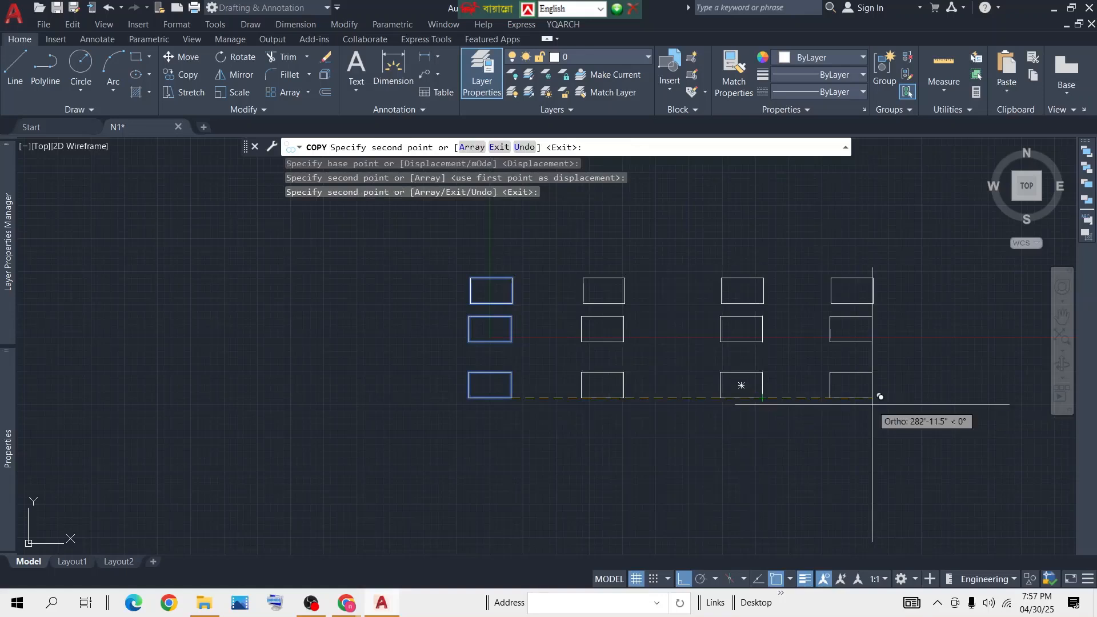
pyautogui.press('Return')
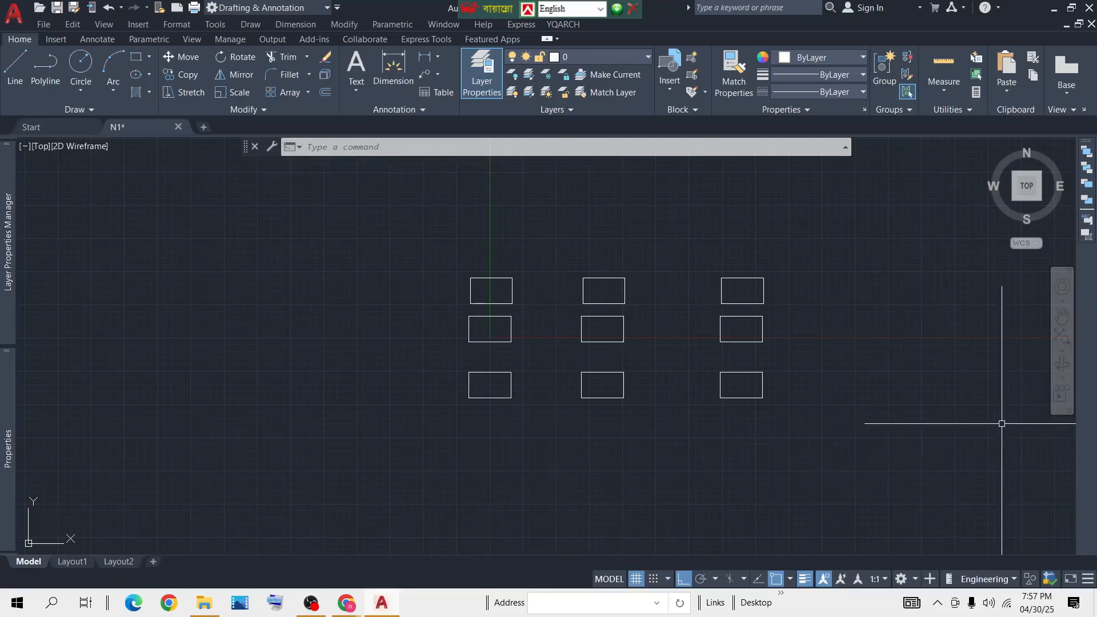
# Delete the six copied rectangles in the two columns to the right of the originals
pyautogui.click(812, 237)
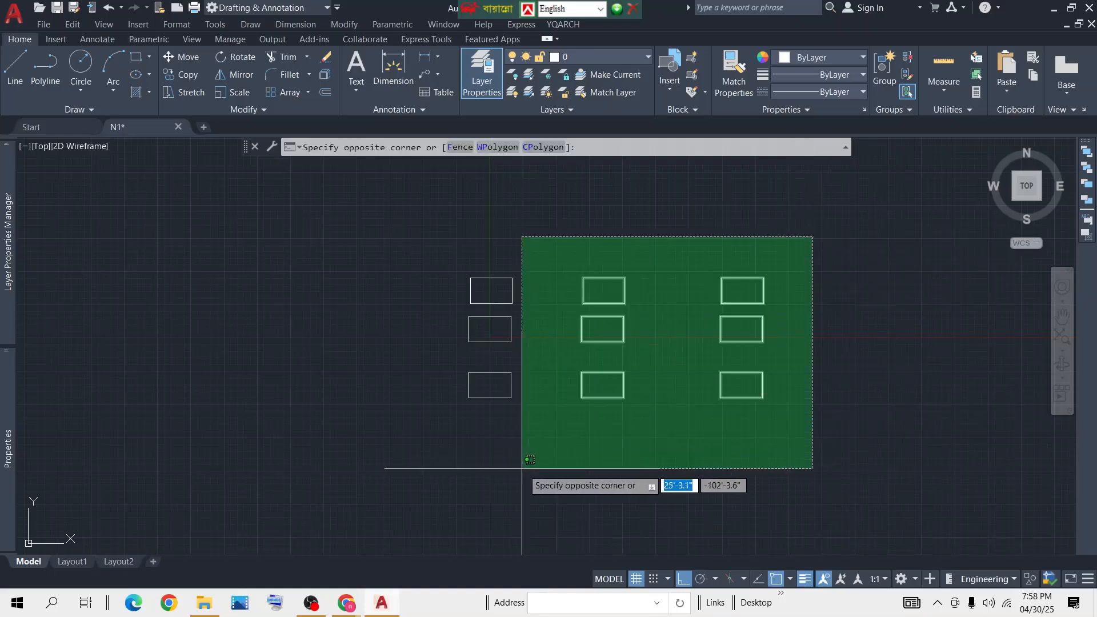
pyautogui.click(560, 462)
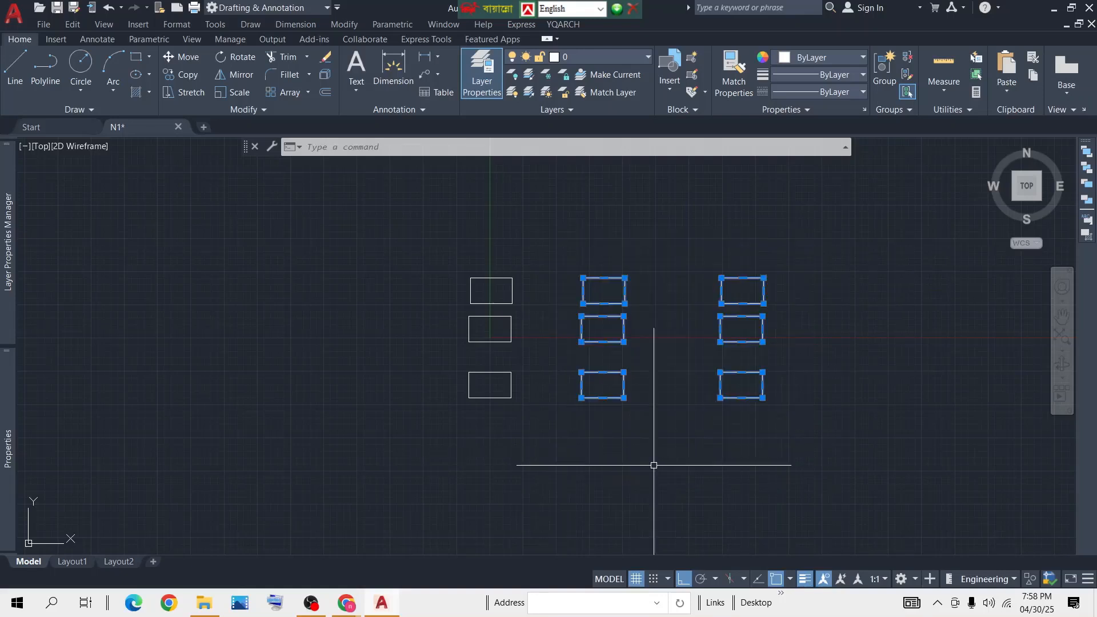
pyautogui.press('Delete')
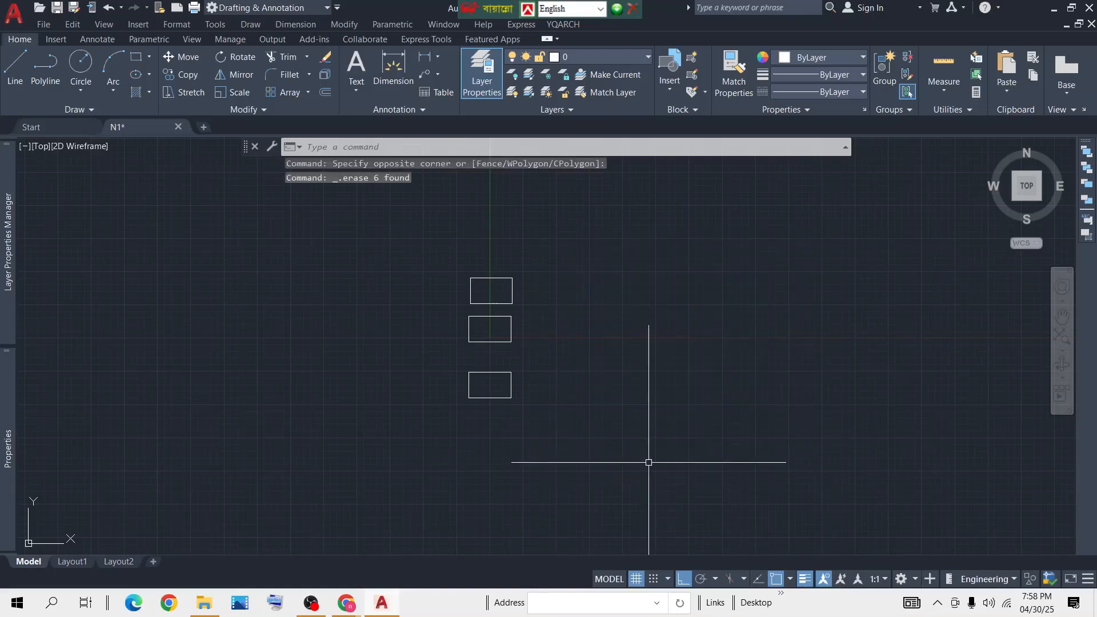
# Try left-to-right window selections and a right-to-left crossing selection around the three rectangles without keeping a selection
pyautogui.click(416, 235)
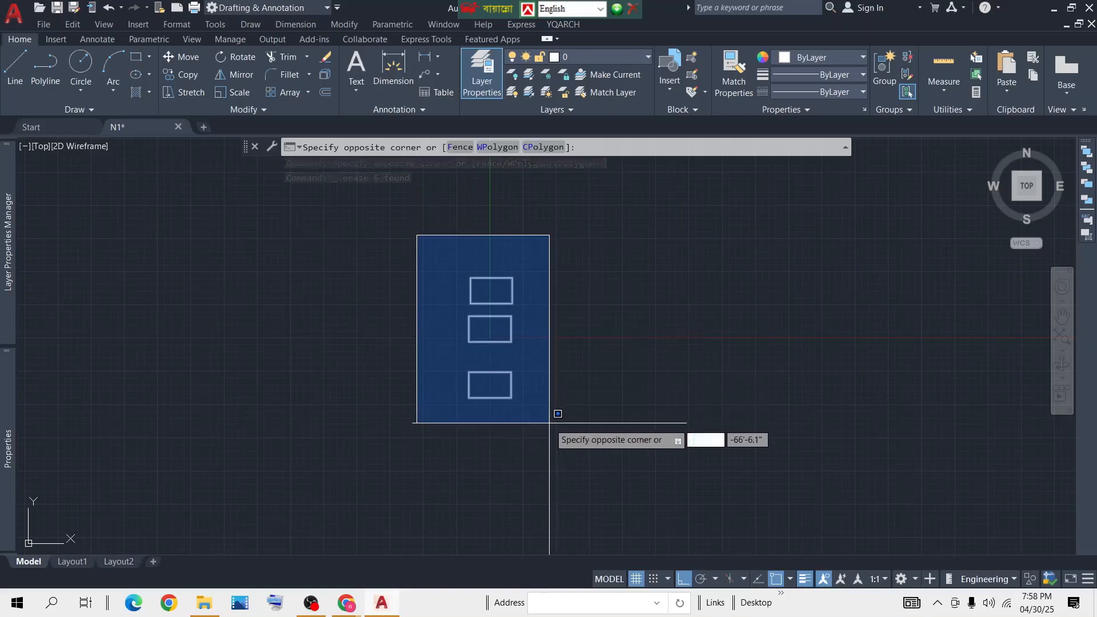
pyautogui.click(440, 276)
pyautogui.click(422, 248)
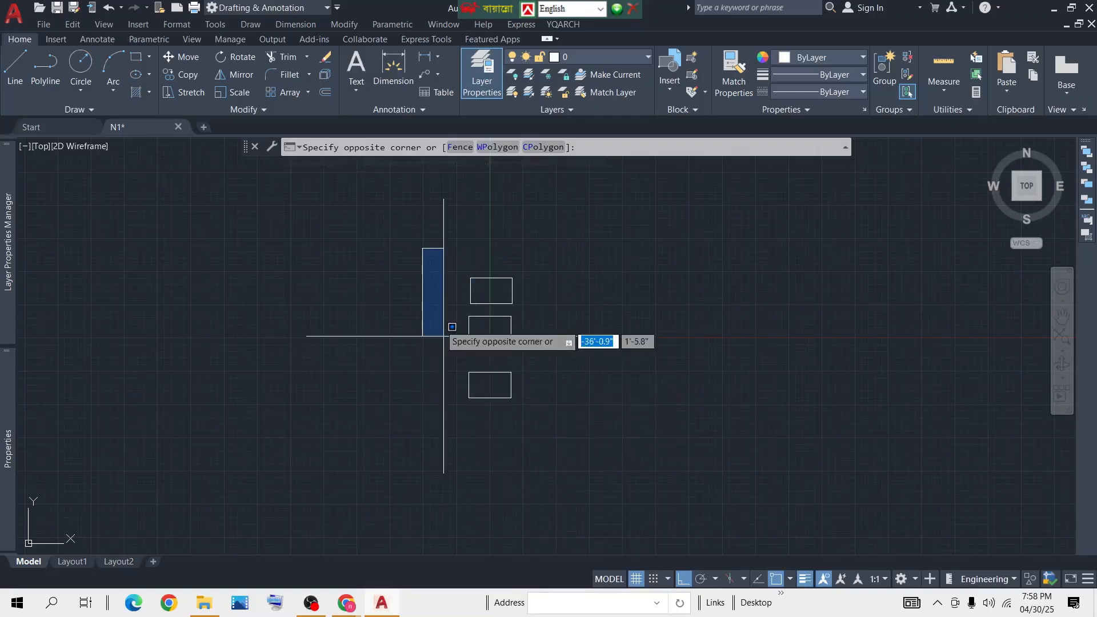
pyautogui.click(437, 337)
pyautogui.click(590, 238)
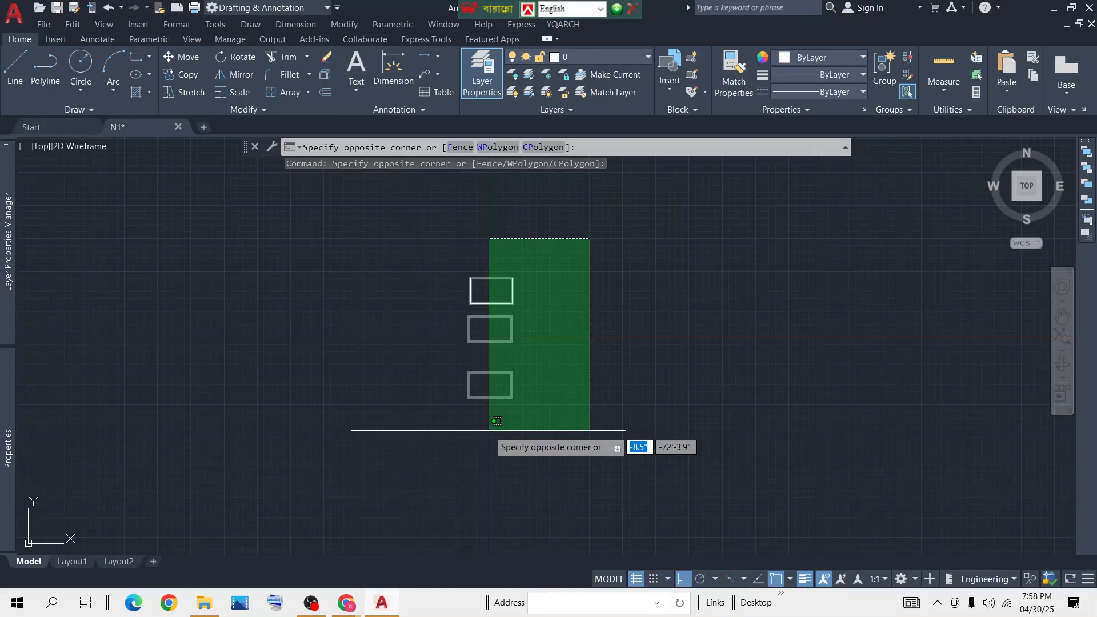
pyautogui.click(536, 394)
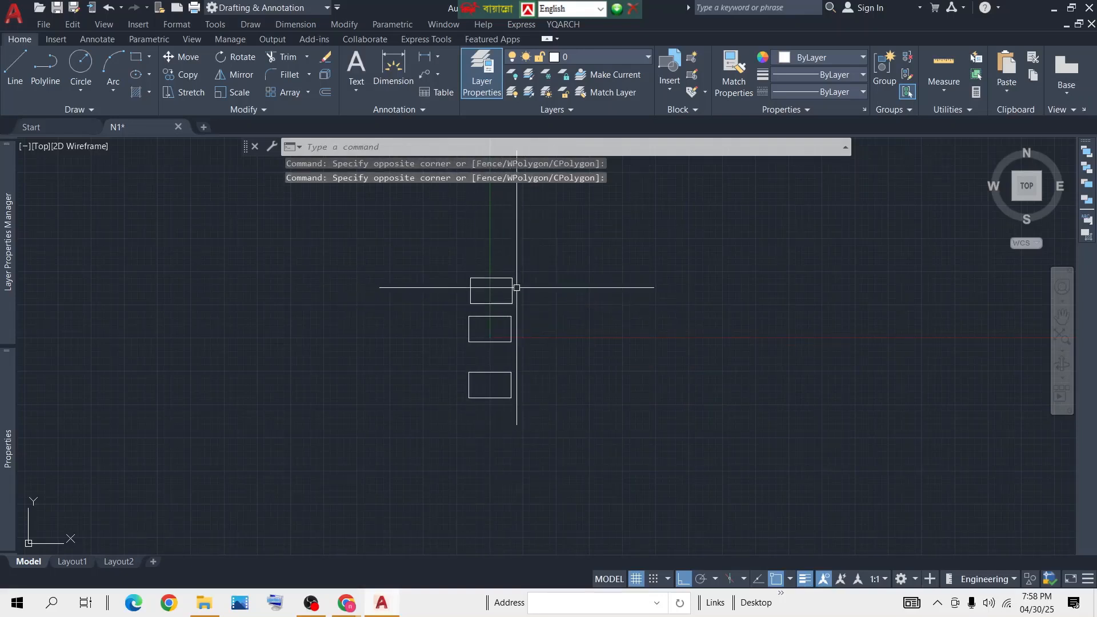
# Draw a closed rectangle about 104 feet wide from four Line segments, to the upper right of the three small rectangles
pyautogui.click(15, 73)
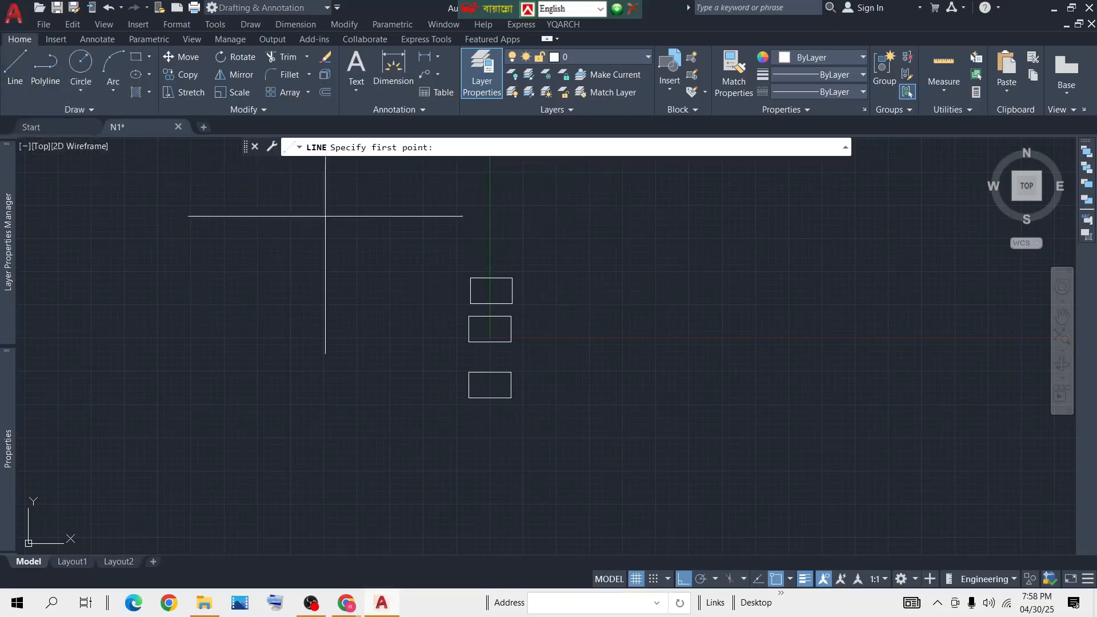
pyautogui.click(597, 306)
pyautogui.click(598, 225)
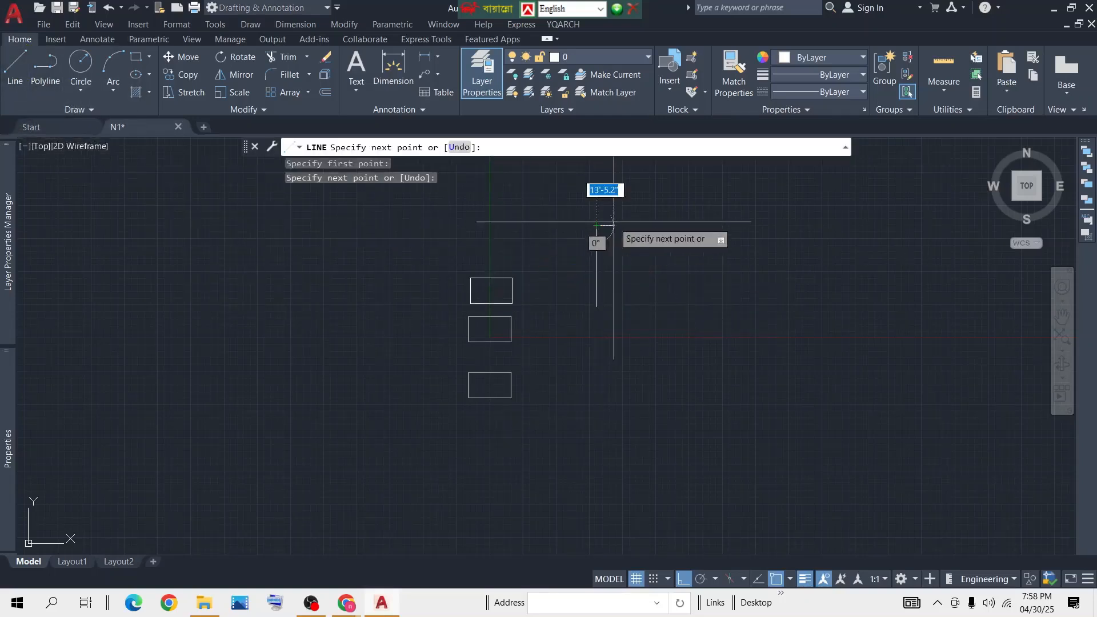
pyautogui.click(731, 226)
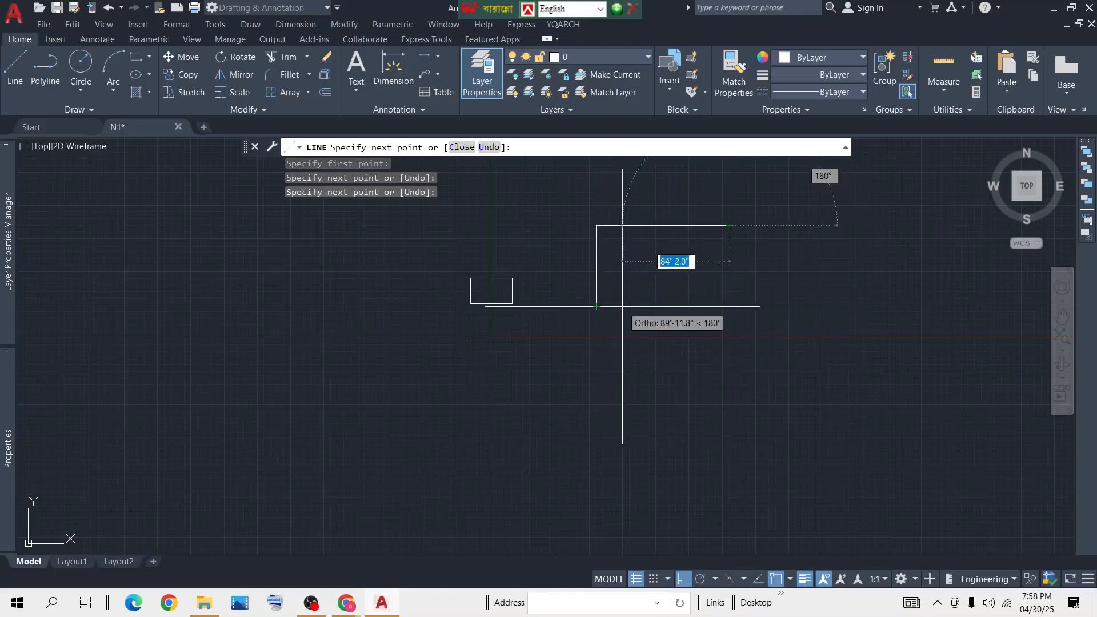
pyautogui.click(728, 305)
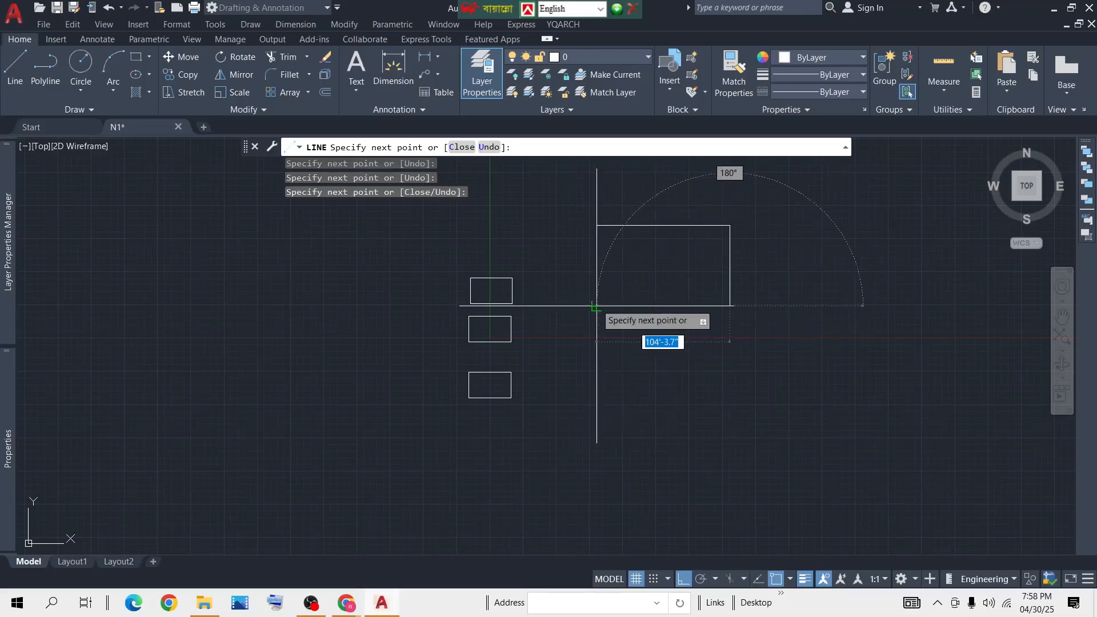
pyautogui.click(597, 305)
pyautogui.press('Return')
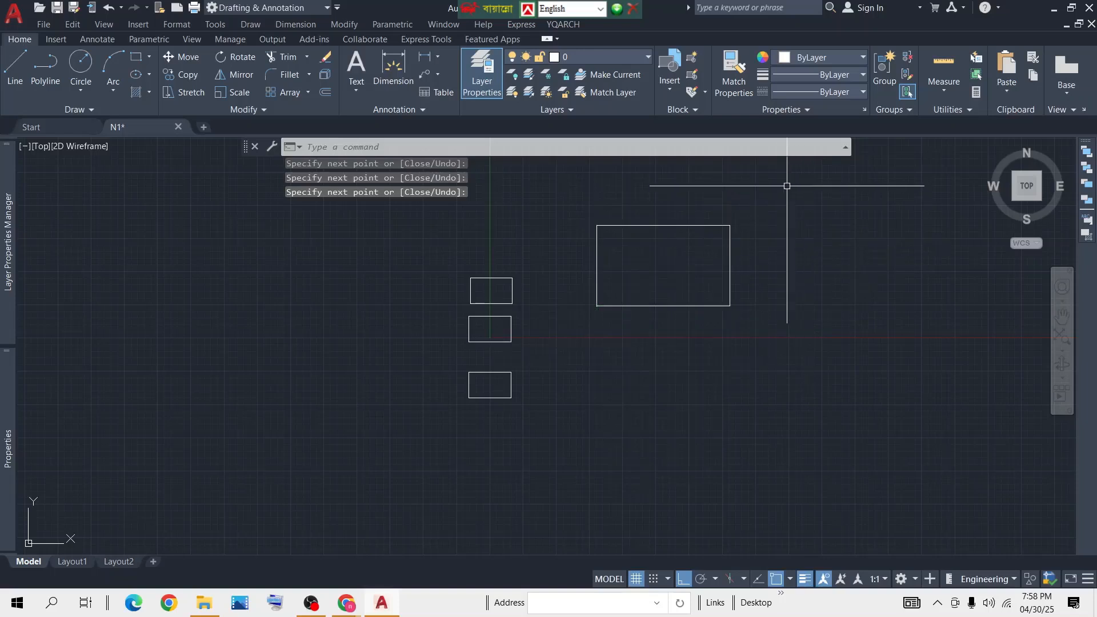
# Select the upper, right and lower lines of the large rectangle with a crossing selection, and clear the selection
pyautogui.click(811, 192)
pyautogui.click(688, 352)
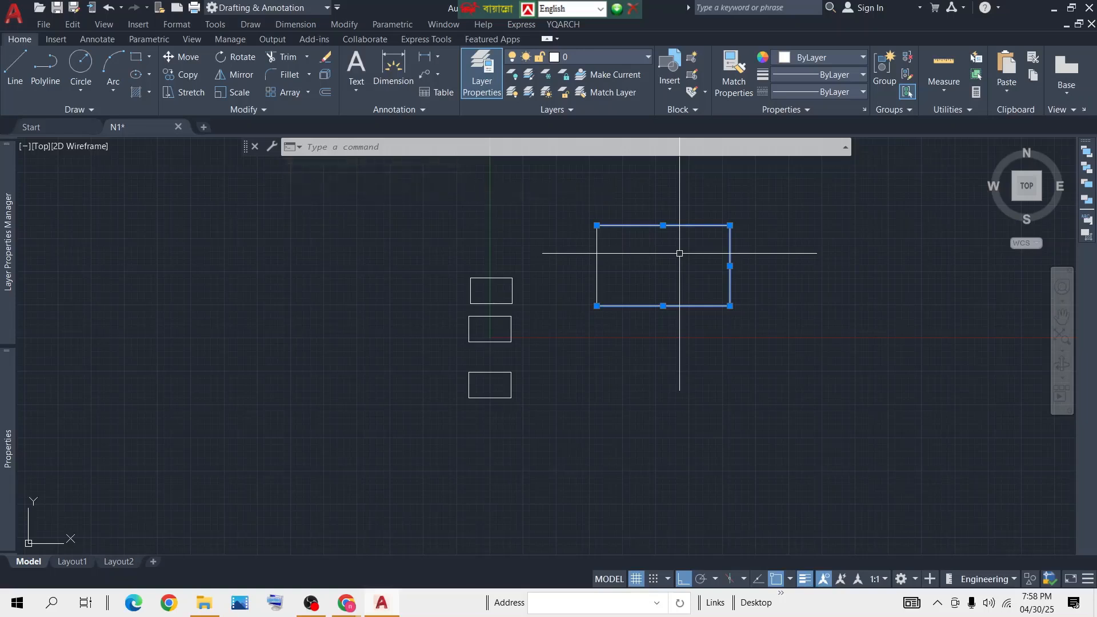
pyautogui.moveTo(672, 234); pyautogui.dragTo(555, 265, button='middle')
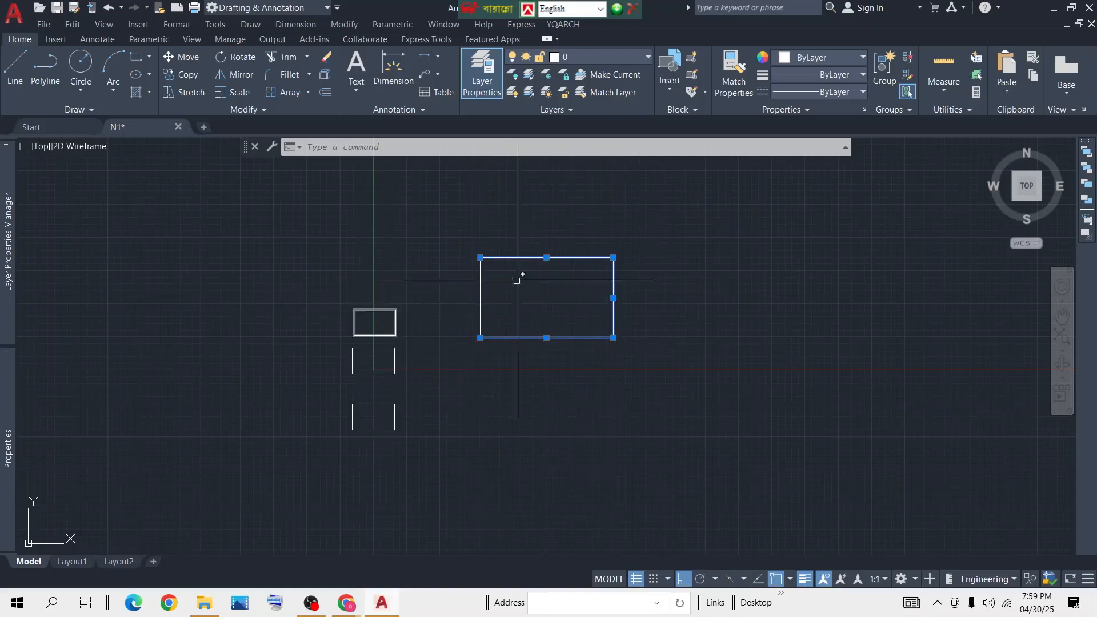
pyautogui.click(560, 290)
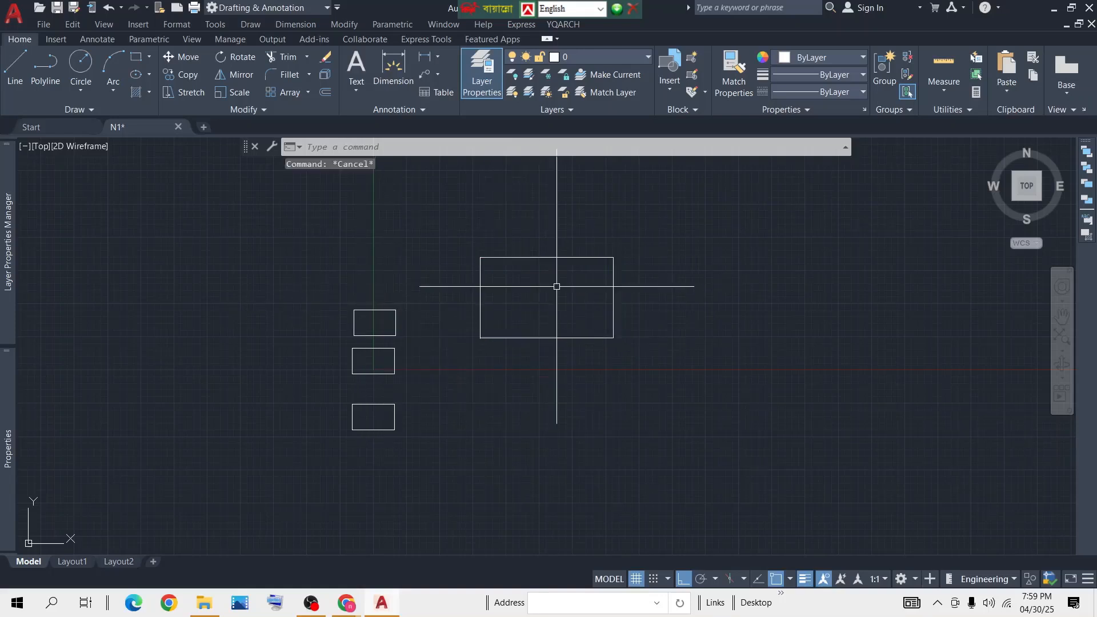
pyautogui.press('Escape')
# Draw a four-sided rectangle with Polyline to the right of the large rectangle, with its right side about 63 feet long
pyautogui.click(41, 81)
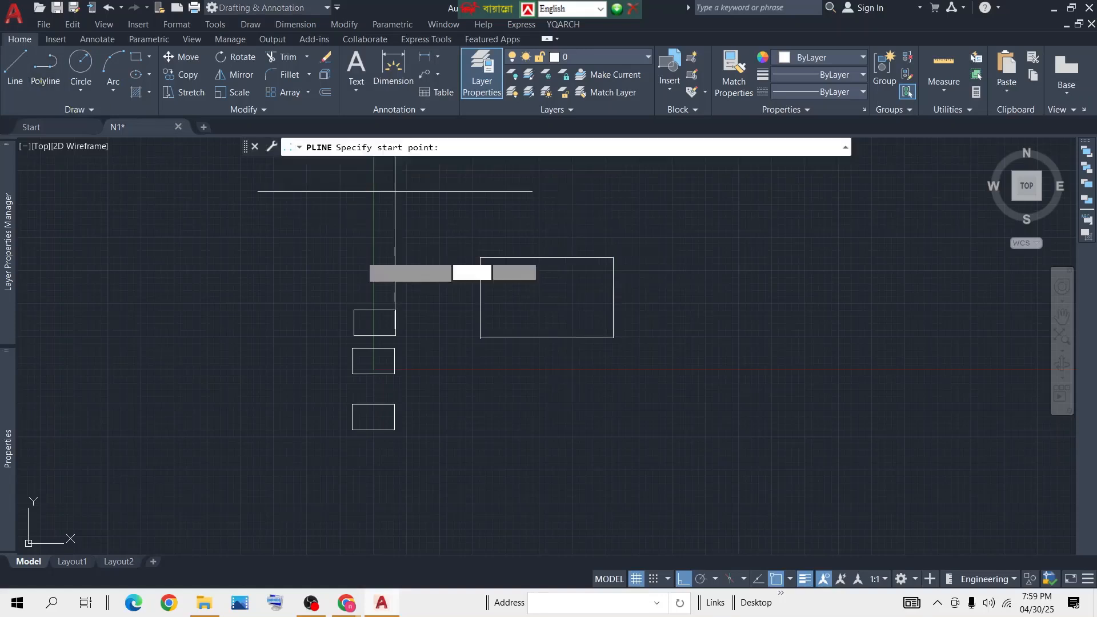
pyautogui.click(657, 337)
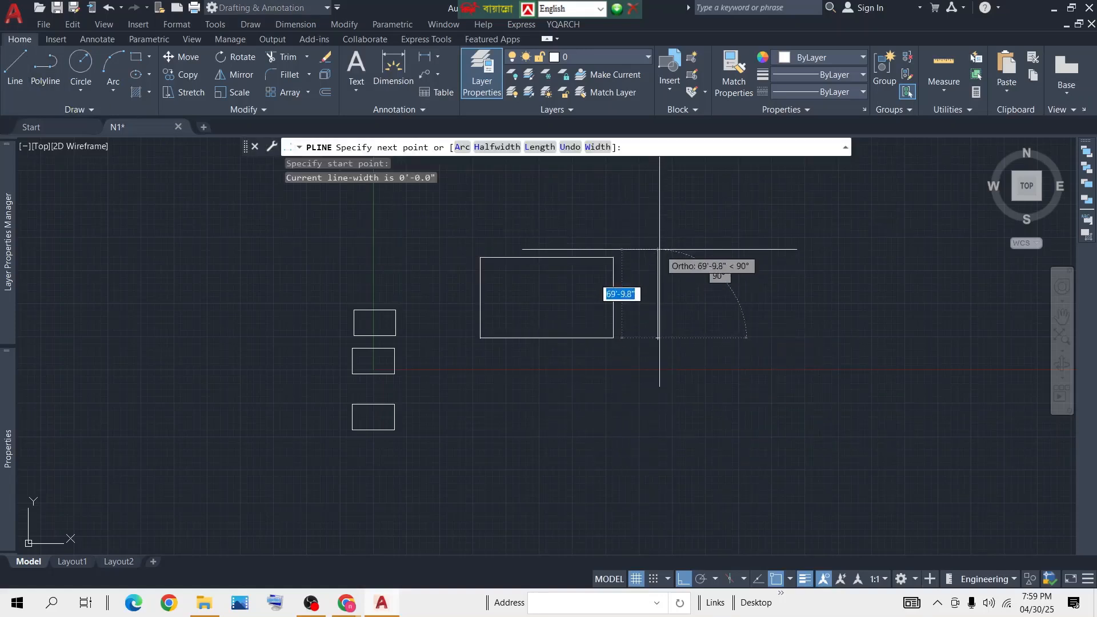
pyautogui.click(658, 253)
pyautogui.click(817, 254)
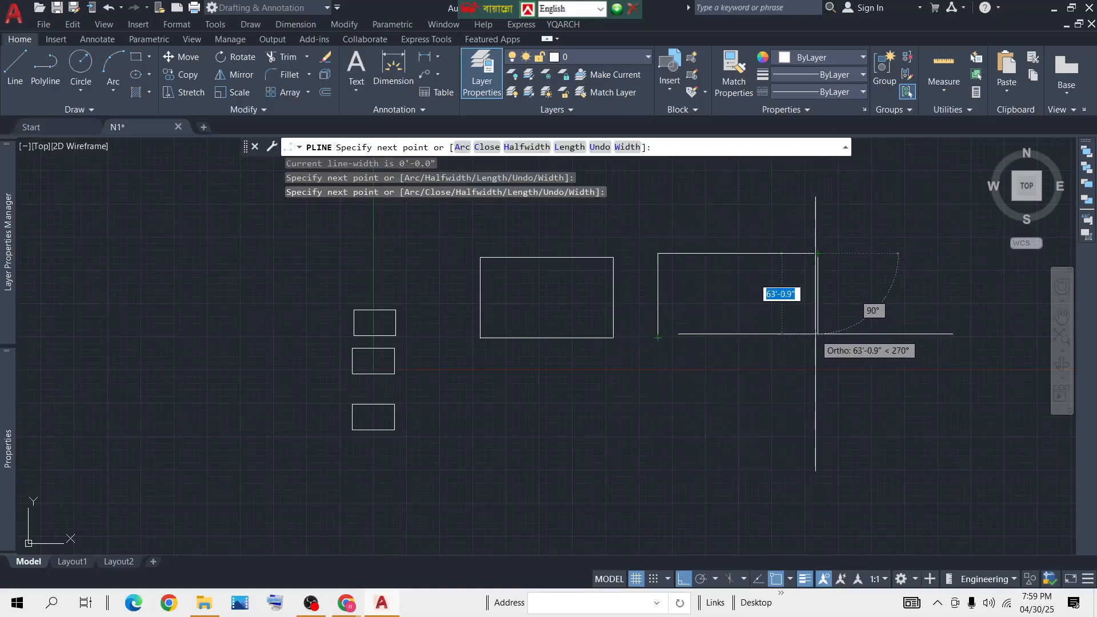
pyautogui.click(818, 336)
pyautogui.click(658, 335)
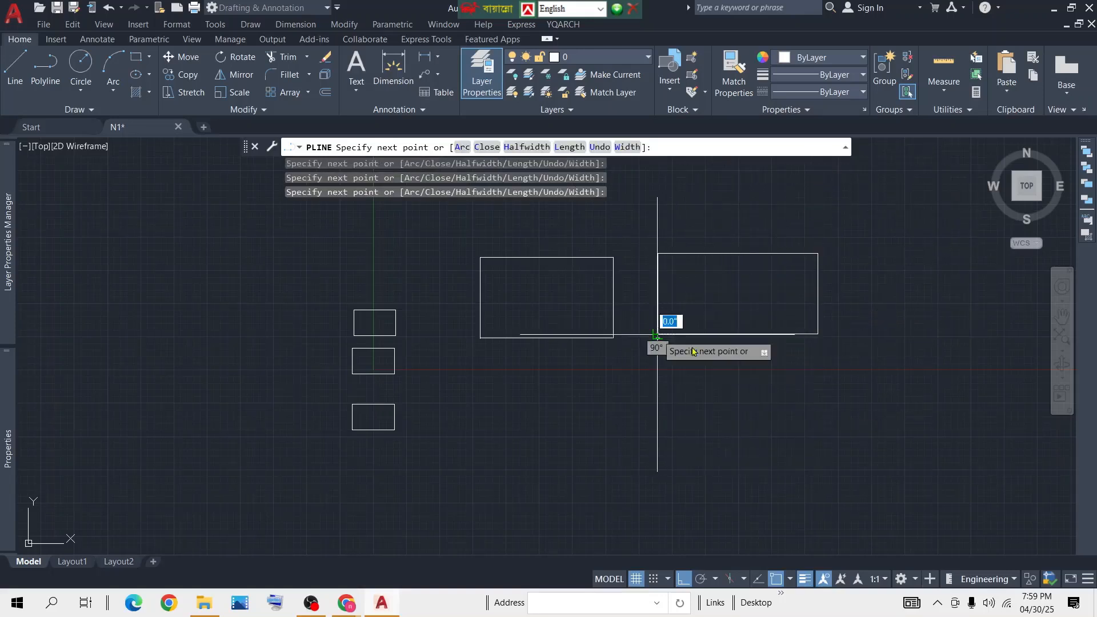
pyautogui.press('Return')
# Select the polyline rectangle as a single object and delete it
pyautogui.scroll(2, 672, 327)
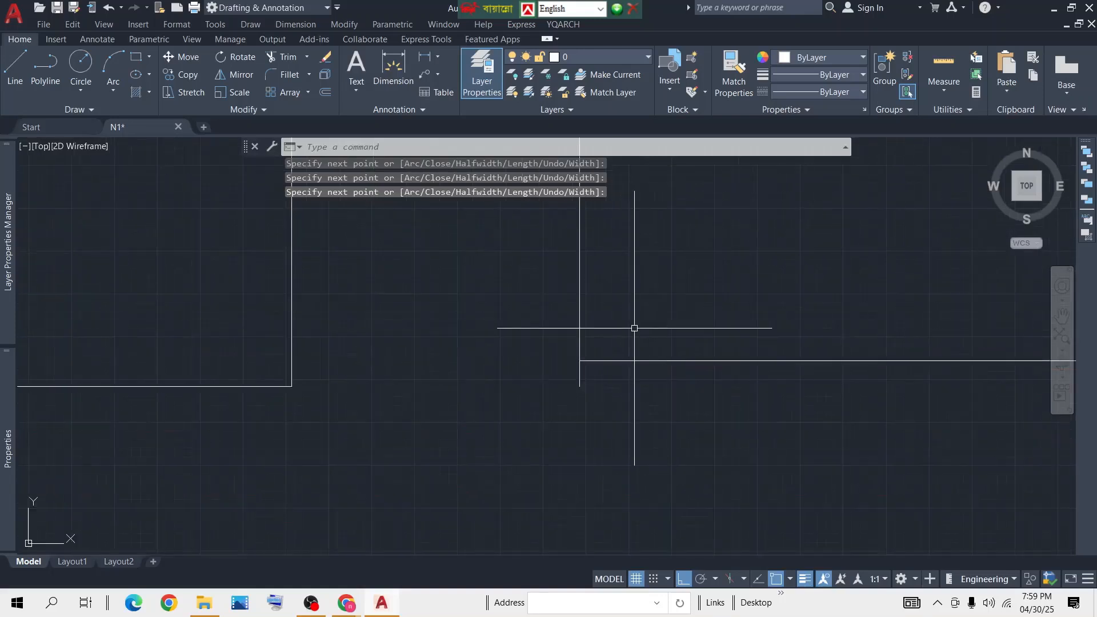
pyautogui.click(698, 220)
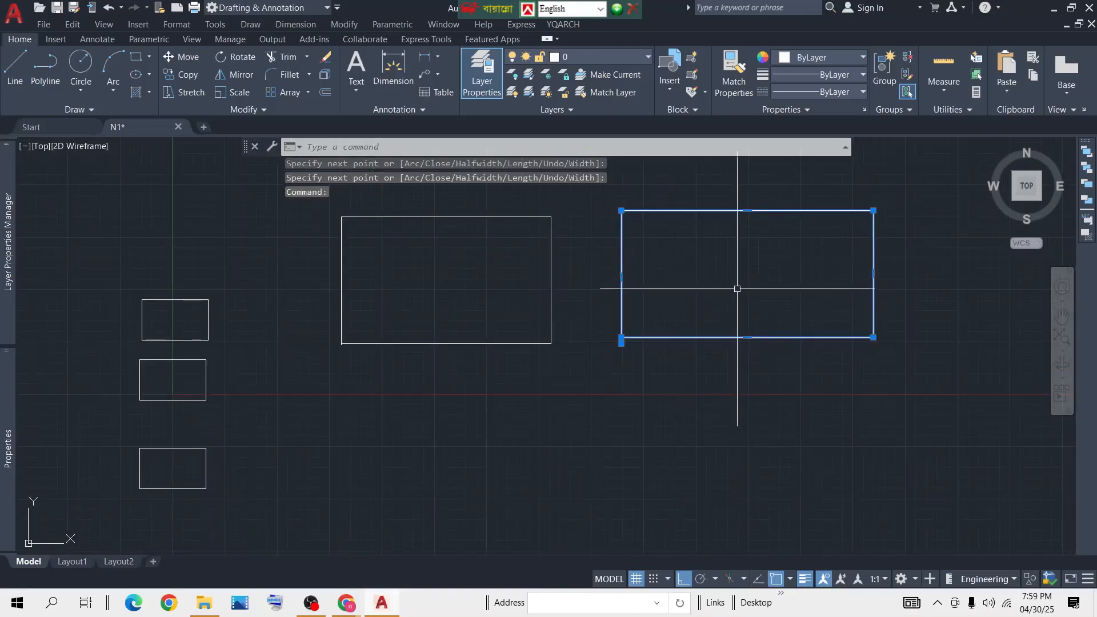
pyautogui.scroll(-3, 738, 288)
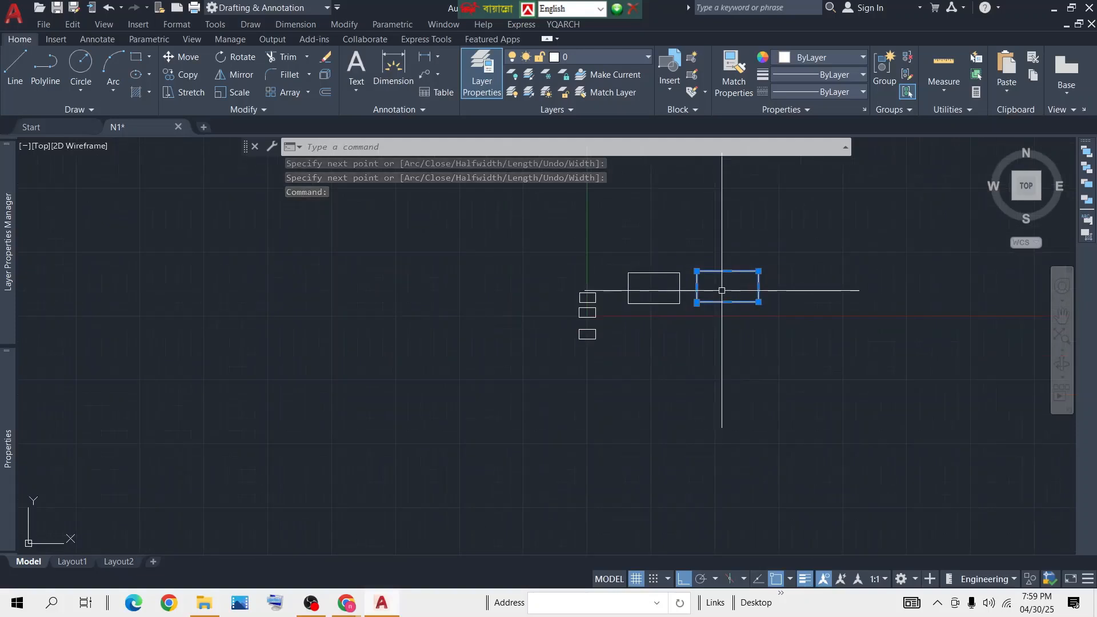
pyautogui.scroll(2, 726, 286)
pyautogui.moveTo(732, 279); pyautogui.dragTo(644, 277, button='middle')
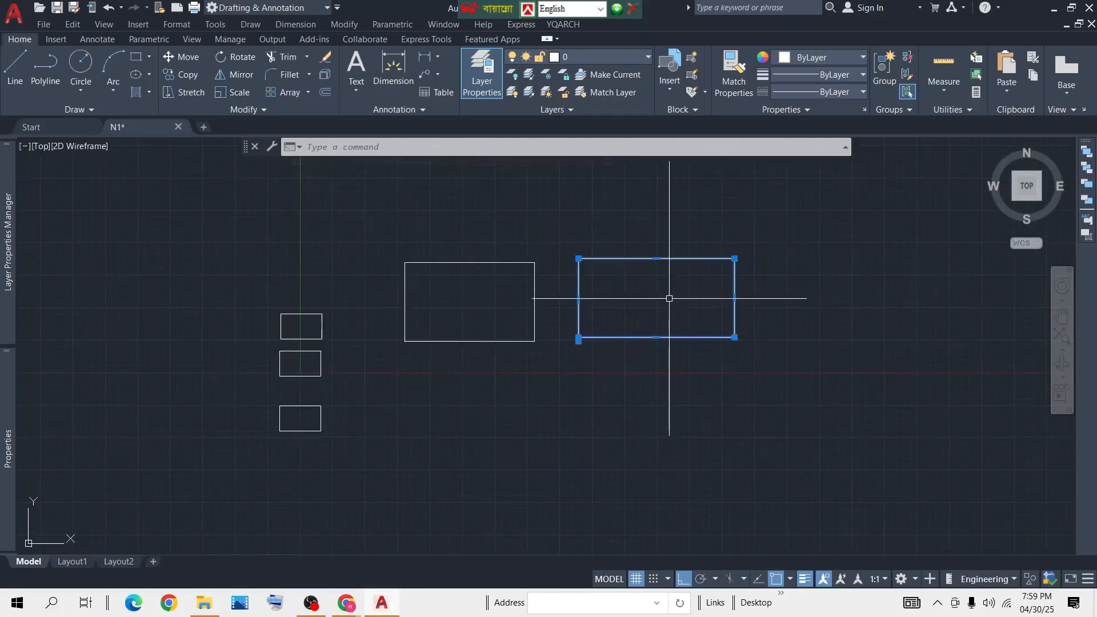
pyautogui.press('Delete')
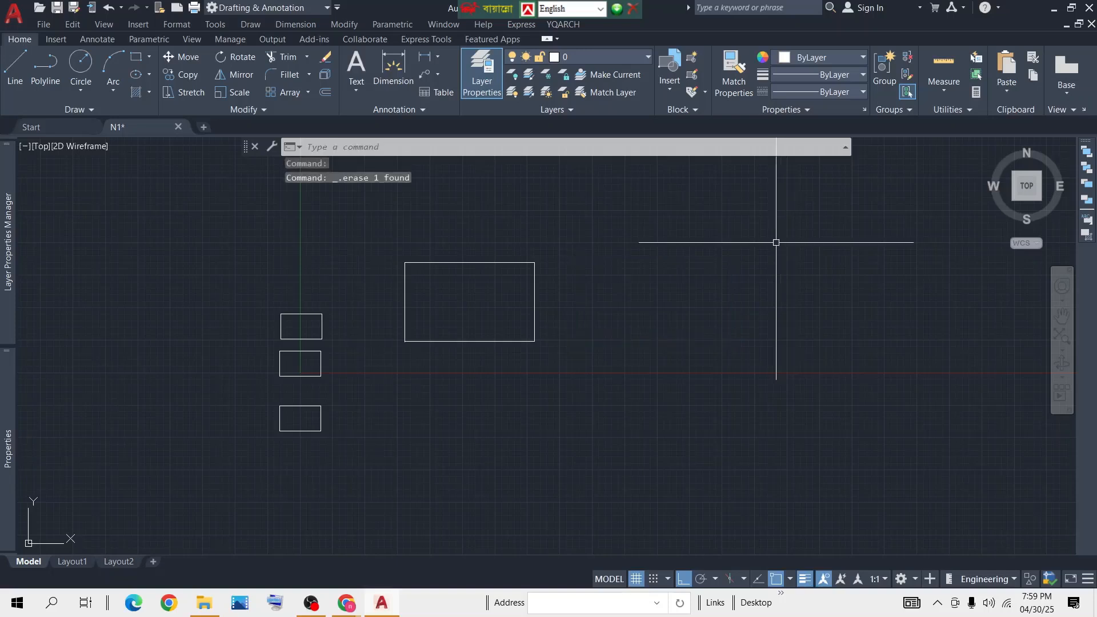
# Select the large rectangle's four separate lines by combining a crossing selection with an enclosing window selection, and delete them
pyautogui.moveTo(581, 288); pyautogui.dragTo(749, 308, button='middle')
pyautogui.click(787, 246)
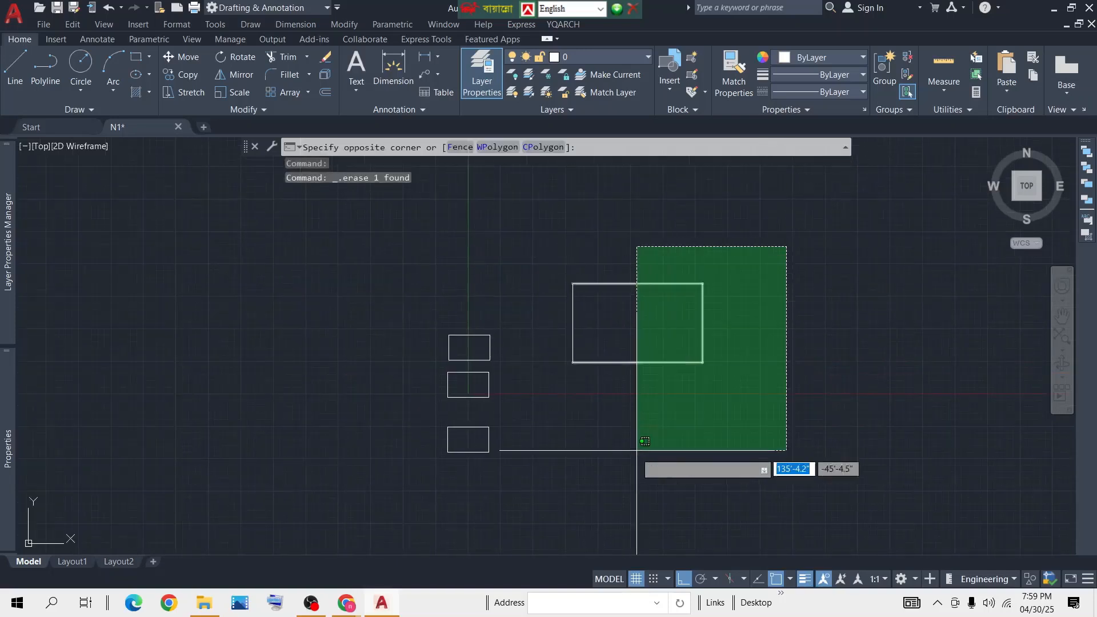
pyautogui.click(622, 464)
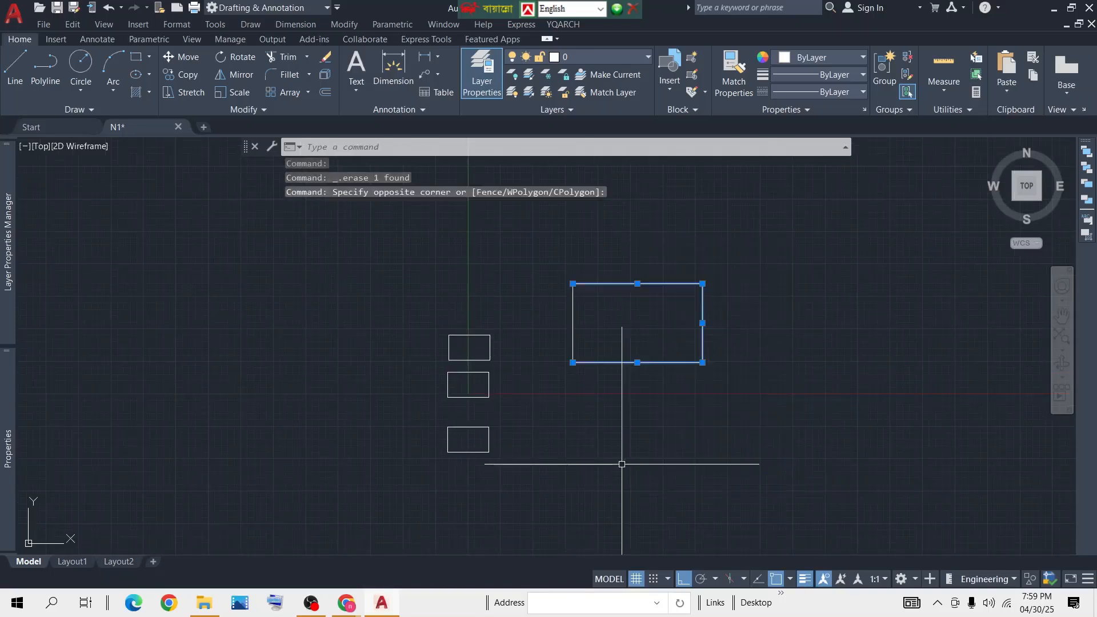
pyautogui.click(409, 245)
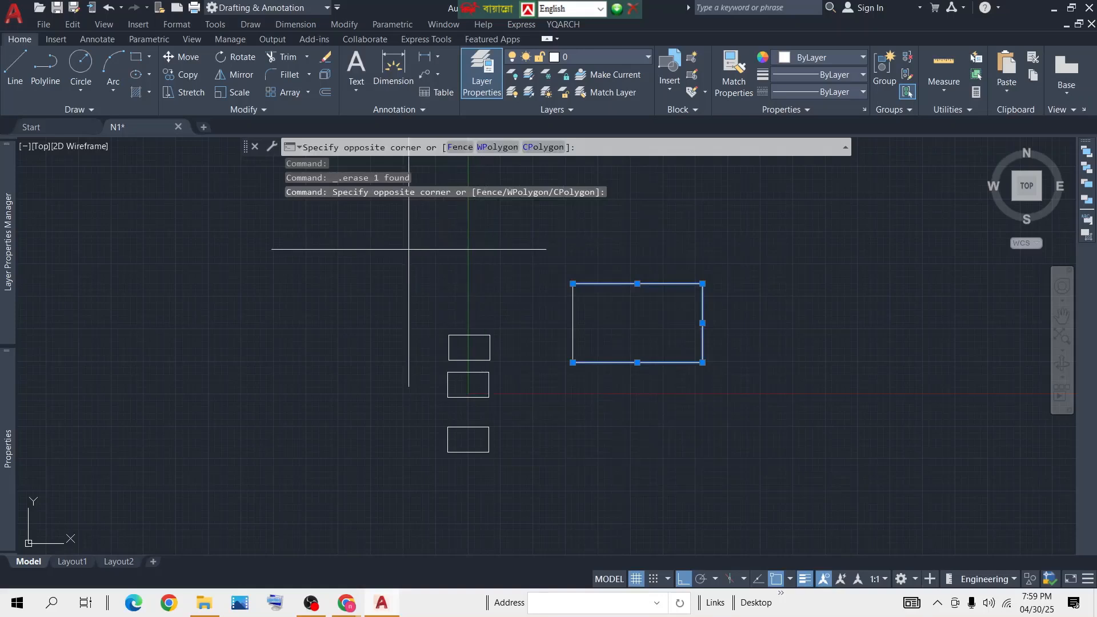
pyautogui.click(561, 309)
pyautogui.click(529, 257)
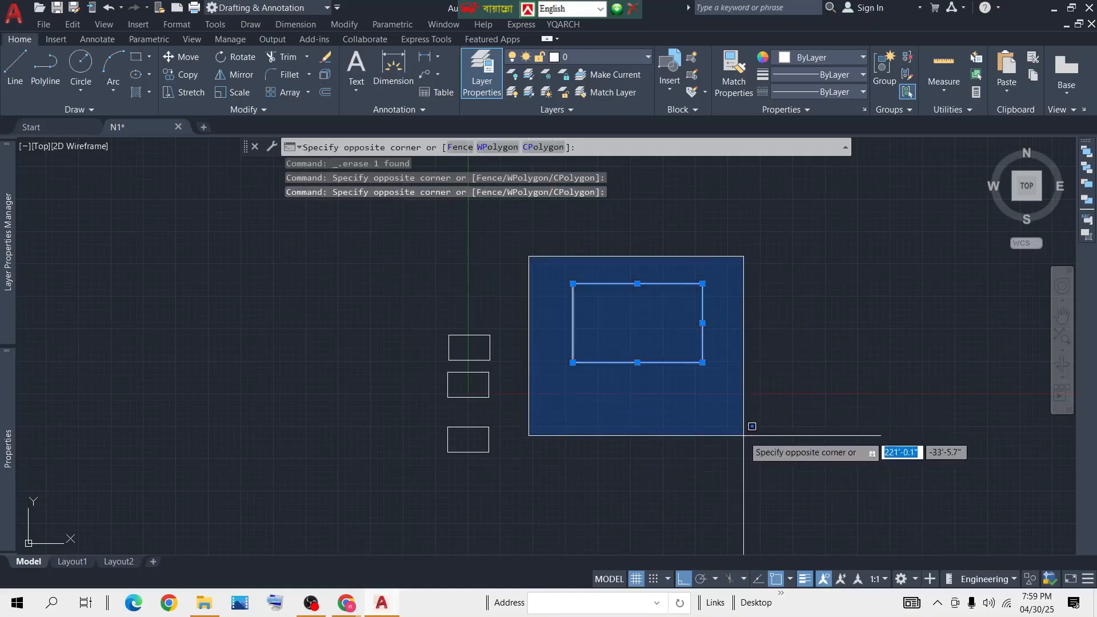
pyautogui.click(744, 437)
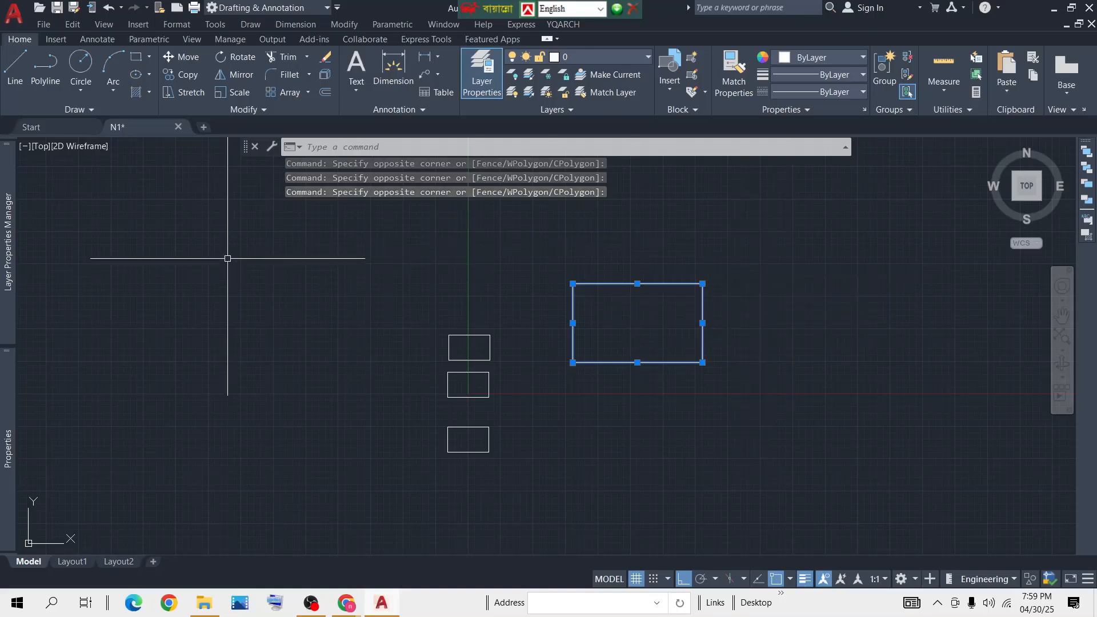
pyautogui.click(180, 246)
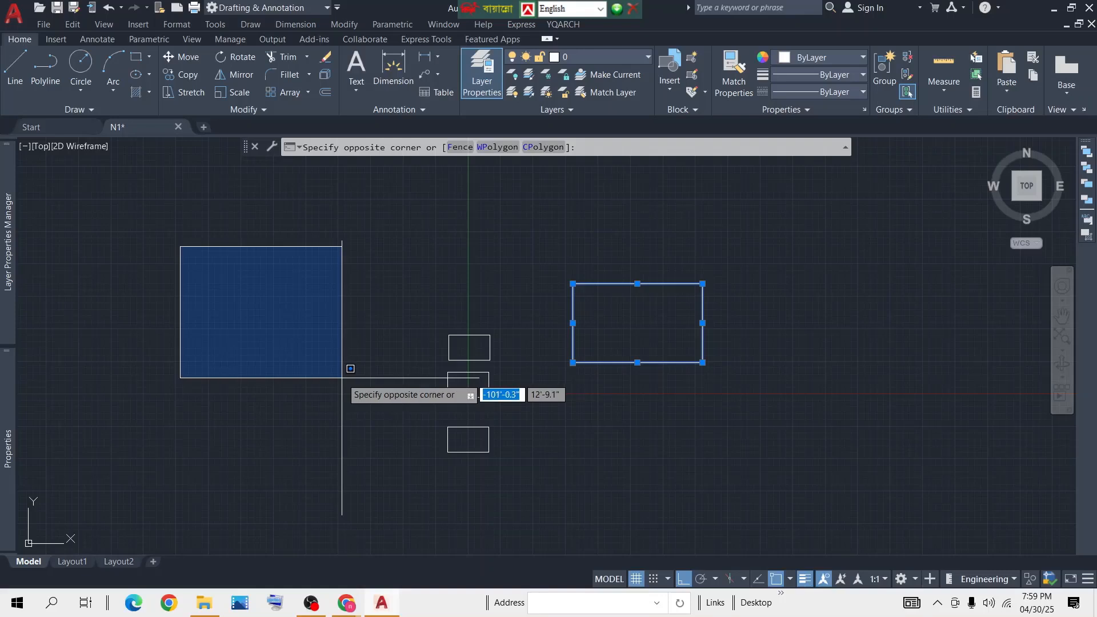
pyautogui.click(342, 377)
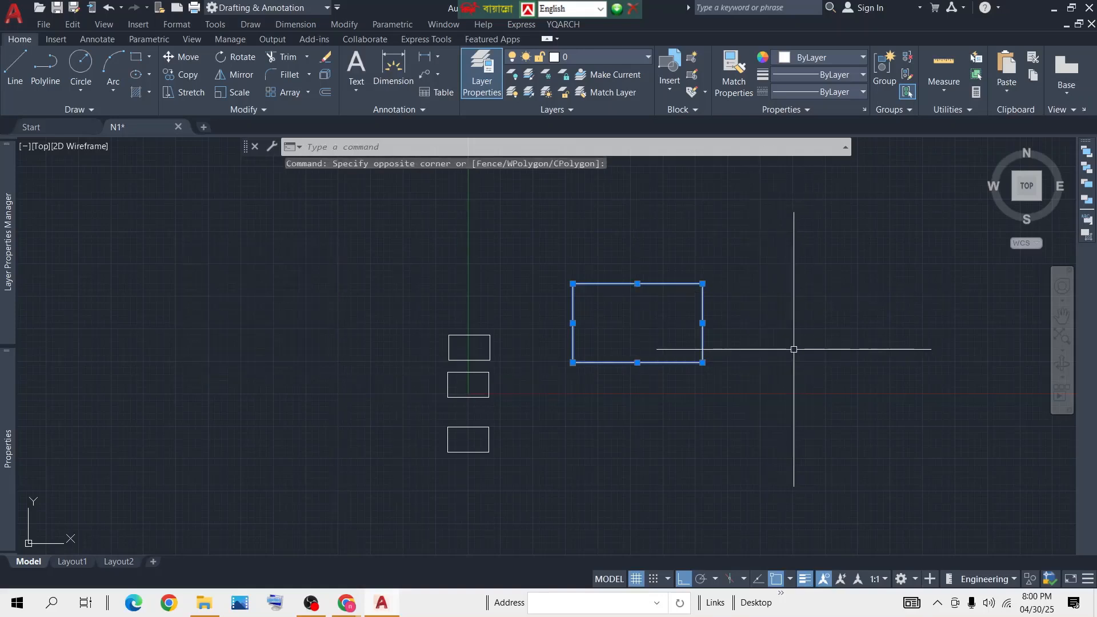
pyautogui.press('Delete')
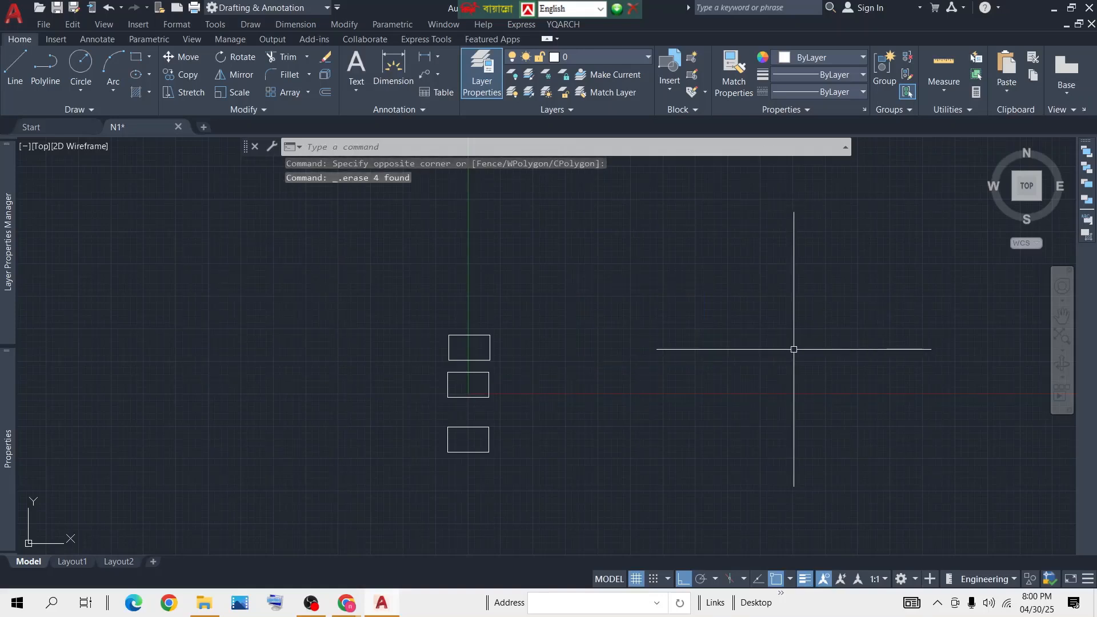
# Delete the lower two of the three small rectangles using a crossing selection
pyautogui.scroll(6, 469, 379)
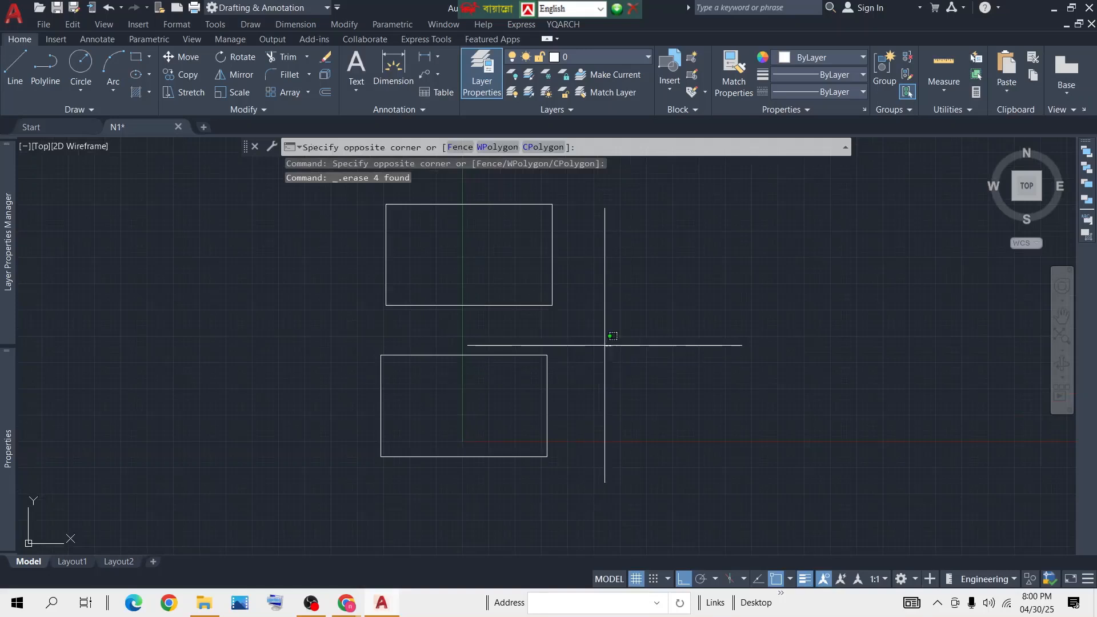
pyautogui.click(611, 347)
pyautogui.scroll(-4, 382, 343)
pyautogui.click(309, 518)
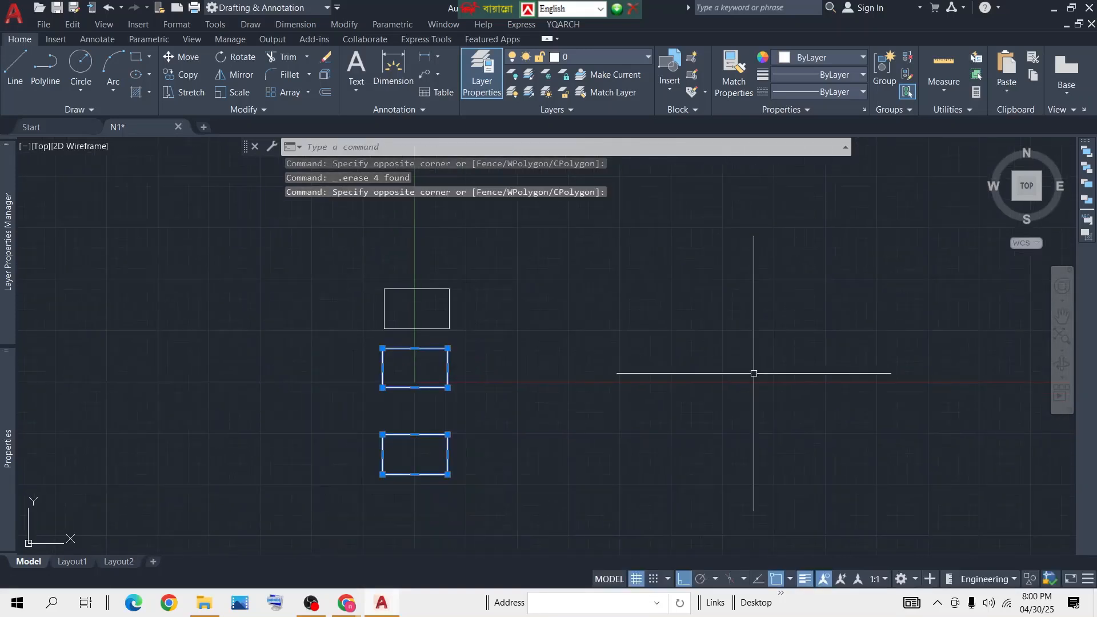
pyautogui.press('Delete')
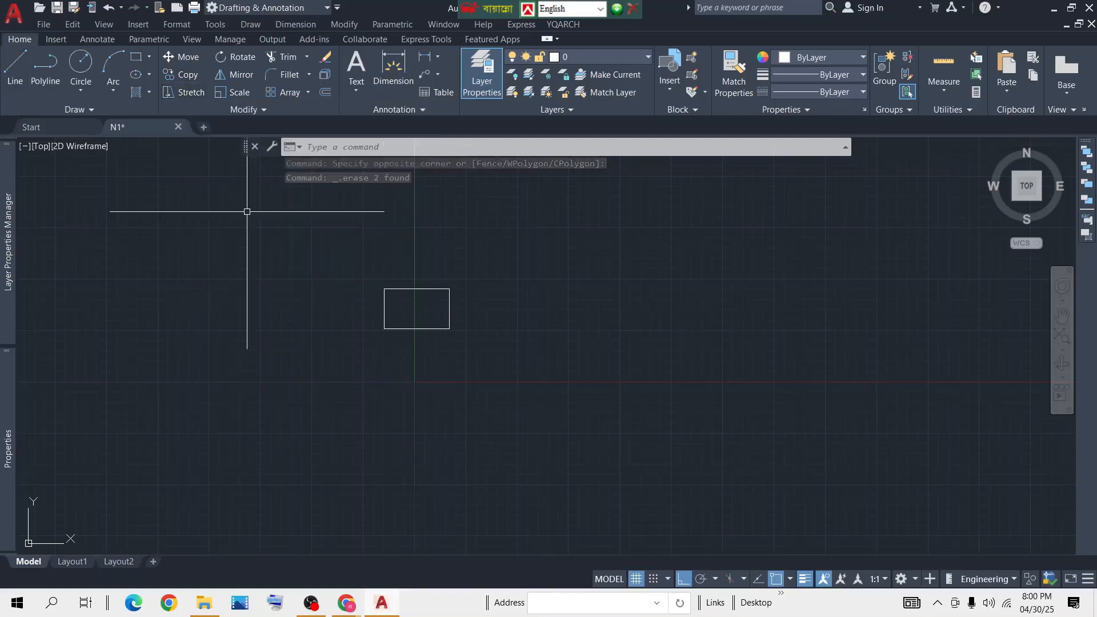
# Add a horizontal dimension along the remaining rectangle's top edge, placing the dimension line above it
pyautogui.scroll(6, 435, 254)
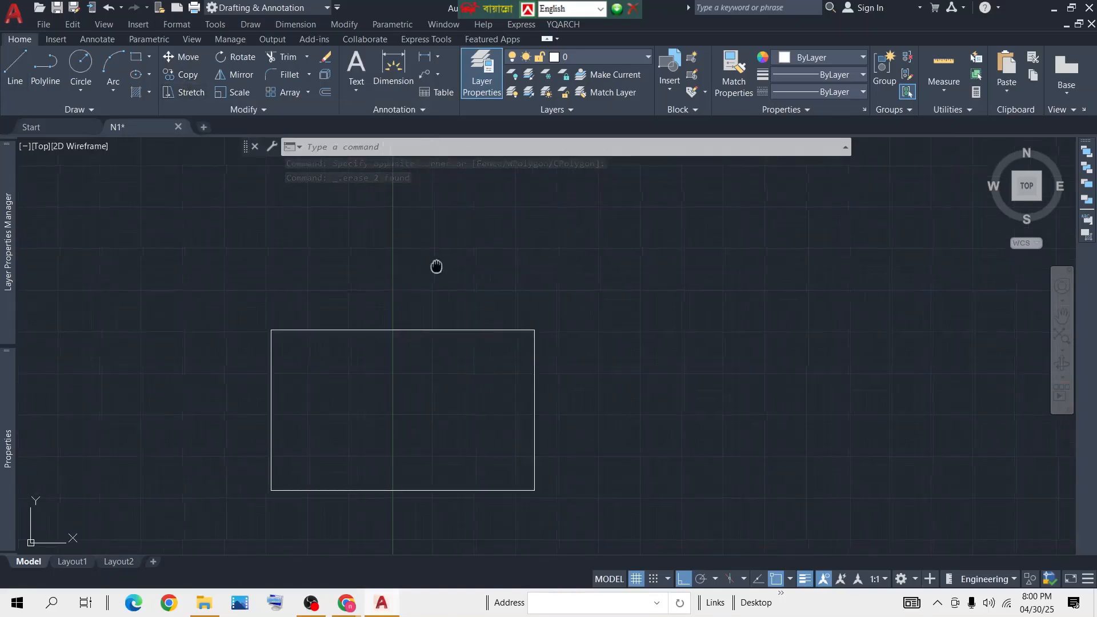
pyautogui.click(394, 69)
pyautogui.click(312, 311)
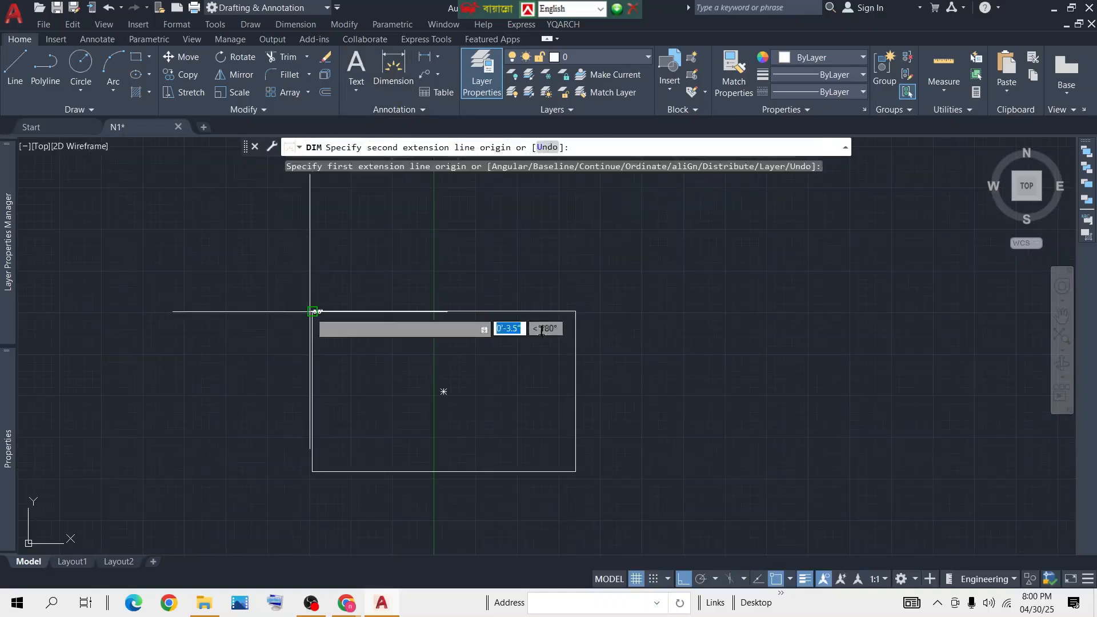
pyautogui.click(575, 311)
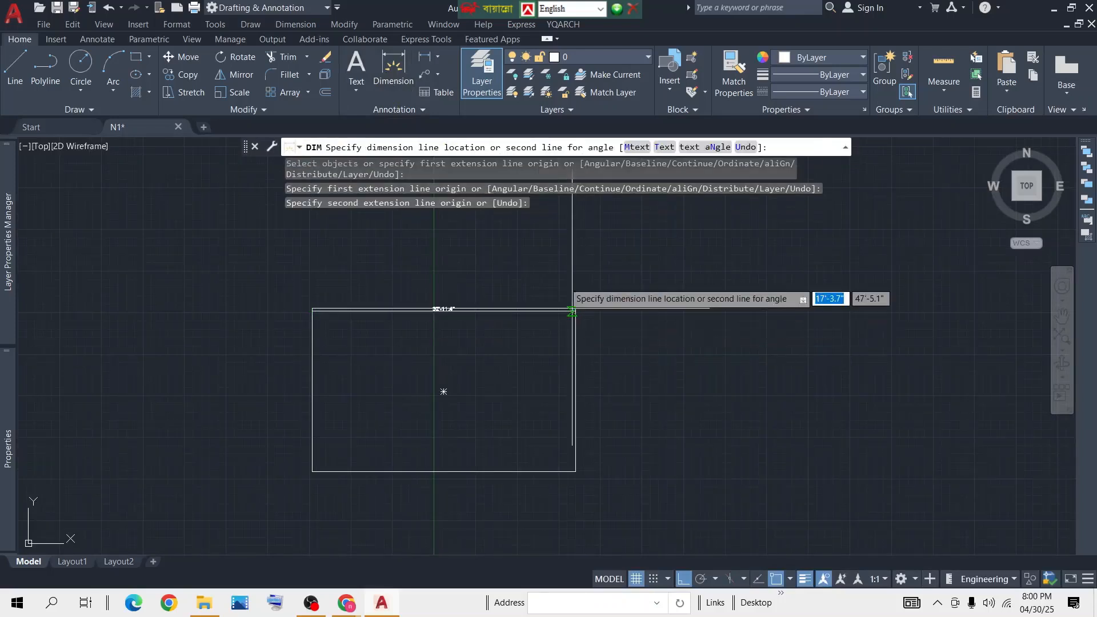
pyautogui.click(567, 277)
pyautogui.scroll(6, 413, 258)
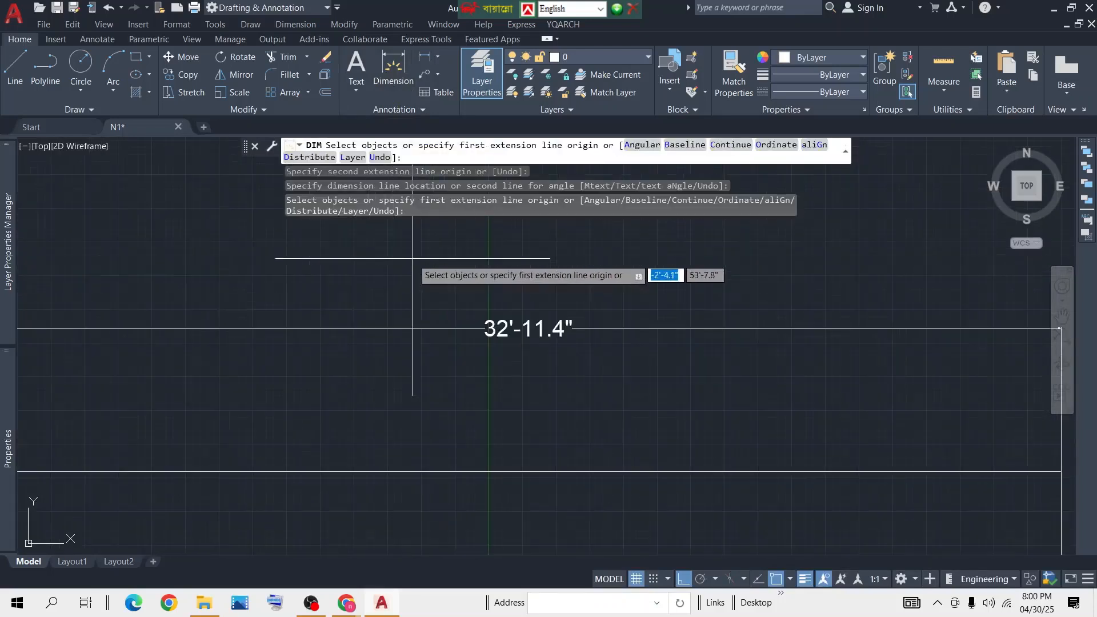
pyautogui.press('Return')
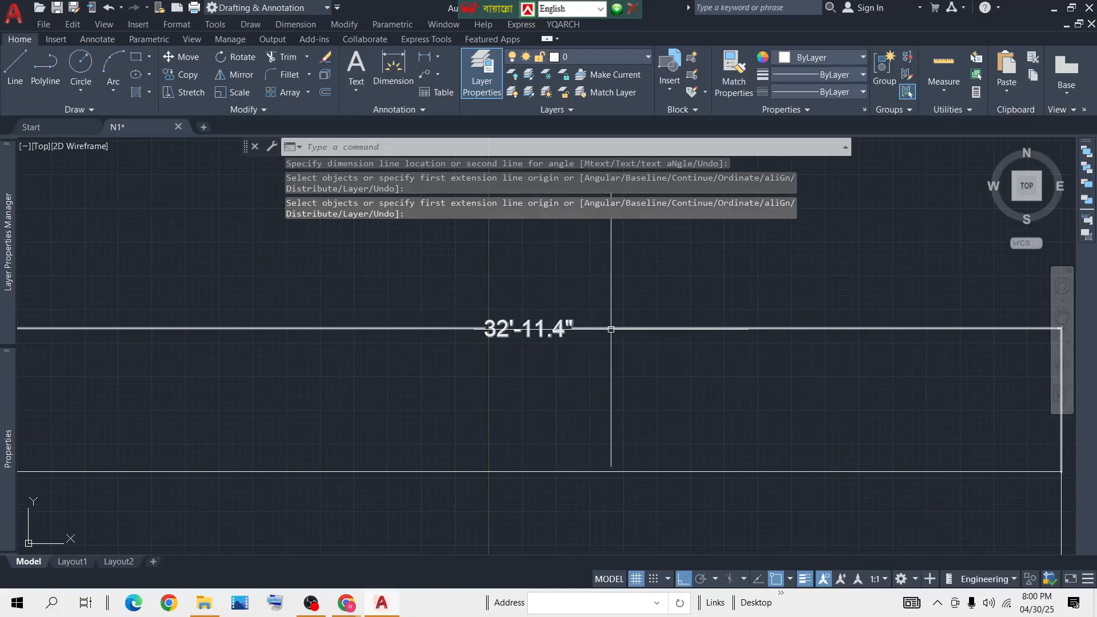
# Stretch the right end of the rectangle and its dimension horizontally to the right using a crossing selection, to about 43 feet wide
pyautogui.scroll(-6, 611, 329)
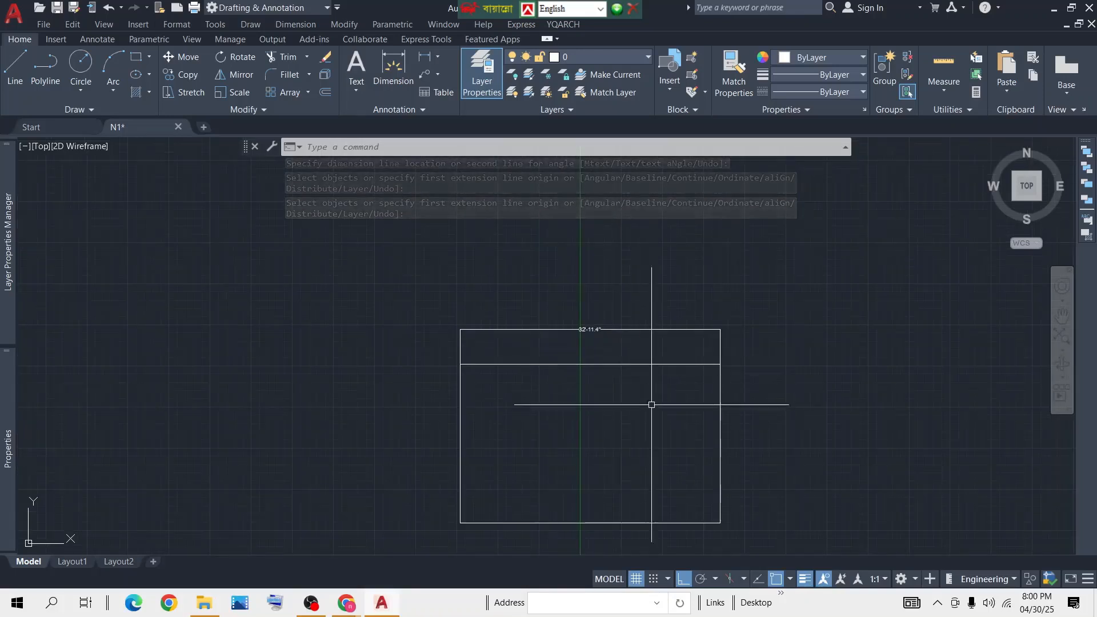
pyautogui.moveTo(654, 424); pyautogui.dragTo(591, 375, button='middle')
pyautogui.scroll(4, 578, 371)
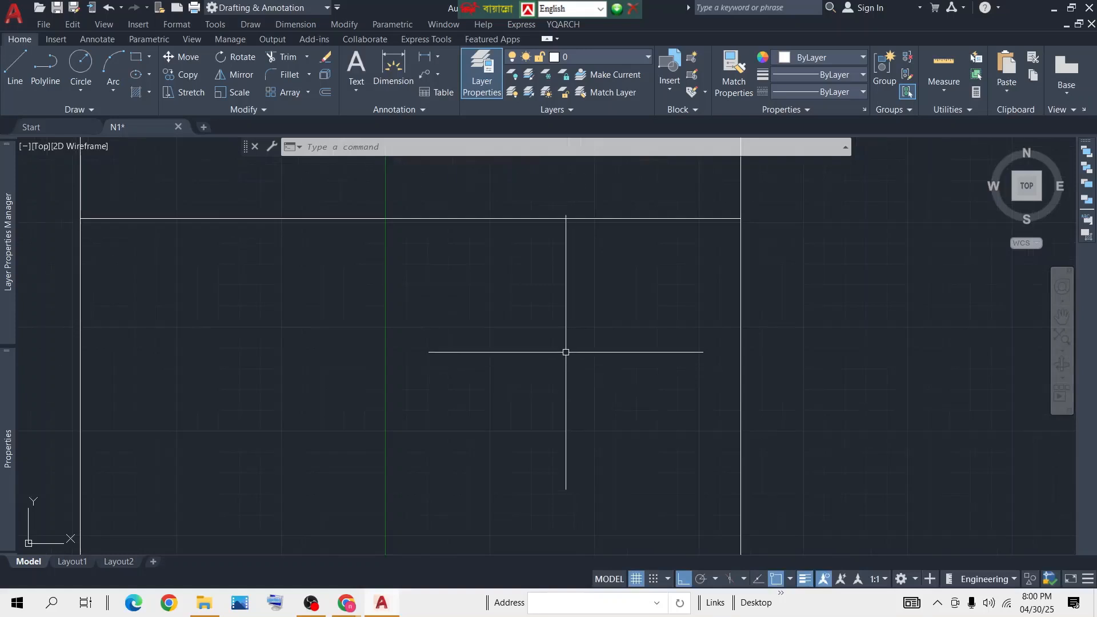
pyautogui.scroll(-2, 566, 352)
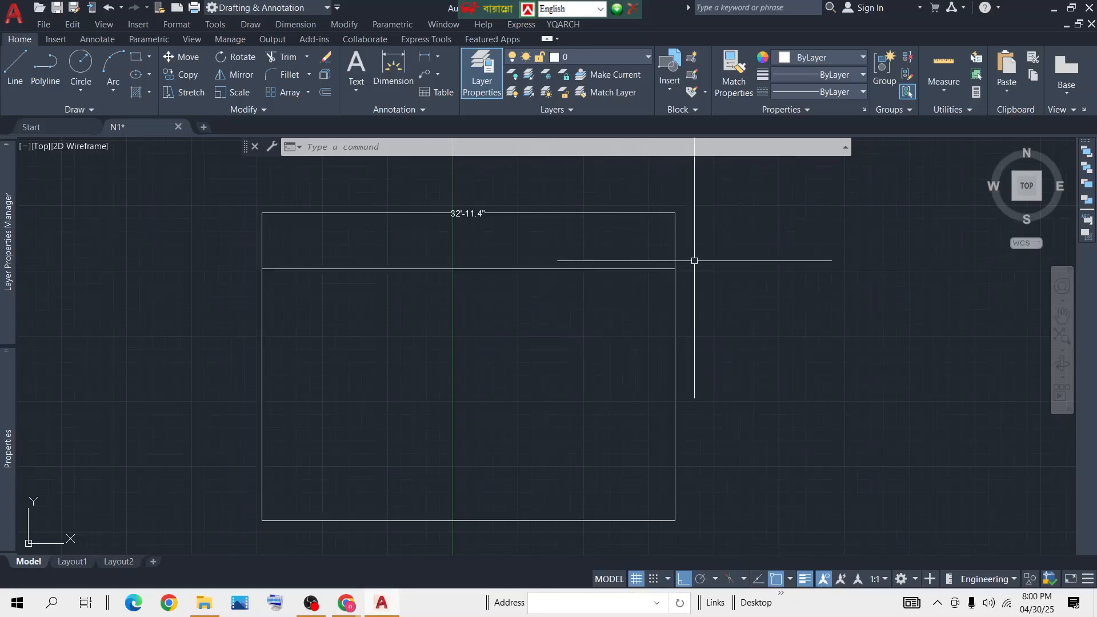
pyautogui.scroll(-2, 639, 263)
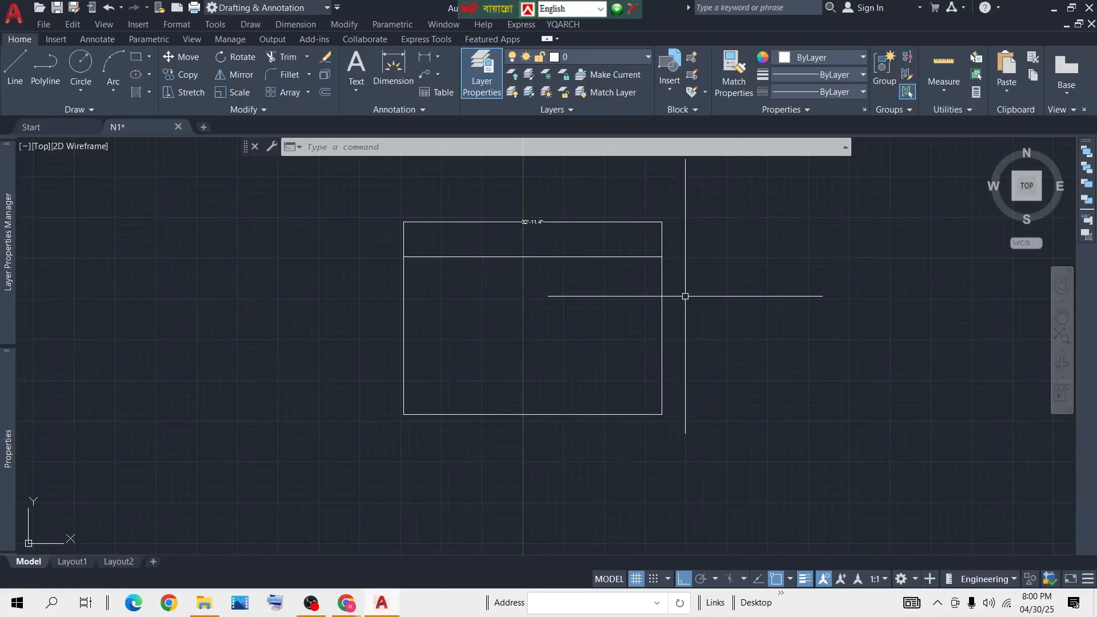
pyautogui.moveTo(597, 296); pyautogui.dragTo(529, 296, button='middle')
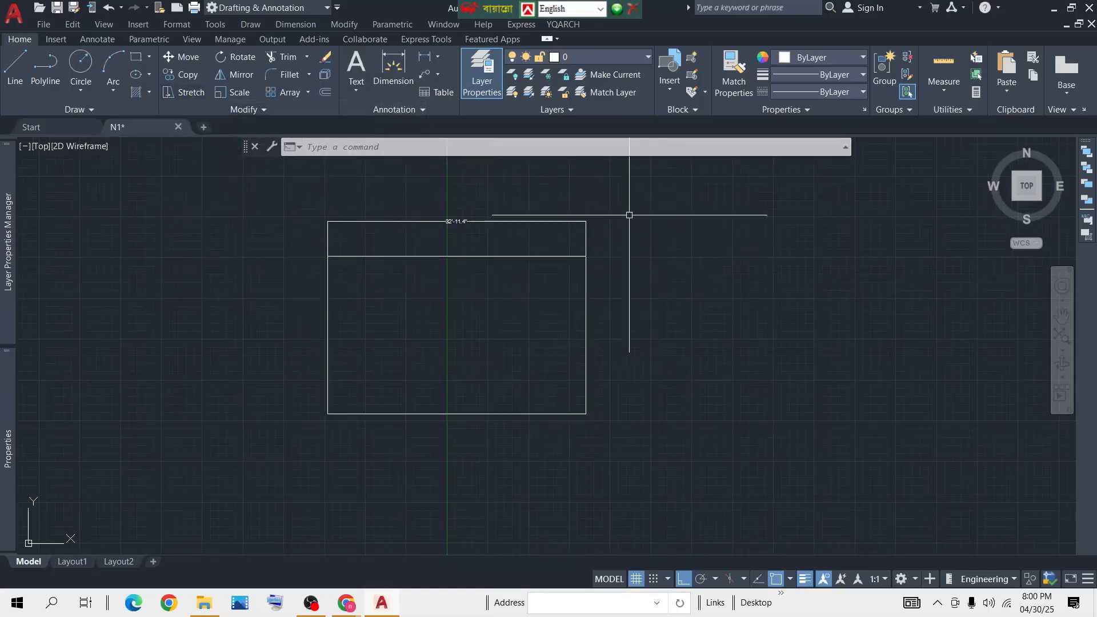
pyautogui.click(691, 194)
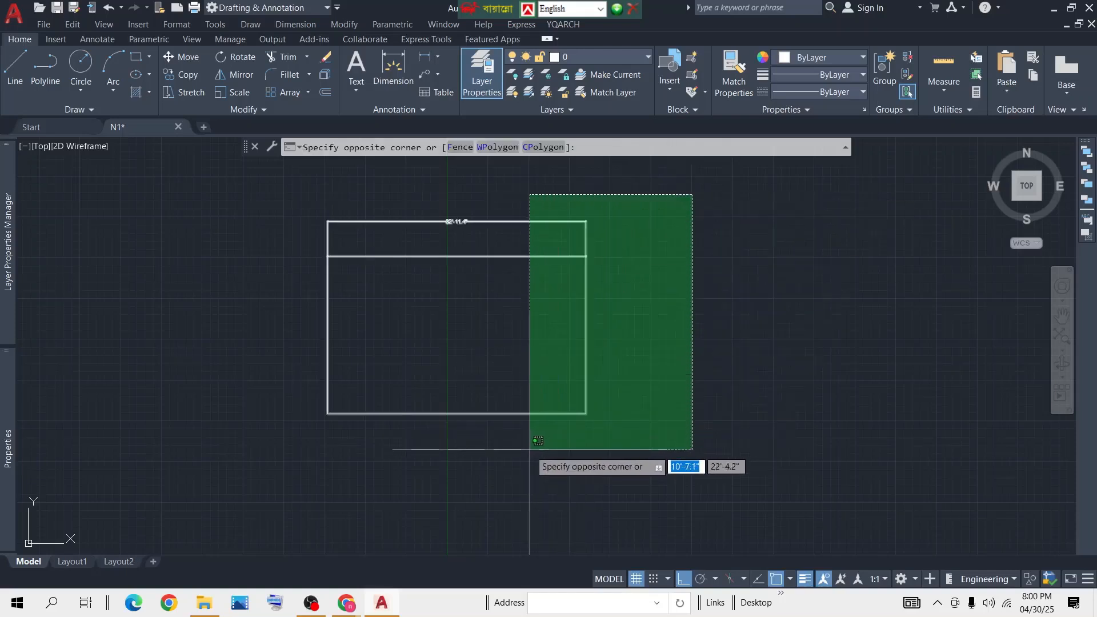
pyautogui.click(530, 449)
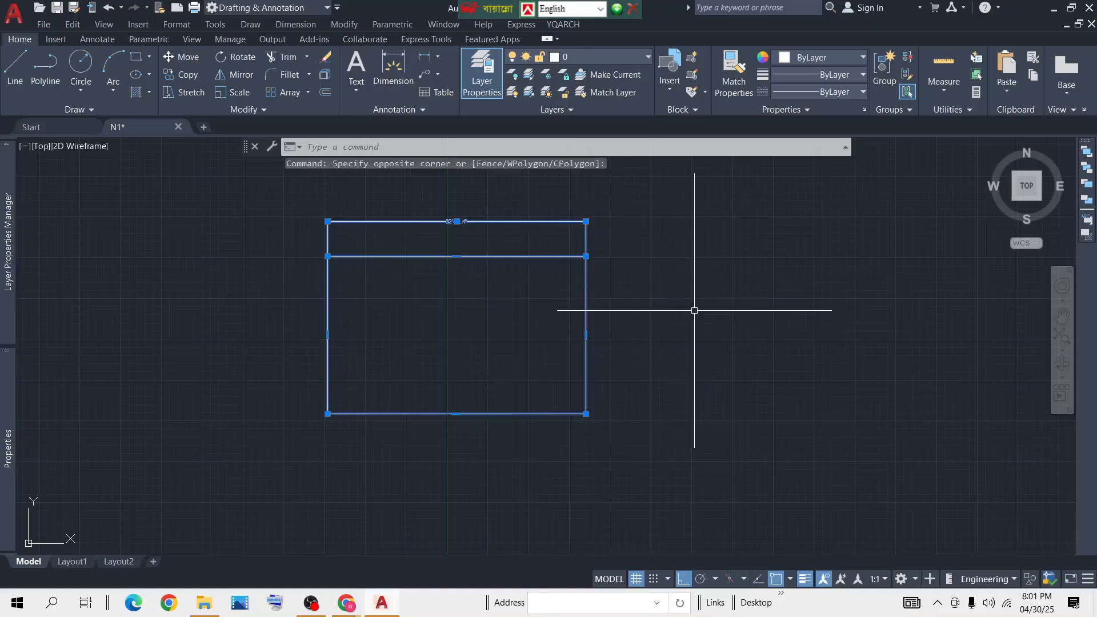
pyautogui.click(184, 92)
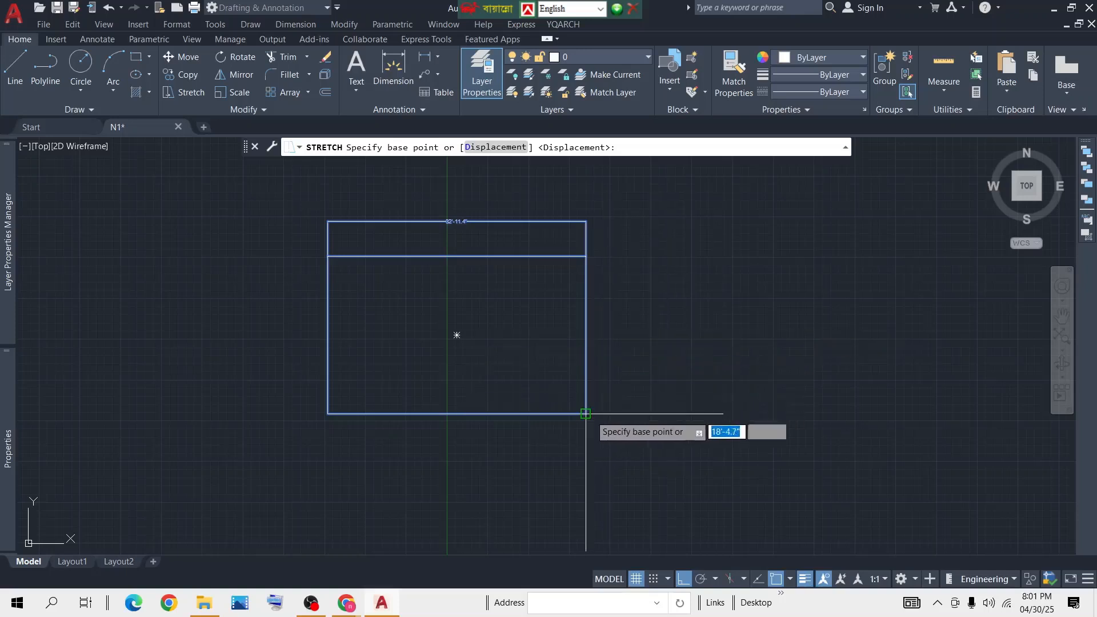
pyautogui.click(719, 334)
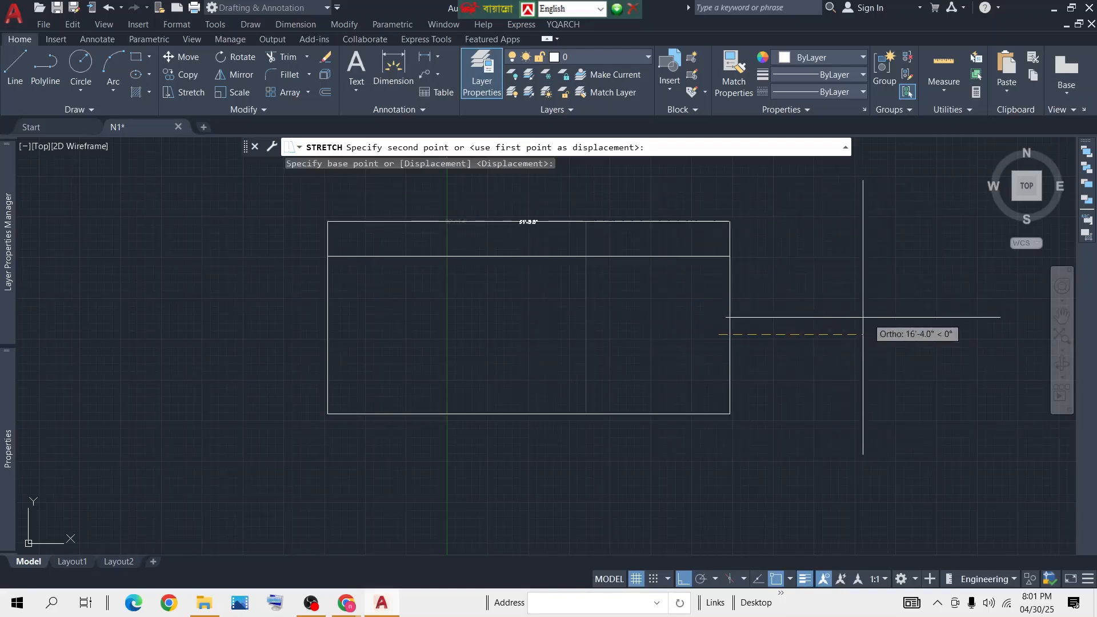
pyautogui.click(800, 329)
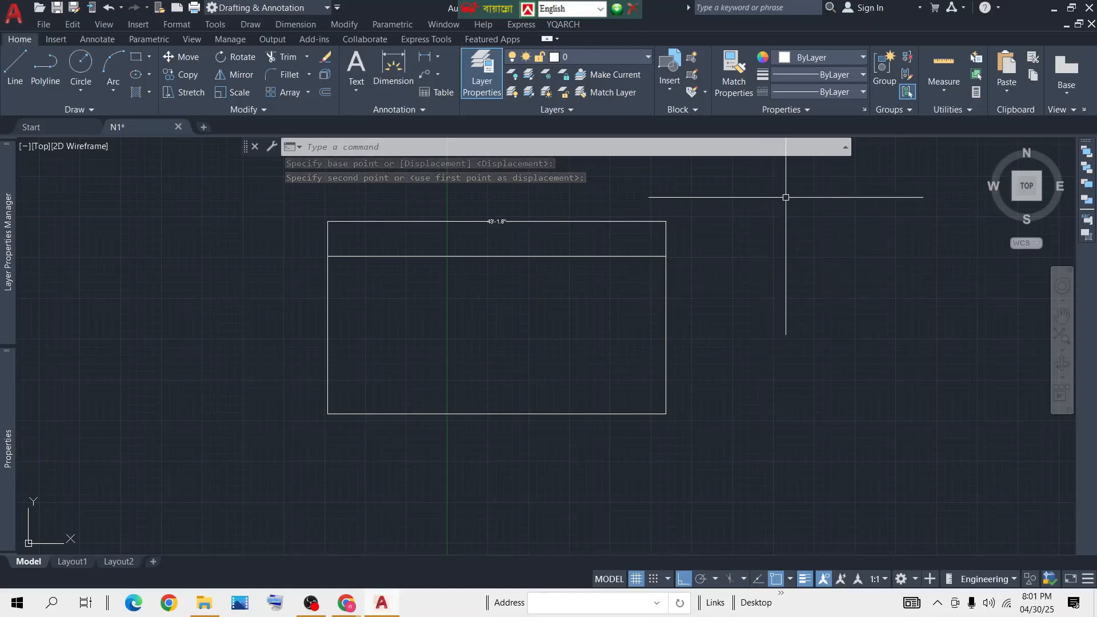
# Stretch the right end of the rectangle and its dimension horizontally inward using a crossing selection, to about 14 feet wide
pyautogui.click(831, 210)
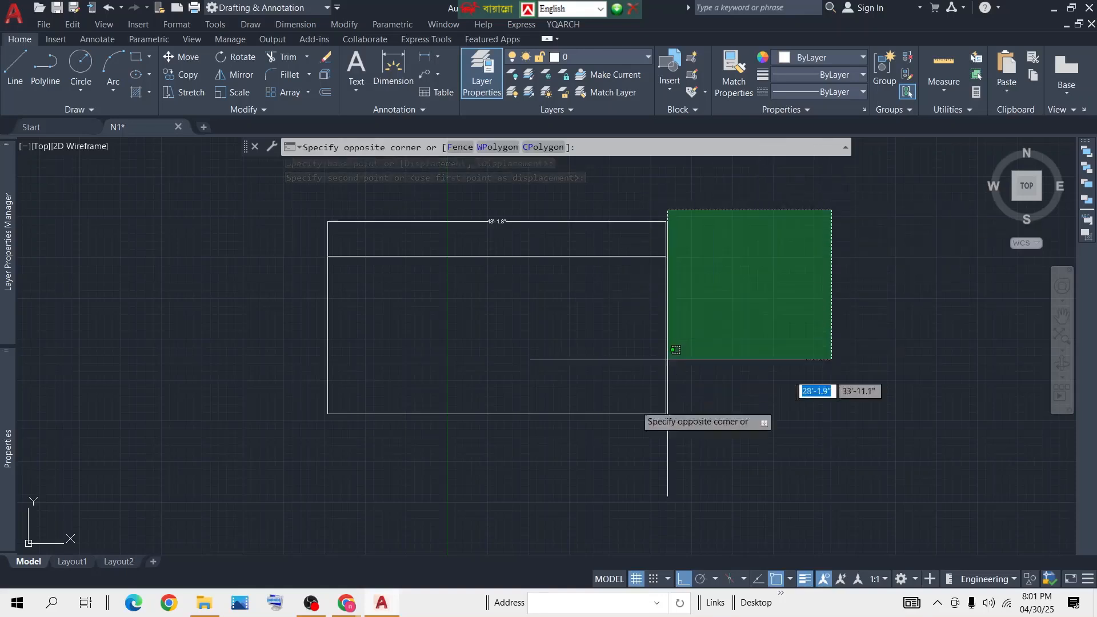
pyautogui.click(582, 475)
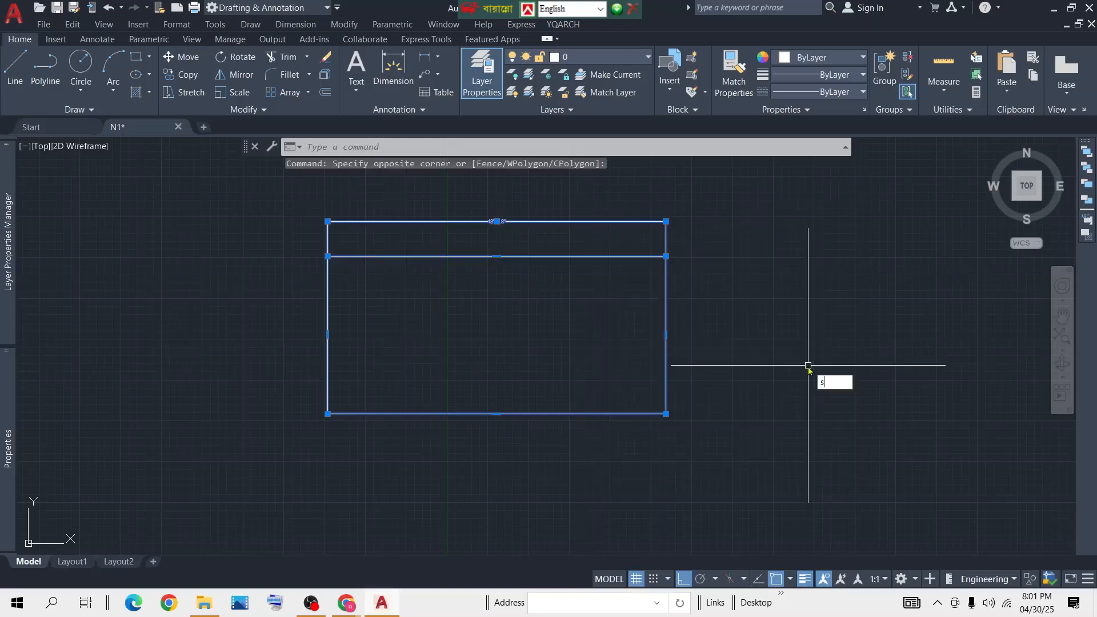
pyautogui.write('s')
pyautogui.press('Return')
pyautogui.click(765, 367)
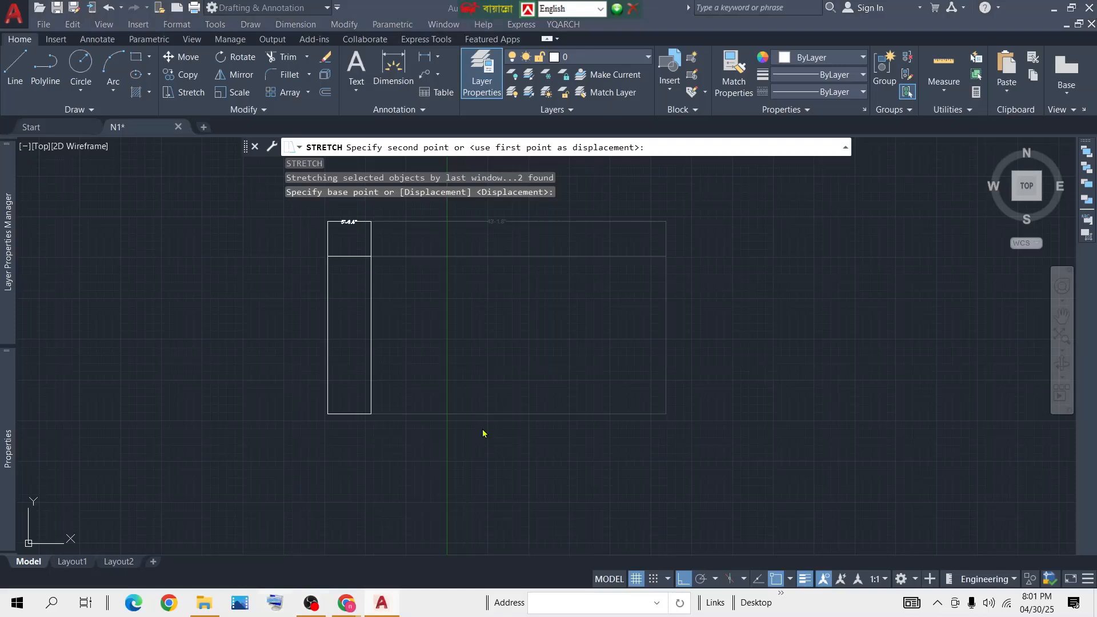
pyautogui.moveTo(571, 335); pyautogui.dragTo(665, 251)
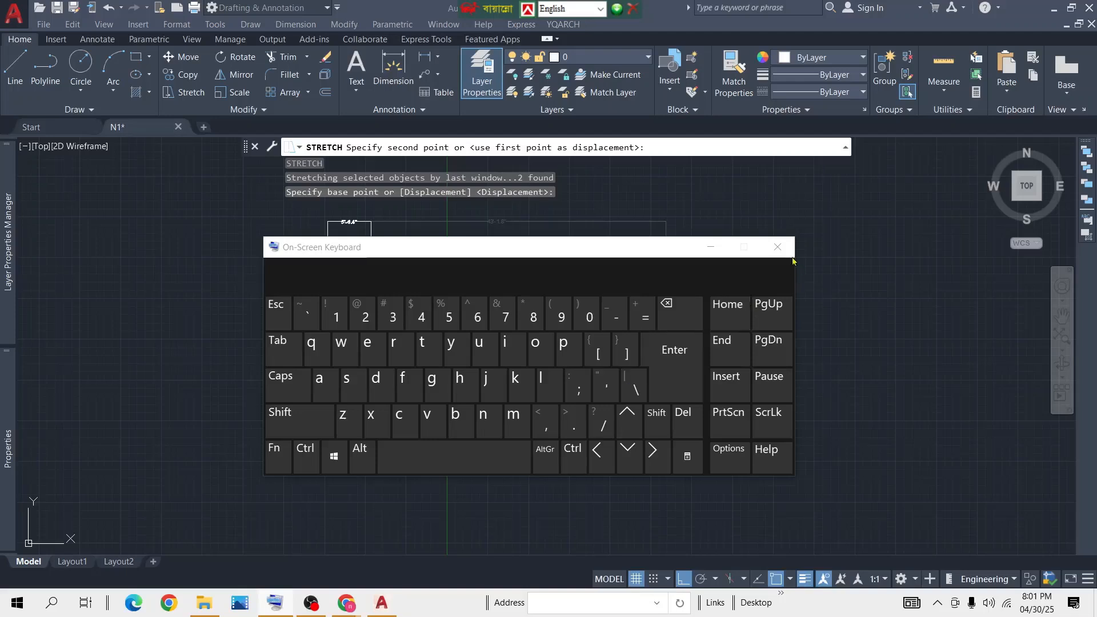
pyautogui.click(778, 247)
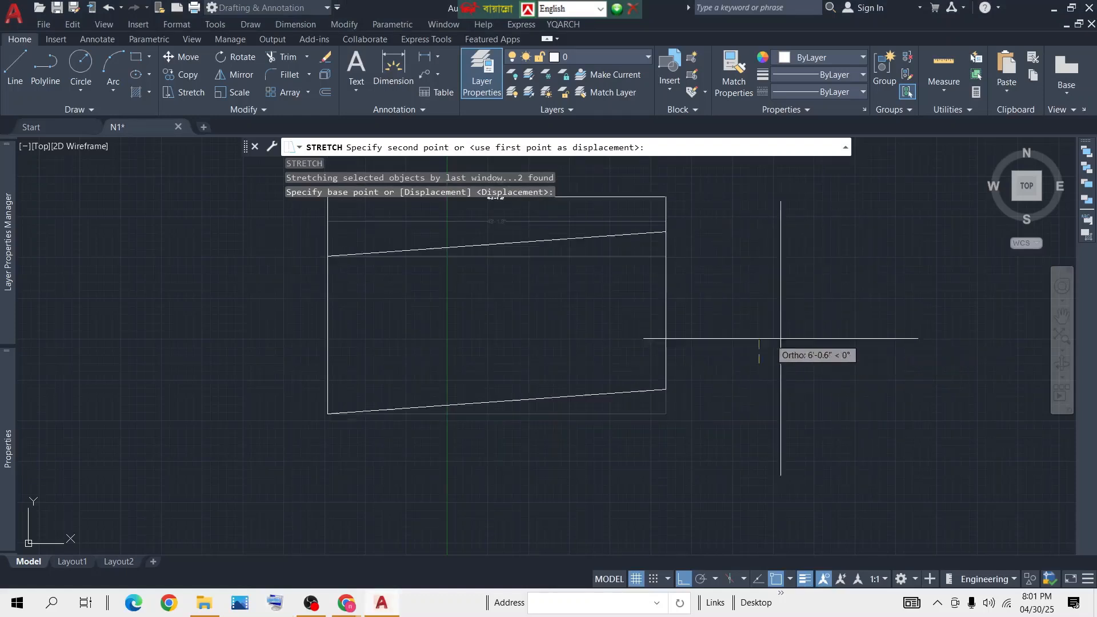
pyautogui.moveTo(834, 349); pyautogui.dragTo(721, 350, button='middle')
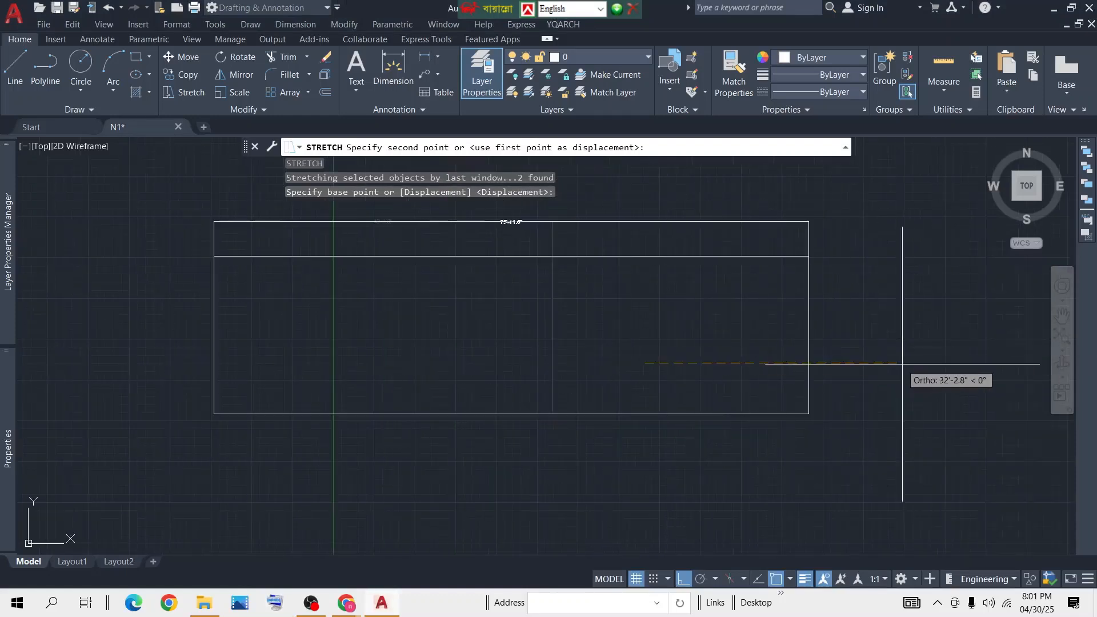
pyautogui.click(416, 324)
pyautogui.scroll(3, 272, 250)
pyautogui.scroll(-5, 583, 321)
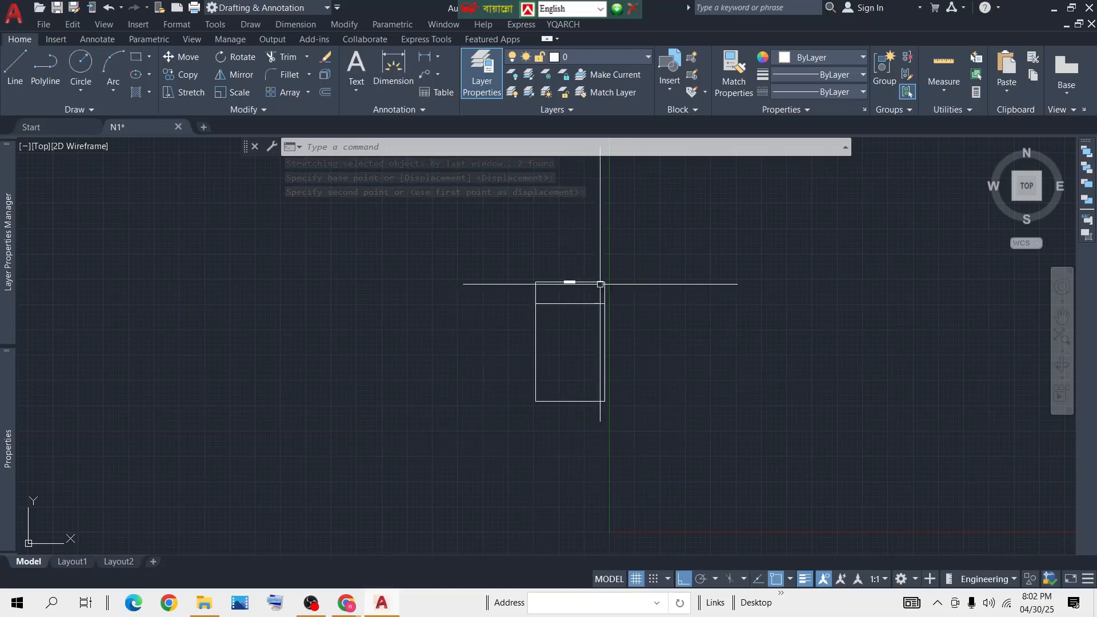
# Stretch the rectangle's bottom edge vertically upward using a crossing selection over its lower part, making the rectangle shorter
pyautogui.click(696, 378)
pyautogui.click(391, 461)
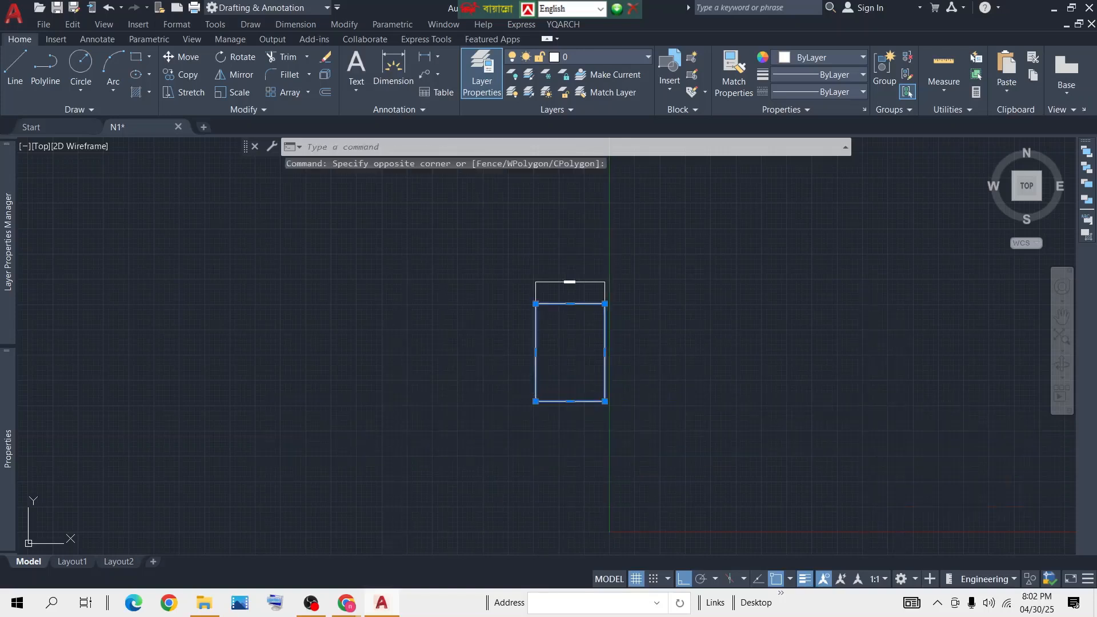
pyautogui.write('s')
pyautogui.press('Return')
pyautogui.click(641, 403)
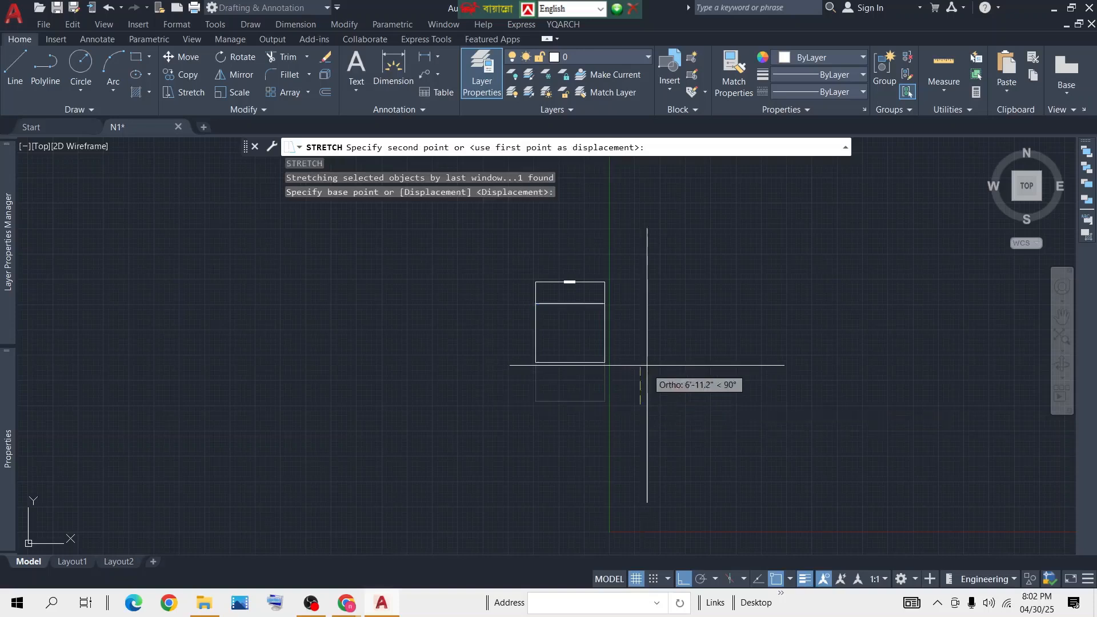
pyautogui.click(652, 353)
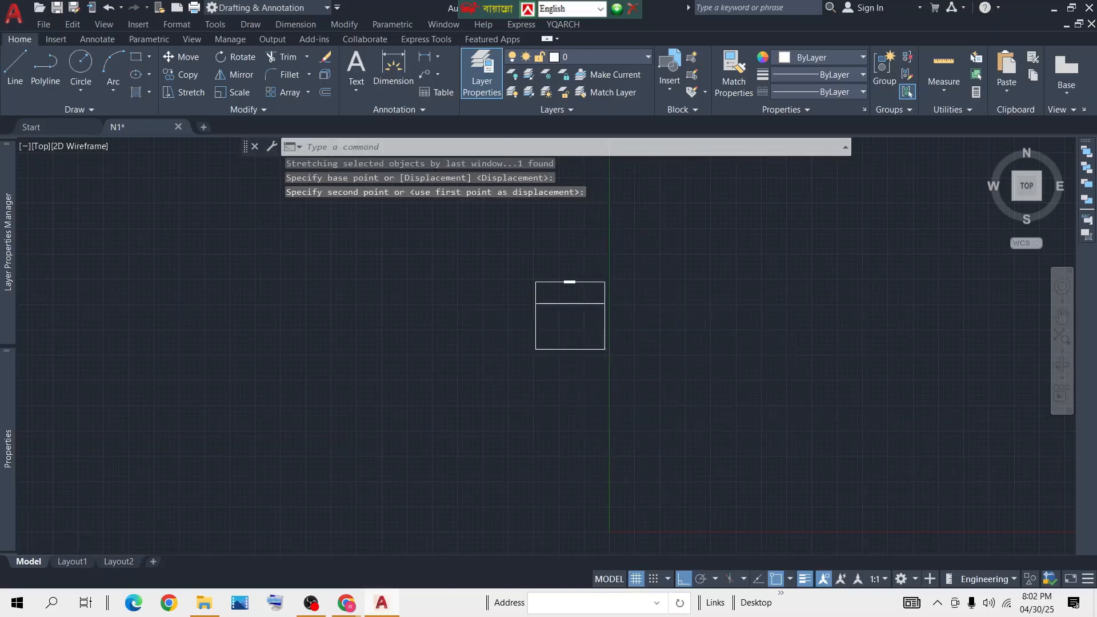
# Stretch the right end of the rectangle and its dimension outward horizontally by exactly 6' using a crossing selection
pyautogui.scroll(2, 594, 314)
pyautogui.scroll(5, 571, 292)
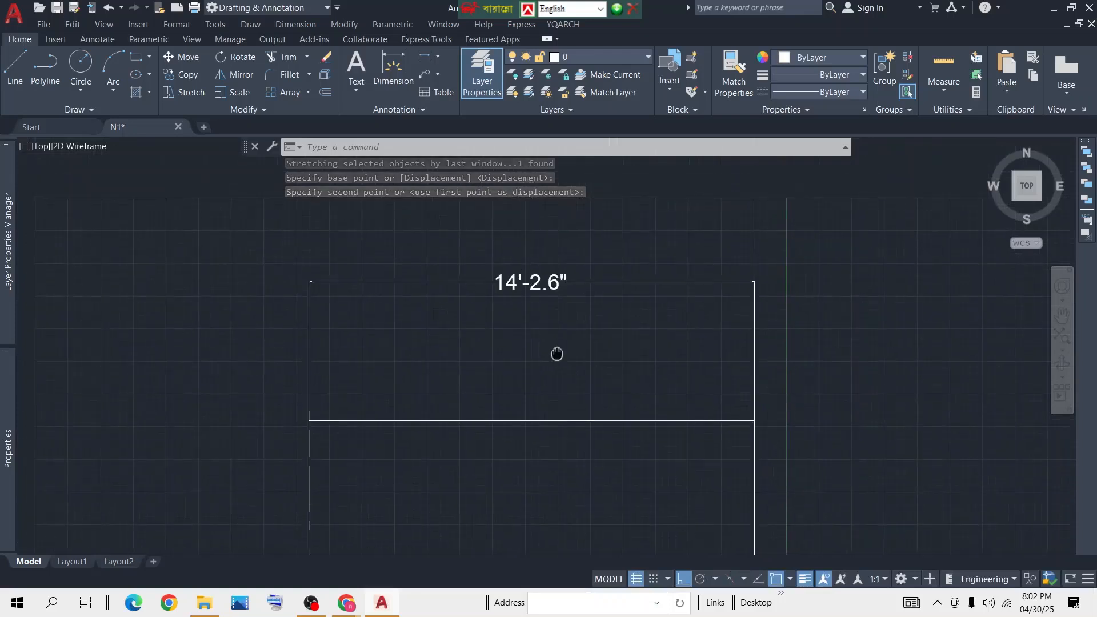
pyautogui.scroll(-3, 574, 303)
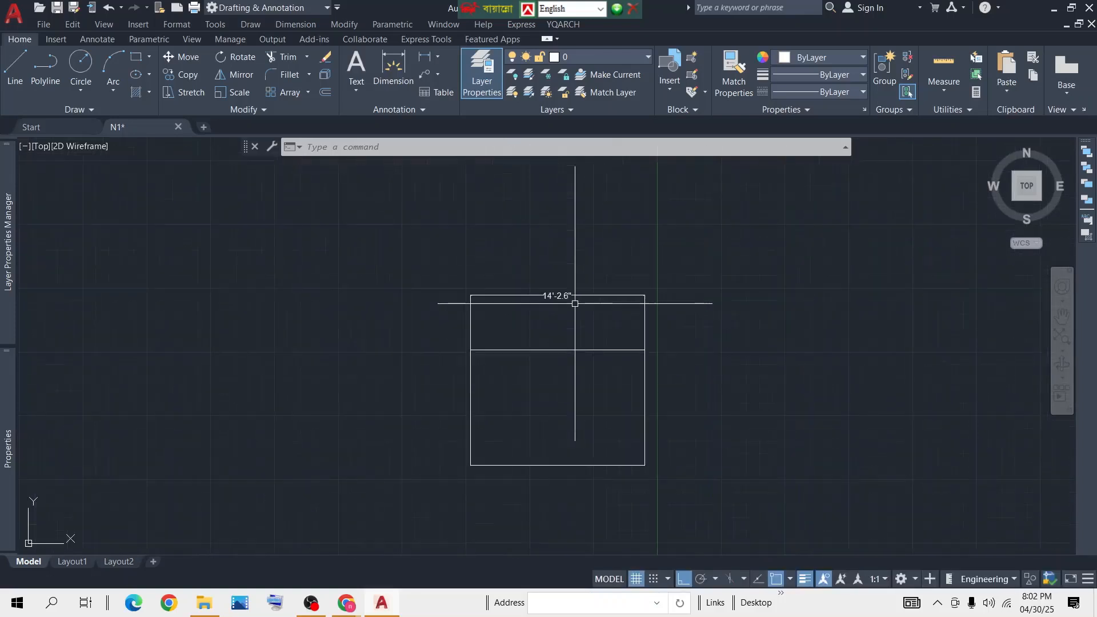
pyautogui.scroll(2, 565, 304)
pyautogui.moveTo(565, 304); pyautogui.dragTo(561, 284, button='middle')
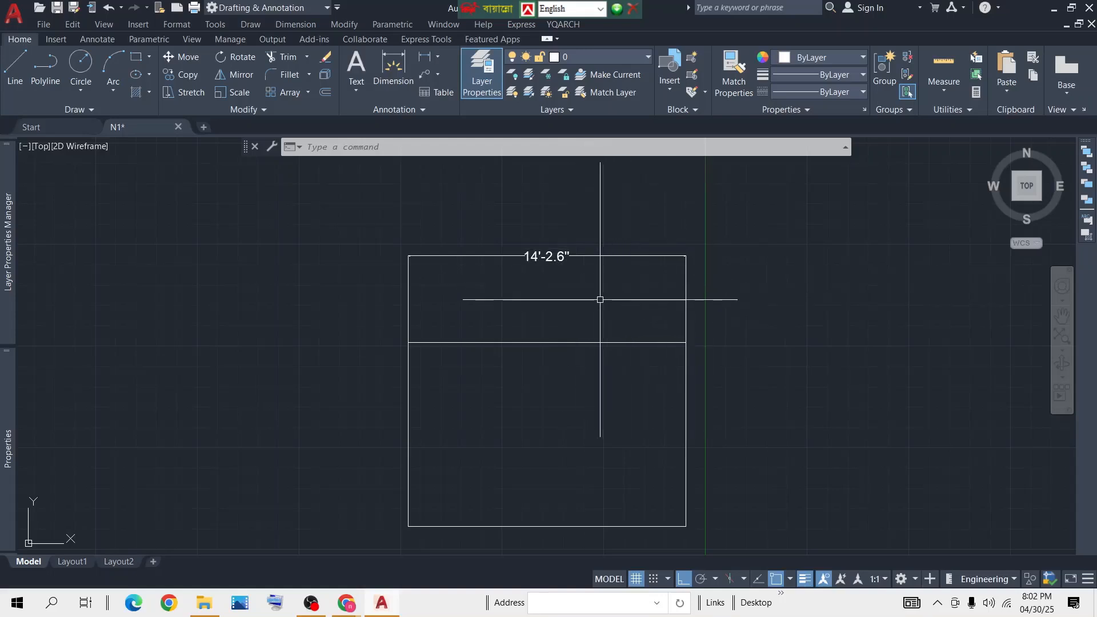
pyautogui.moveTo(600, 300); pyautogui.dragTo(590, 260, button='middle')
pyautogui.scroll(-2, 589, 260)
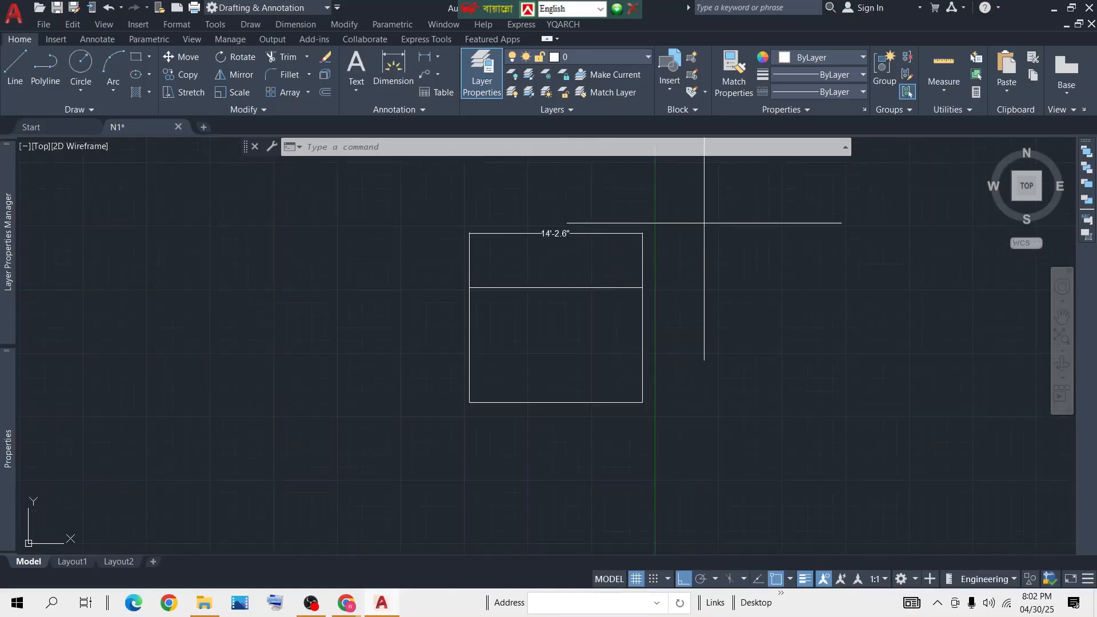
pyautogui.click(704, 223)
pyautogui.click(604, 438)
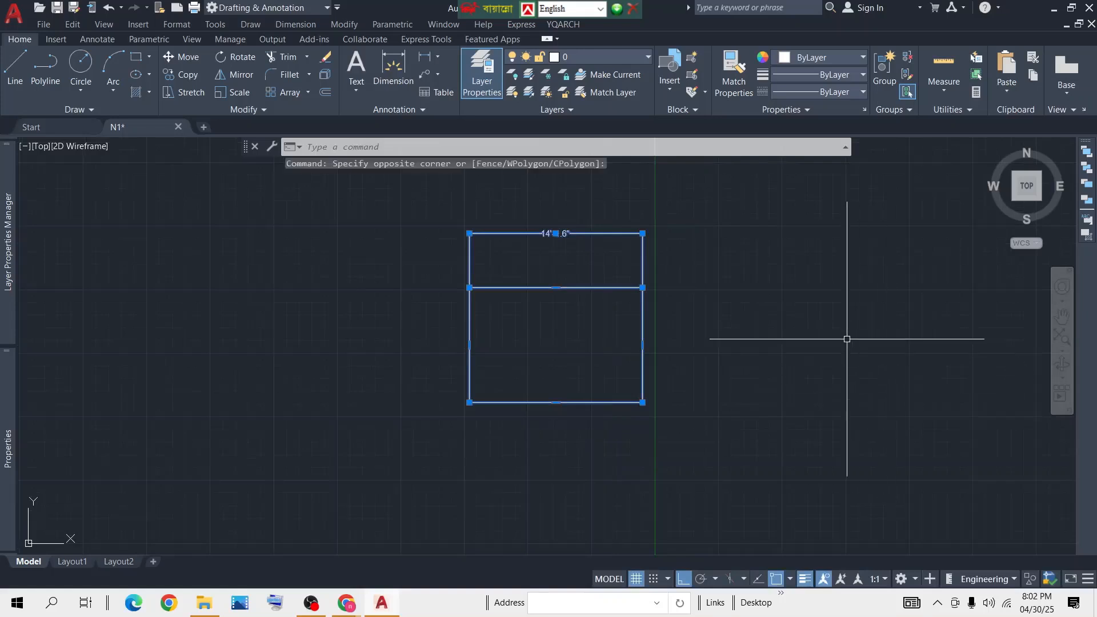
pyautogui.write('s')
pyautogui.press('Return')
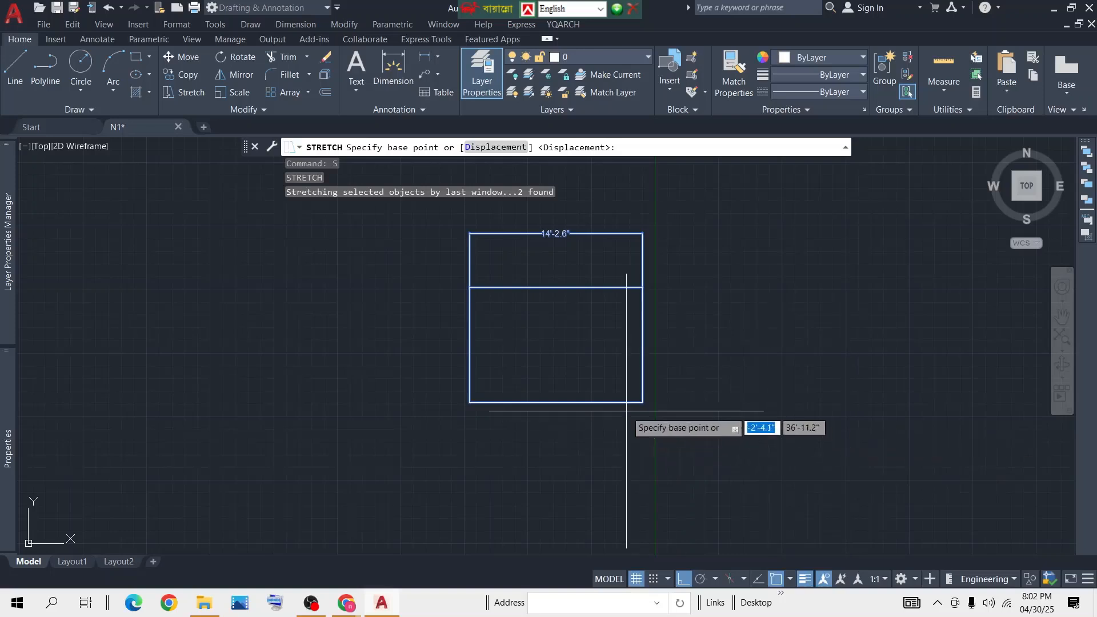
pyautogui.click(656, 462)
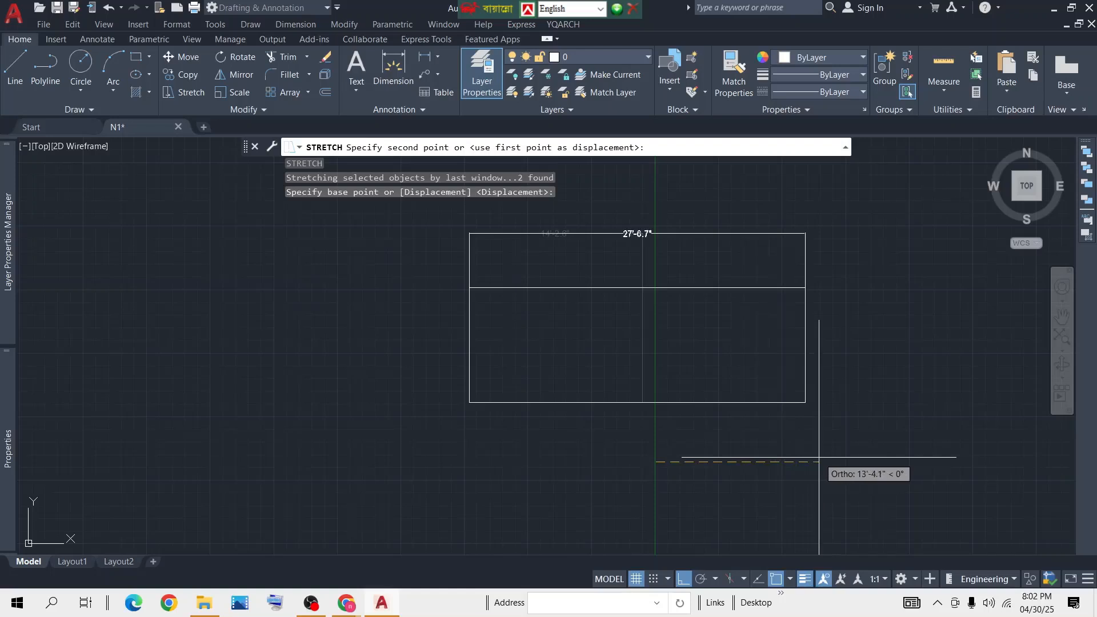
pyautogui.write('6')
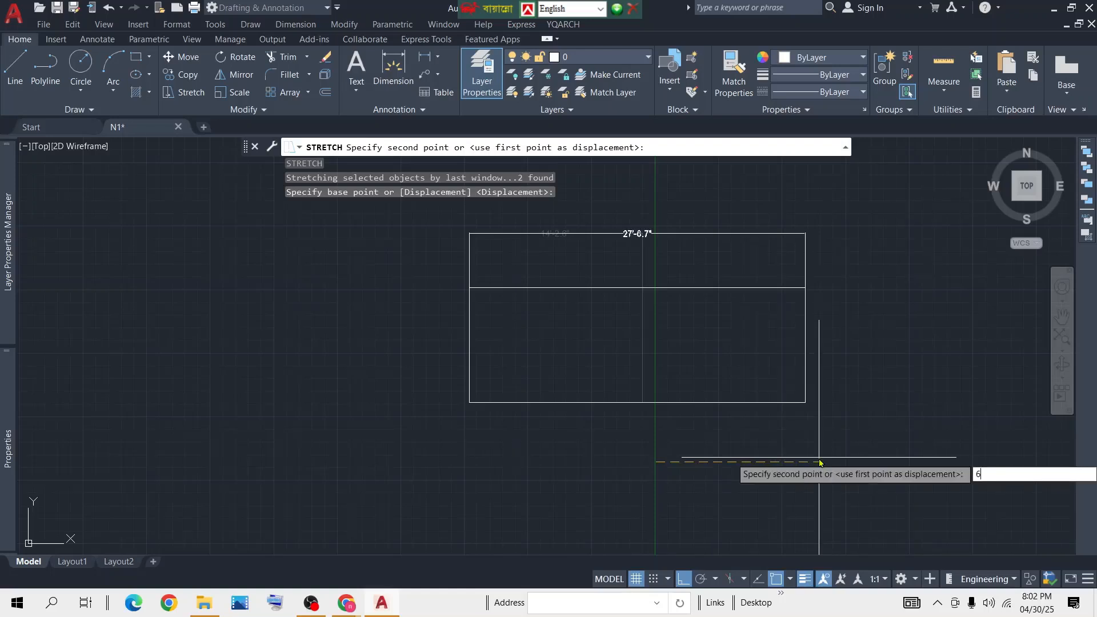
pyautogui.write("'")
pyautogui.press('Return')
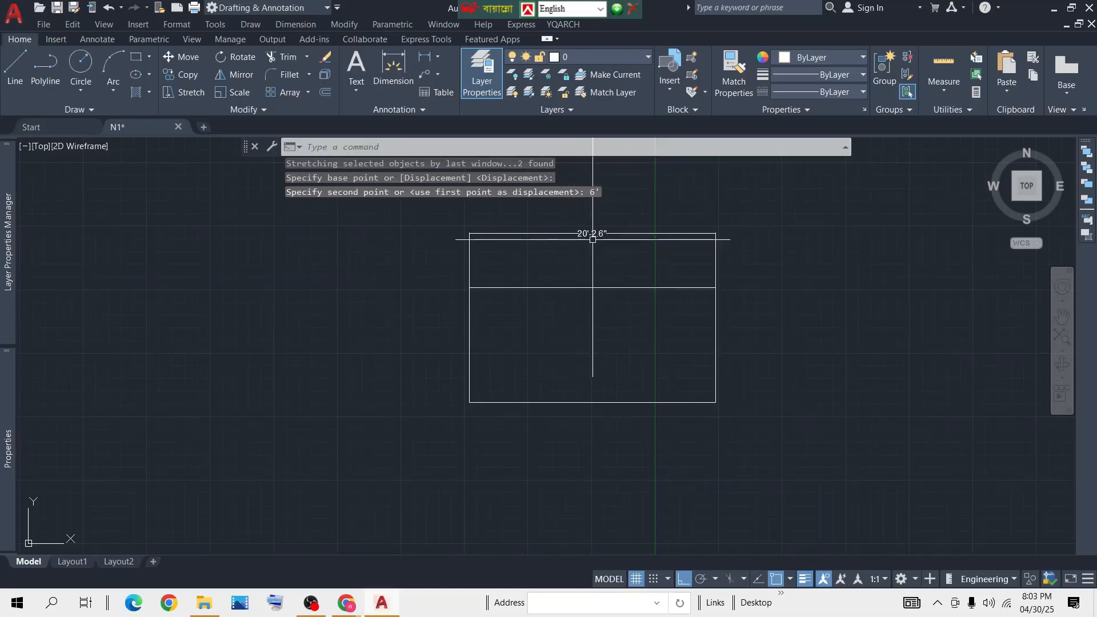
# Delete the rectangle and its dimension together using a crossing selection
pyautogui.scroll(2, 593, 240)
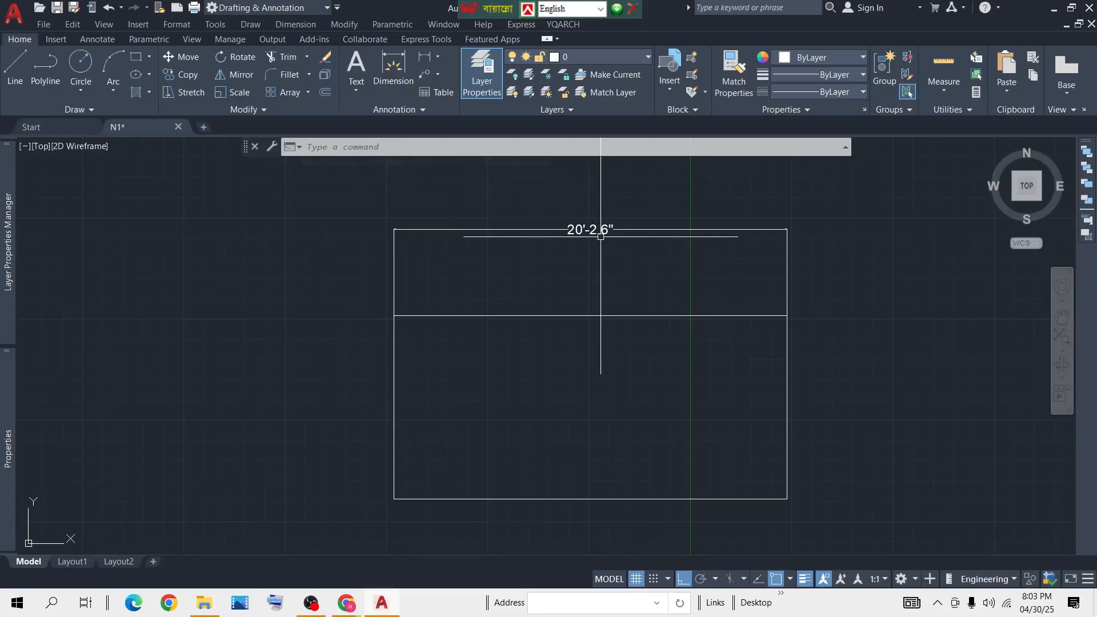
pyautogui.scroll(-2, 600, 237)
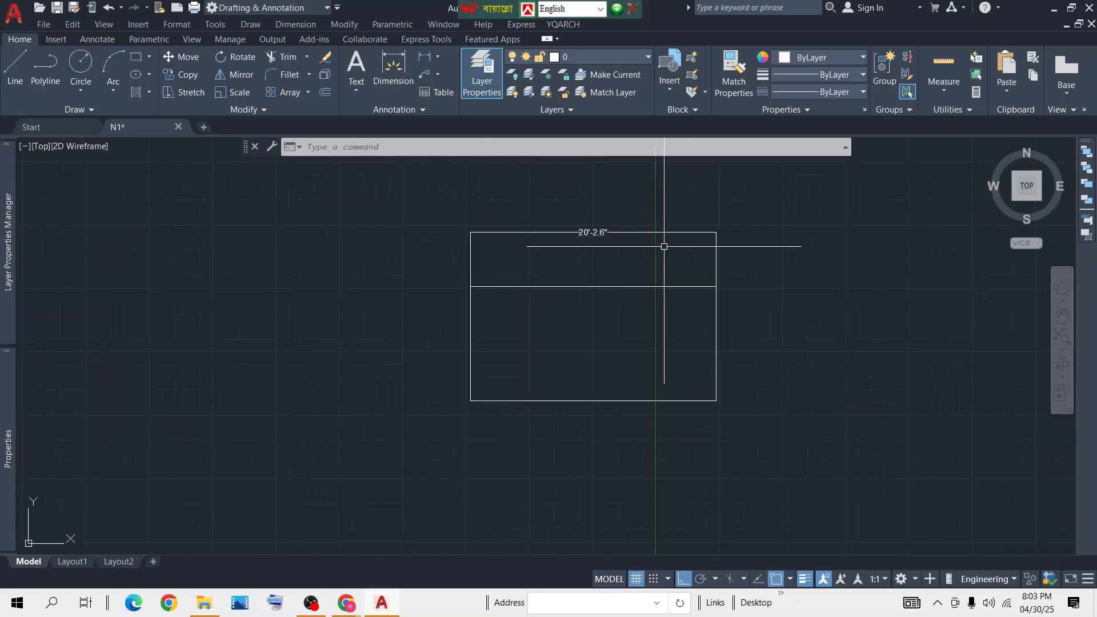
pyautogui.moveTo(744, 272); pyautogui.dragTo(551, 263, button='middle')
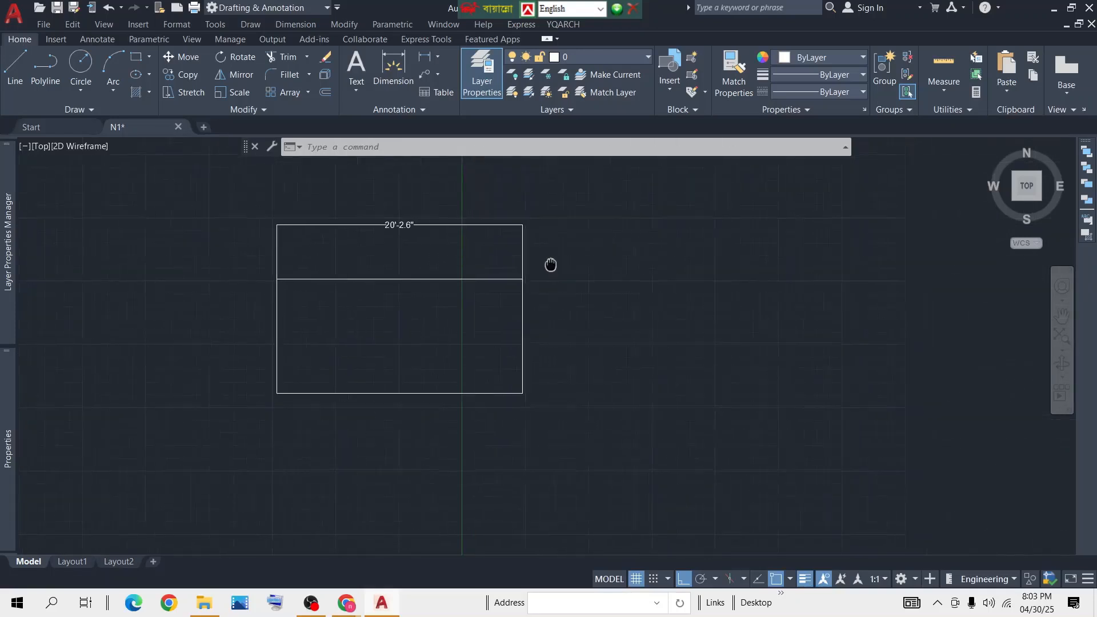
pyautogui.scroll(-2, 548, 263)
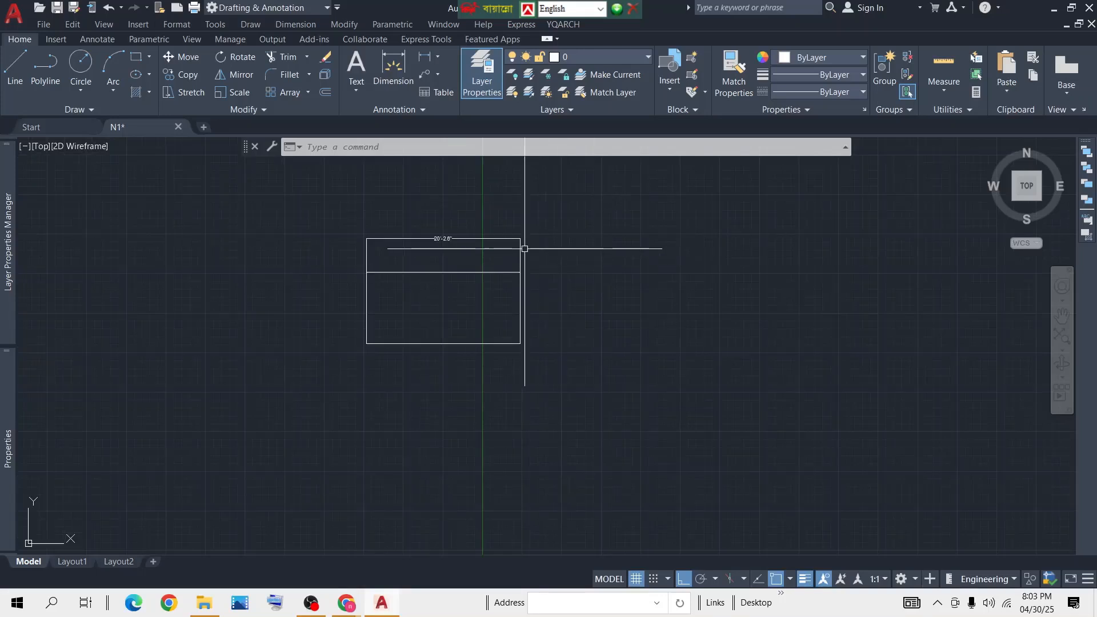
pyautogui.scroll(4, 452, 239)
pyautogui.moveTo(439, 245); pyautogui.dragTo(493, 241)
pyautogui.scroll(-4, 458, 240)
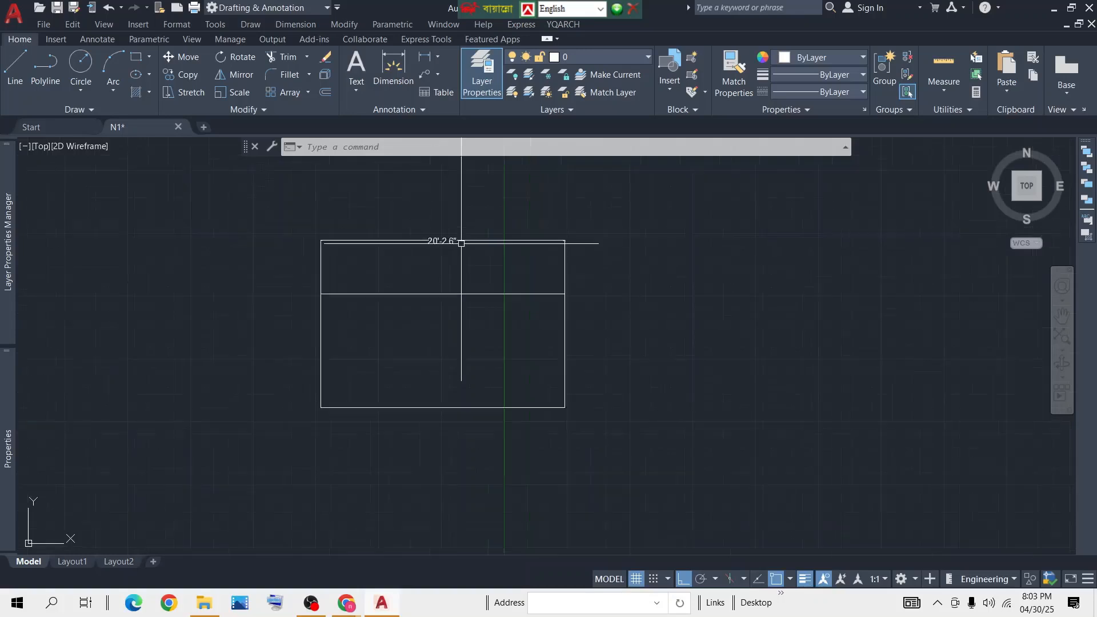
pyautogui.click(610, 216)
pyautogui.click(242, 400)
pyautogui.press('Delete')
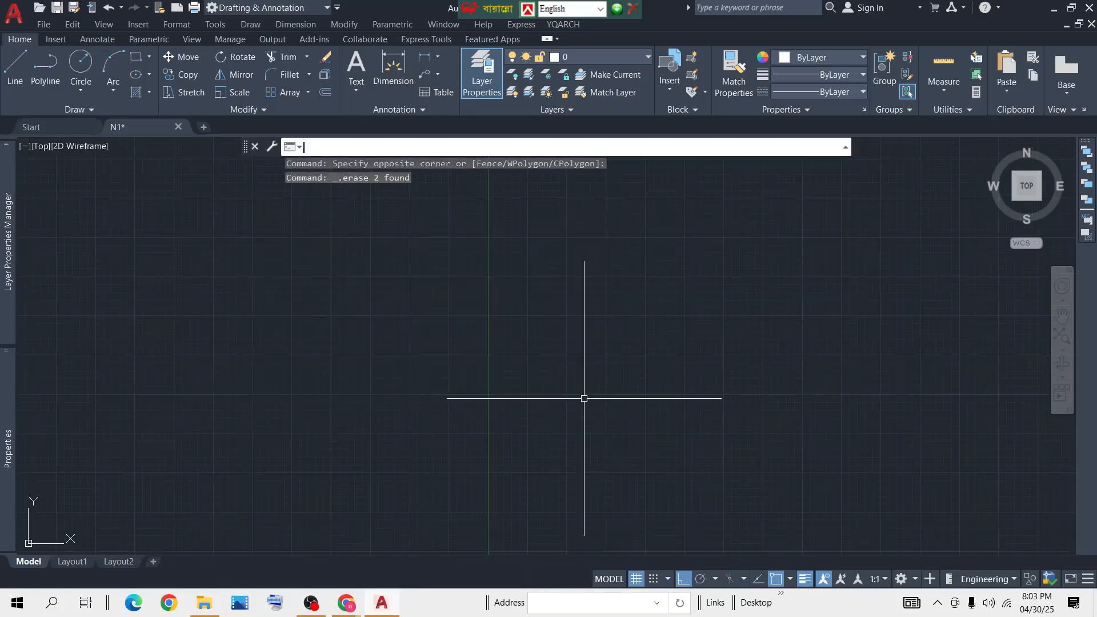
# Draw a single horizontal line 5' long with the Line command in the empty drawing area
pyautogui.write('l')
pyautogui.press('Return')
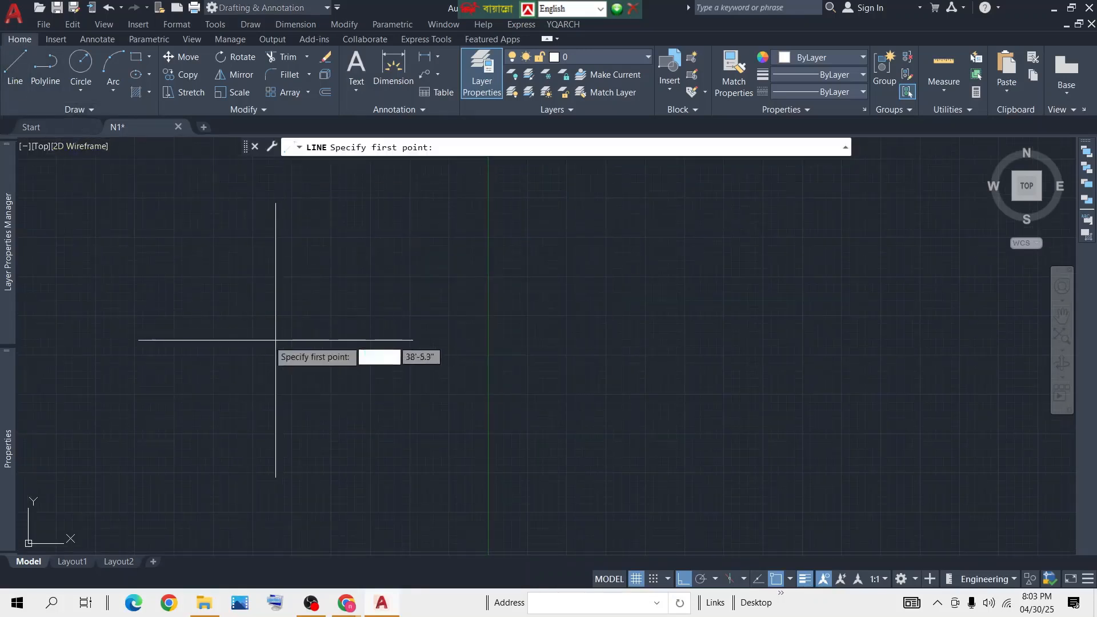
pyautogui.click(218, 305)
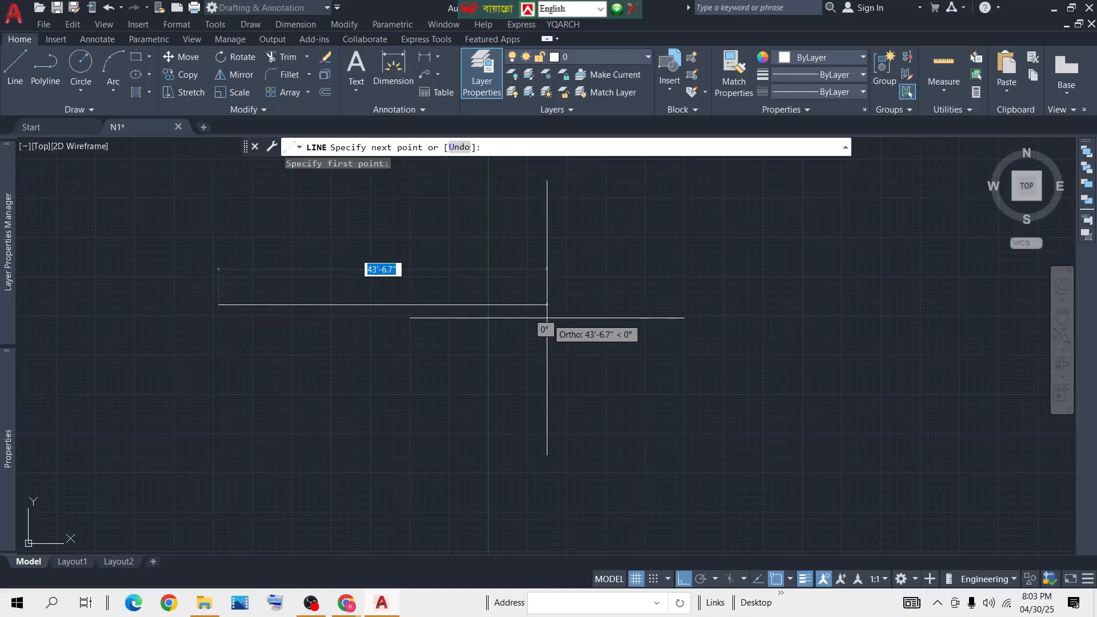
pyautogui.write("5'")
pyautogui.press('Return')
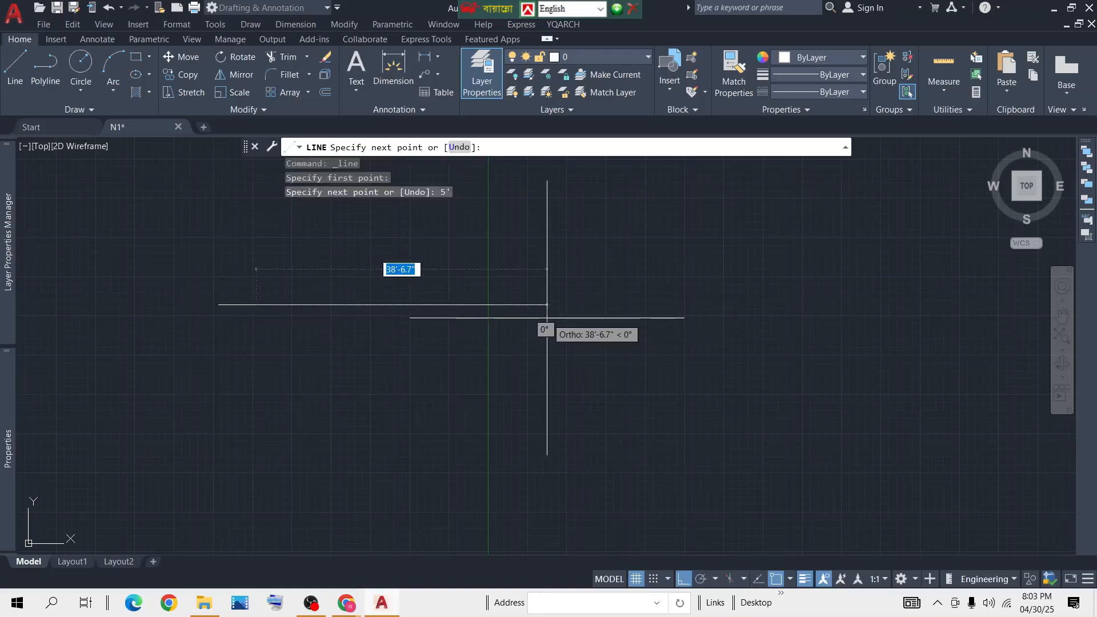
pyautogui.press('Return')
pyautogui.scroll(5, 200, 293)
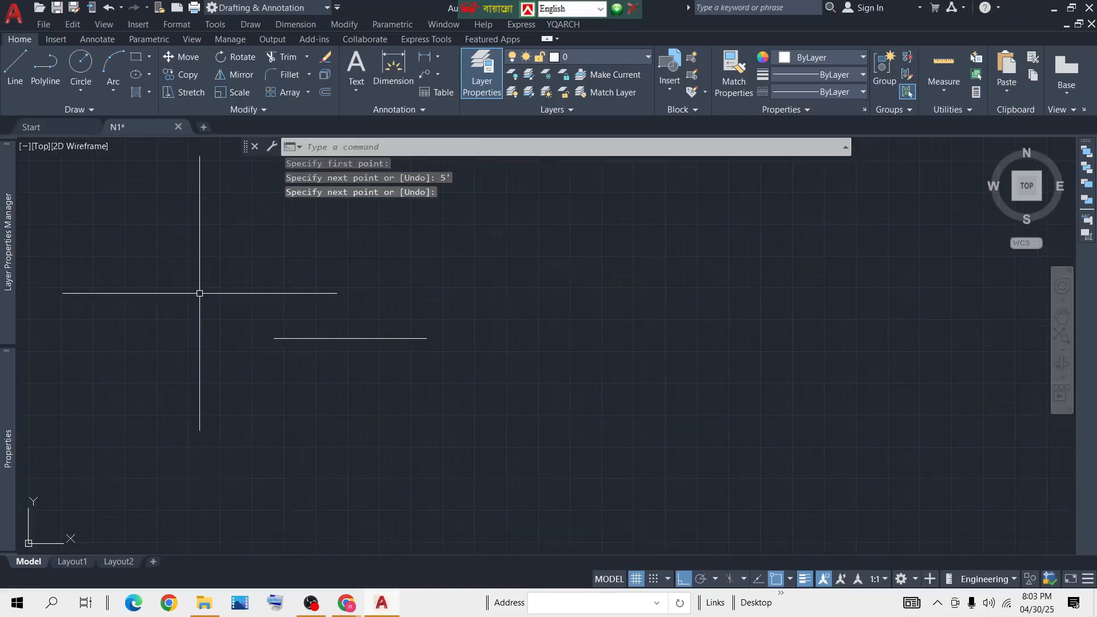
pyautogui.moveTo(260, 312); pyautogui.dragTo(403, 339, button='middle')
pyautogui.scroll(5, 403, 340)
pyautogui.moveTo(612, 374); pyautogui.dragTo(372, 334, button='middle')
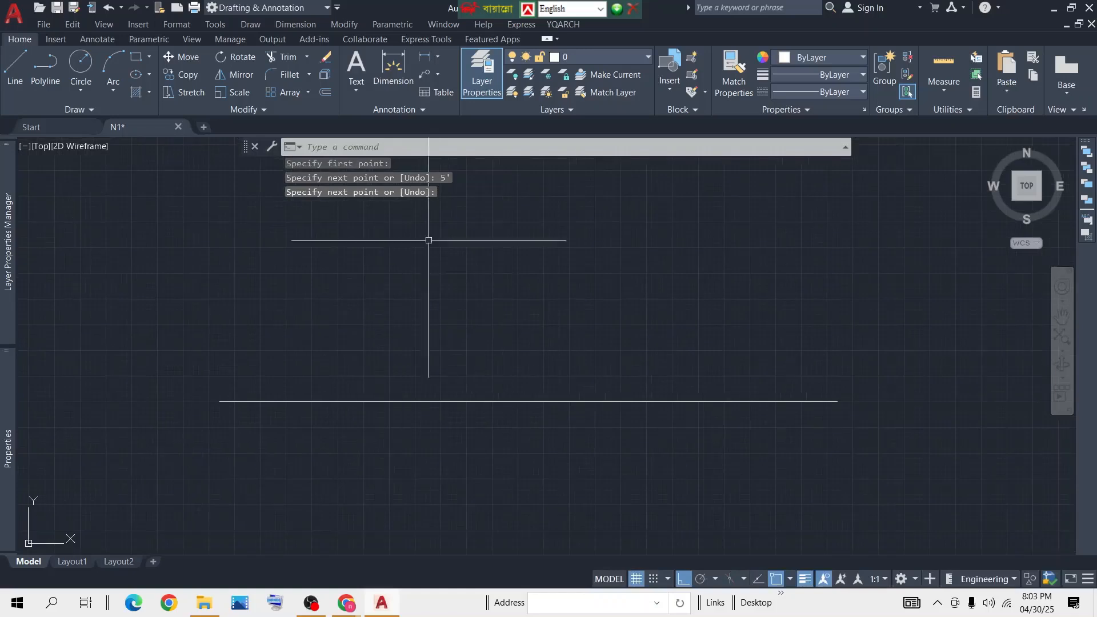
# Add a horizontal dimension between the line's two endpoints, placing the dimension line above it
pyautogui.click(393, 72)
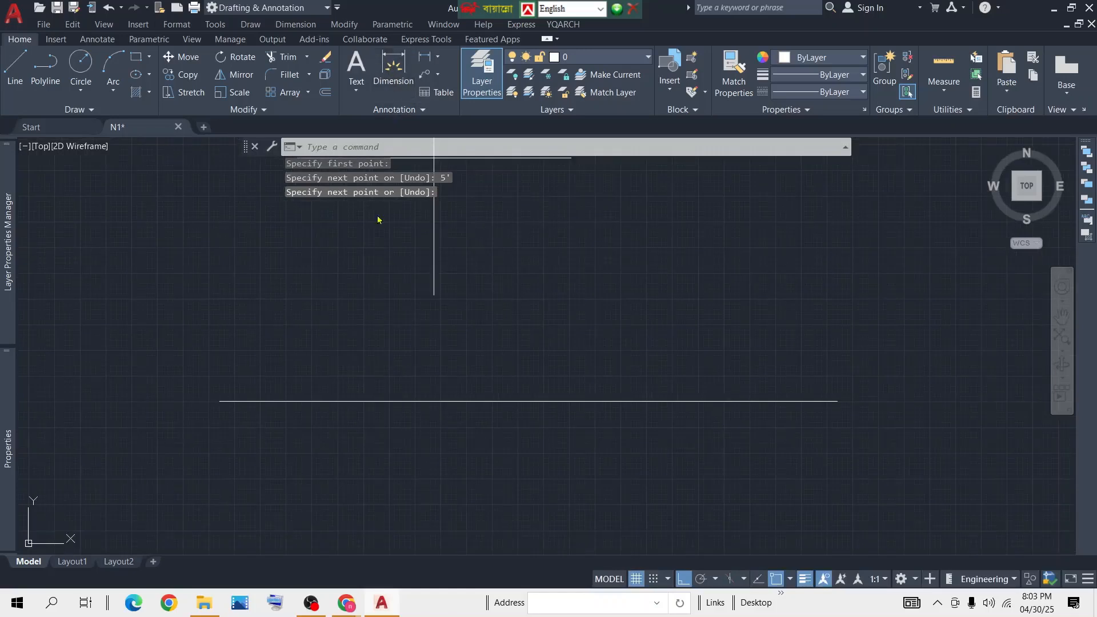
pyautogui.click(221, 402)
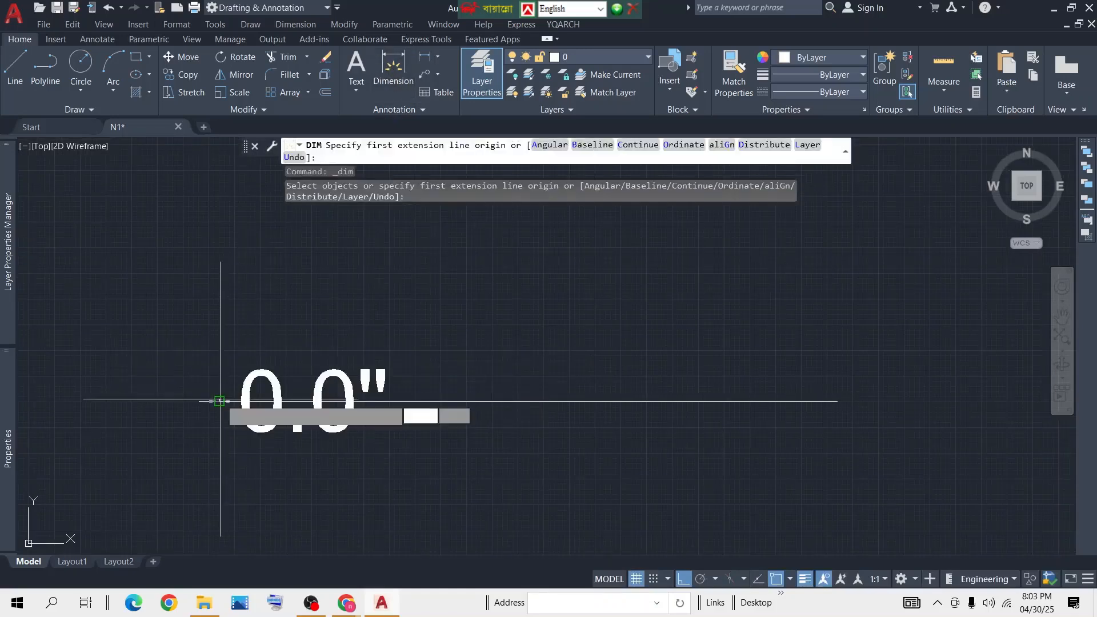
pyautogui.click(838, 402)
pyautogui.click(821, 340)
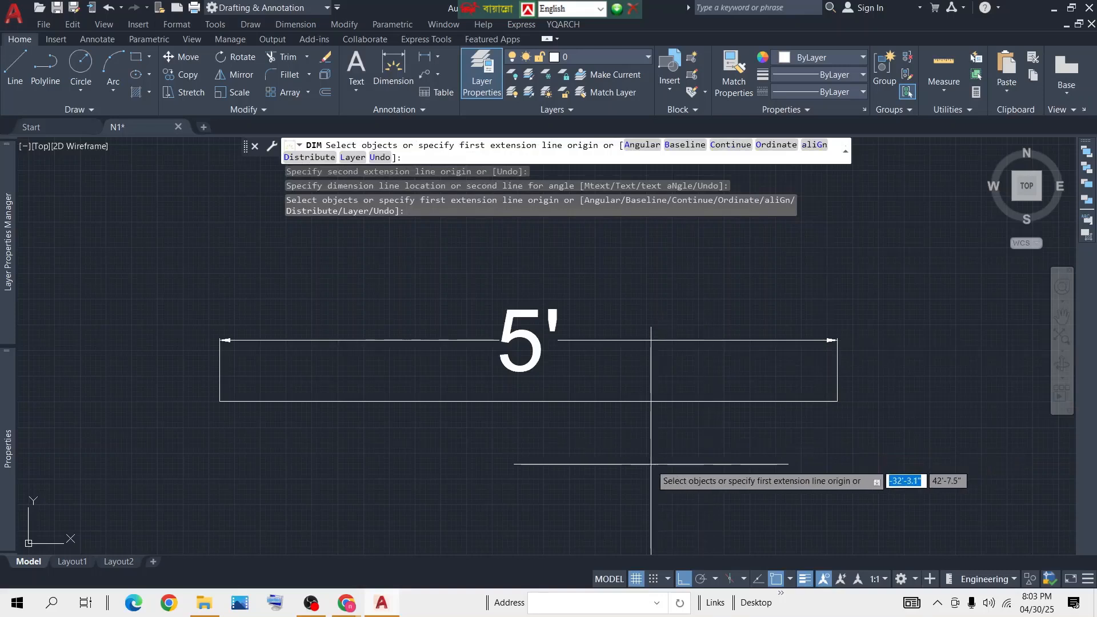
pyautogui.press('Return')
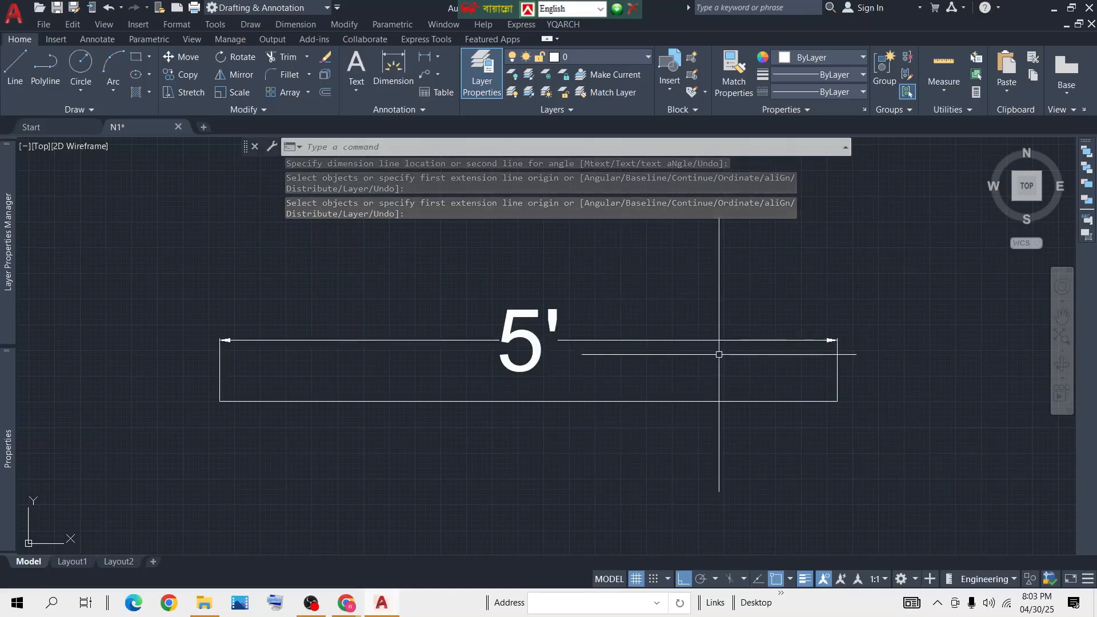
pyautogui.moveTo(686, 355); pyautogui.dragTo(547, 335, button='middle')
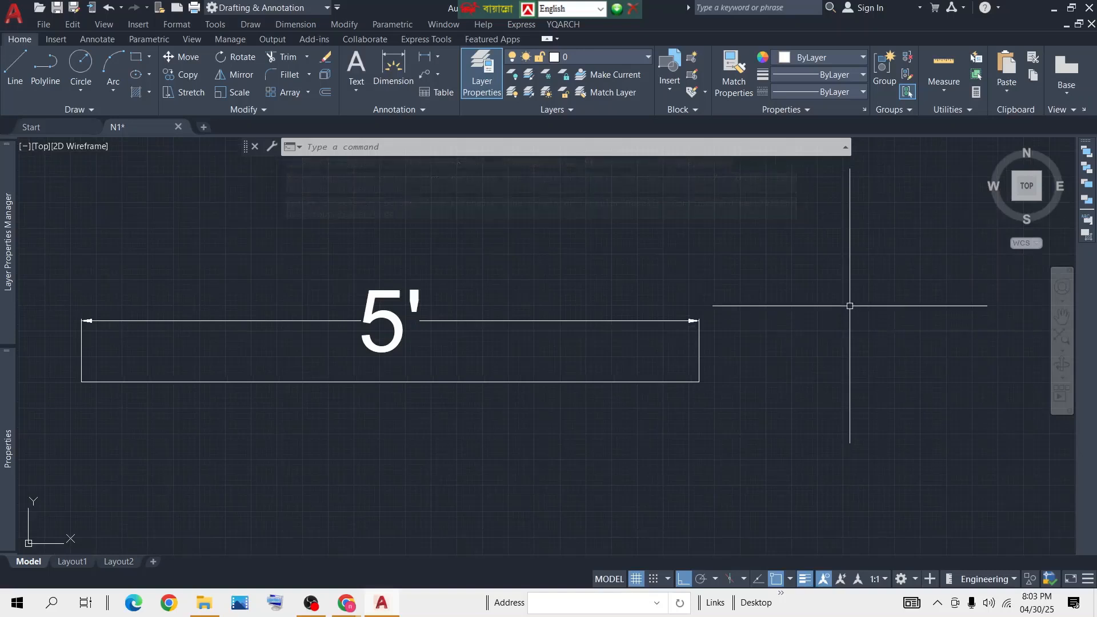
# Stretch the right end of the line and its dimension outward horizontally by exactly 5' using a crossing selection
pyautogui.click(799, 270)
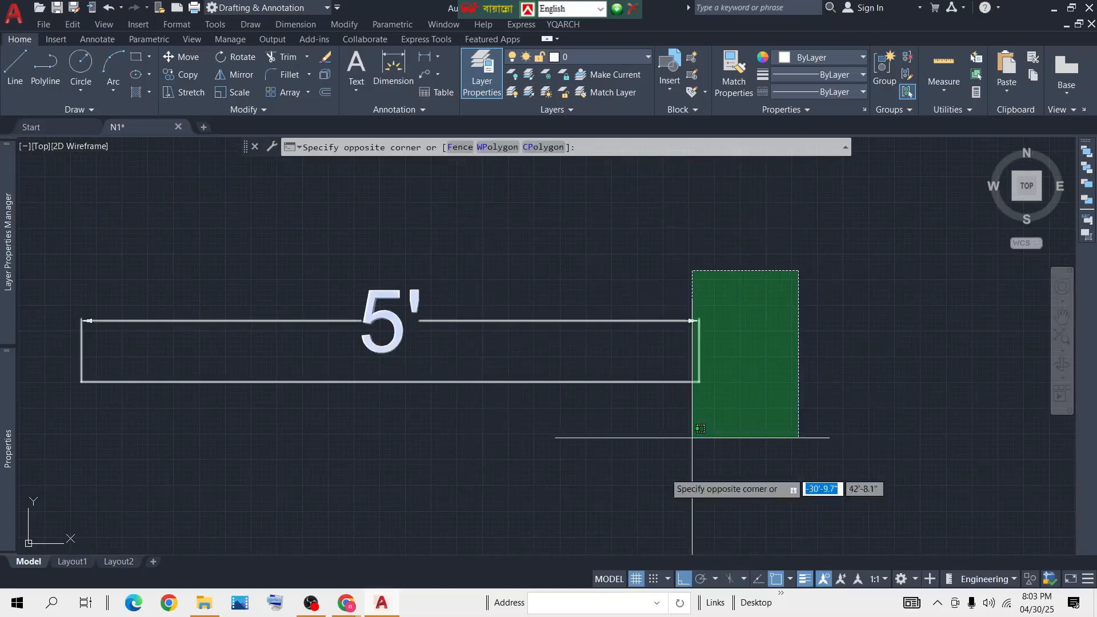
pyautogui.click(573, 488)
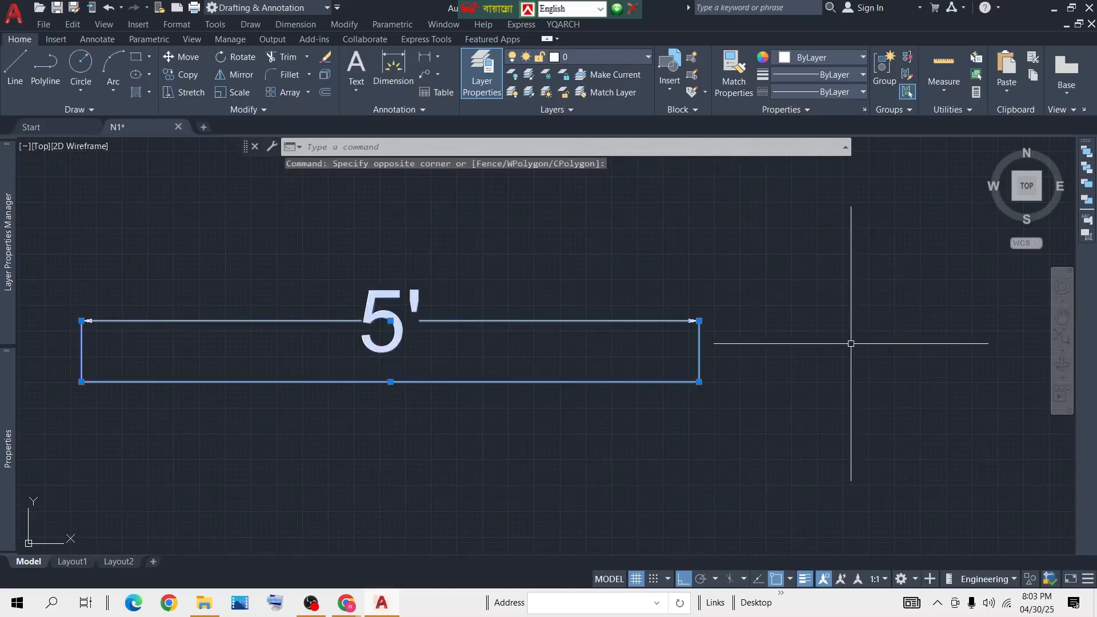
pyautogui.moveTo(852, 344); pyautogui.dragTo(752, 351, button='middle')
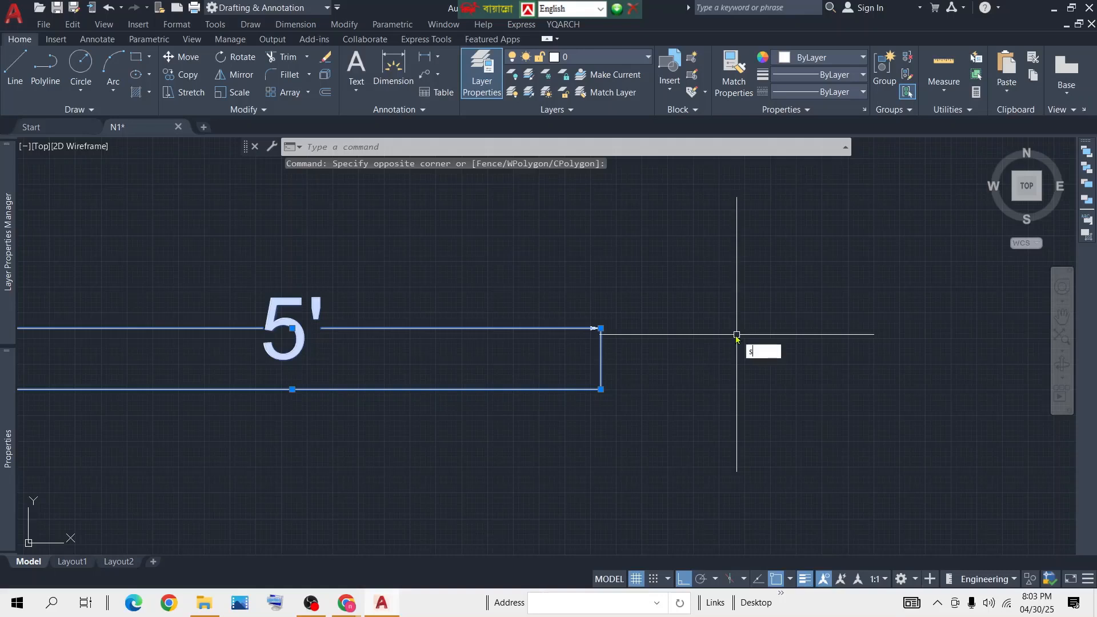
pyautogui.write('s')
pyautogui.press('Return')
pyautogui.click(559, 262)
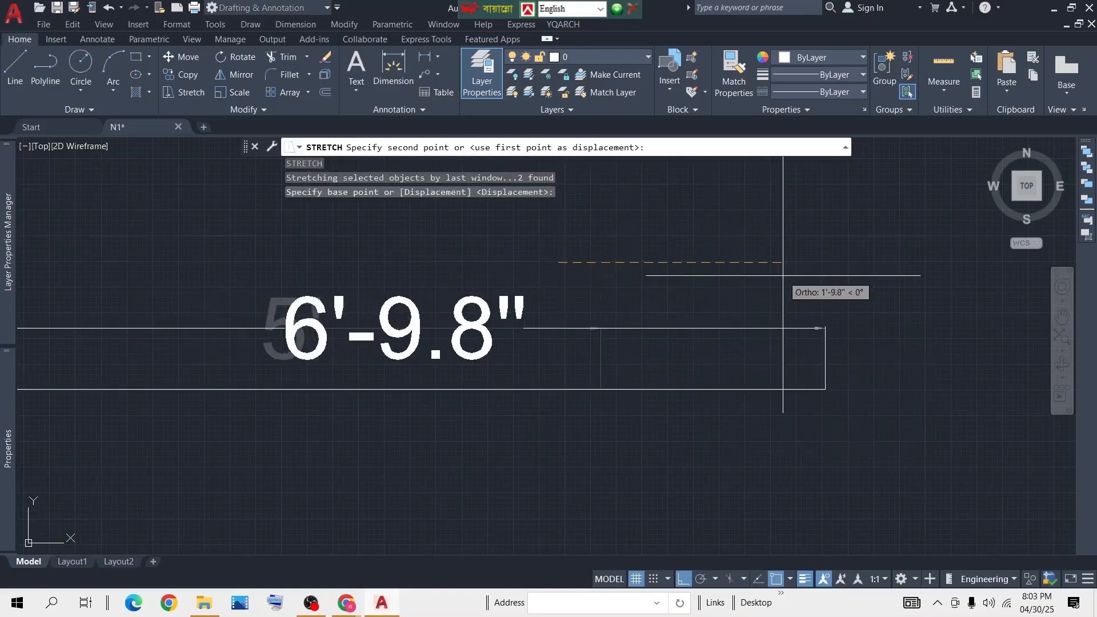
pyautogui.write('5')
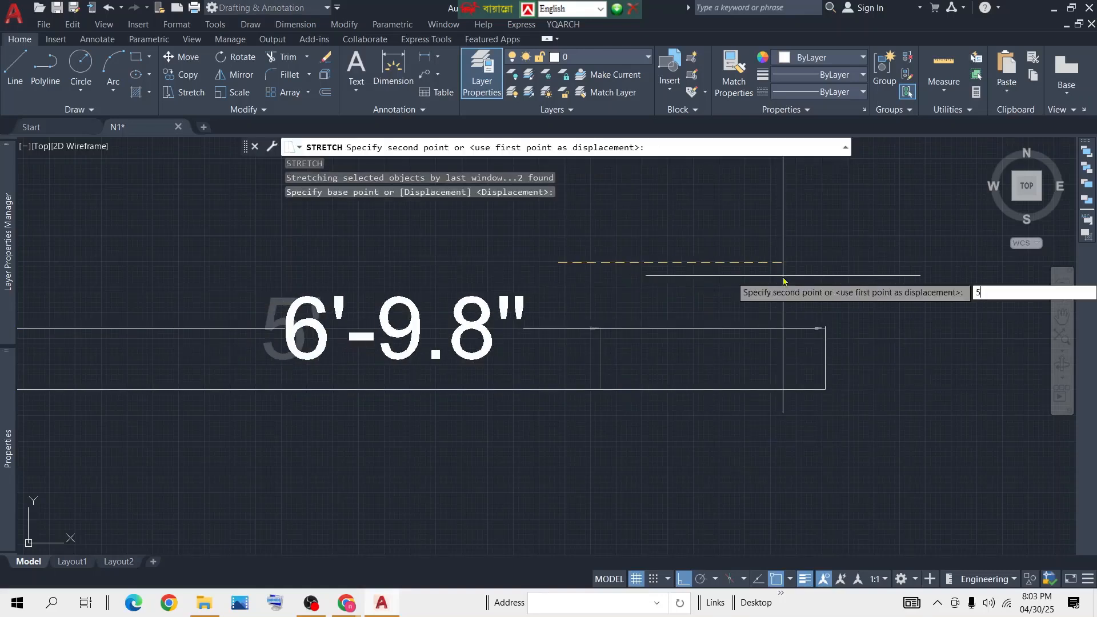
pyautogui.write("'")
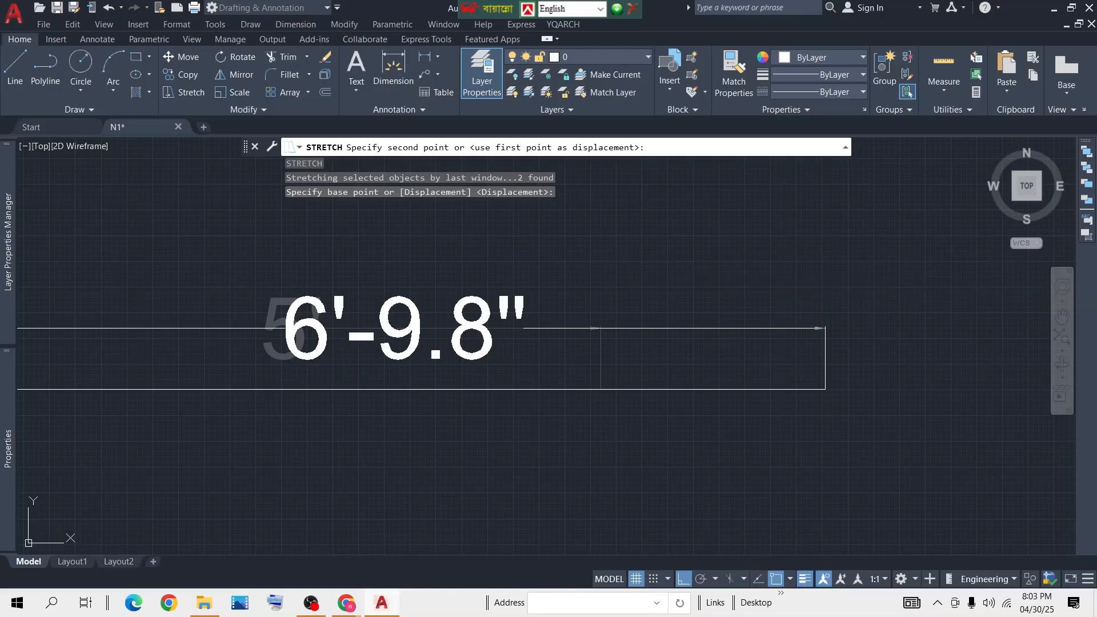
pyautogui.press('Return')
pyautogui.scroll(-3, 774, 311)
pyautogui.scroll(4, 771, 307)
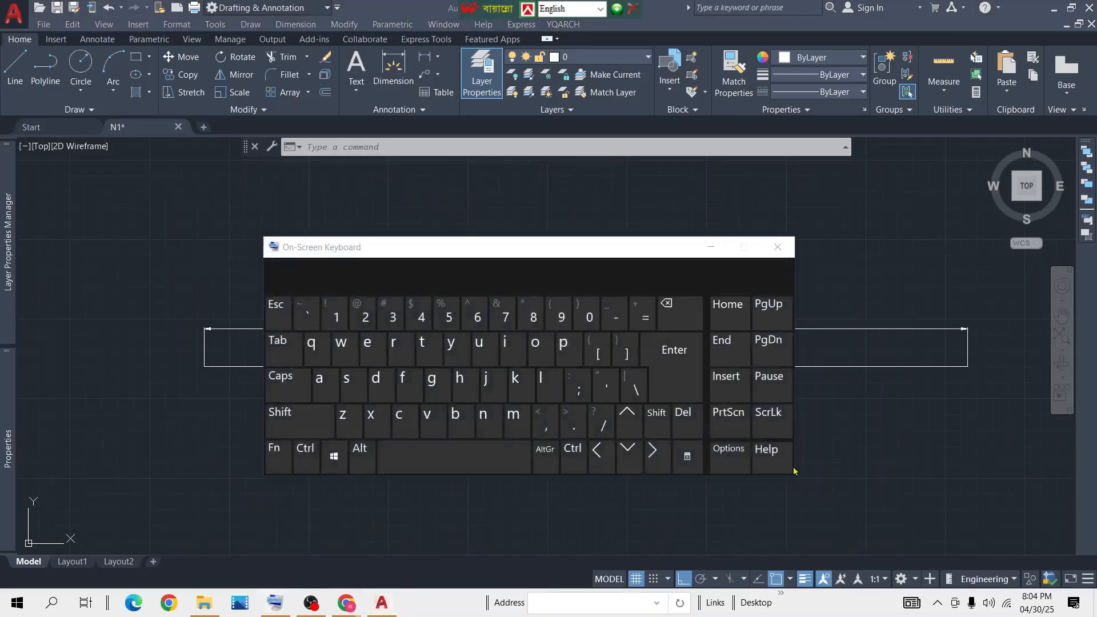
# Enable the extra keys for moving around the screen in the On-Screen Keyboard options, and widen and reposition the keyboard window
pyautogui.click(724, 455)
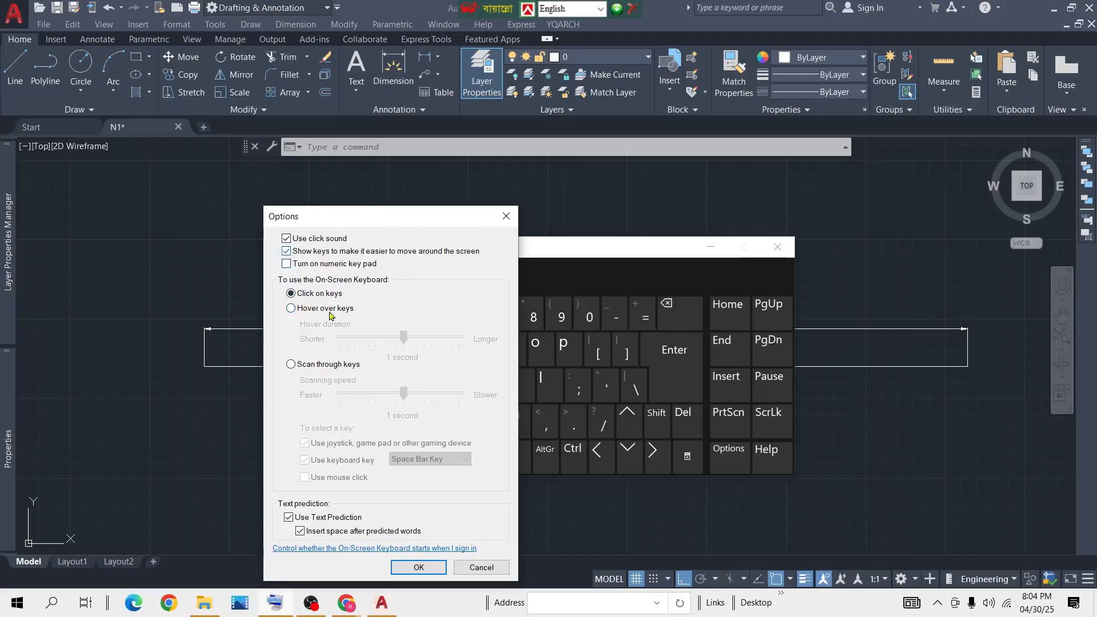
pyautogui.click(418, 568)
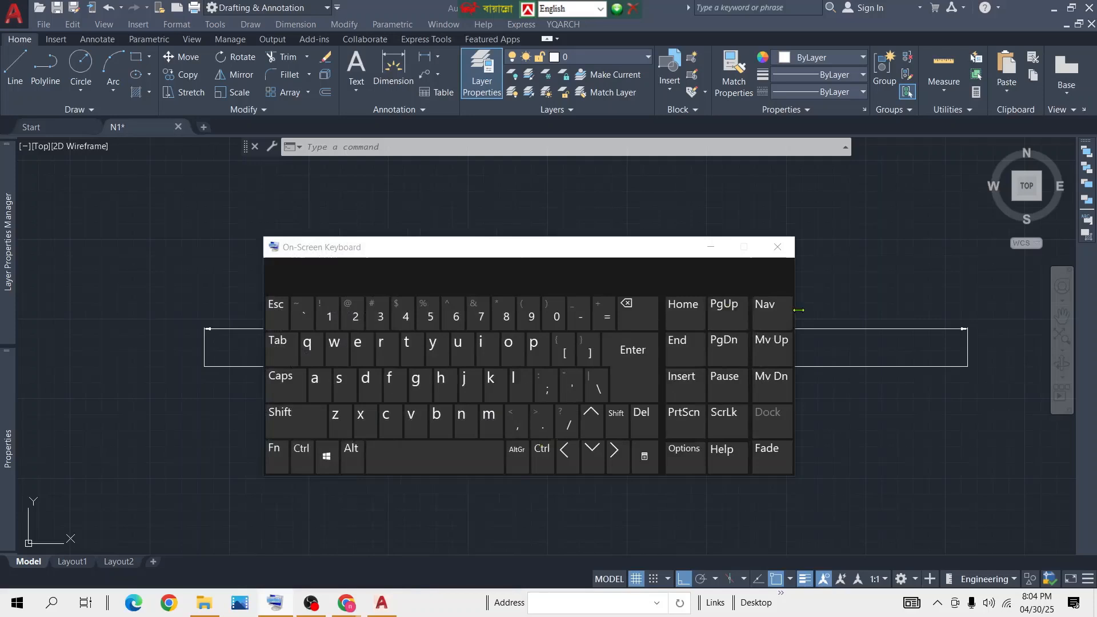
pyautogui.moveTo(800, 302); pyautogui.dragTo(963, 302)
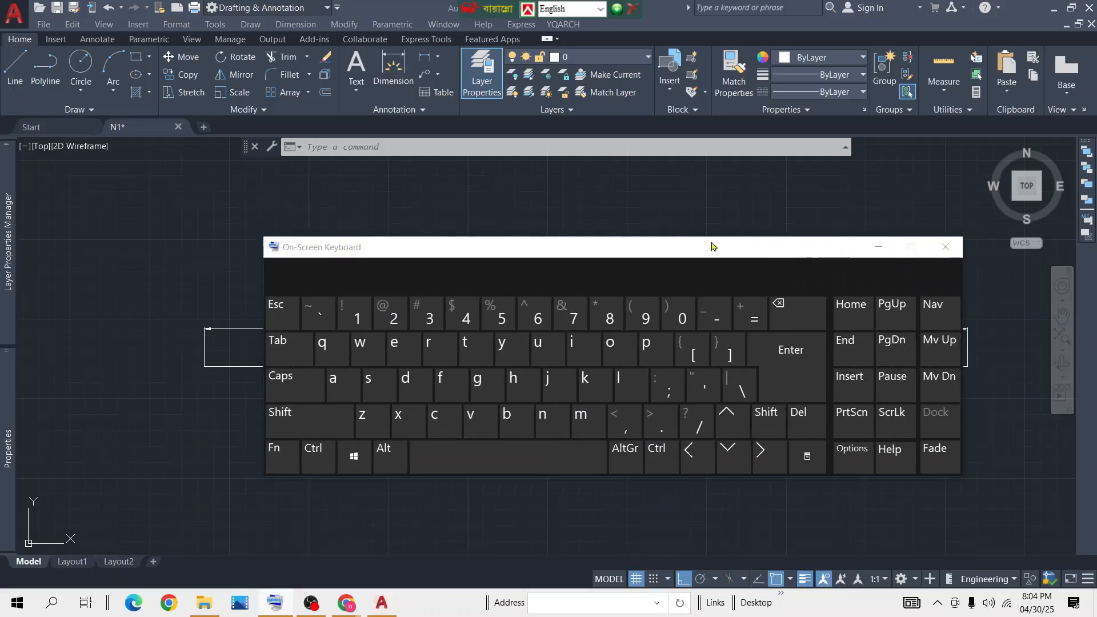
pyautogui.moveTo(712, 246); pyautogui.dragTo(447, 201)
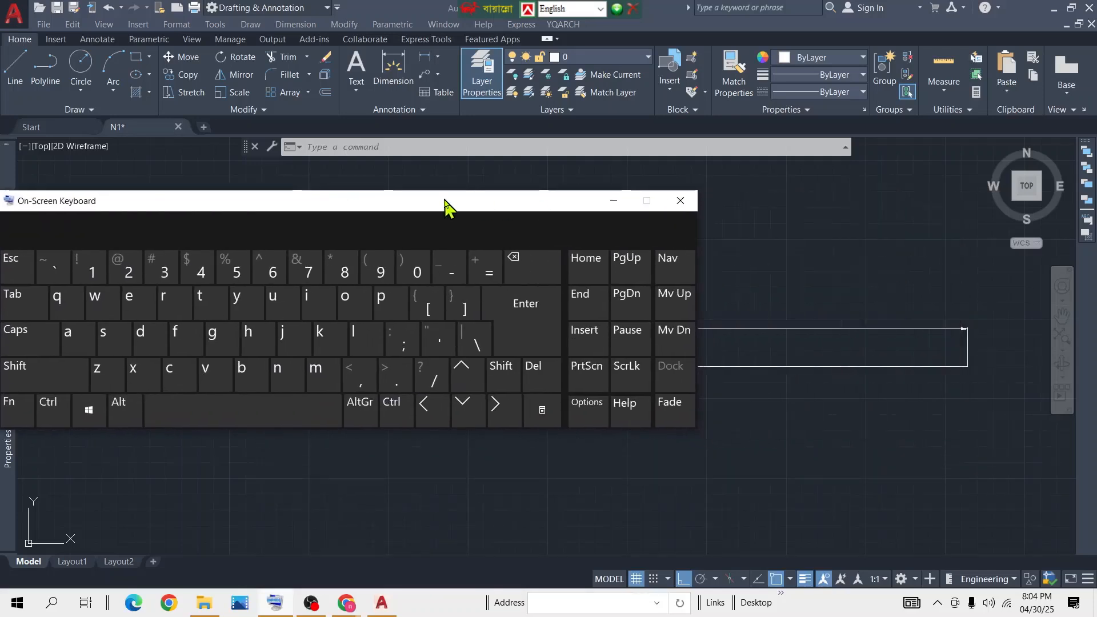
pyautogui.click(996, 311)
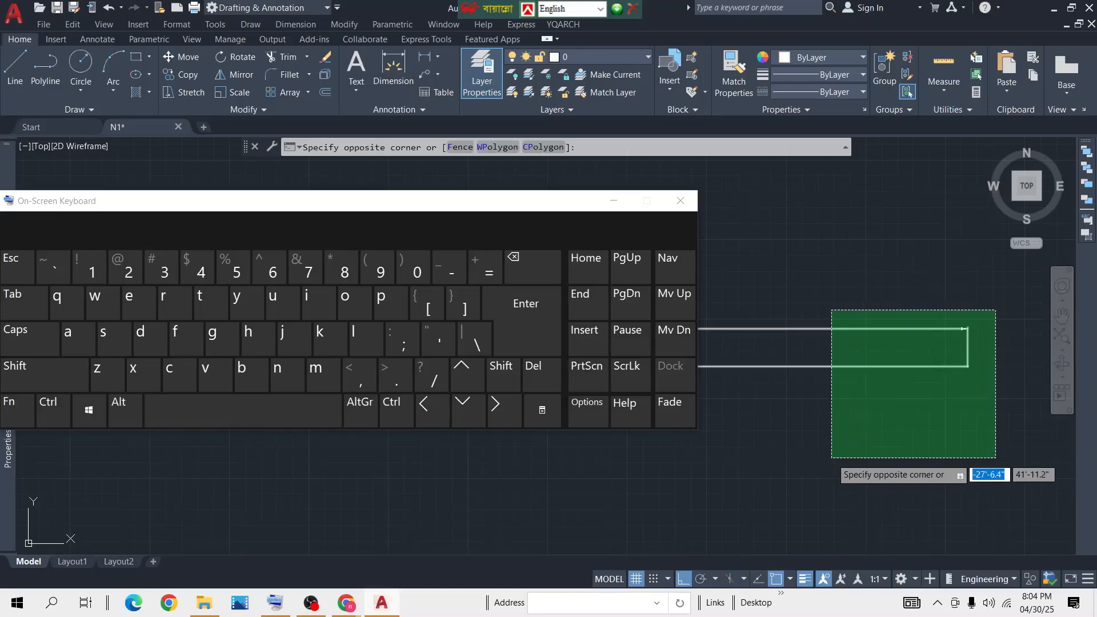
pyautogui.click(832, 457)
pyautogui.moveTo(926, 441); pyautogui.dragTo(761, 429, button='middle')
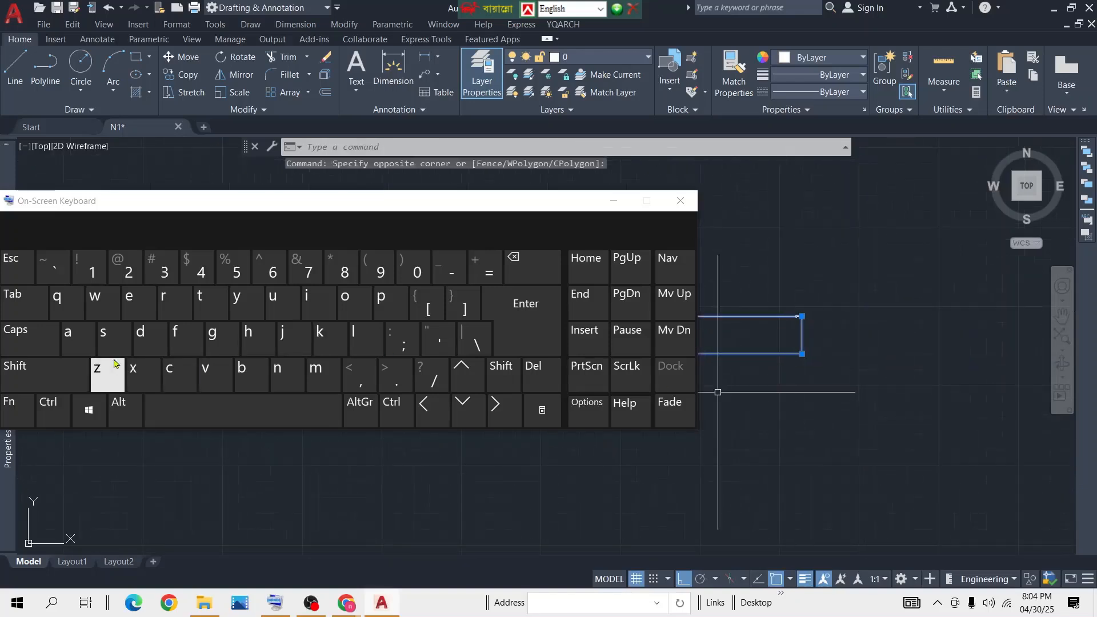
pyautogui.click(109, 343)
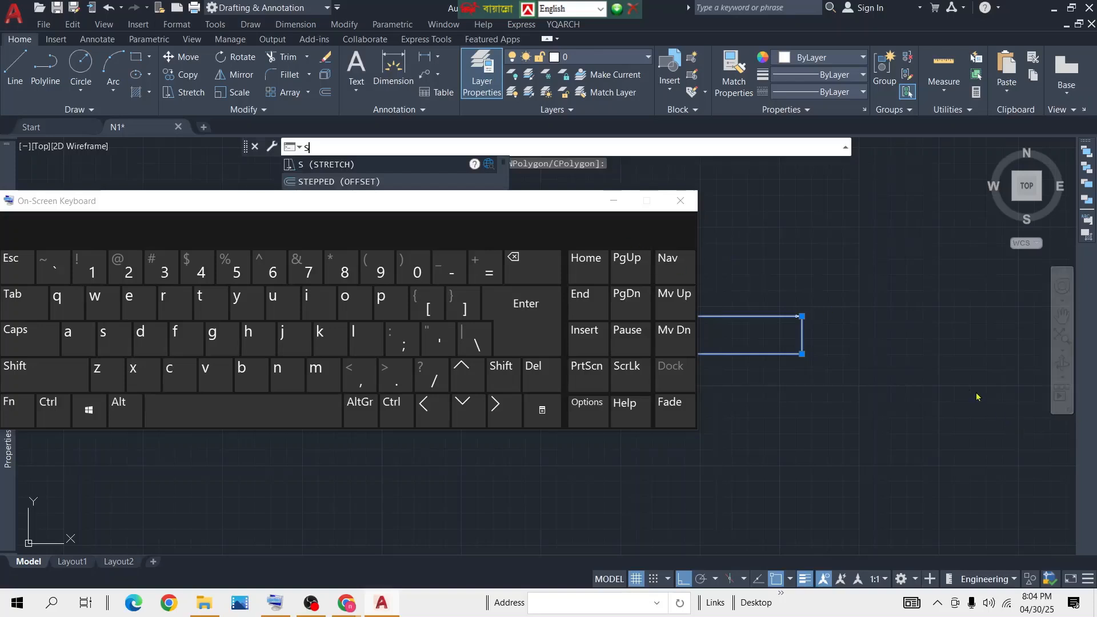
pyautogui.moveTo(589, 201); pyautogui.dragTo(578, 256)
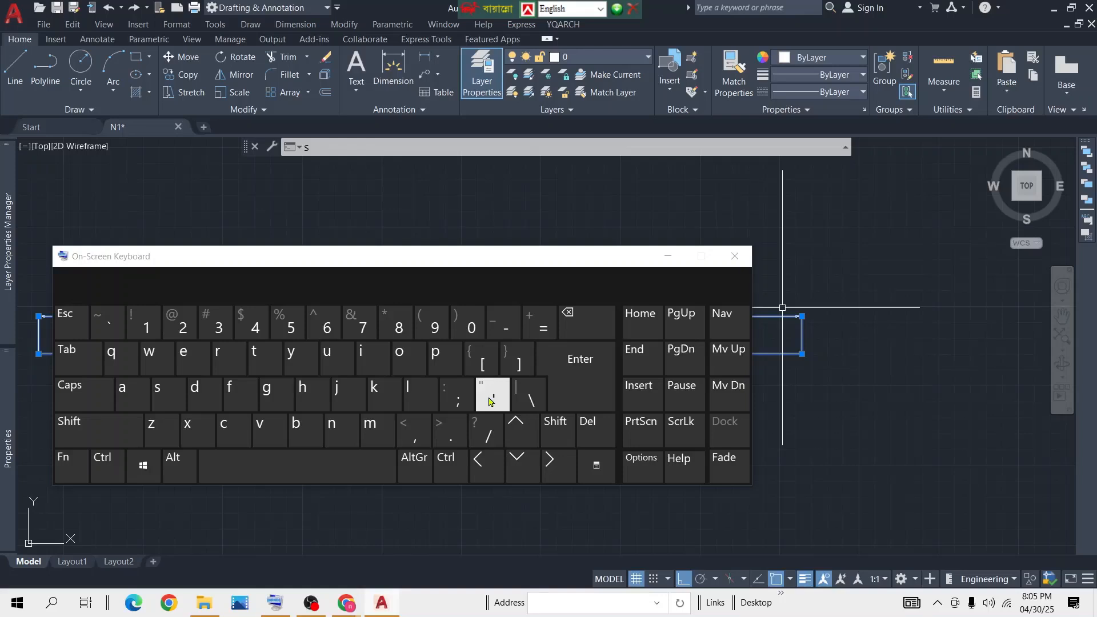
pyautogui.click(734, 260)
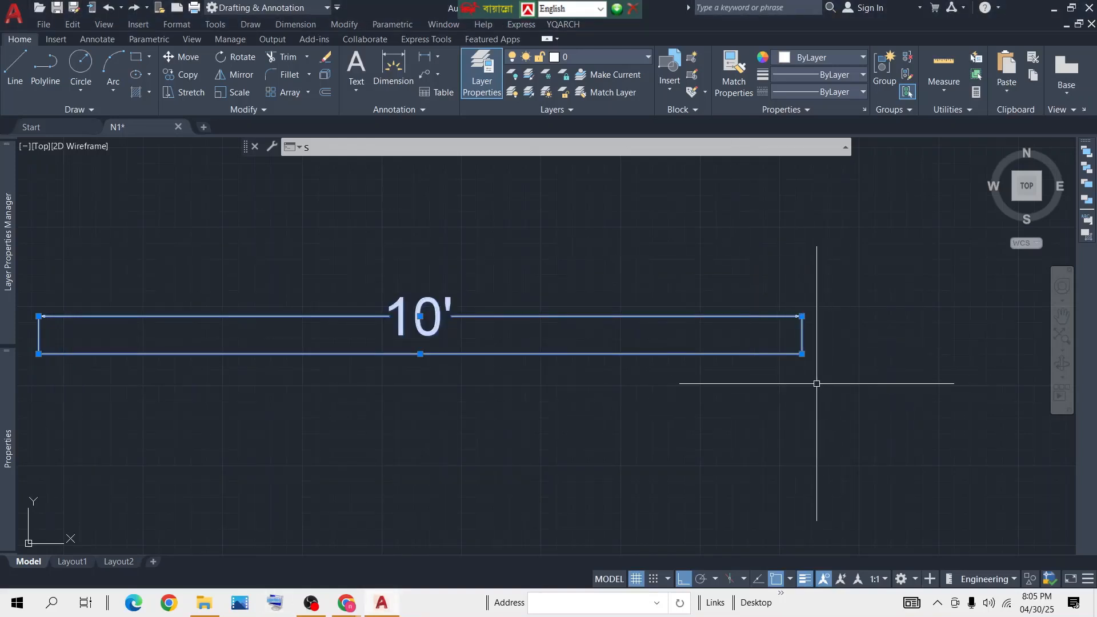
pyautogui.press('Escape')
# Delete the 10' dimension and the horizontal line below it, using a separate crossing selection for each
pyautogui.moveTo(642, 343); pyautogui.dragTo(738, 355, button='middle')
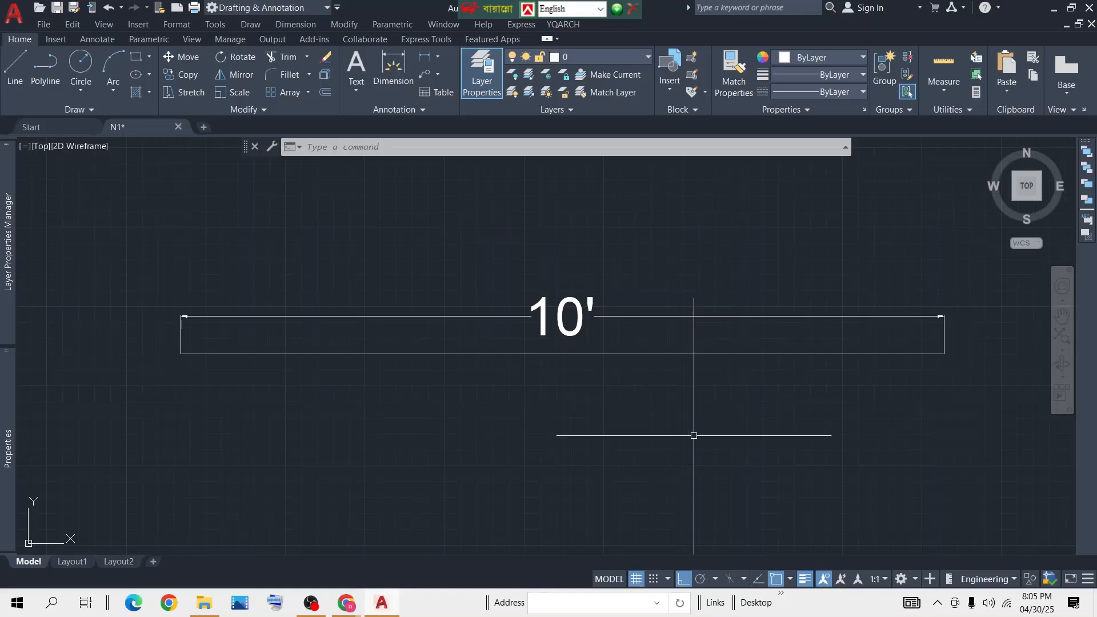
pyautogui.scroll(-4, 646, 371)
pyautogui.click(839, 294)
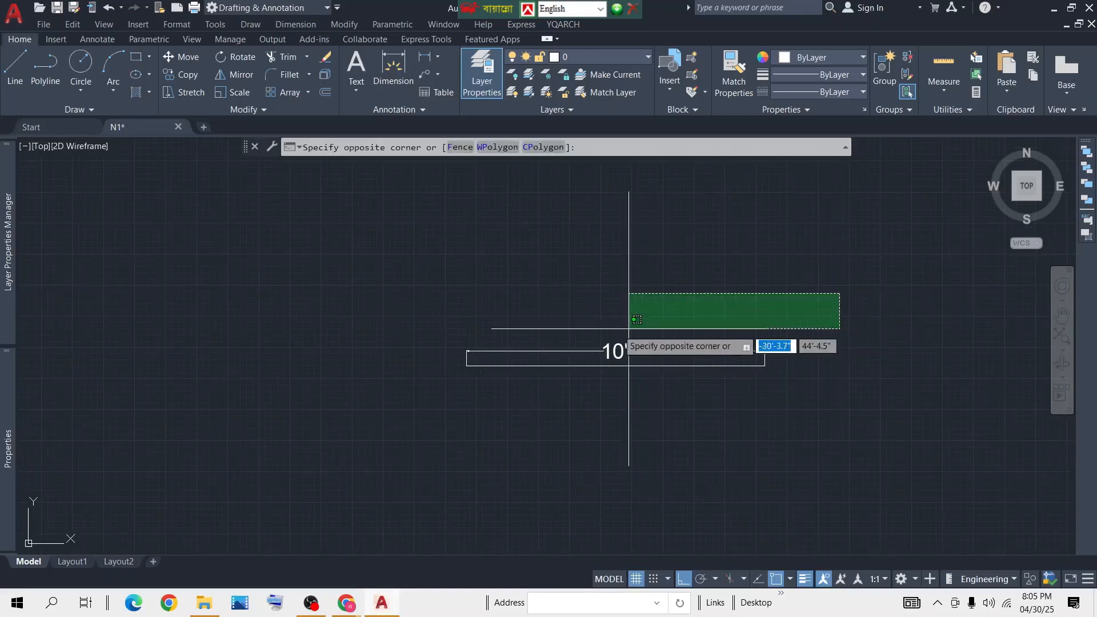
pyautogui.click(578, 347)
pyautogui.press('Delete')
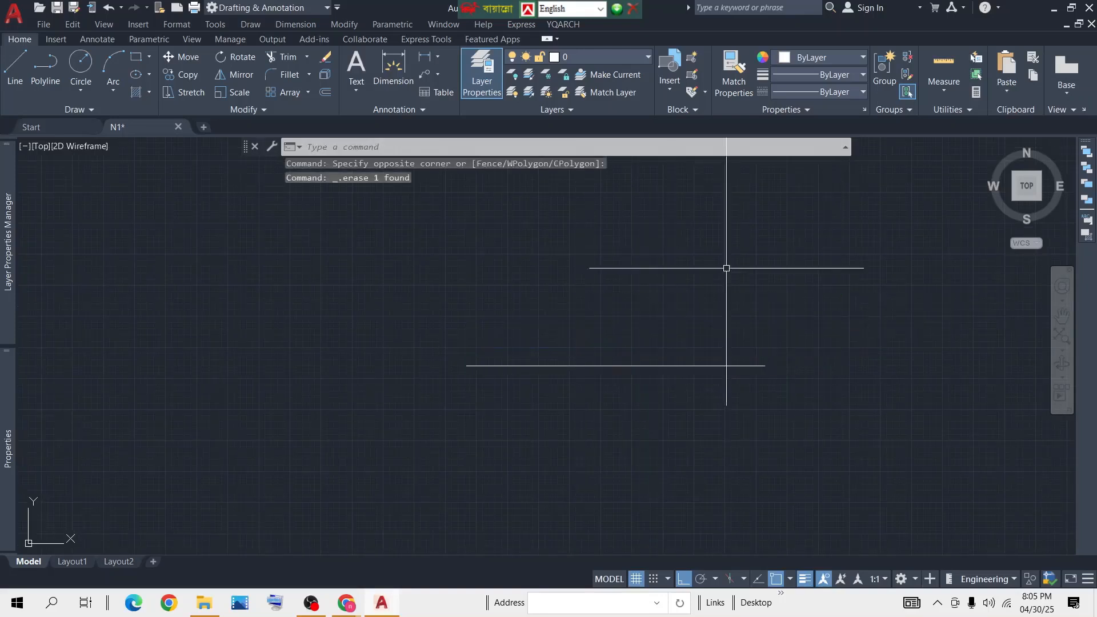
pyautogui.moveTo(600, 272); pyautogui.dragTo(513, 227, button='middle')
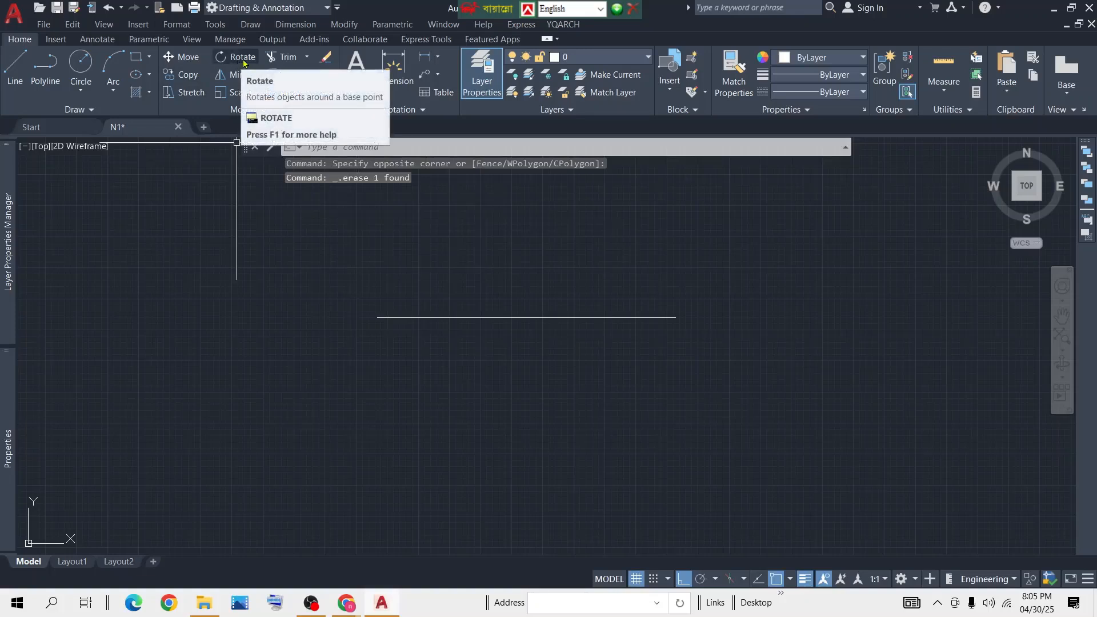
pyautogui.click(681, 255)
pyautogui.click(379, 400)
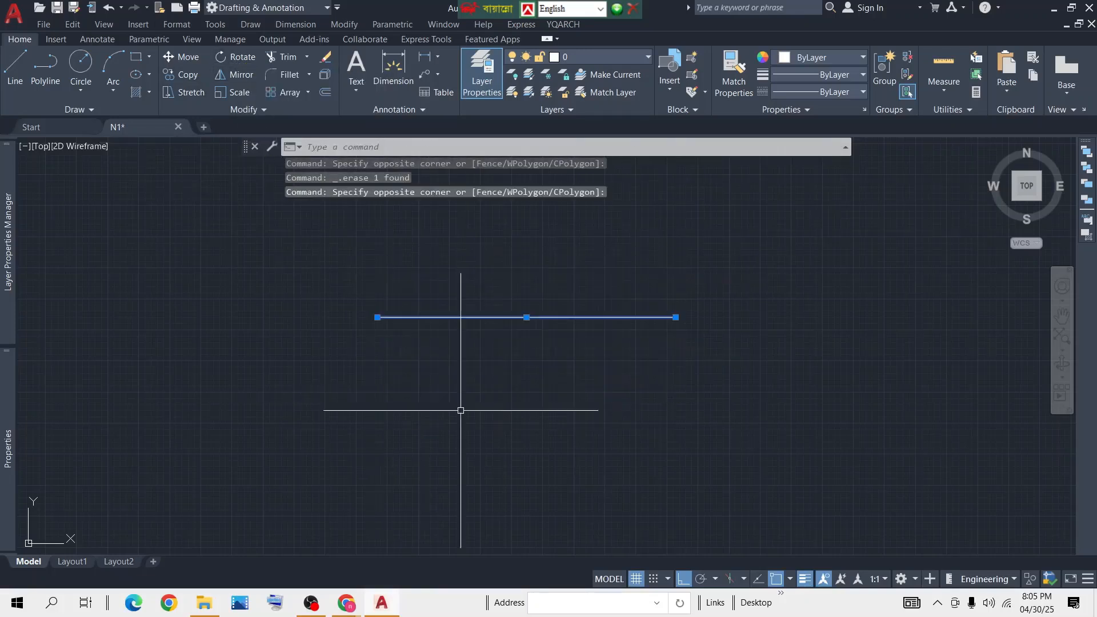
pyautogui.press('Delete')
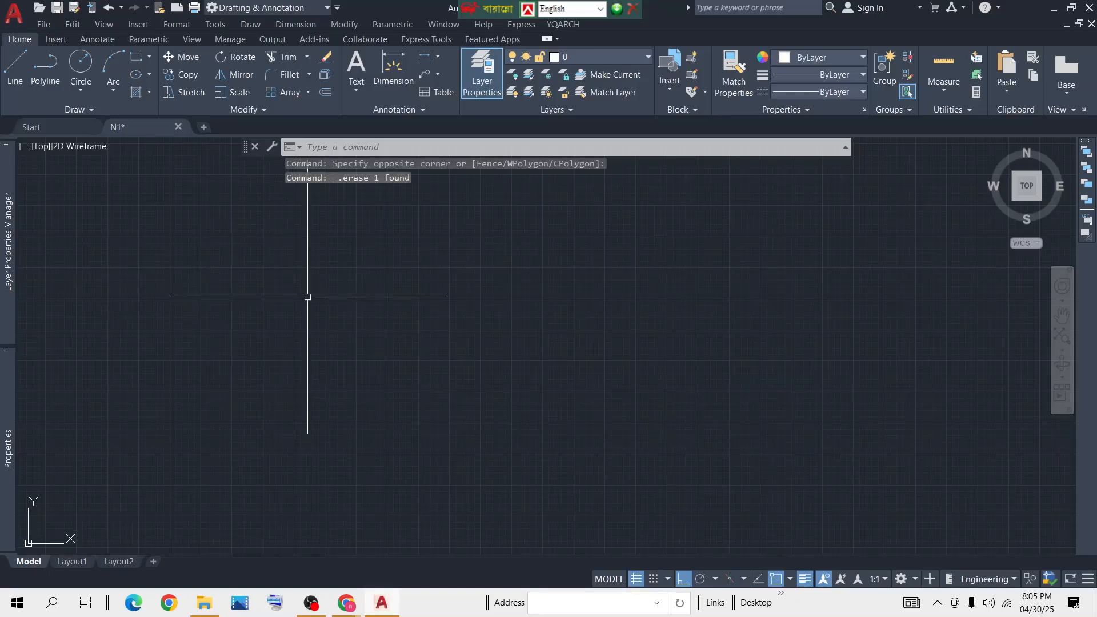
# Draw a roughly square rectangle freehand with the Rectangle command in the empty drawing area
pyautogui.click(137, 60)
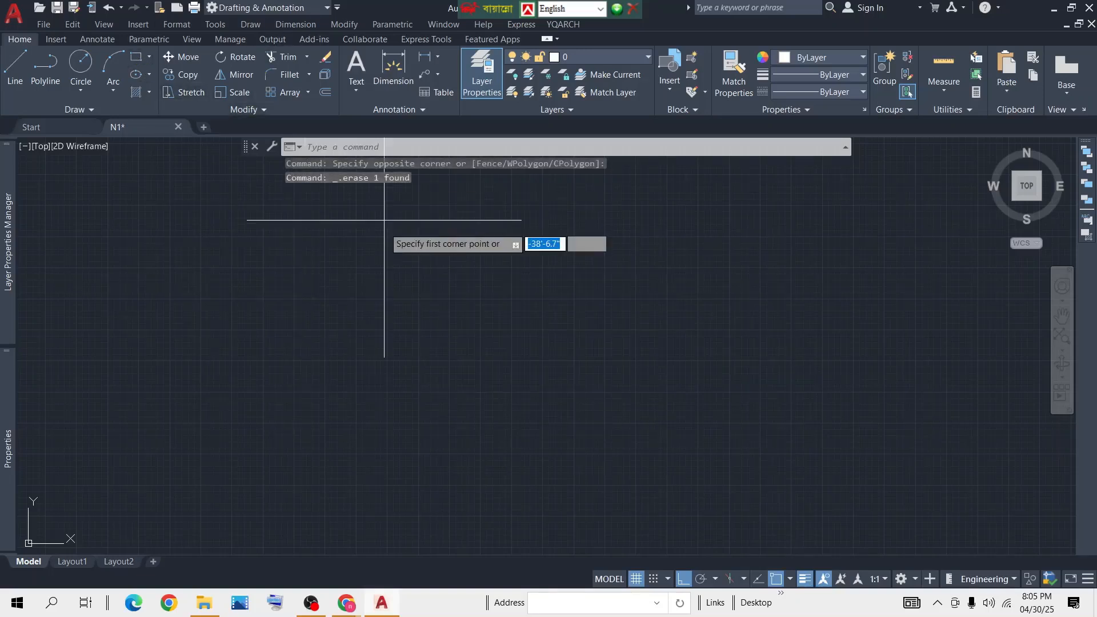
pyautogui.click(364, 248)
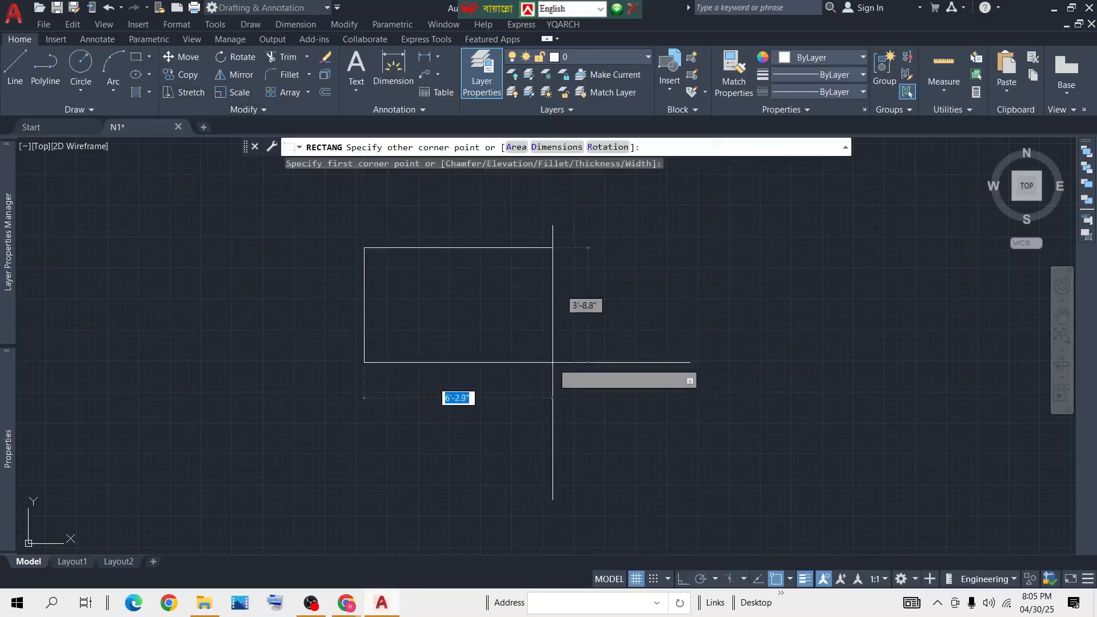
pyautogui.click(489, 369)
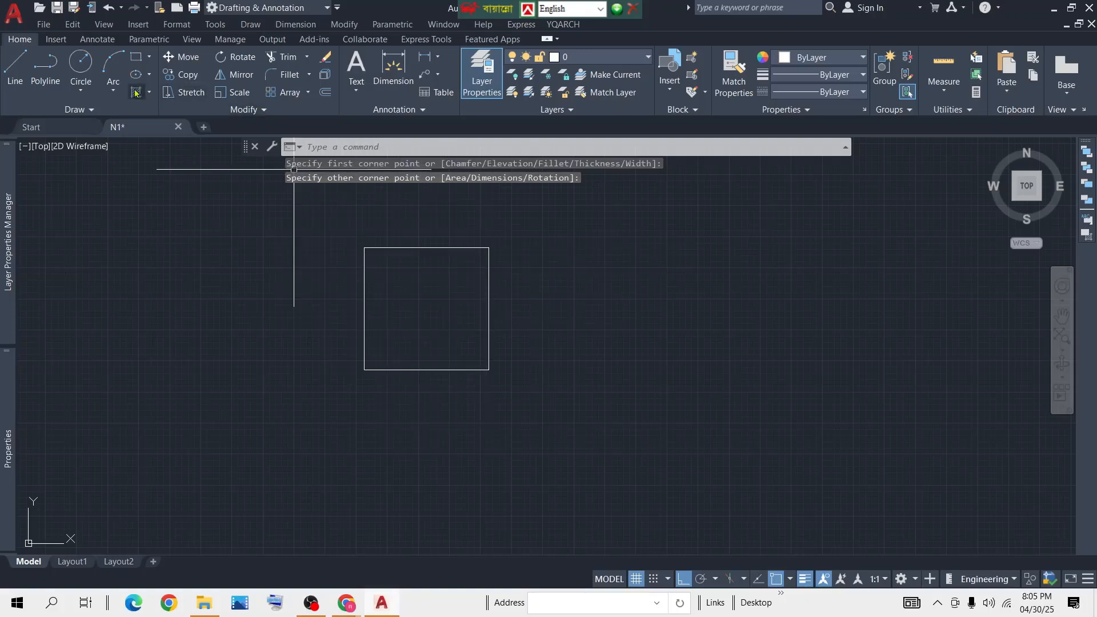
# Draw a vertical line between the midpoints of the rectangle's upper and lower edges to split it in half
pyautogui.click(16, 65)
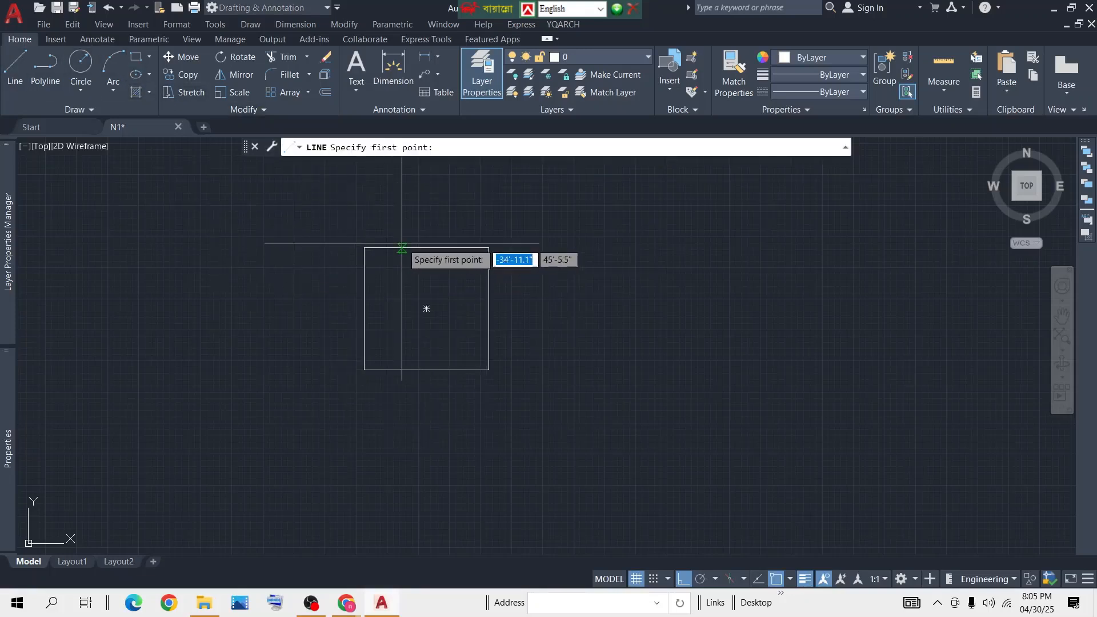
pyautogui.click(426, 246)
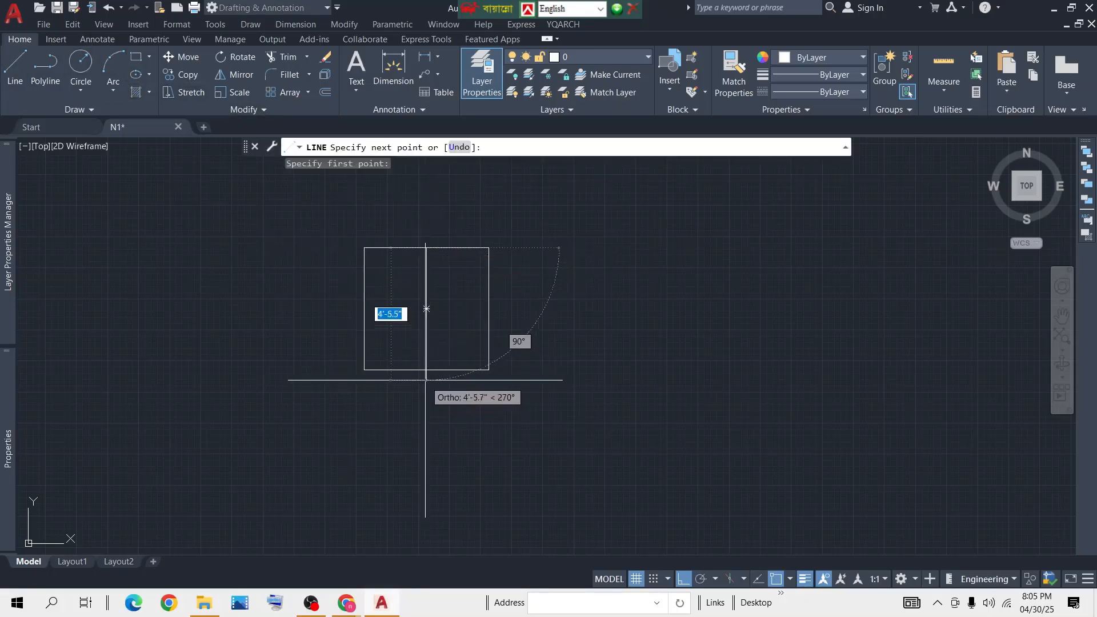
pyautogui.click(426, 370)
pyautogui.press('Return')
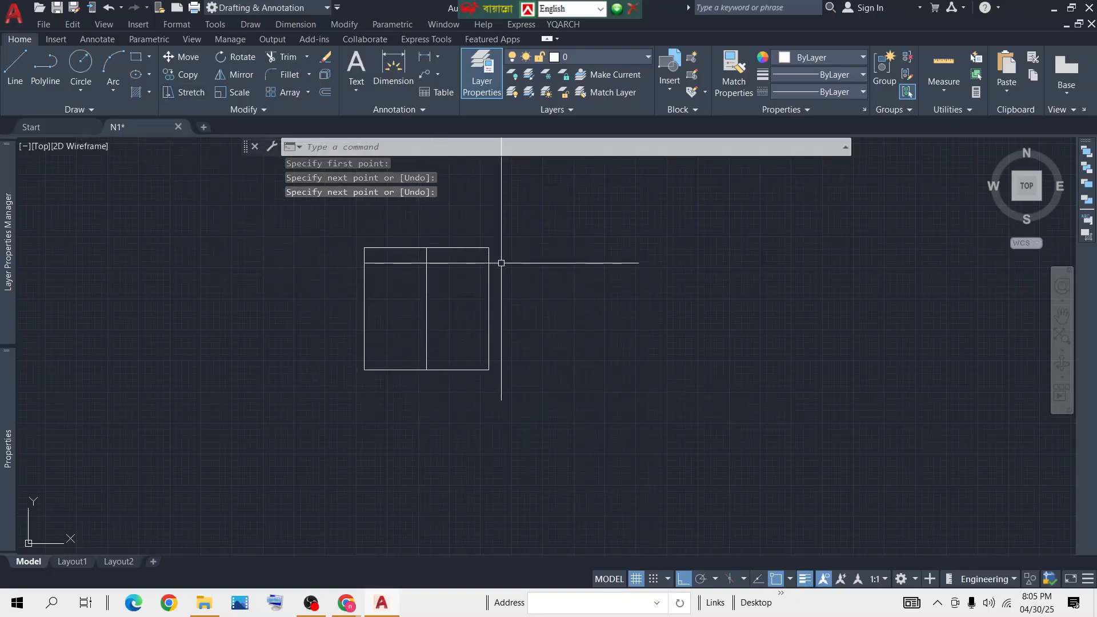
# Stretch the lower edge of the rectangle and its middle line straight downward by a freehand distance using a crossing selection
pyautogui.click(539, 318)
pyautogui.click(412, 388)
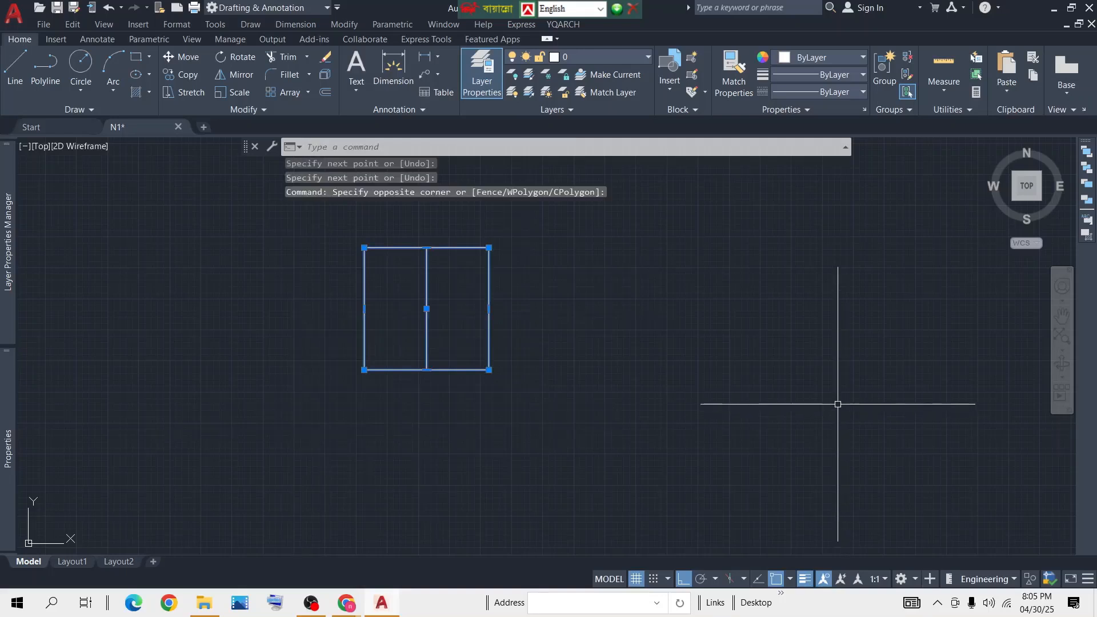
pyautogui.press('Return')
pyautogui.click(699, 354)
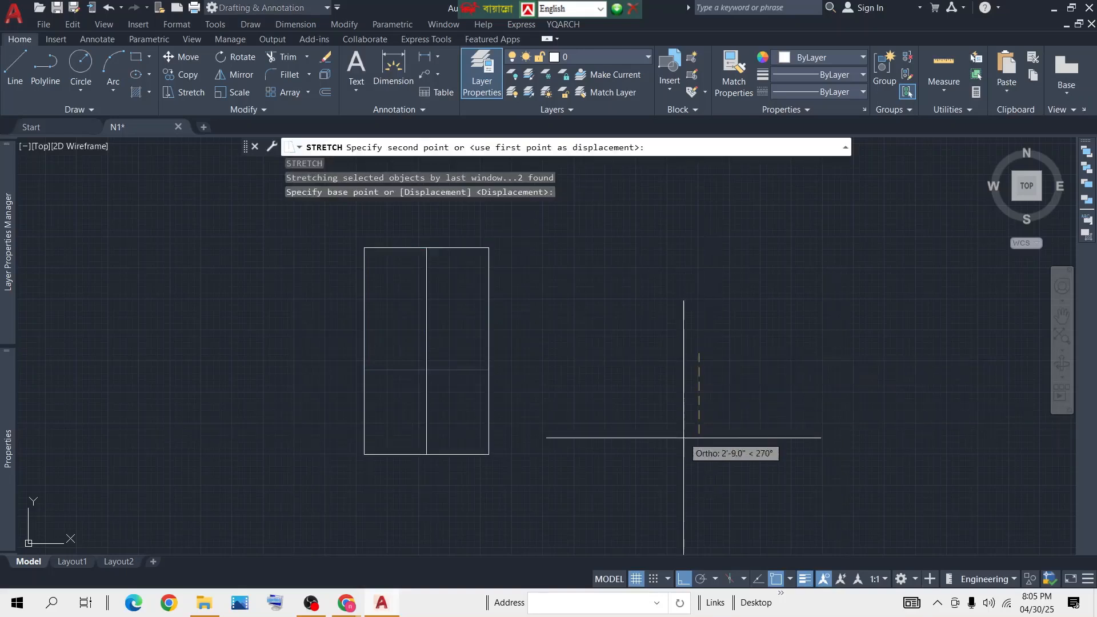
pyautogui.click(689, 463)
pyautogui.scroll(-2, 634, 268)
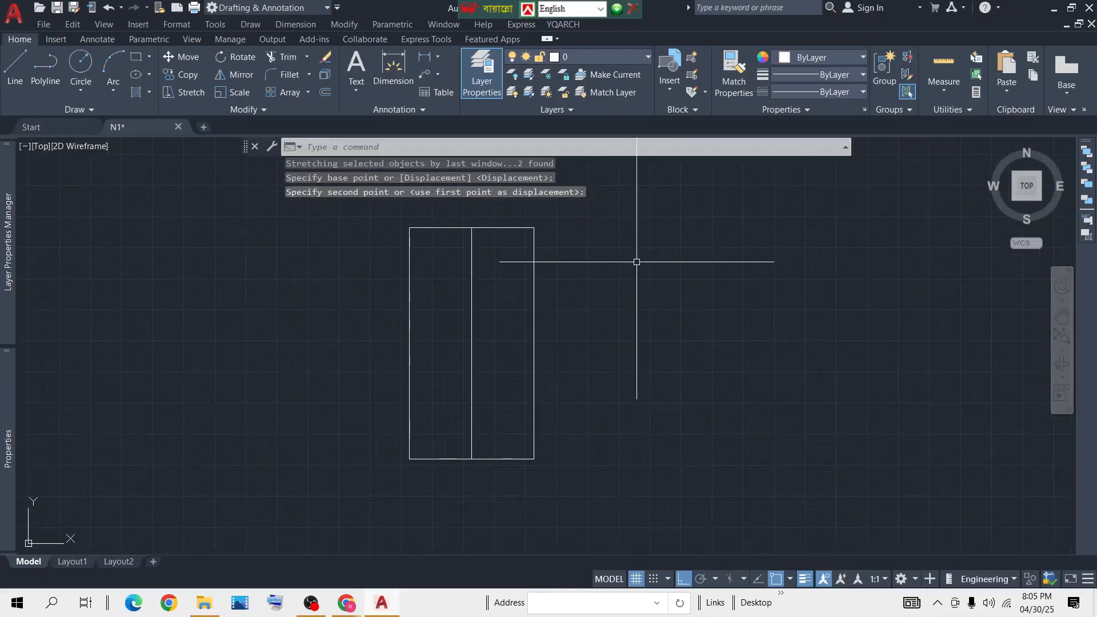
# Rotate the rectangle and its middle line 180° about the rectangle's lower-right corner, using a crossing selection
pyautogui.click(667, 224)
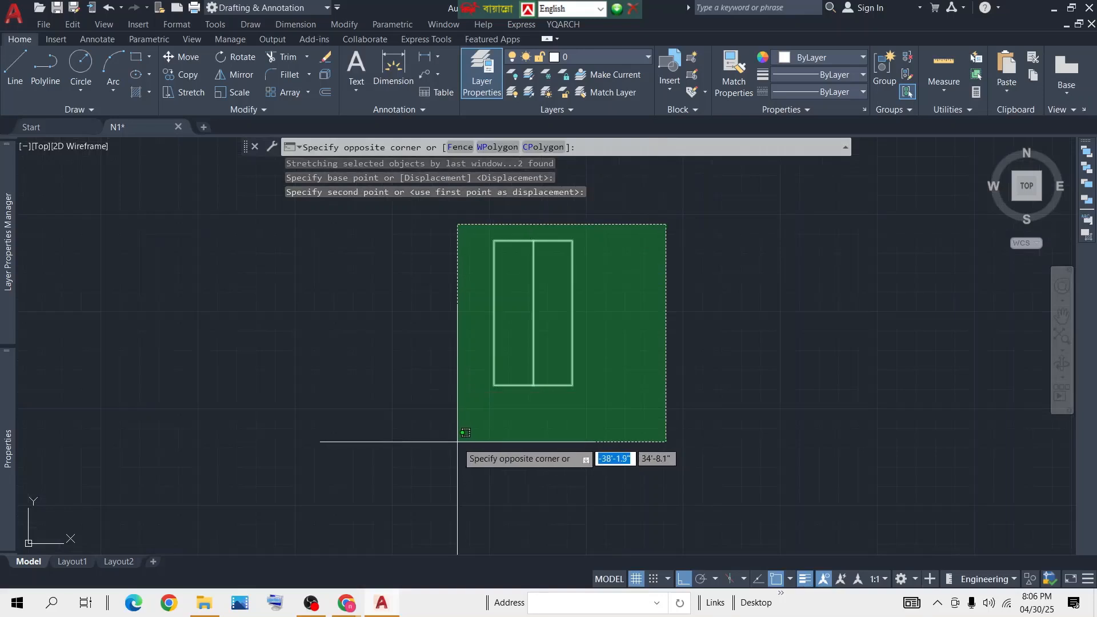
pyautogui.click(456, 441)
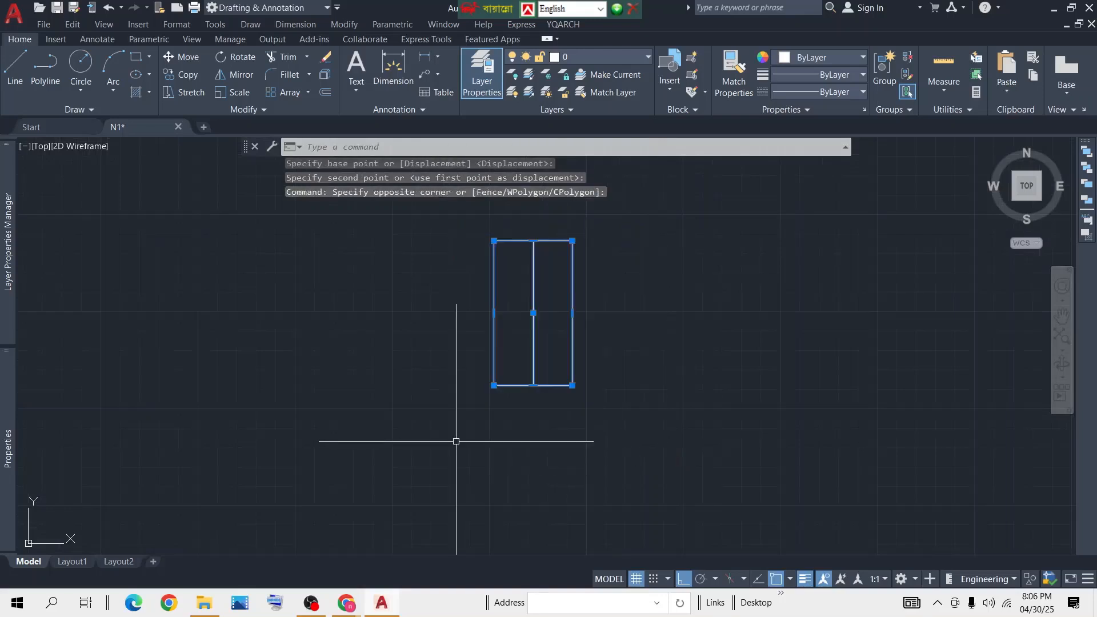
pyautogui.click(250, 58)
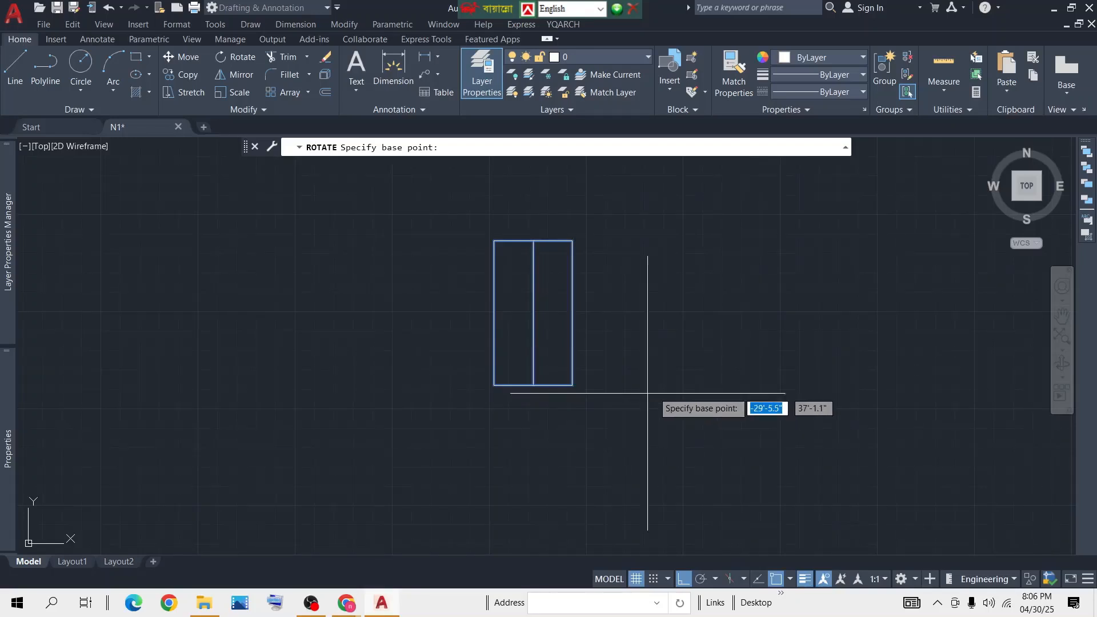
pyautogui.click(571, 386)
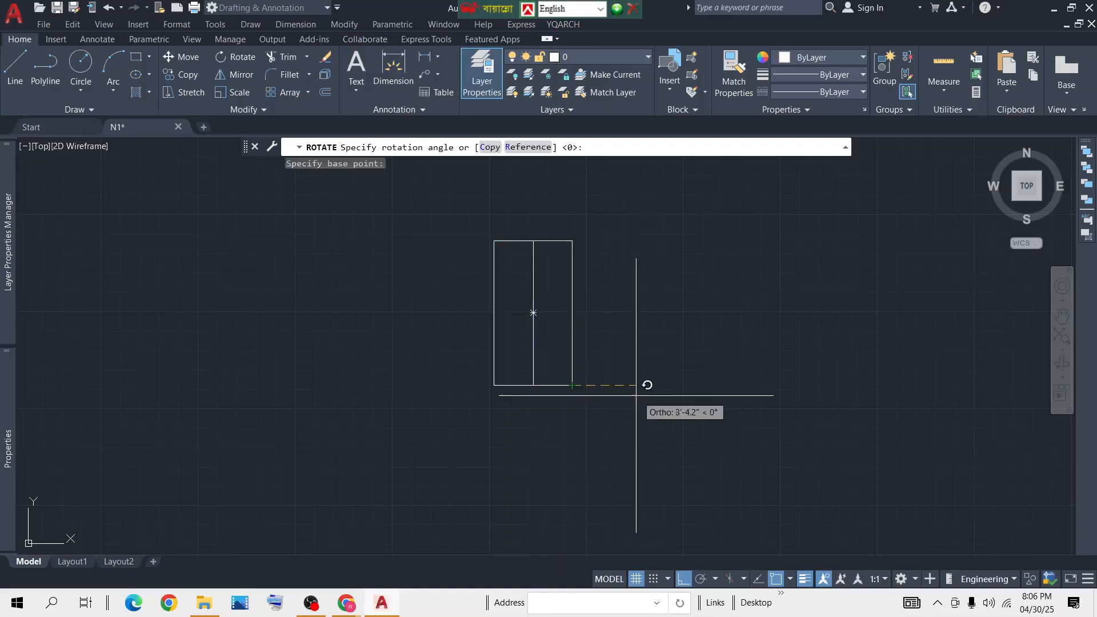
pyautogui.moveTo(830, 408); pyautogui.dragTo(637, 377, button='middle')
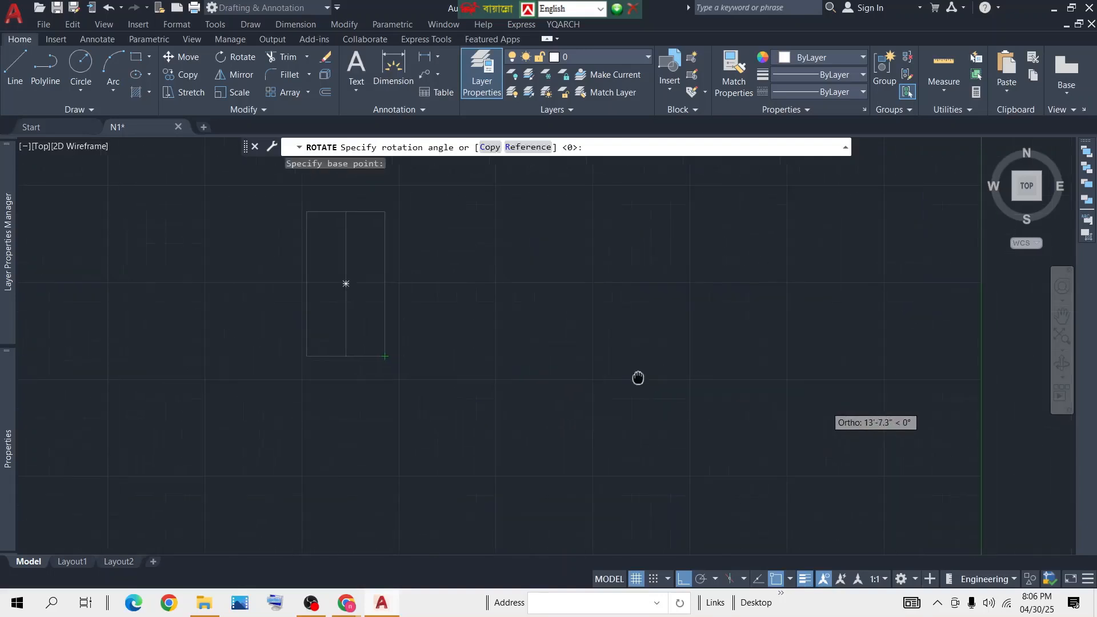
pyautogui.scroll(-4, 783, 362)
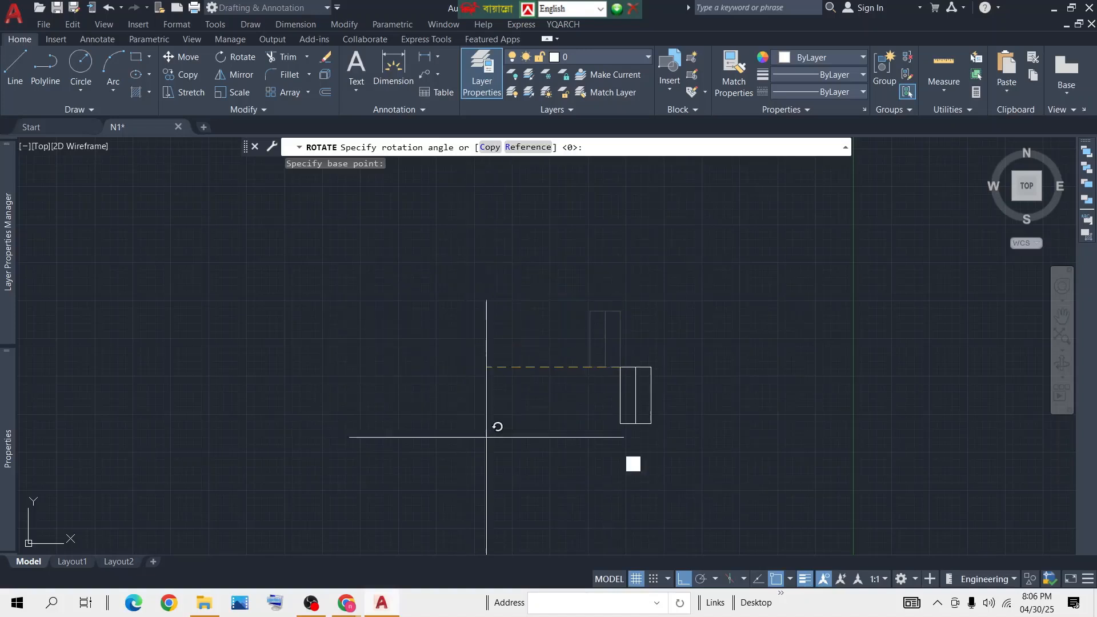
pyautogui.click(421, 337)
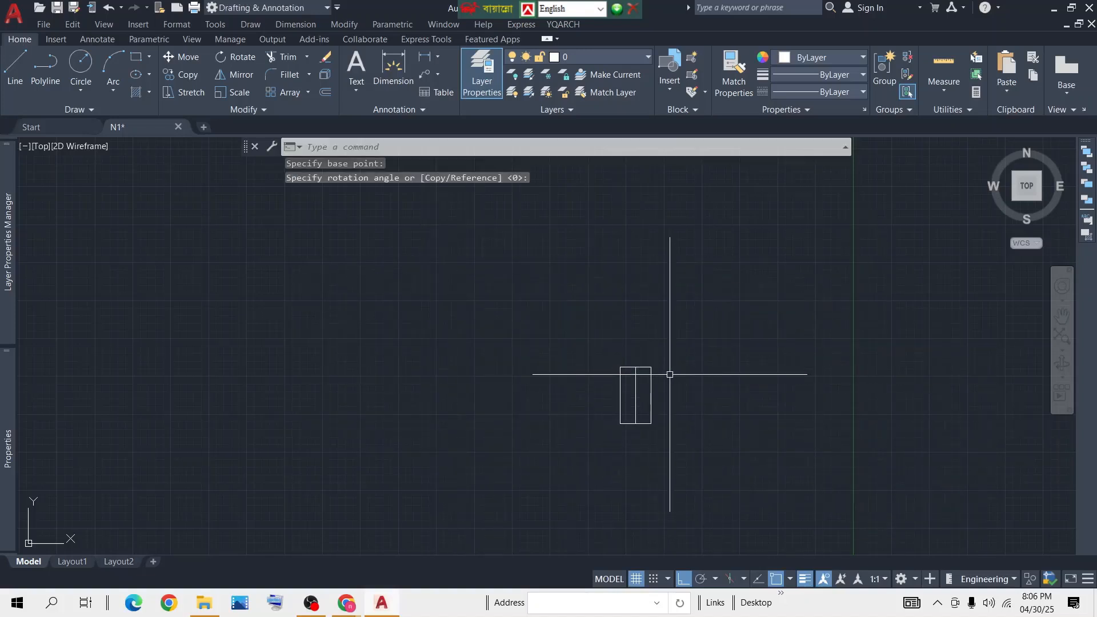
# Rotate the divided rectangle about its lower-right corner, setting the angle to 0° with Ortho on
pyautogui.moveTo(682, 375); pyautogui.dragTo(594, 325, button='middle')
pyautogui.click(632, 293)
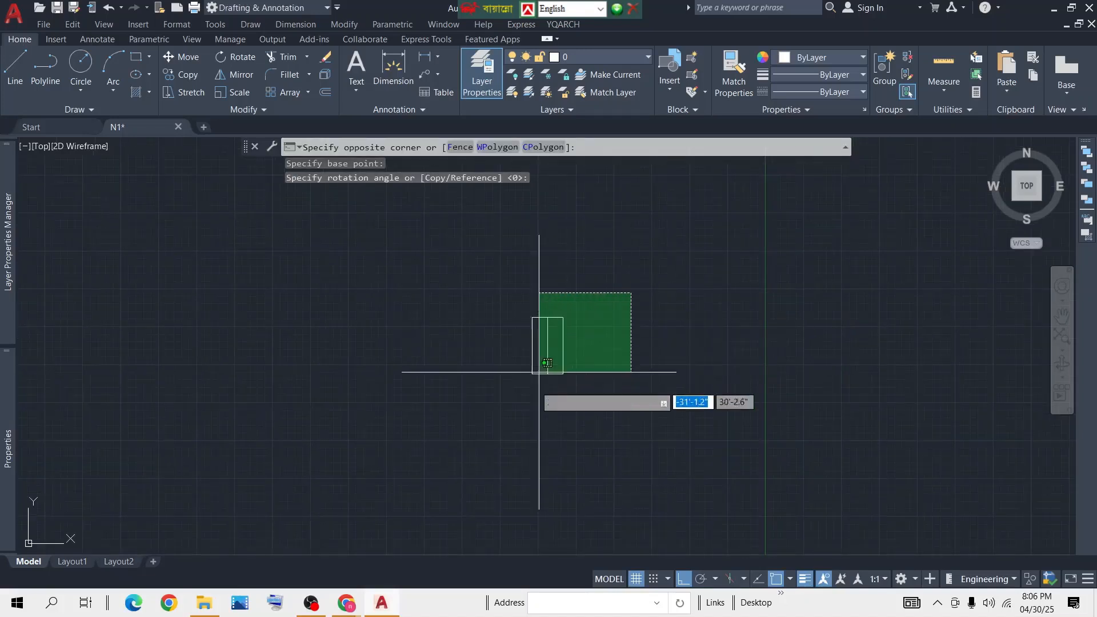
pyautogui.click(495, 430)
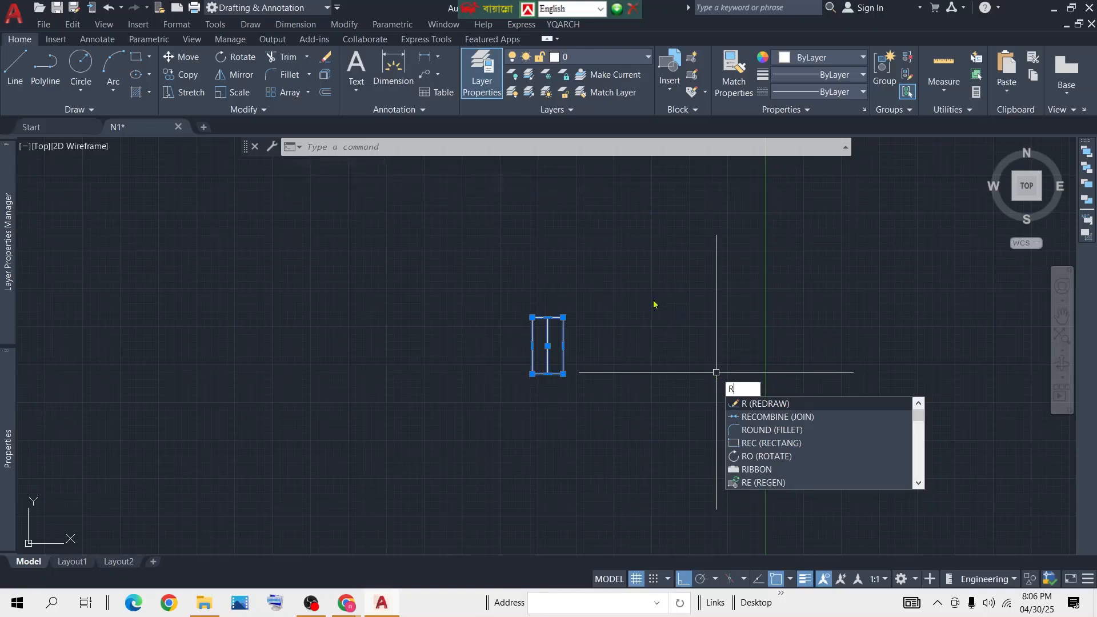
pyautogui.write('o')
pyautogui.press('Return')
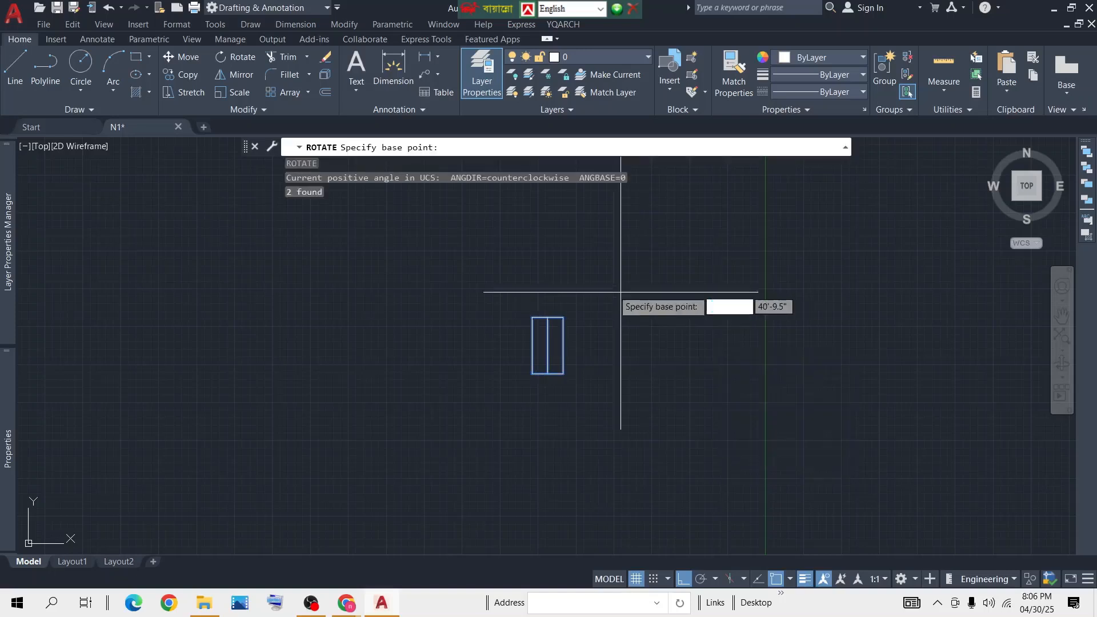
pyautogui.click(563, 373)
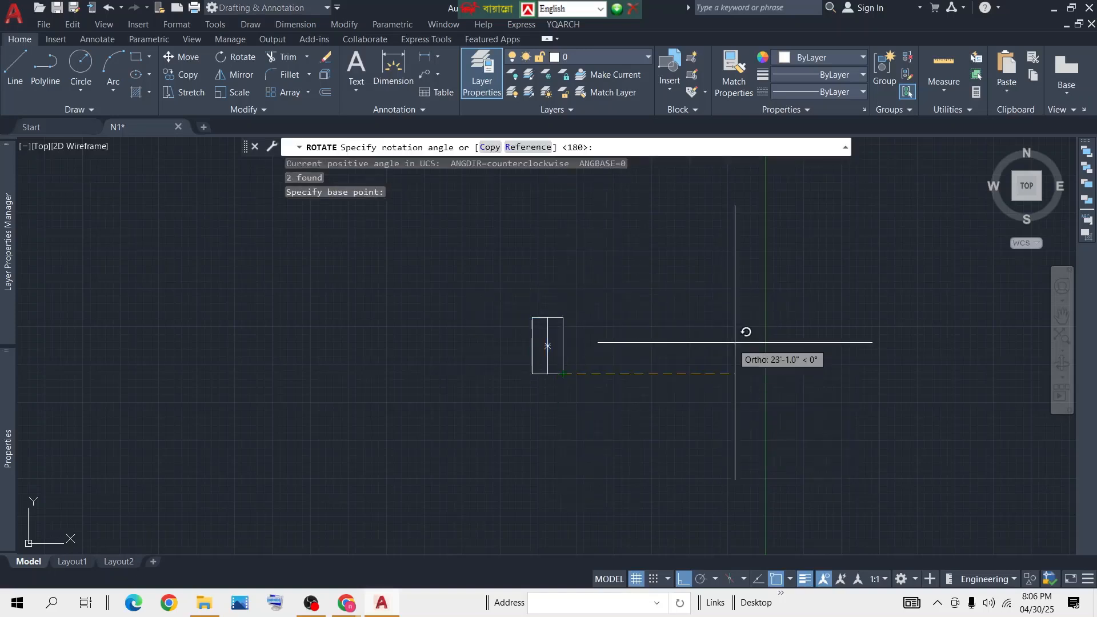
pyautogui.click(760, 324)
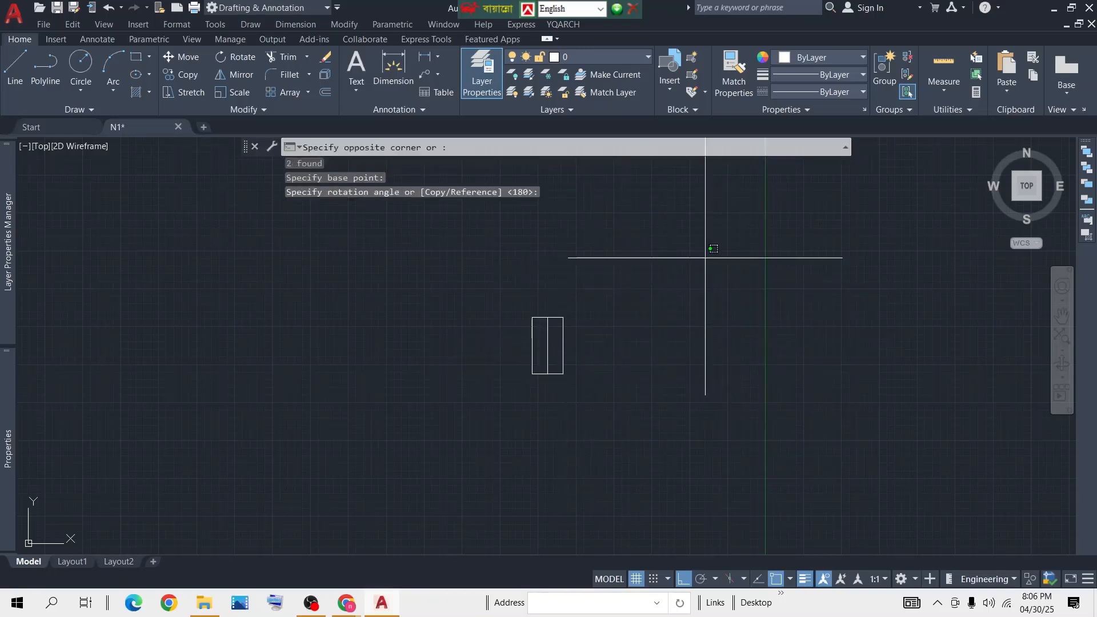
# Try another freehand rotation of the divided rectangle about its lower-right corner, picking the angle point above the corner
pyautogui.click(708, 259)
pyautogui.click(440, 441)
pyautogui.write('ro')
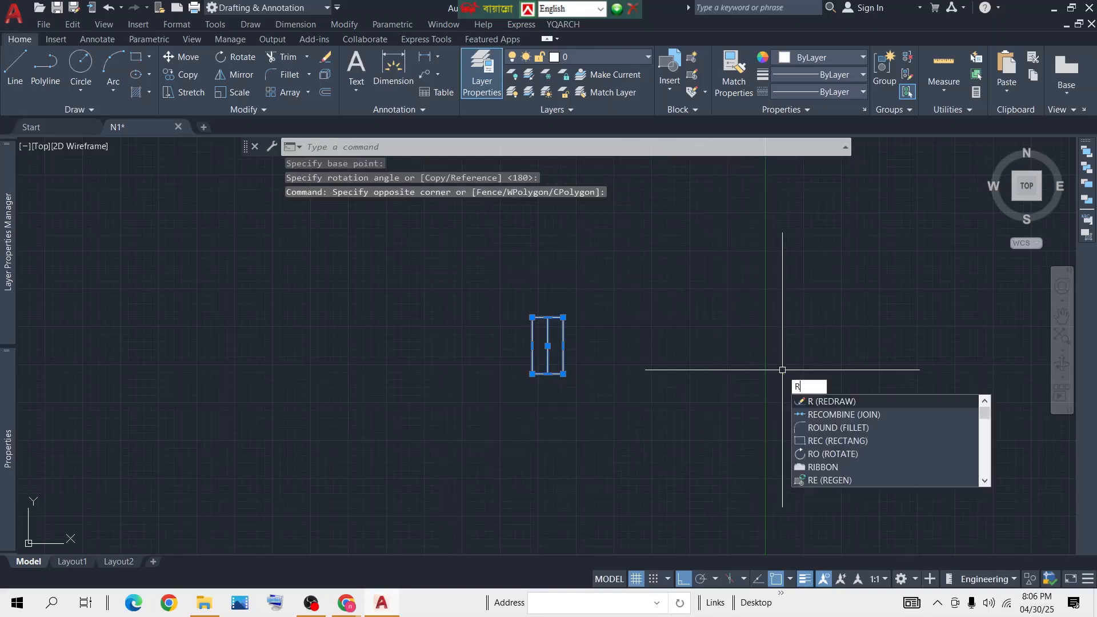
pyautogui.press('Return')
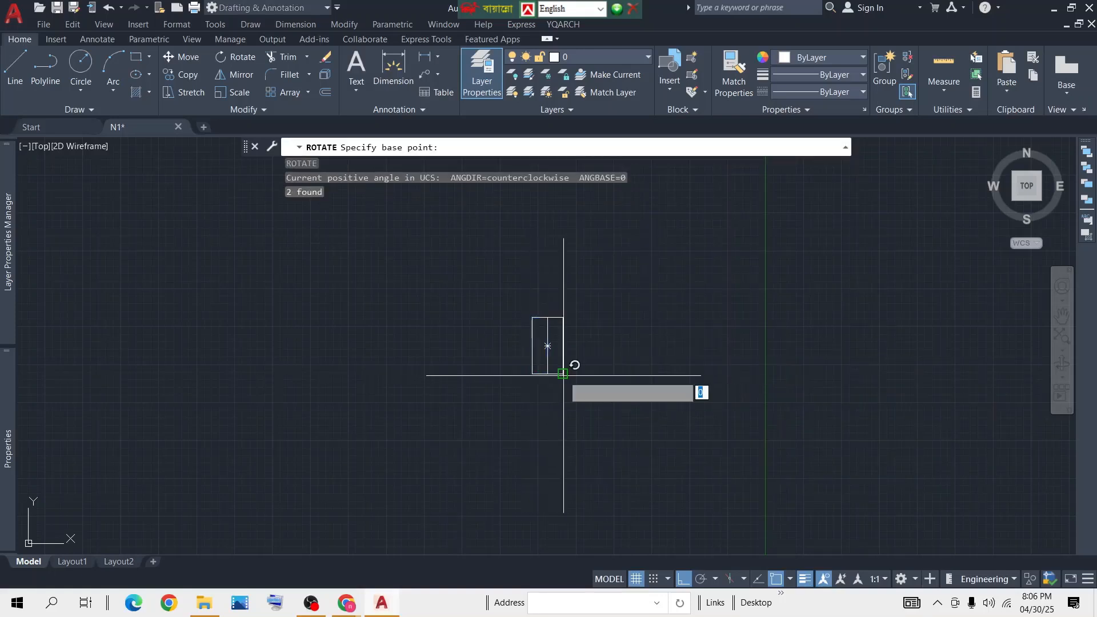
pyautogui.click(563, 374)
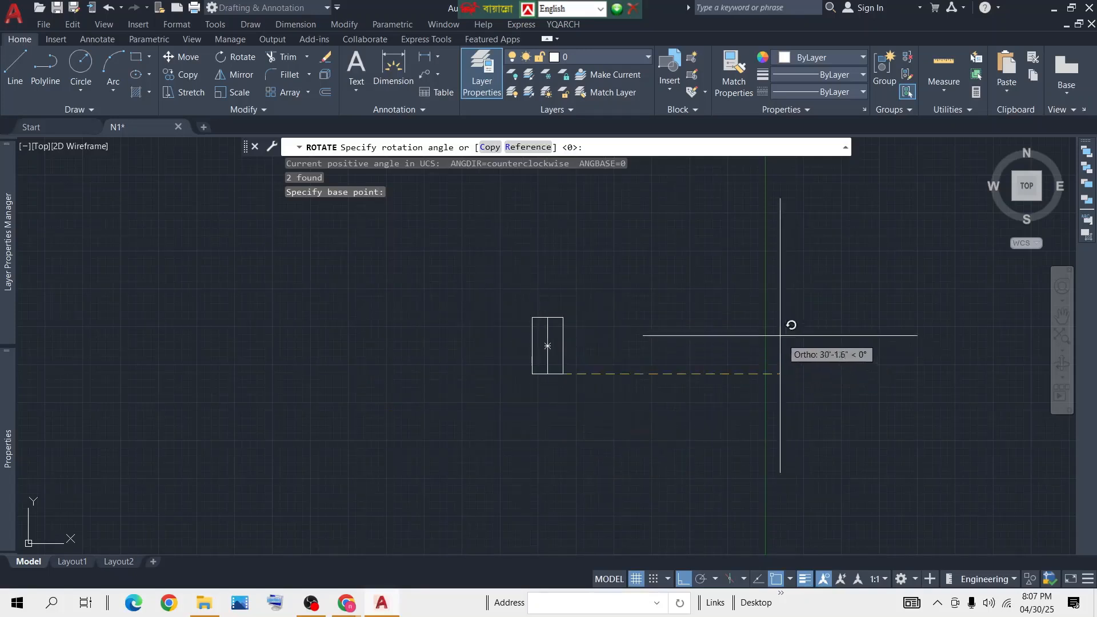
pyautogui.click(580, 314)
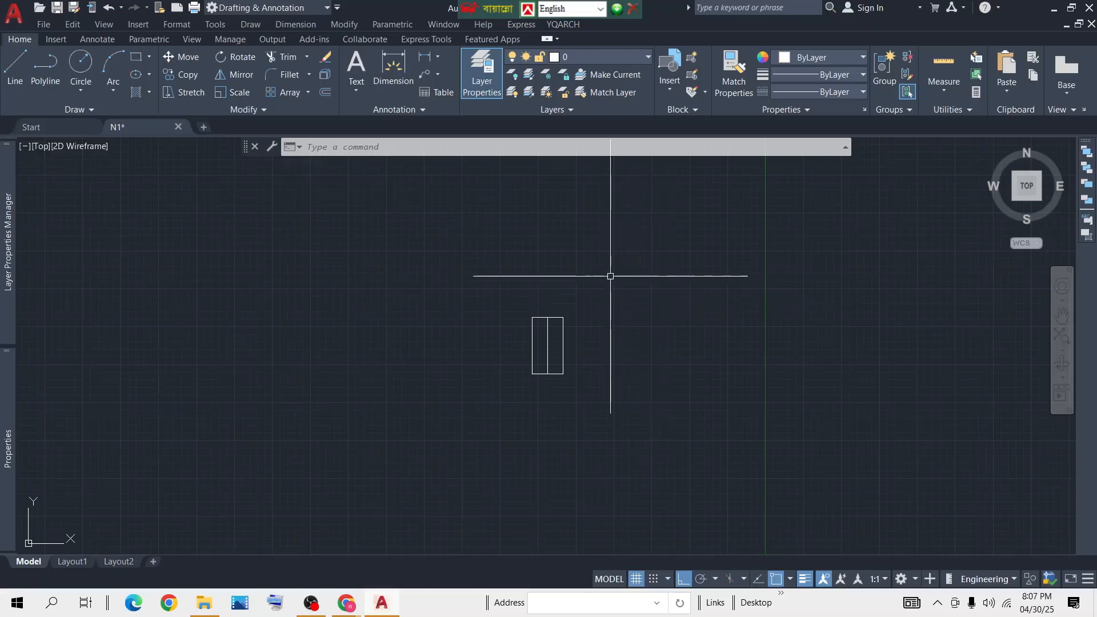
# Open the recent drawing Drawing1.dwg and focus on the doors above the staircase in the floor plan
pyautogui.click(15, 18)
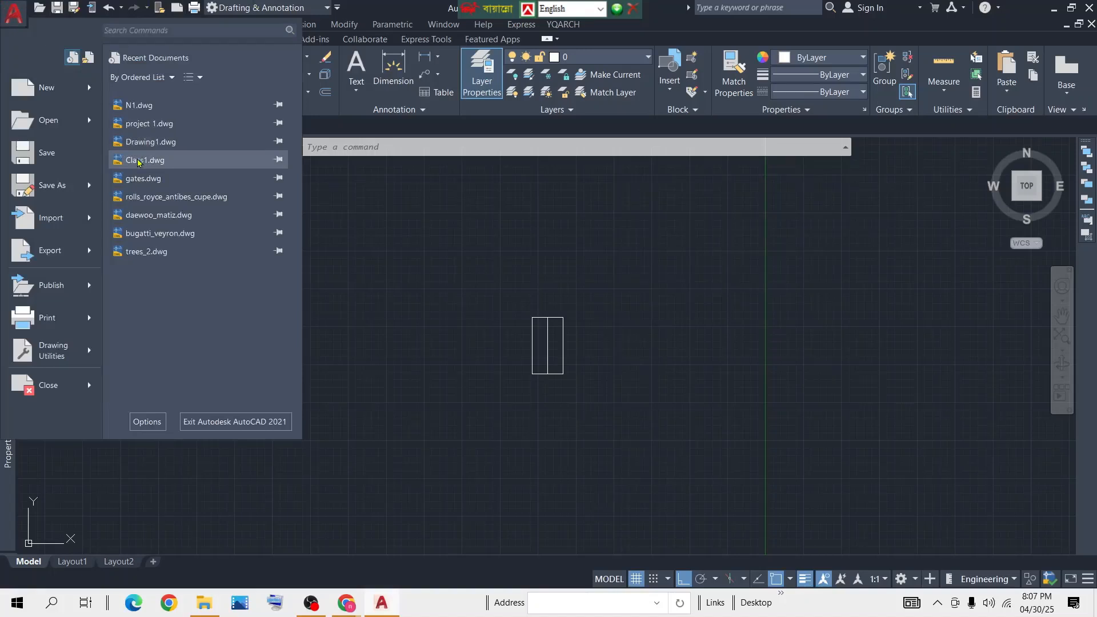
pyautogui.moveTo(156, 145)
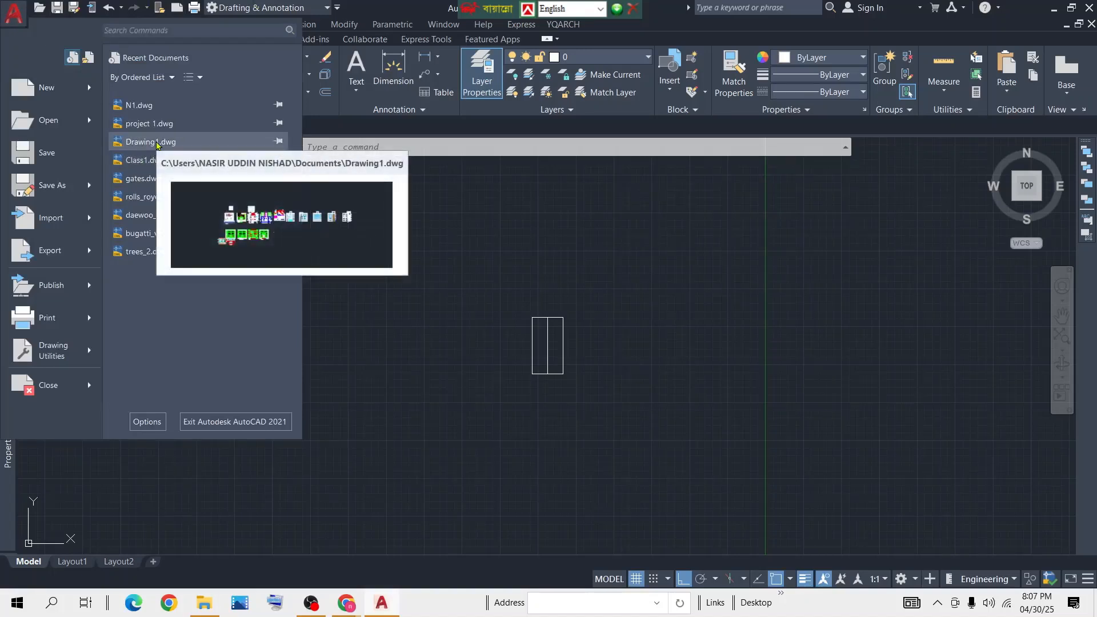
pyautogui.click(157, 145)
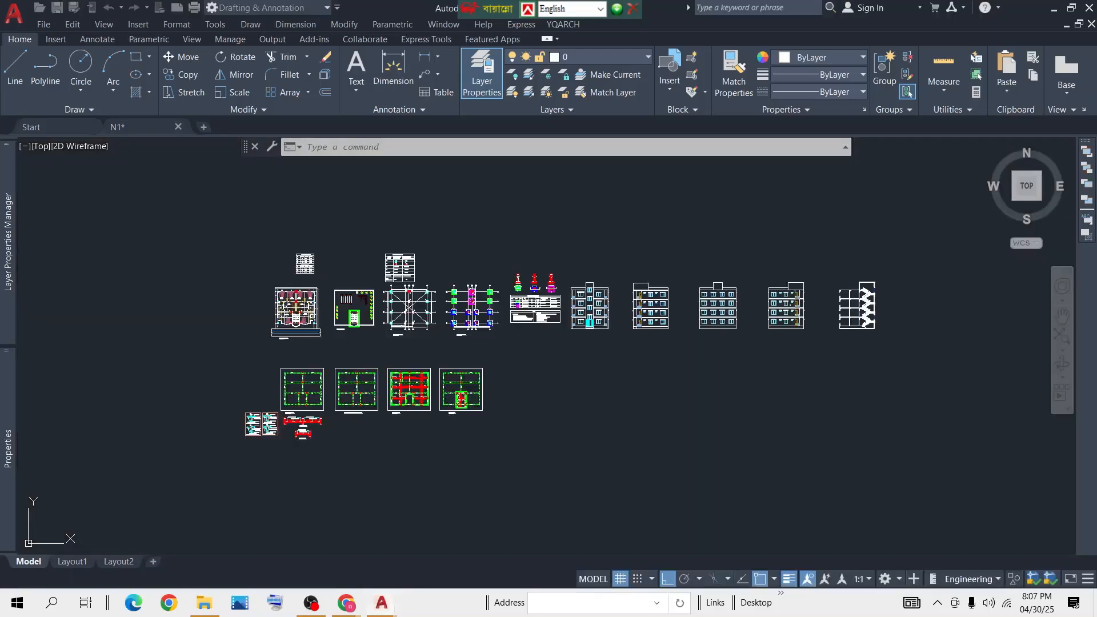
pyautogui.scroll(12, 291, 319)
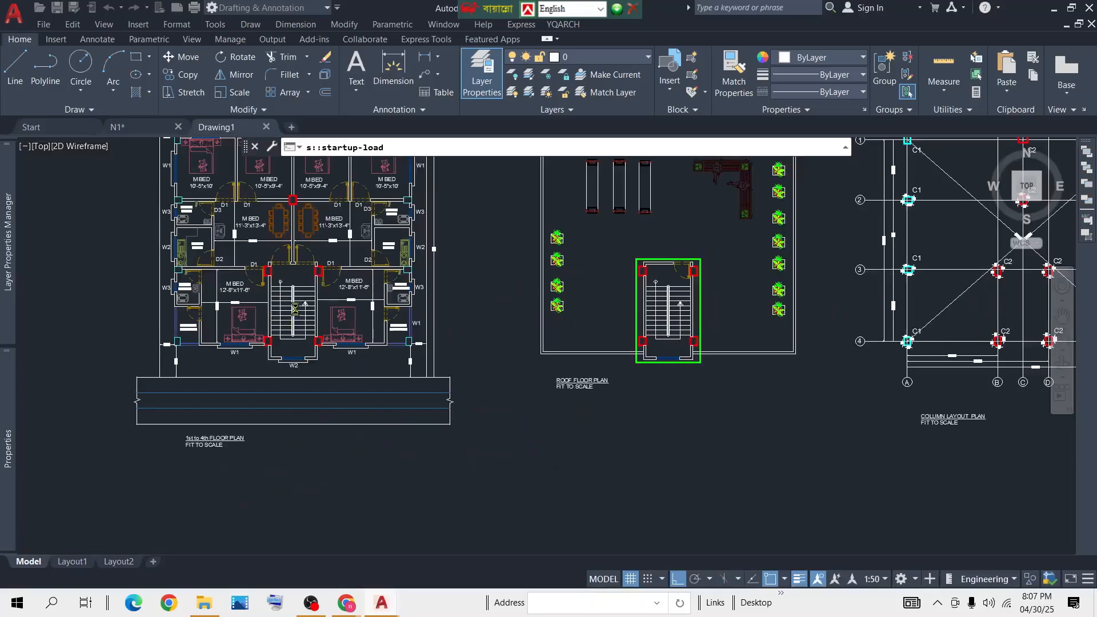
pyautogui.scroll(-2, 360, 336)
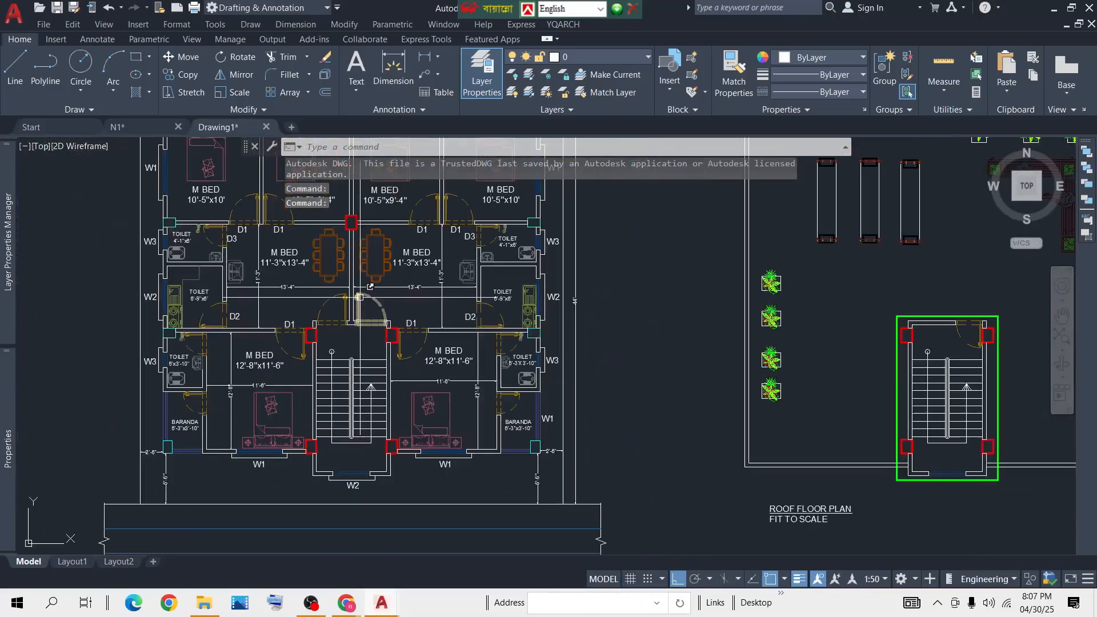
pyautogui.scroll(4, 360, 298)
pyautogui.click(424, 300)
pyautogui.click(336, 325)
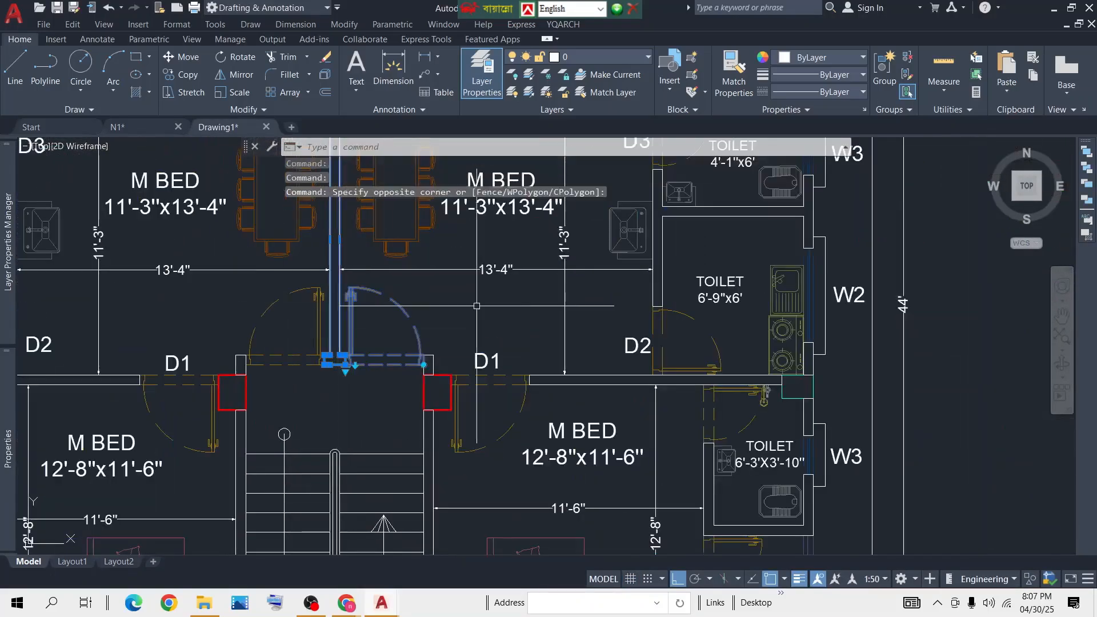
pyautogui.press('Escape')
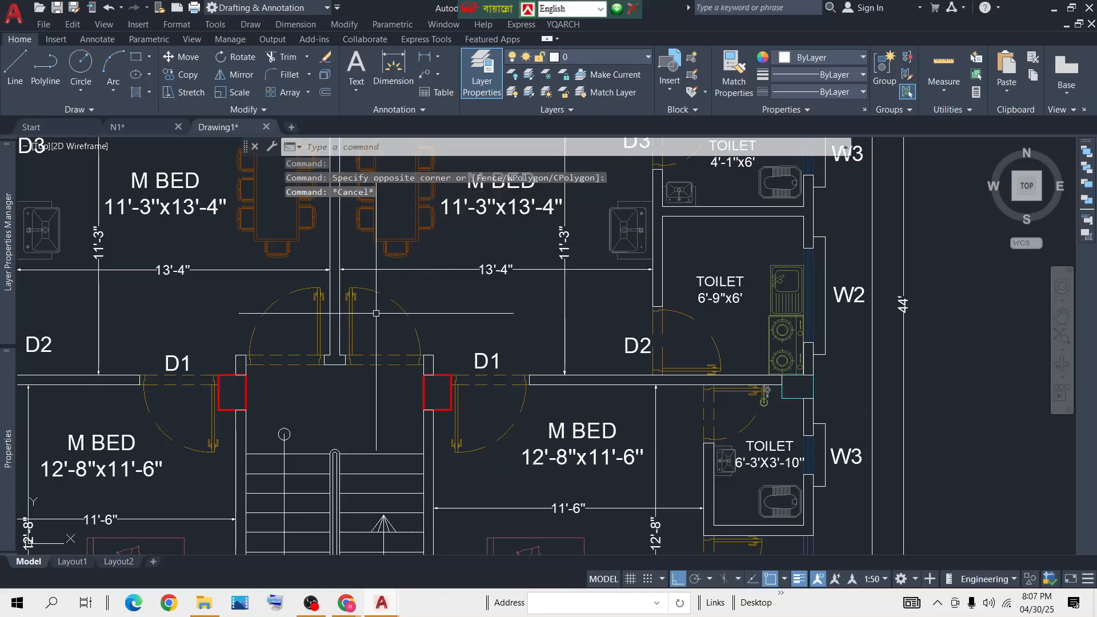
# Copy the door on the right of the central wall above the staircase straight left into the empty area beside the floor plan
pyautogui.click(348, 303)
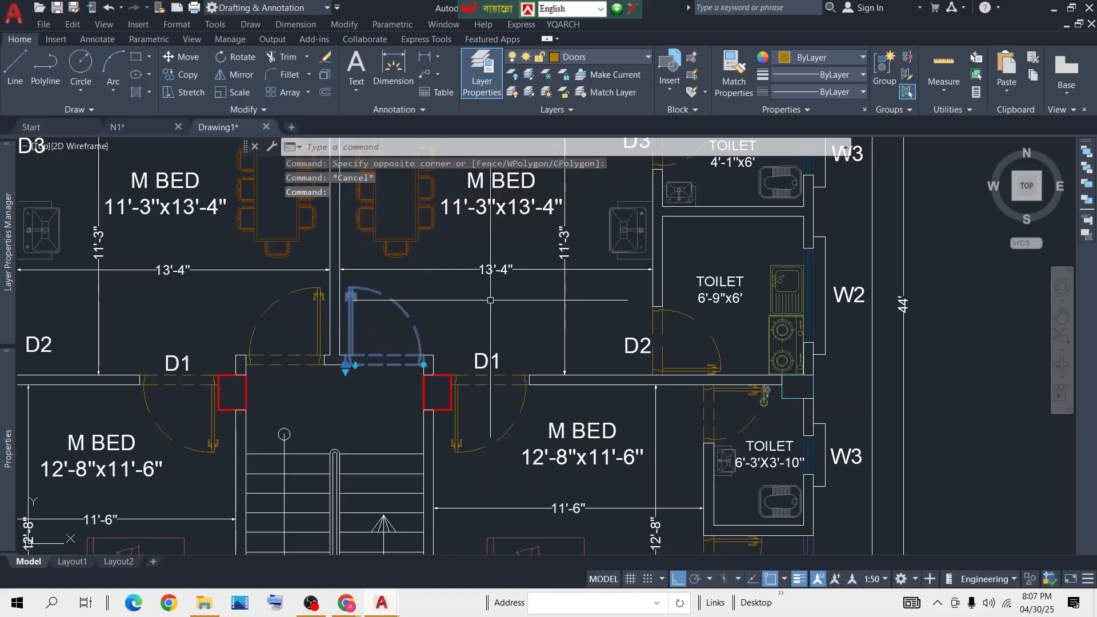
pyautogui.write('p')
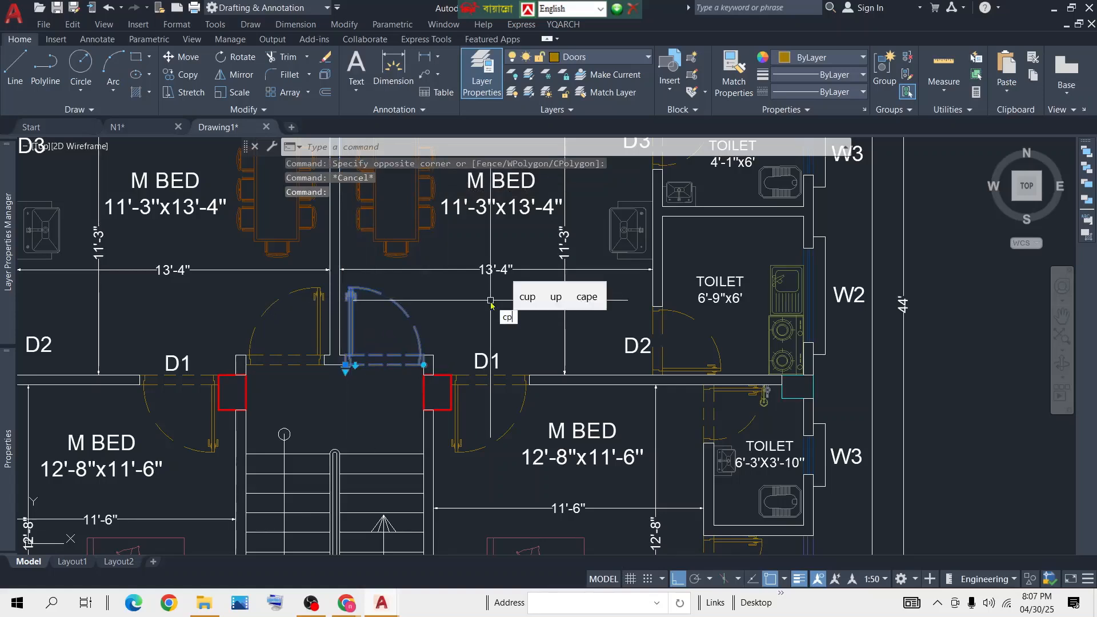
pyautogui.press('Return')
pyautogui.click(496, 324)
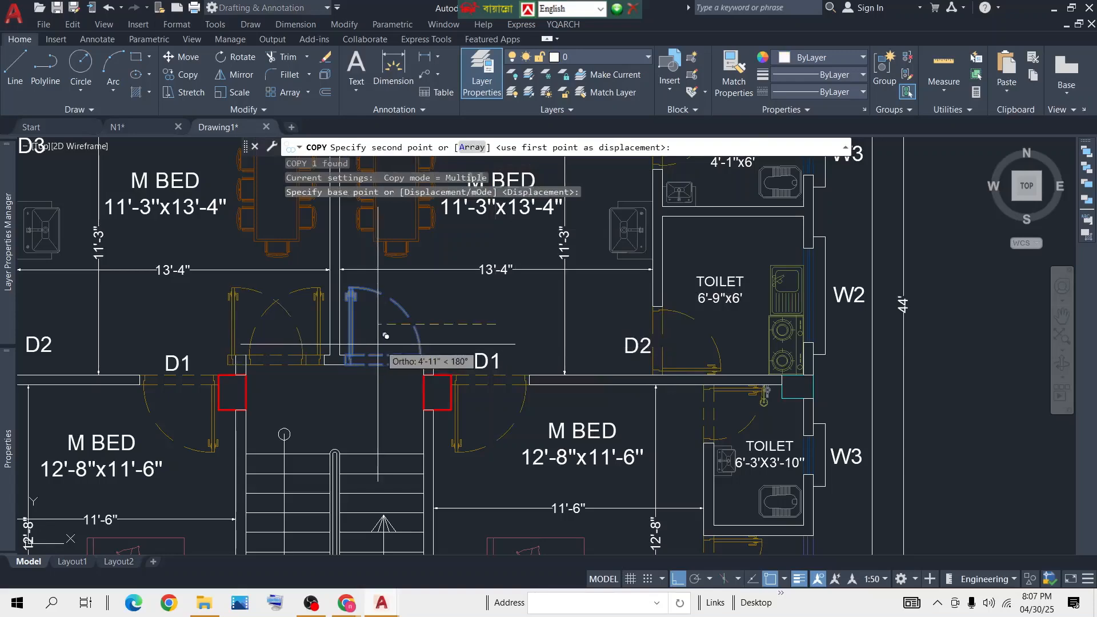
pyautogui.scroll(-8, 464, 365)
pyautogui.moveTo(305, 378); pyautogui.dragTo(520, 371, button='middle')
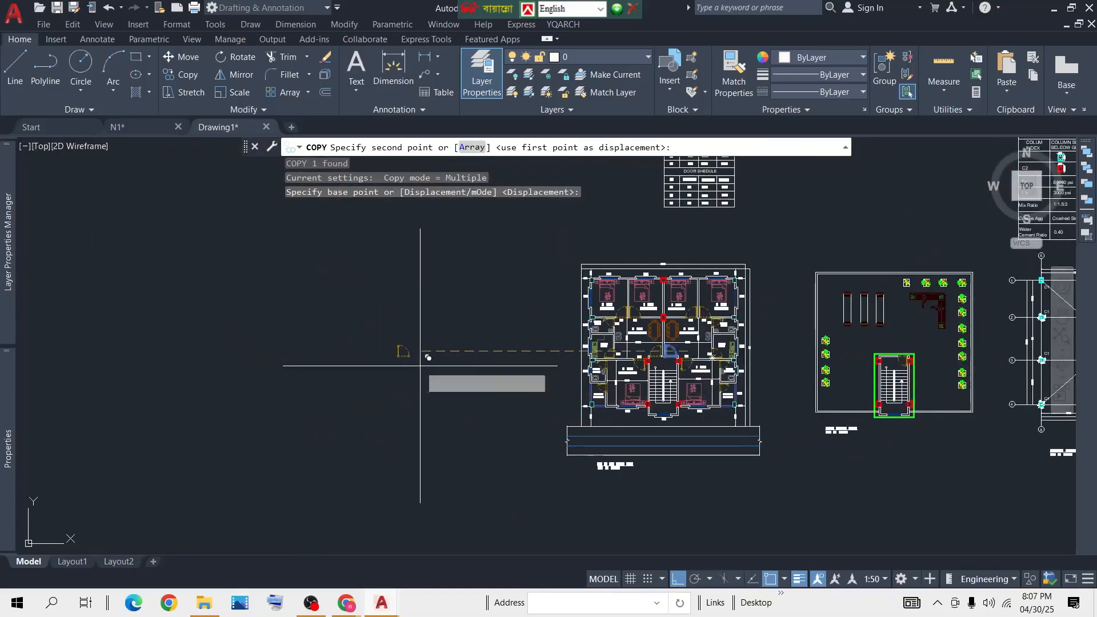
pyautogui.click(400, 354)
pyautogui.press('Return')
# Rotate the copied door 270° about the lower-right corner of its frame with Ortho on
pyautogui.scroll(6, 408, 375)
pyautogui.scroll(6, 483, 404)
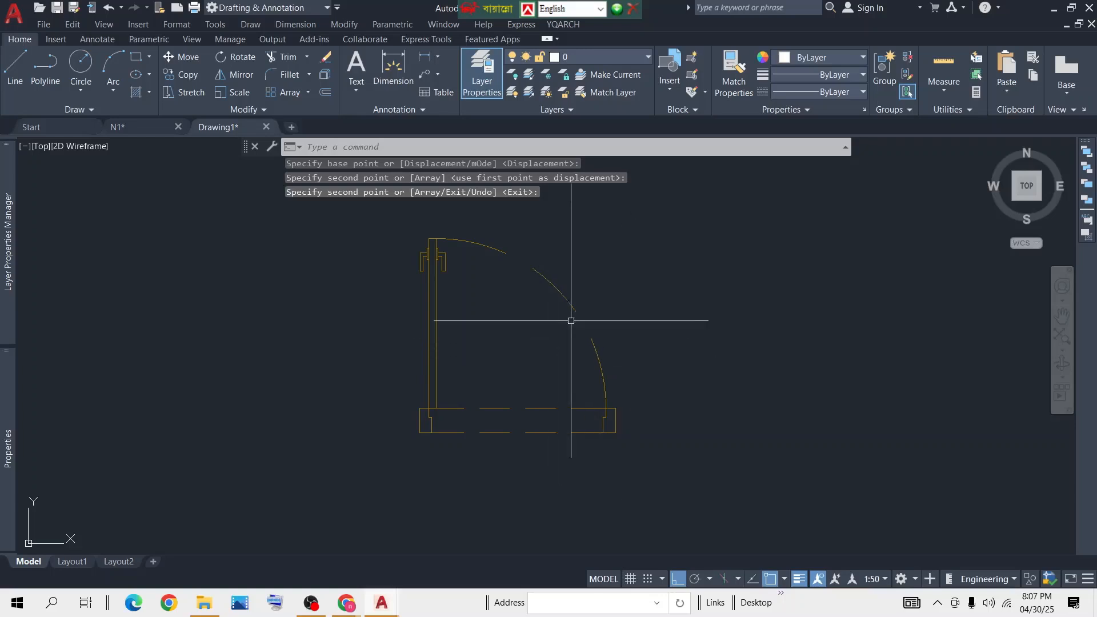
pyautogui.scroll(-2, 575, 321)
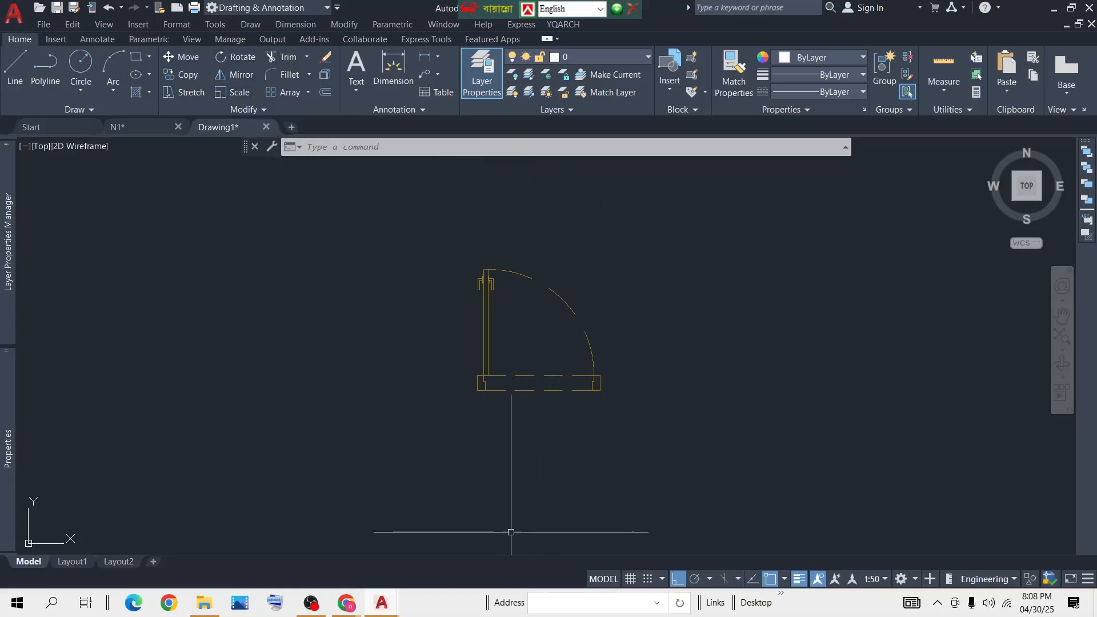
pyautogui.click(678, 272)
pyautogui.click(354, 451)
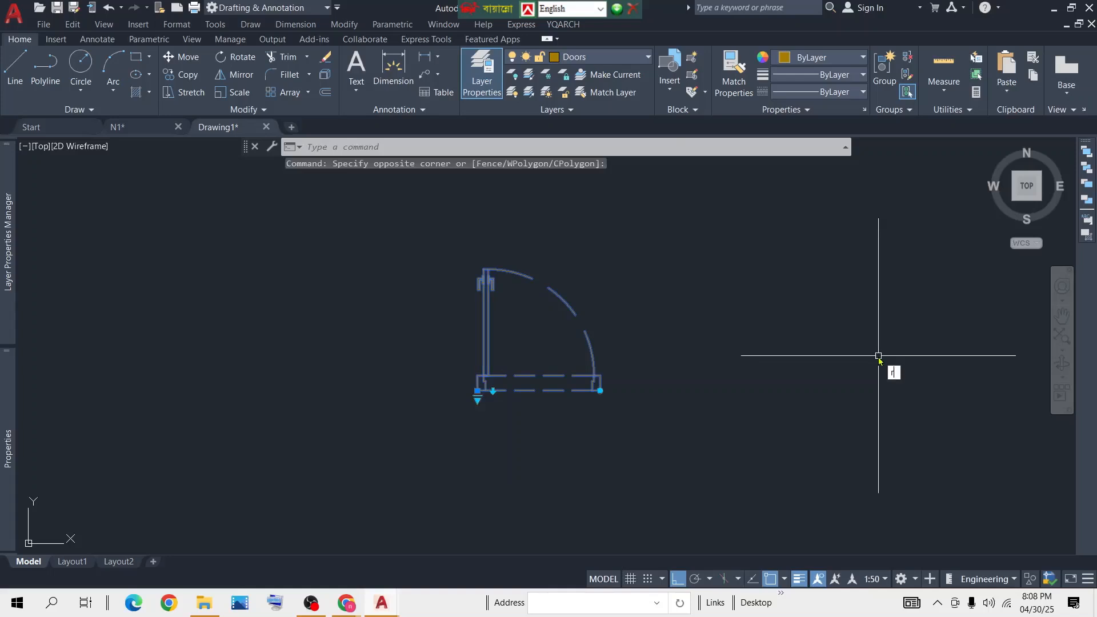
pyautogui.write('ro')
pyautogui.press('Return')
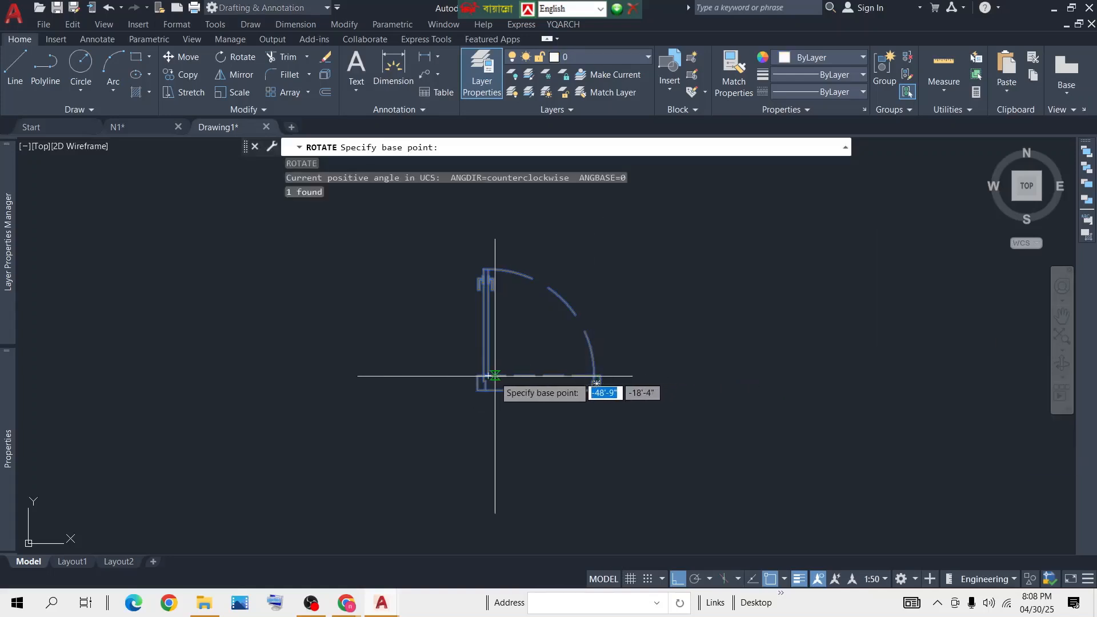
pyautogui.click(596, 382)
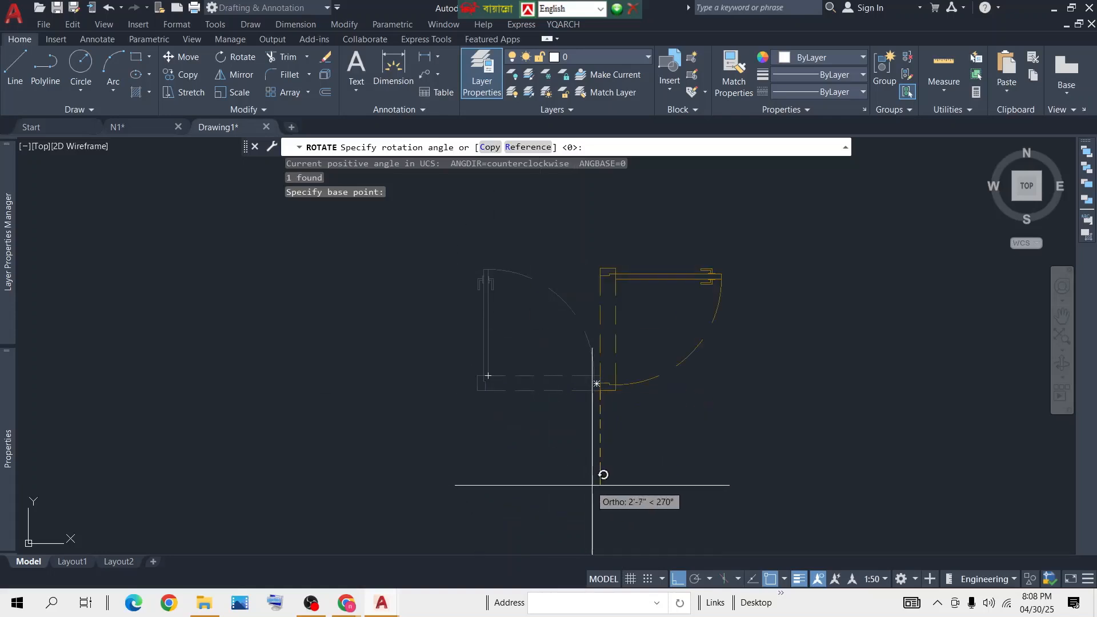
pyautogui.click(614, 472)
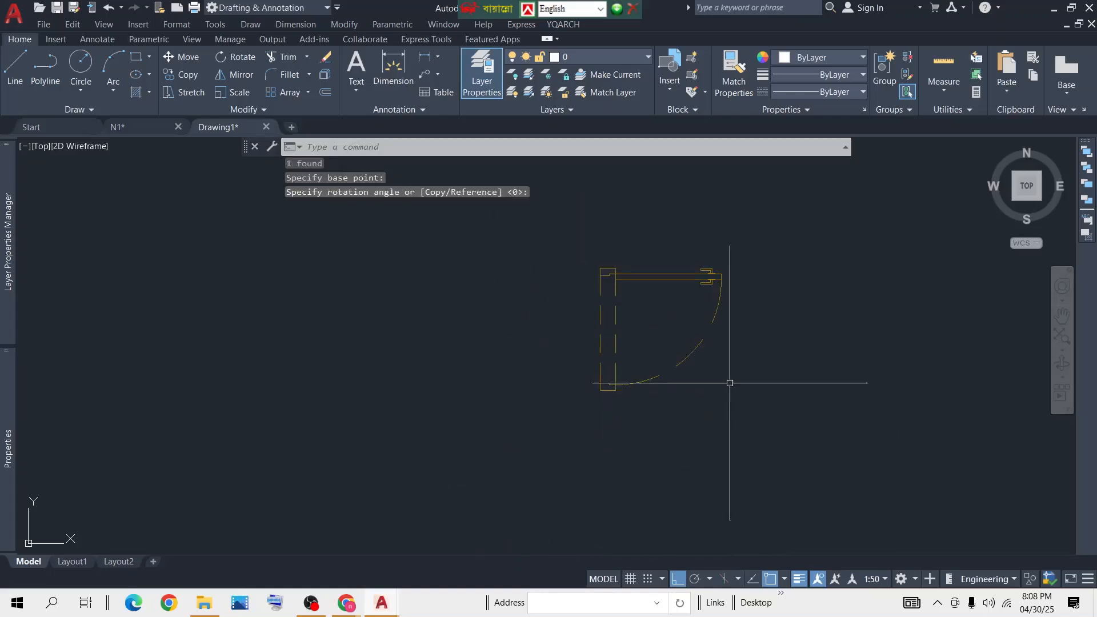
# Undo the rotation of the copied door
pyautogui.click(808, 270)
pyautogui.click(368, 436)
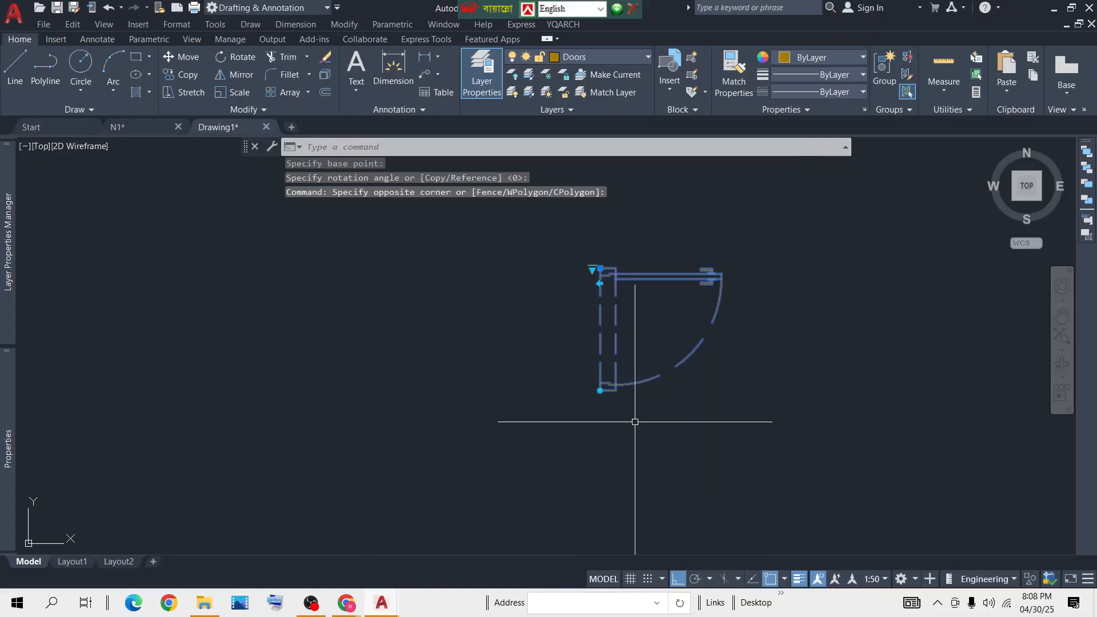
pyautogui.hotkey('ctrl', 'z')
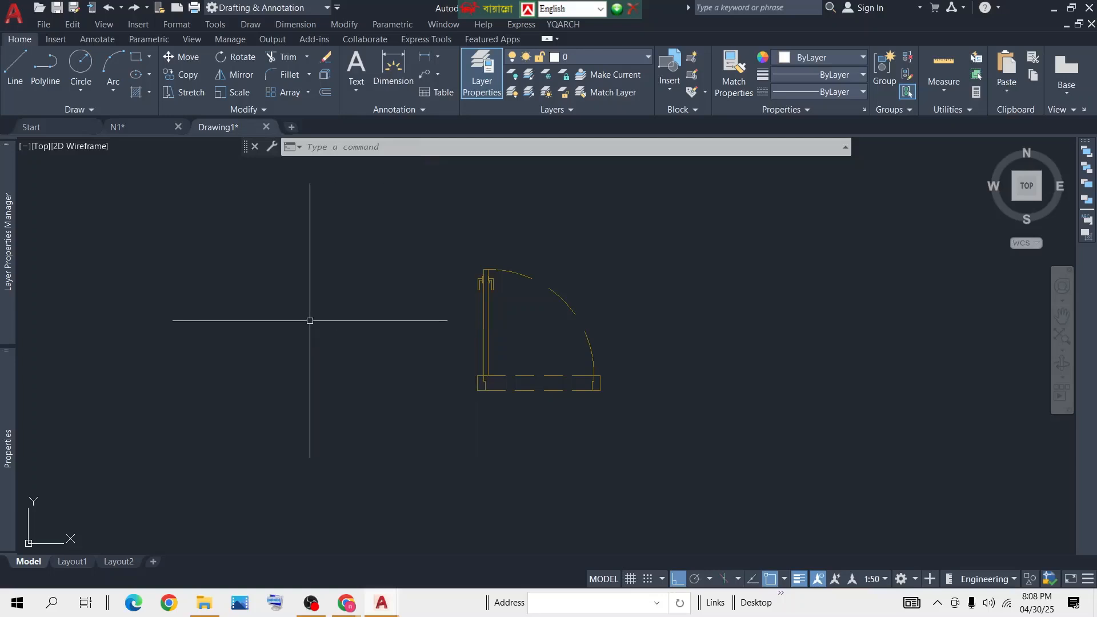
# Select the whole copied door with a crossing selection and begin entering a modify command
pyautogui.click(661, 256)
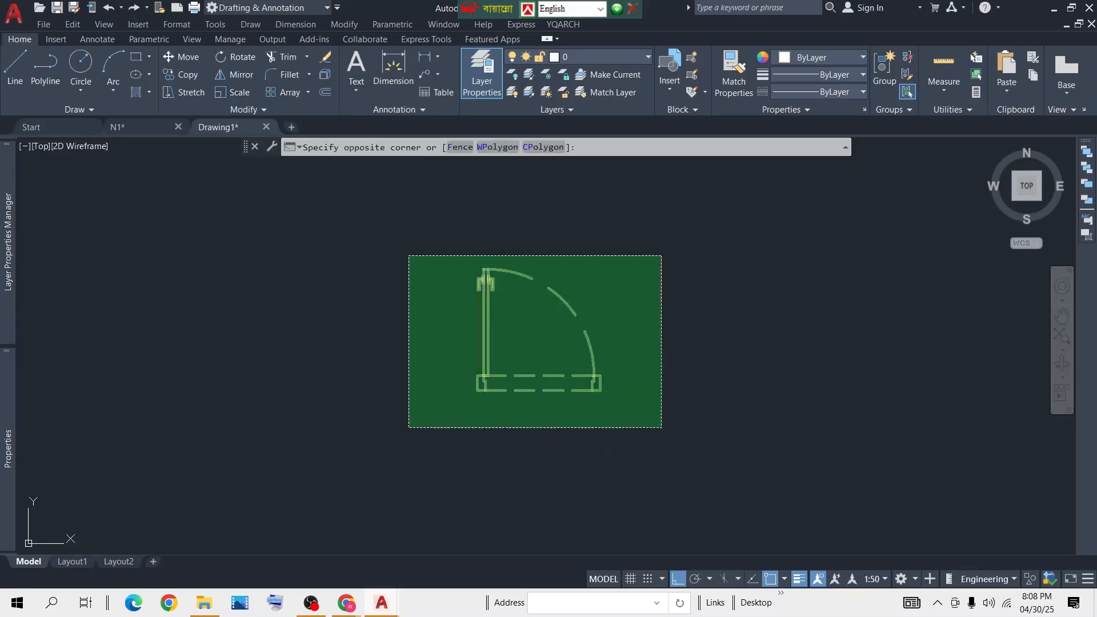
pyautogui.click(409, 427)
pyautogui.write('m')
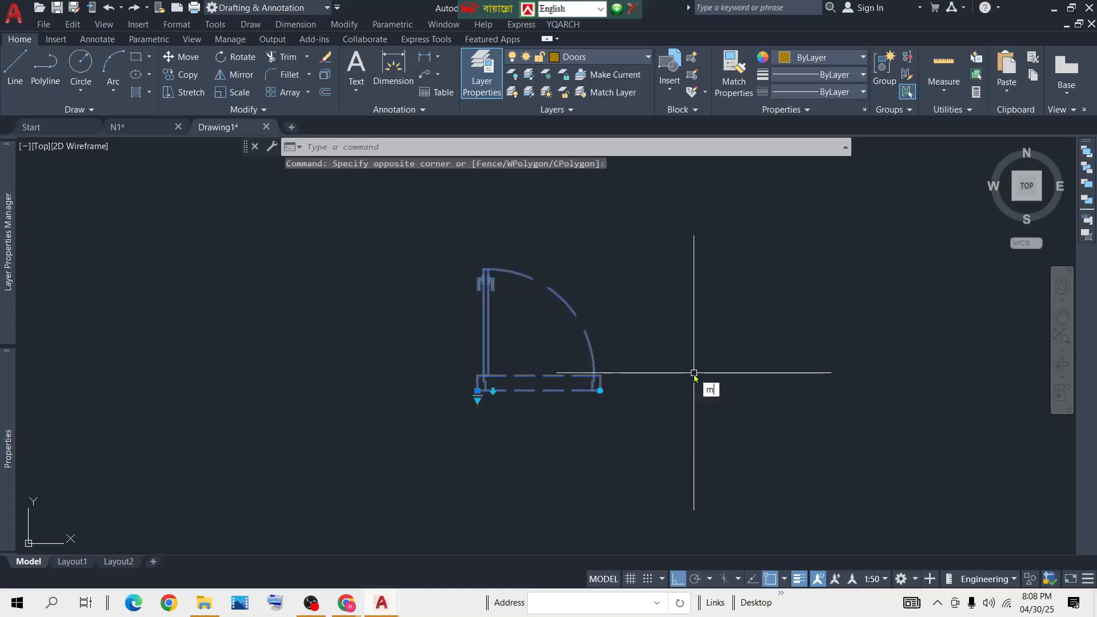
# Mirror the selected door about a vertical line through its lower hinge-side corner, keeping the original
pyautogui.write('i')
pyautogui.press('Return')
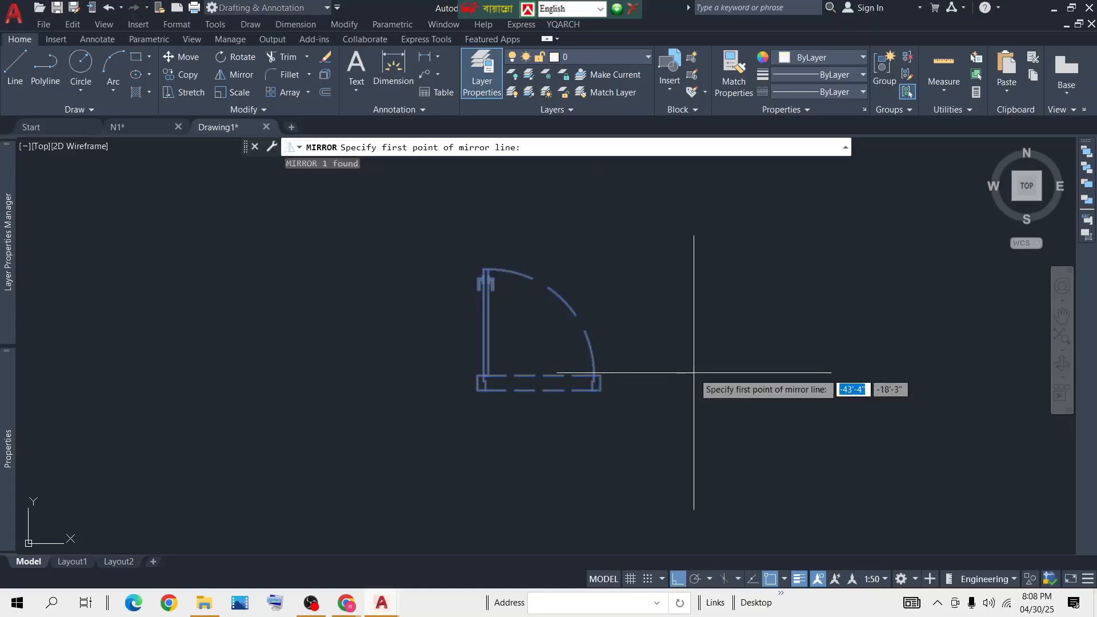
pyautogui.click(478, 391)
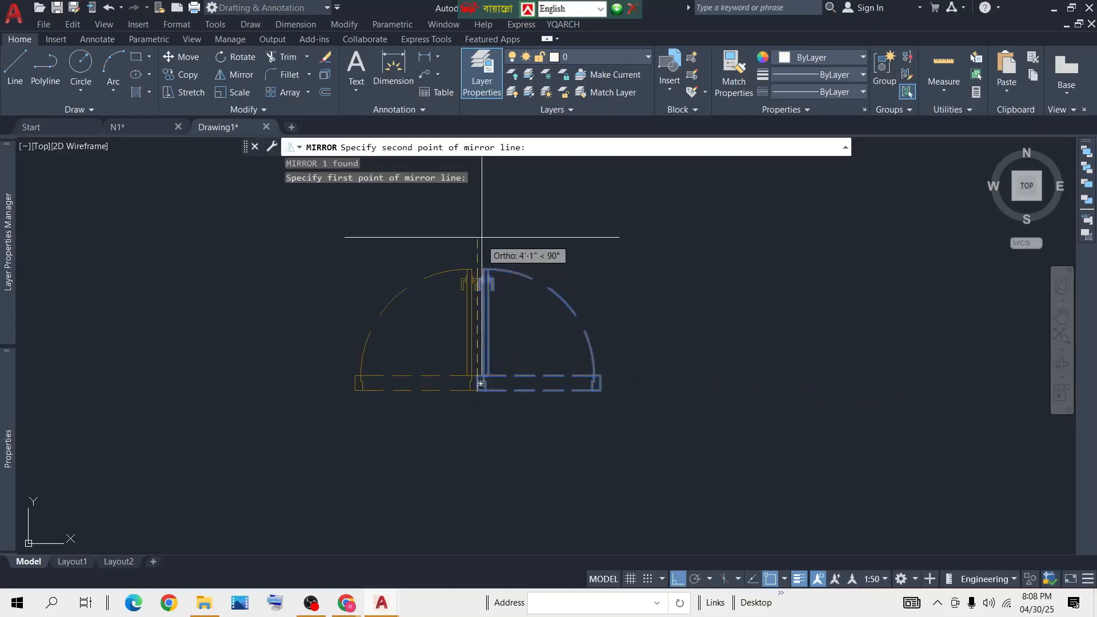
pyautogui.click(482, 237)
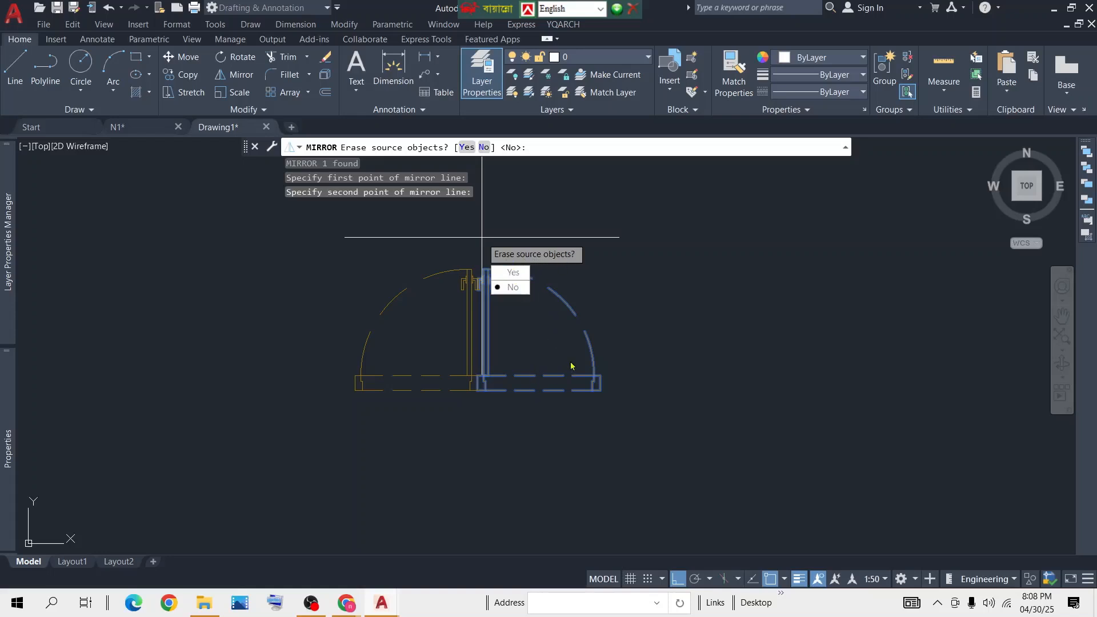
pyautogui.click(514, 288)
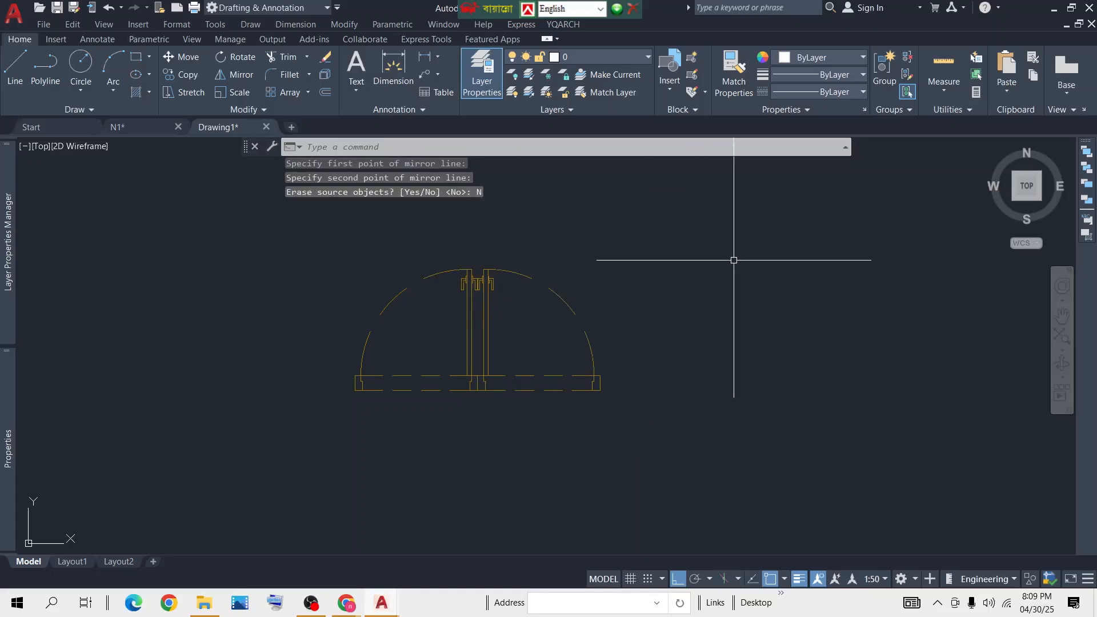
# Mirror both doors downward about the horizontal line along their base, keeping the originals
pyautogui.click(702, 247)
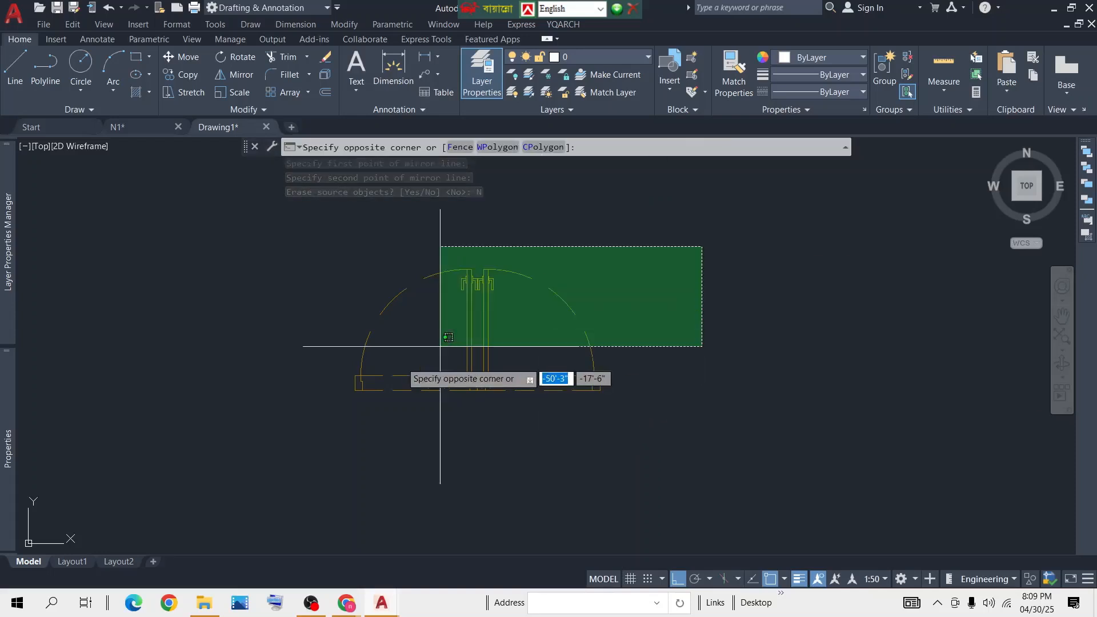
pyautogui.click(183, 448)
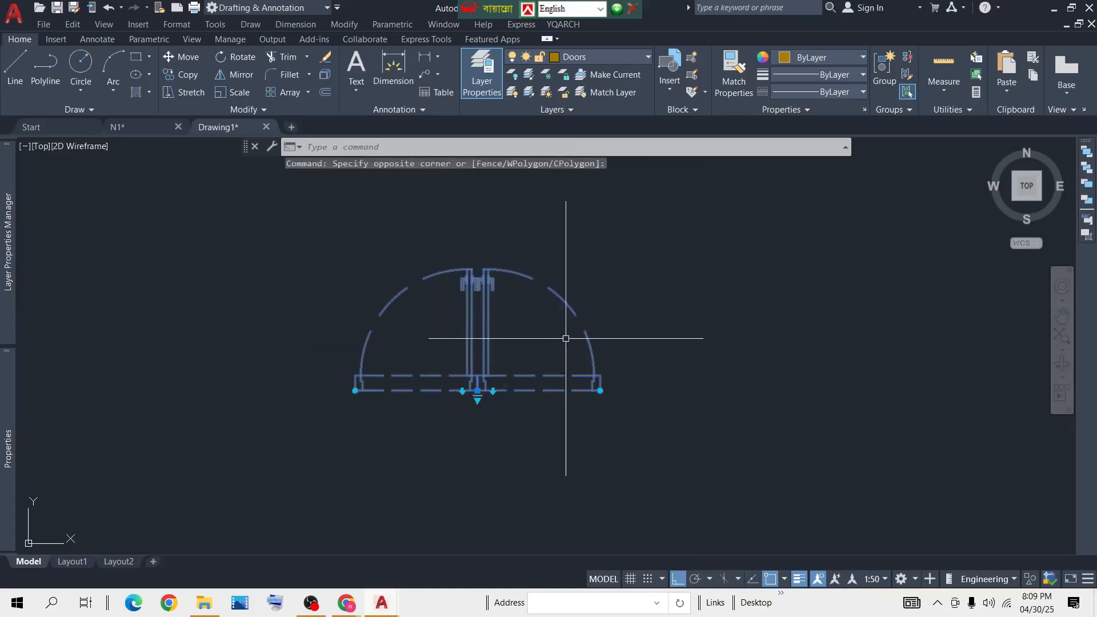
pyautogui.write('mi')
pyautogui.press('Return')
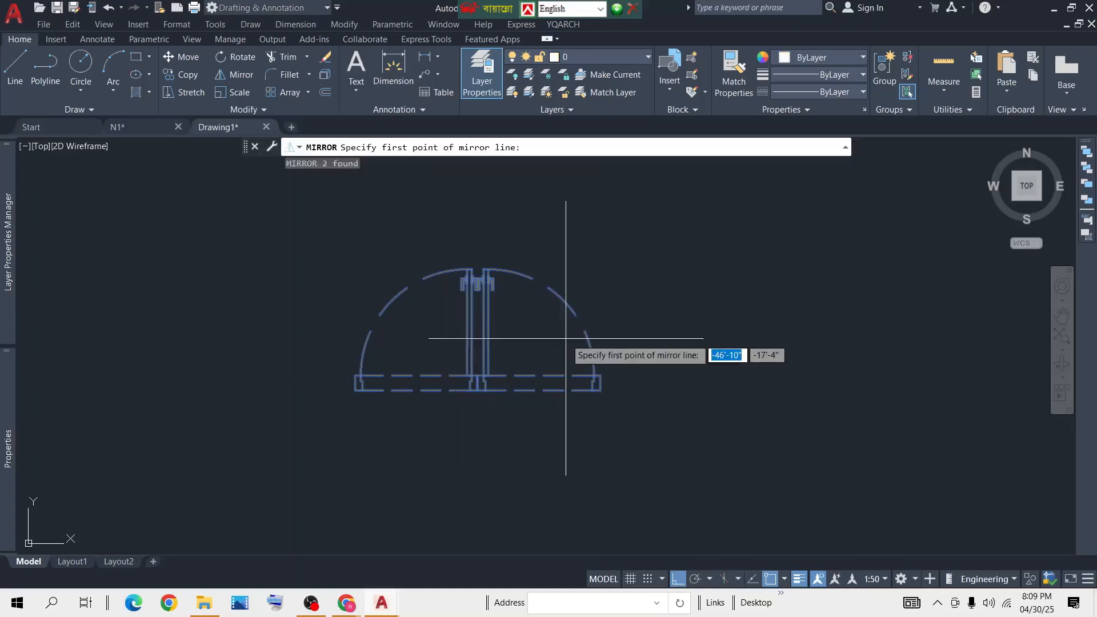
pyautogui.click(600, 391)
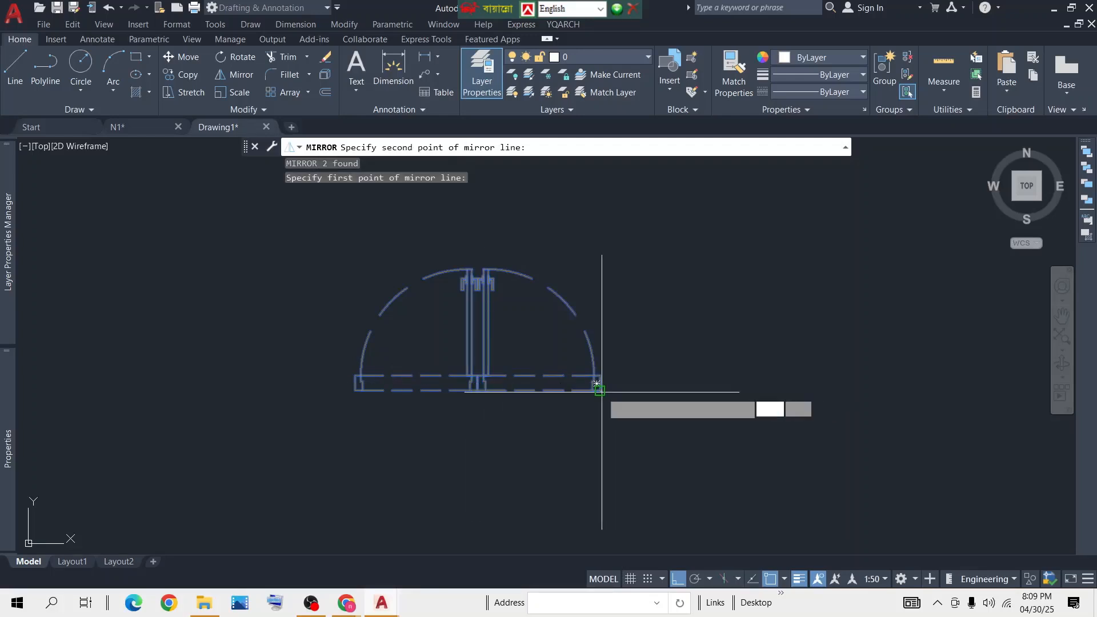
pyautogui.click(694, 392)
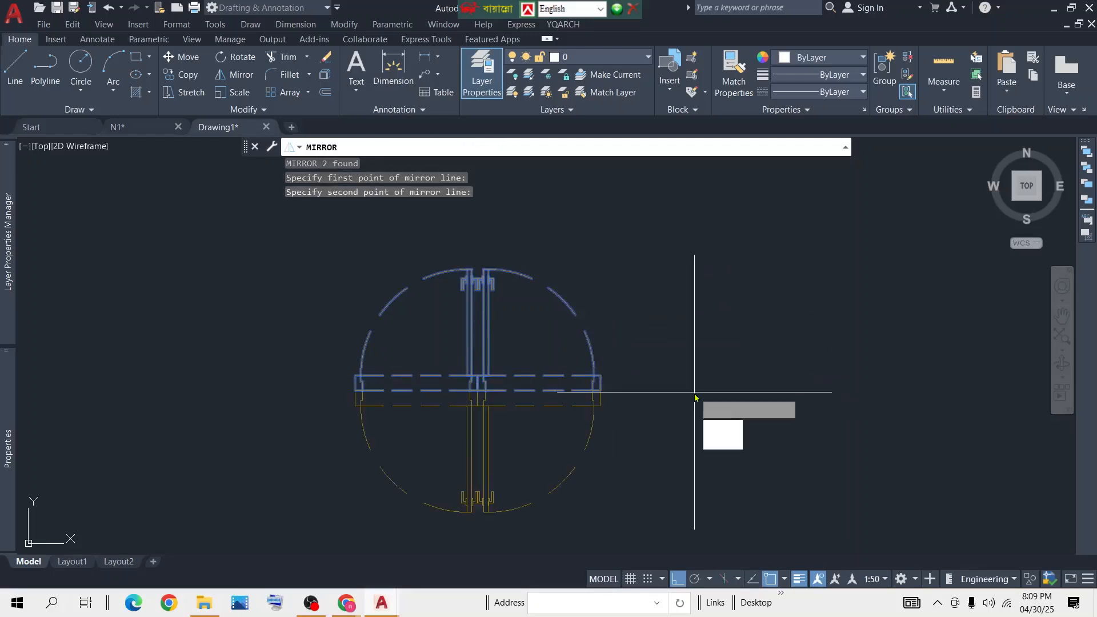
pyautogui.click(723, 442)
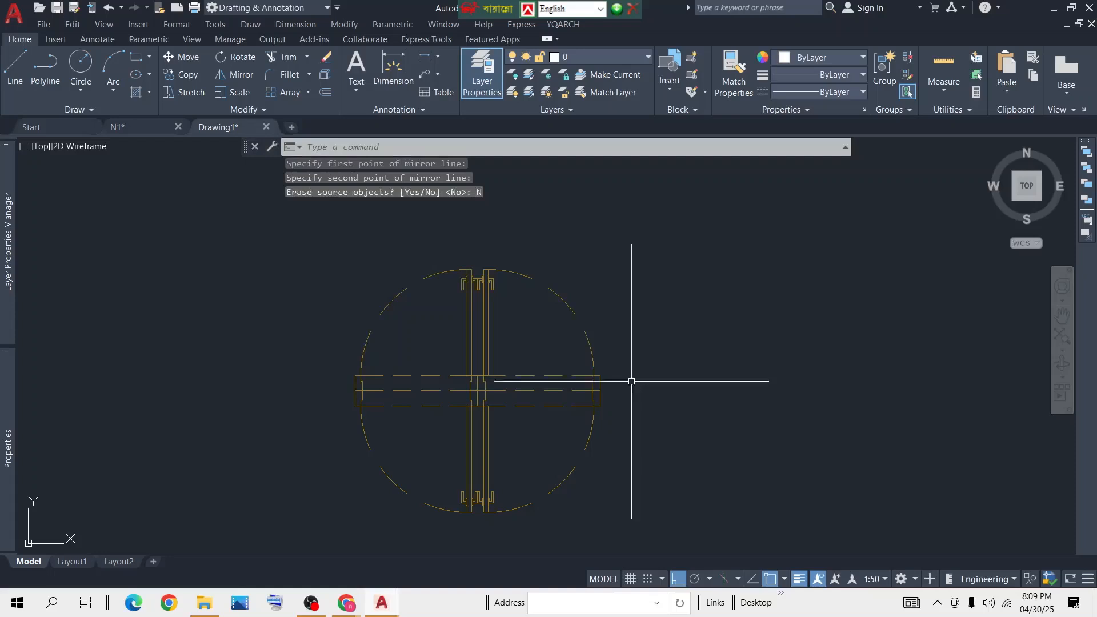
# Move the upper pair of doors straight up by about 1'-8" to separate it from the lower pair
pyautogui.click(731, 244)
pyautogui.click(232, 324)
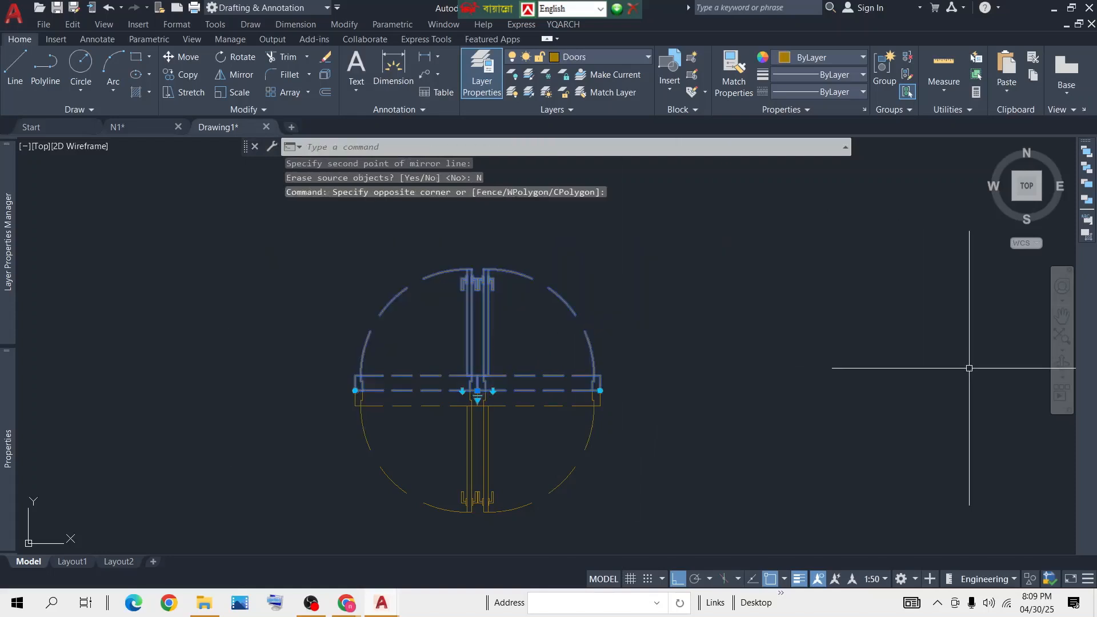
pyautogui.write('m')
pyautogui.press('Return')
pyautogui.click(662, 369)
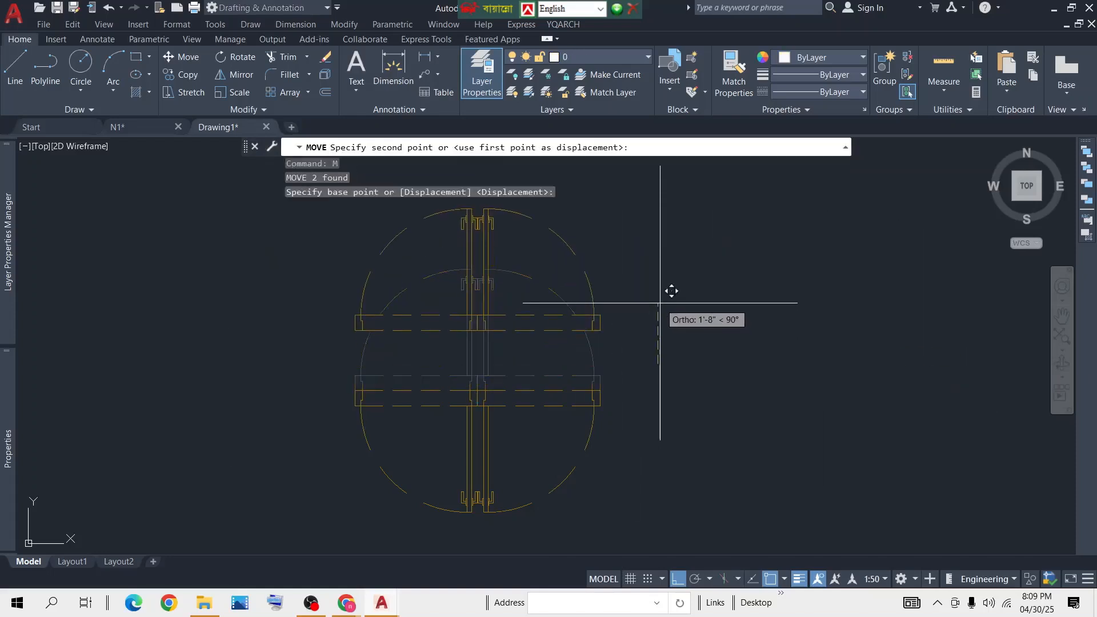
pyautogui.click(674, 380)
pyautogui.click(675, 378)
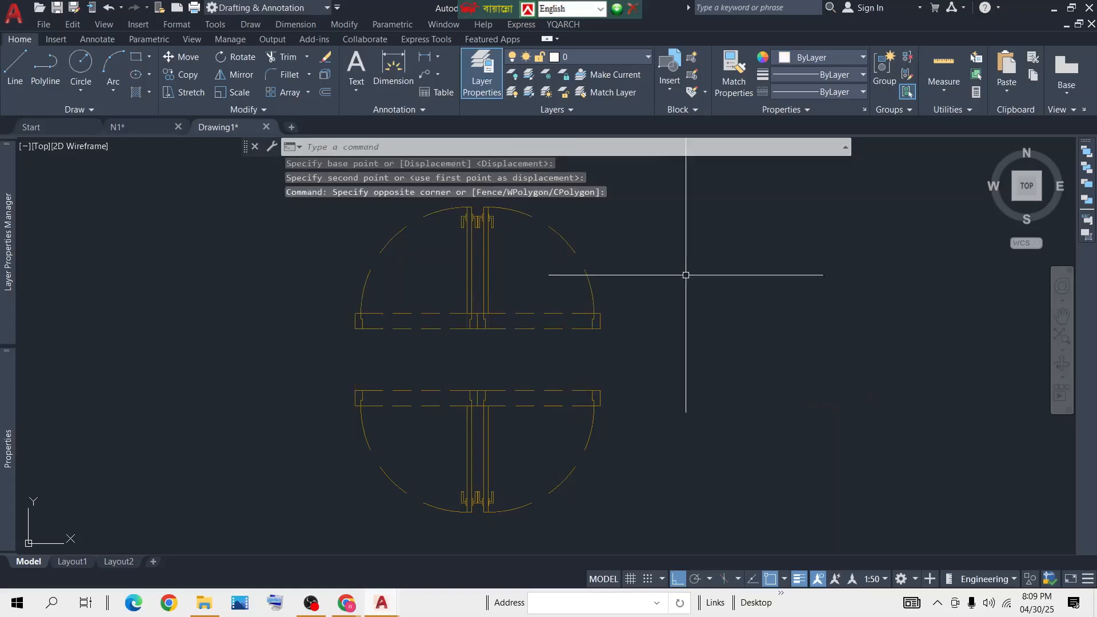
# Move the two doors on the right side horizontally to the right, leaving a gap between the four doors
pyautogui.click(686, 253)
pyautogui.click(576, 307)
pyautogui.write('m')
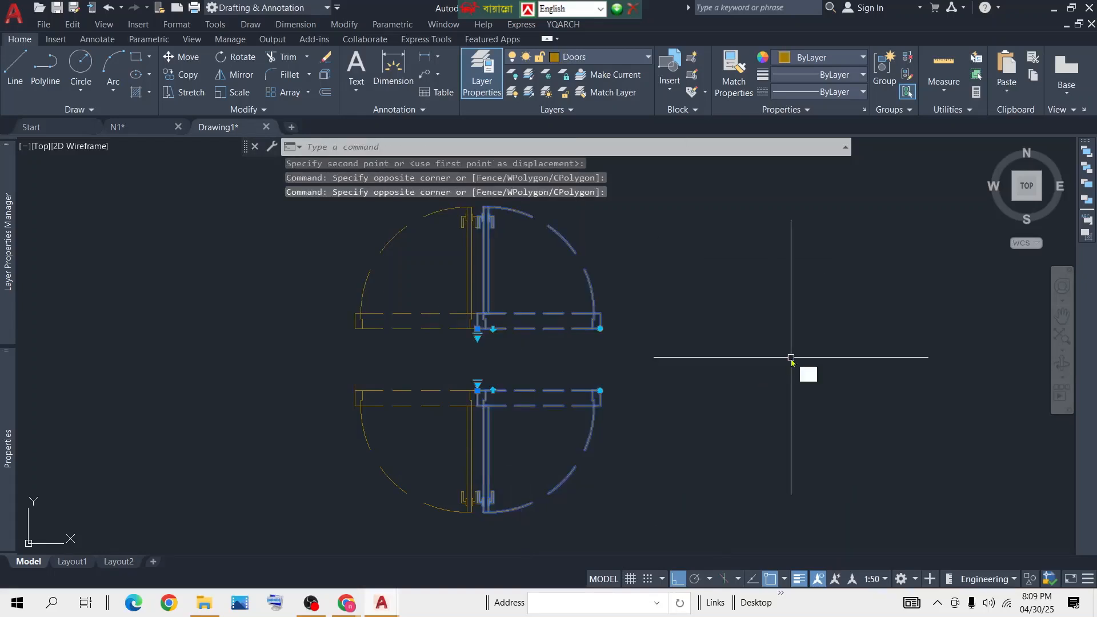
pyautogui.press('Return')
pyautogui.click(677, 371)
pyautogui.click(808, 379)
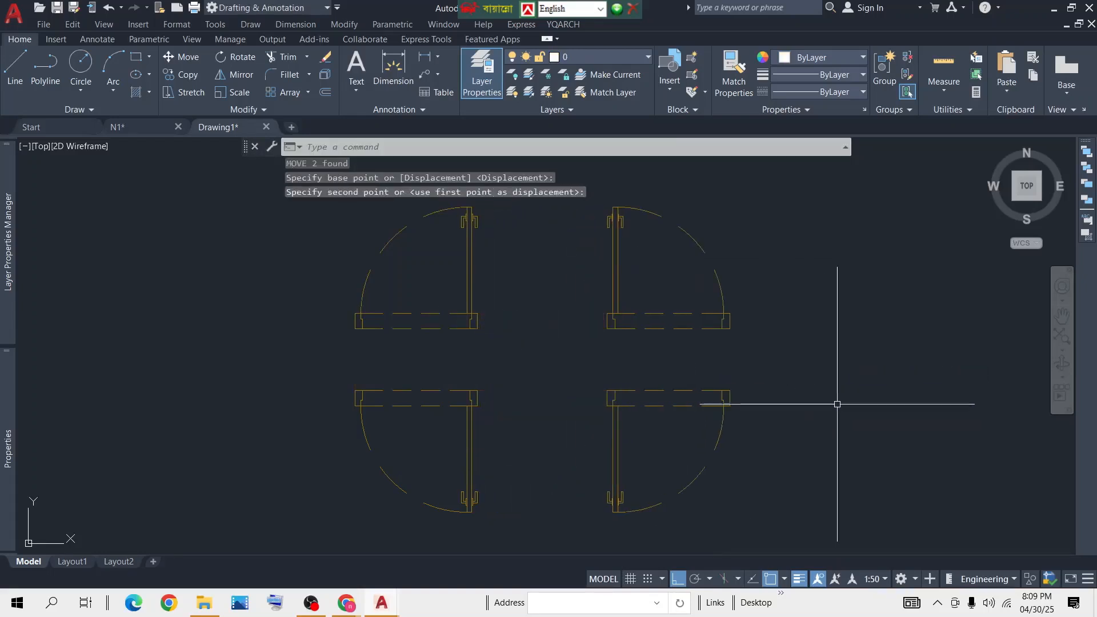
pyautogui.moveTo(775, 381); pyautogui.dragTo(722, 400, button='middle')
pyautogui.scroll(-2, 723, 399)
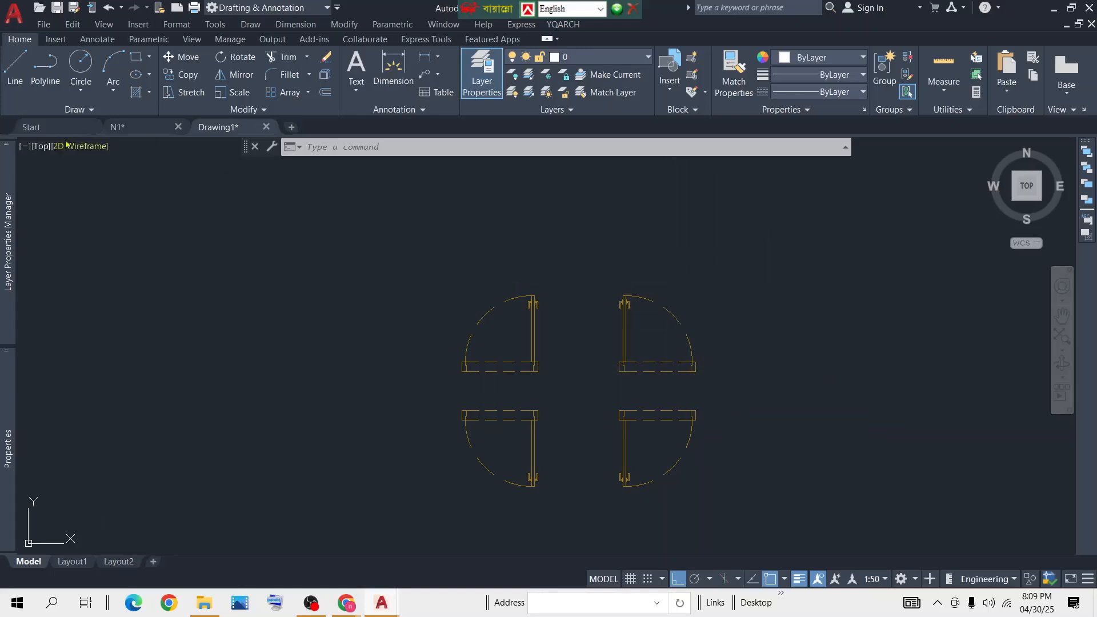
# Switch to the N1 drawing and scale up the divided rectangle freehand from its lower-right corner
pyautogui.click(129, 128)
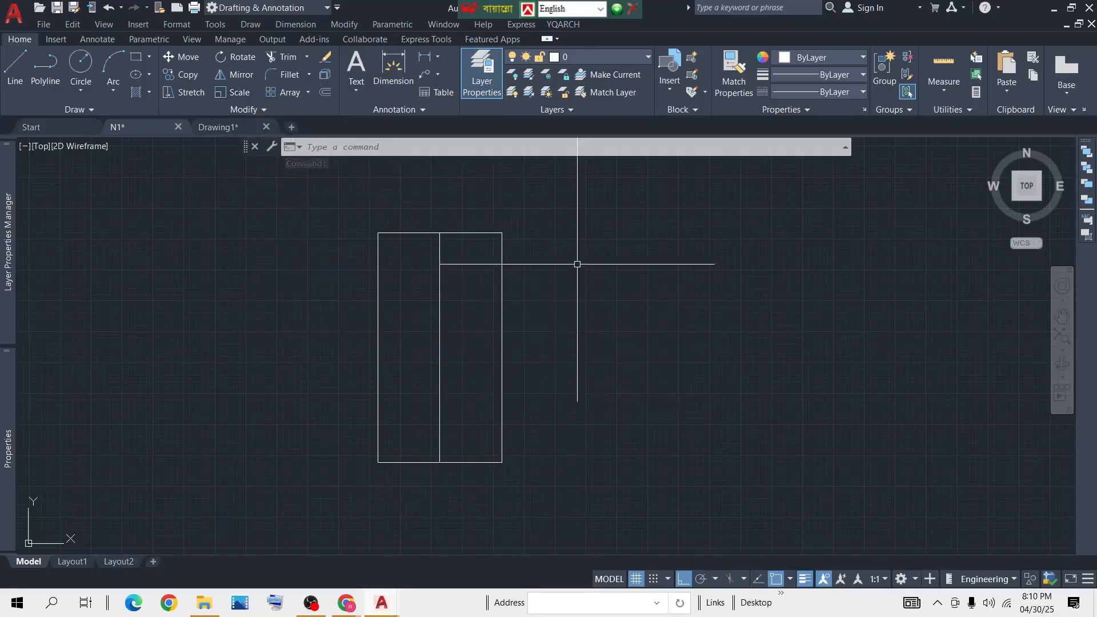
pyautogui.click(588, 214)
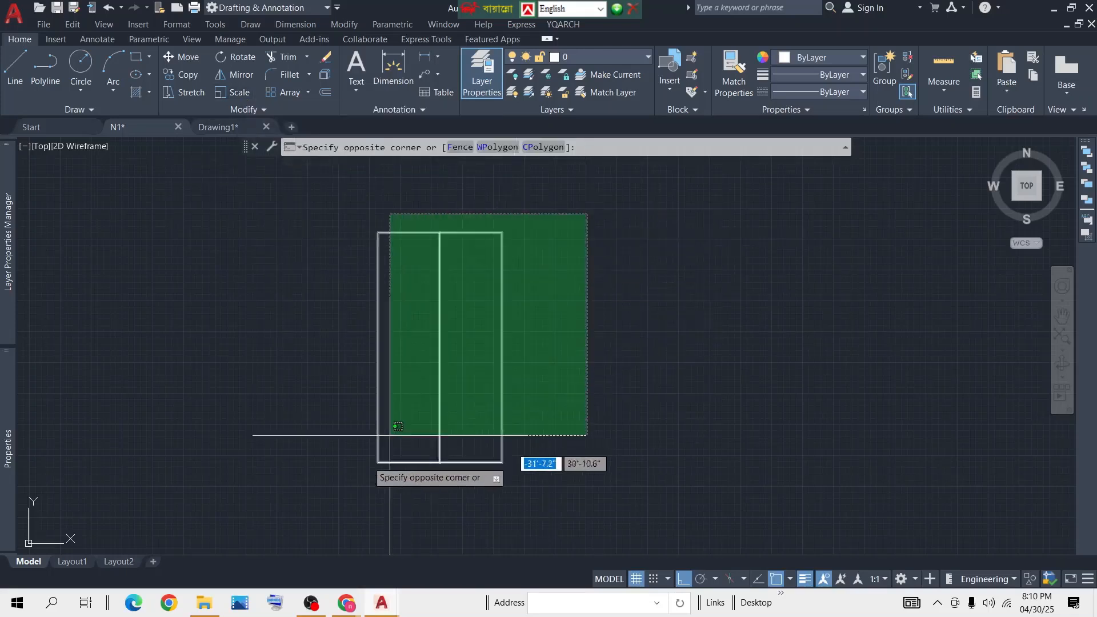
pyautogui.click(338, 490)
pyautogui.write('s')
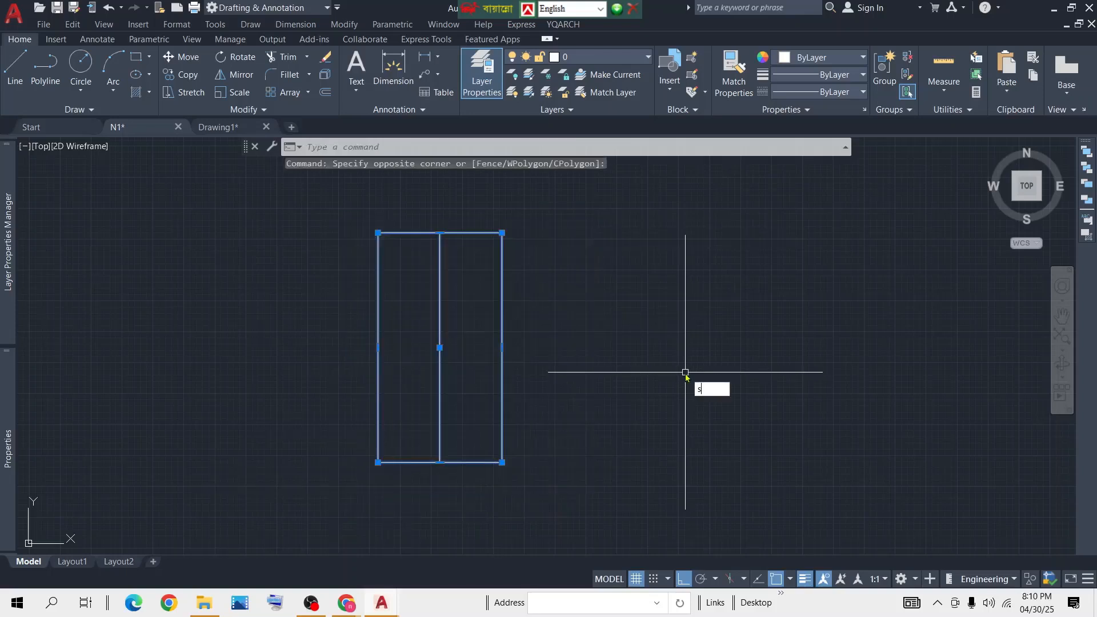
pyautogui.write('c')
pyautogui.press('Return')
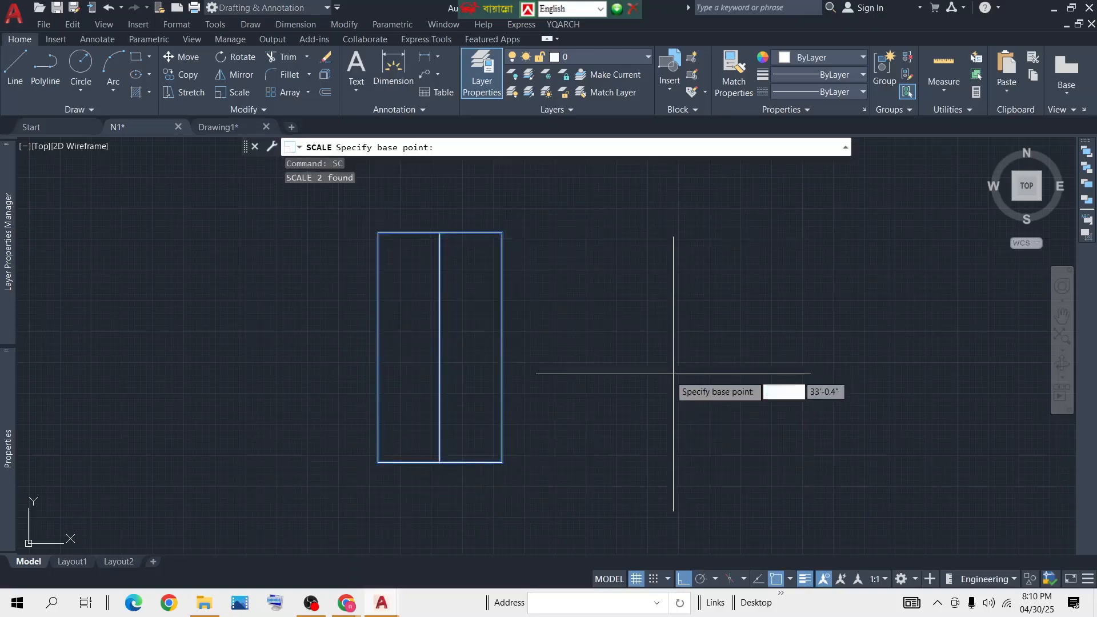
pyautogui.click(503, 462)
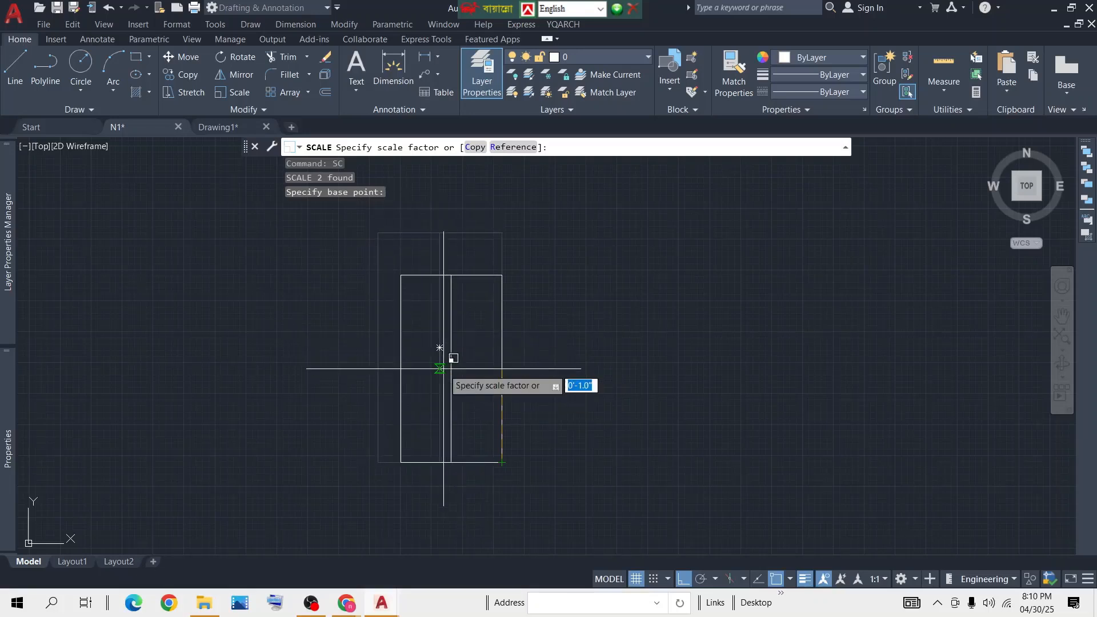
pyautogui.click(420, 329)
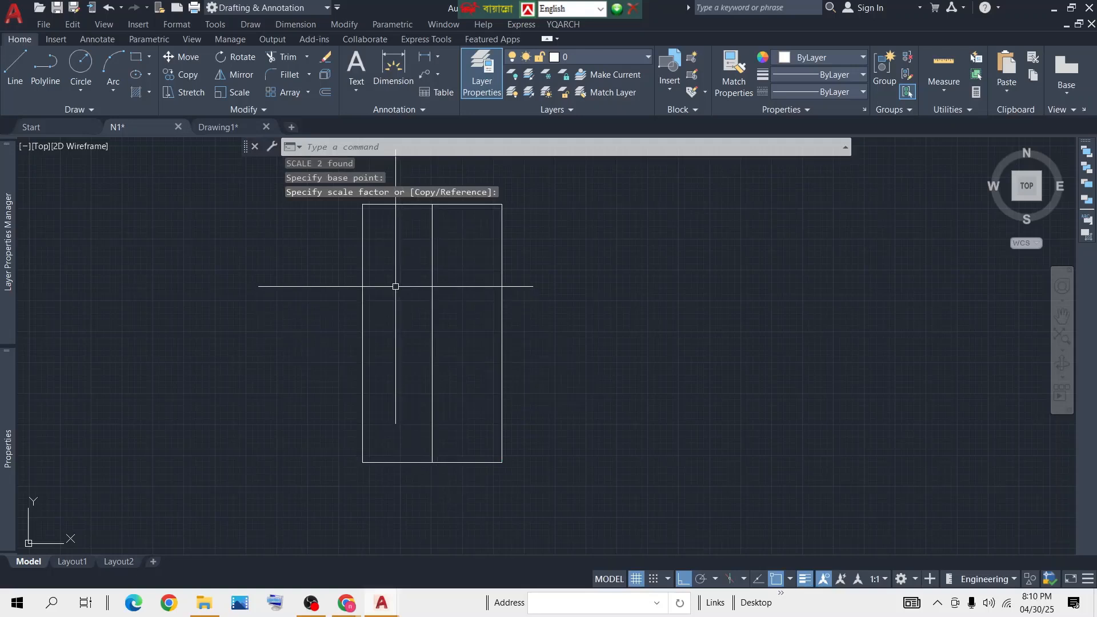
# Trim away the rectangle's top edge, middle divider and both vertical sides, leaving only the bottom line
pyautogui.moveTo(399, 296); pyautogui.dragTo(401, 321, button='middle')
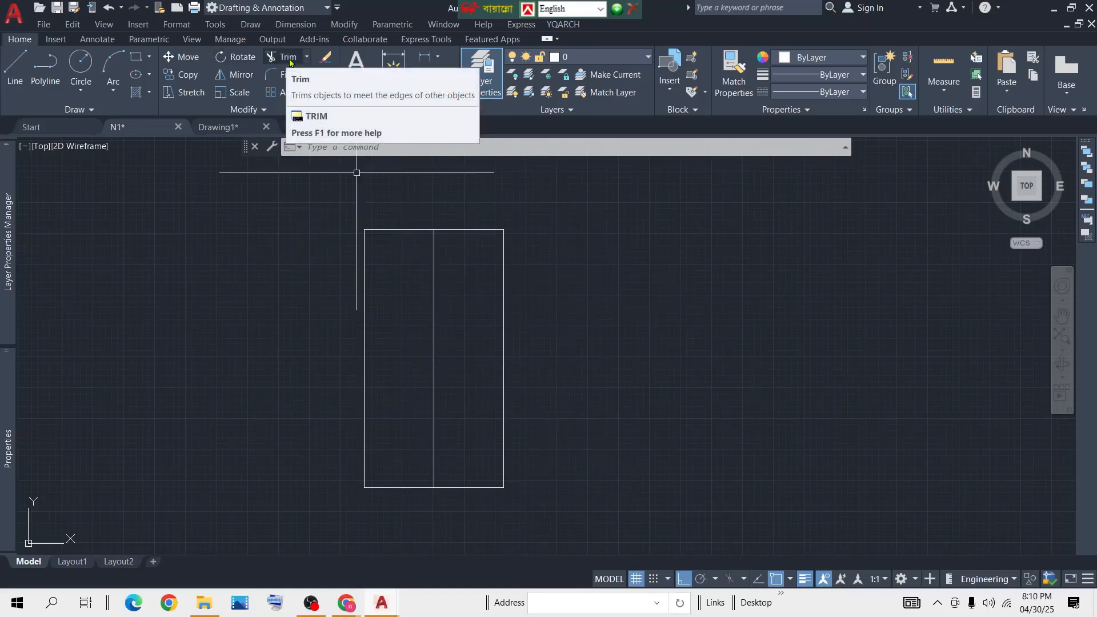
pyautogui.click(307, 57)
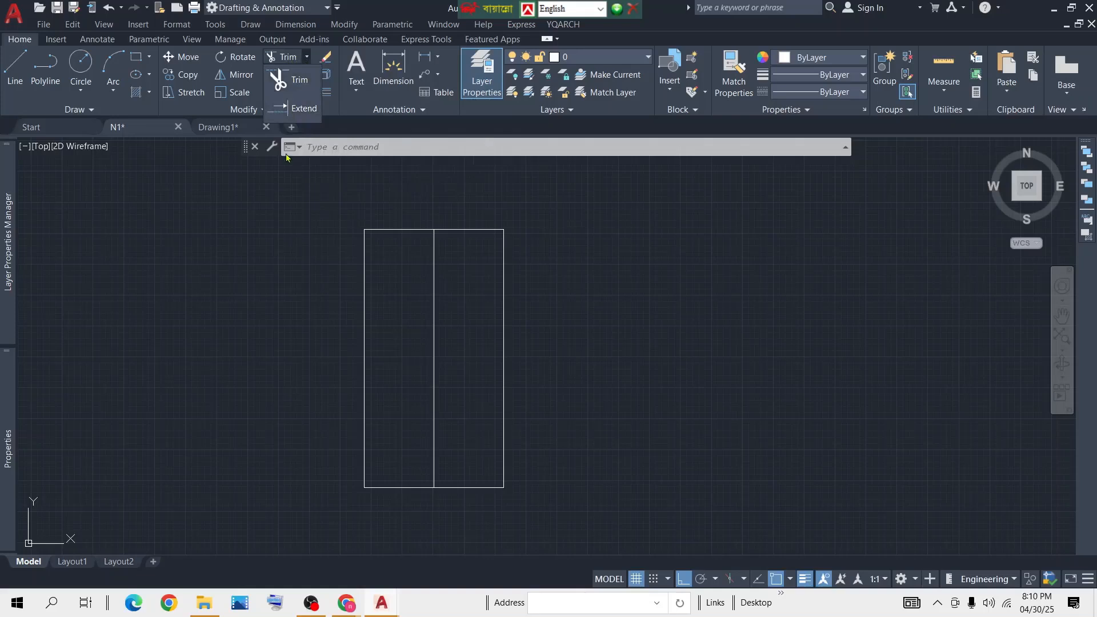
pyautogui.click(287, 58)
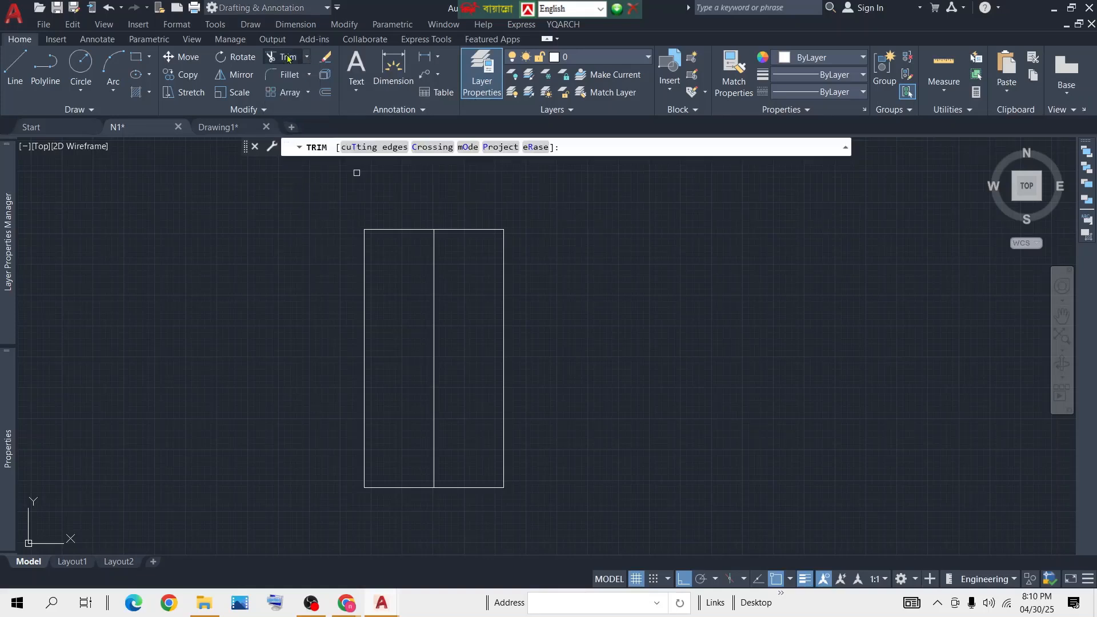
pyautogui.click(410, 229)
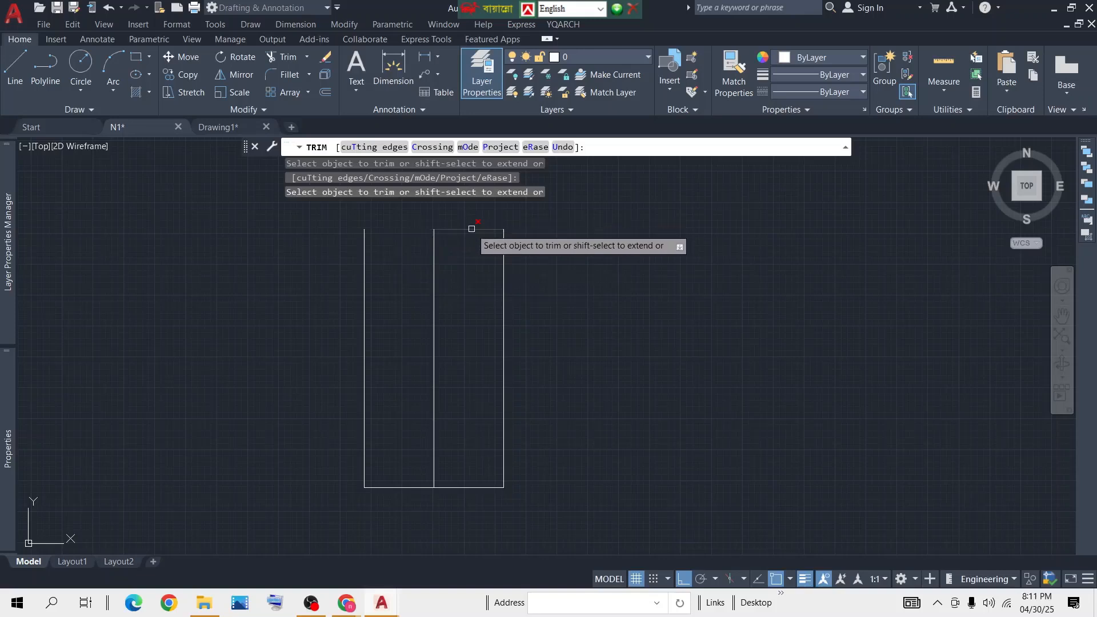
pyautogui.click(443, 230)
pyautogui.click(433, 268)
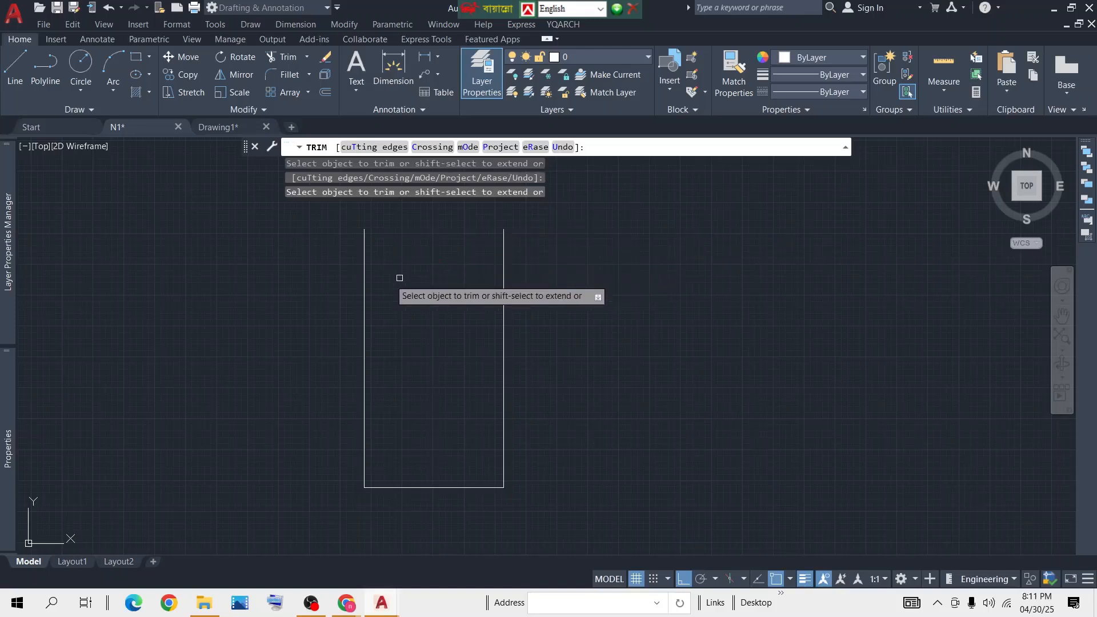
pyautogui.click(365, 291)
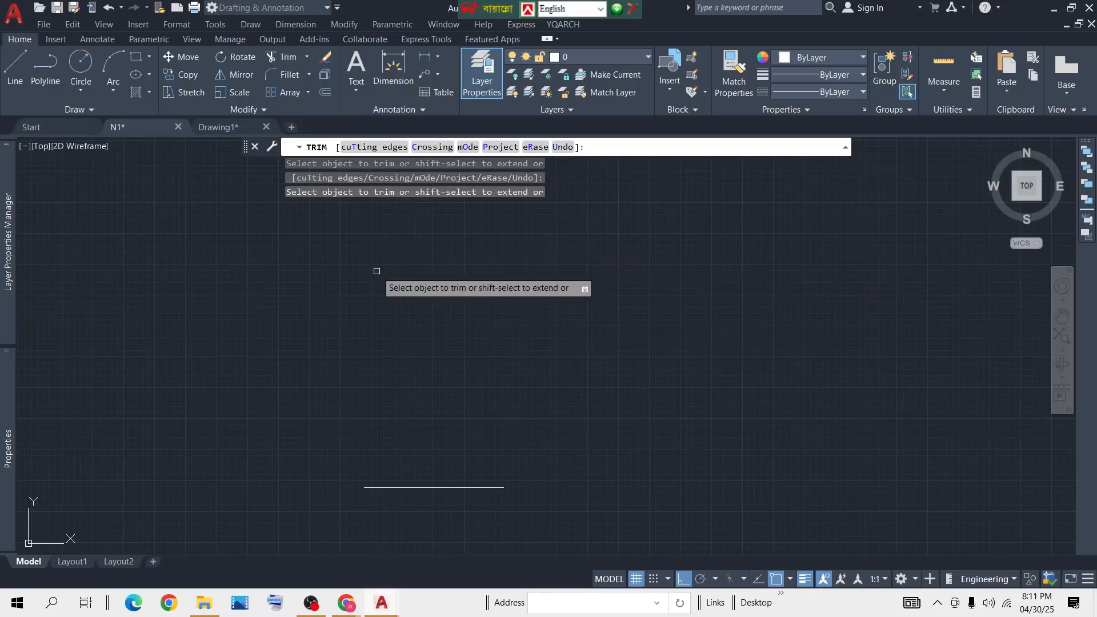
pyautogui.press('Return')
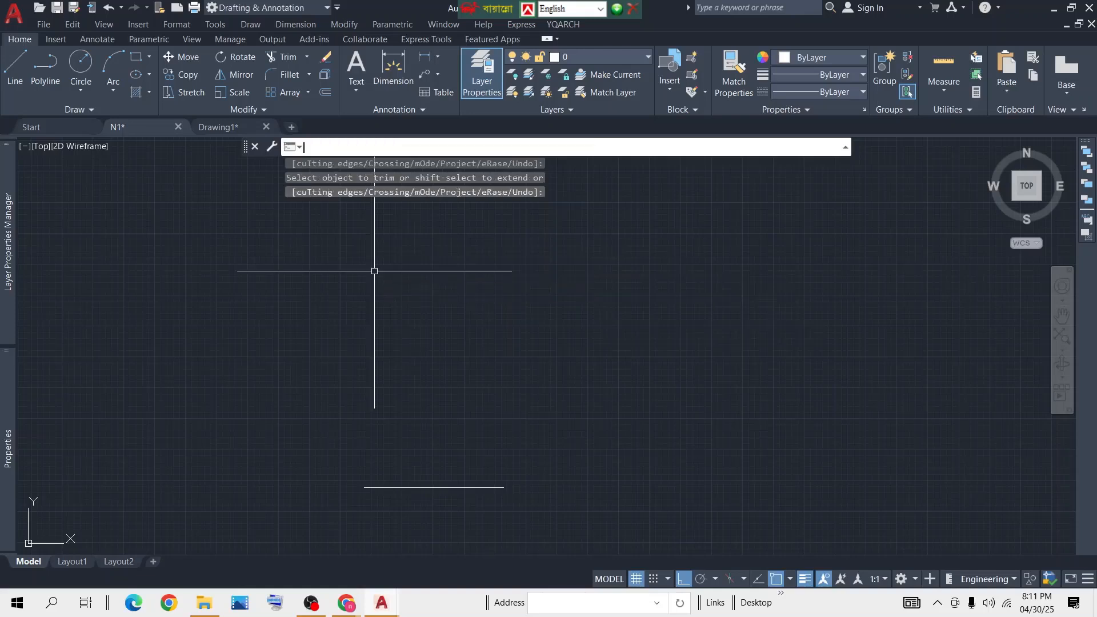
# Draw a vertical line about 7'-11" long to the left of the remaining horizontal line
pyautogui.moveTo(433, 445); pyautogui.dragTo(469, 377, button='middle')
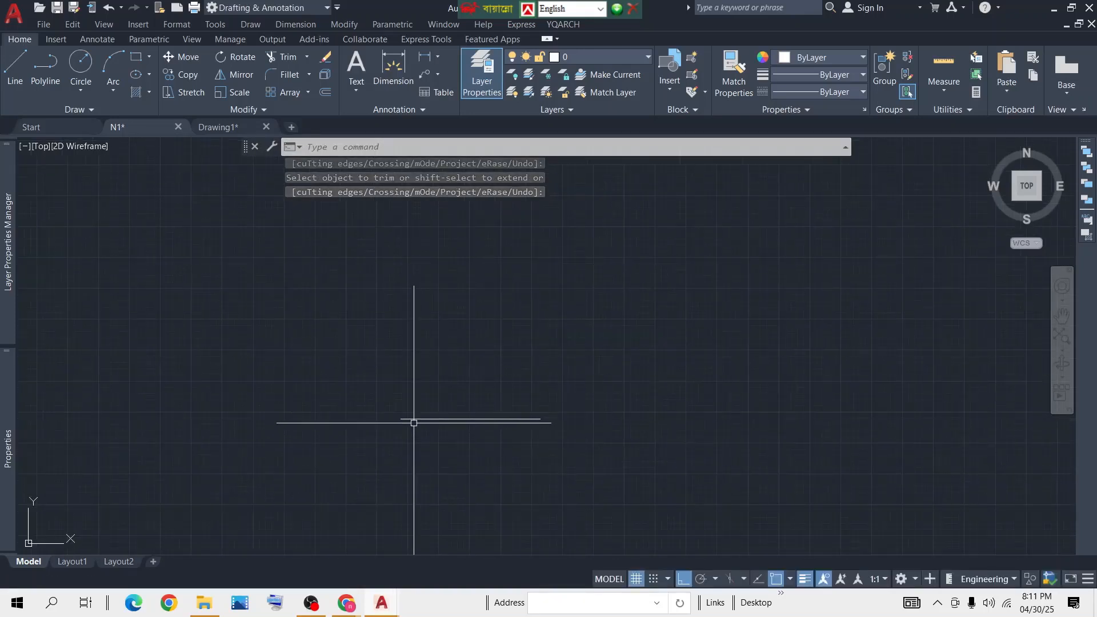
pyautogui.click(15, 67)
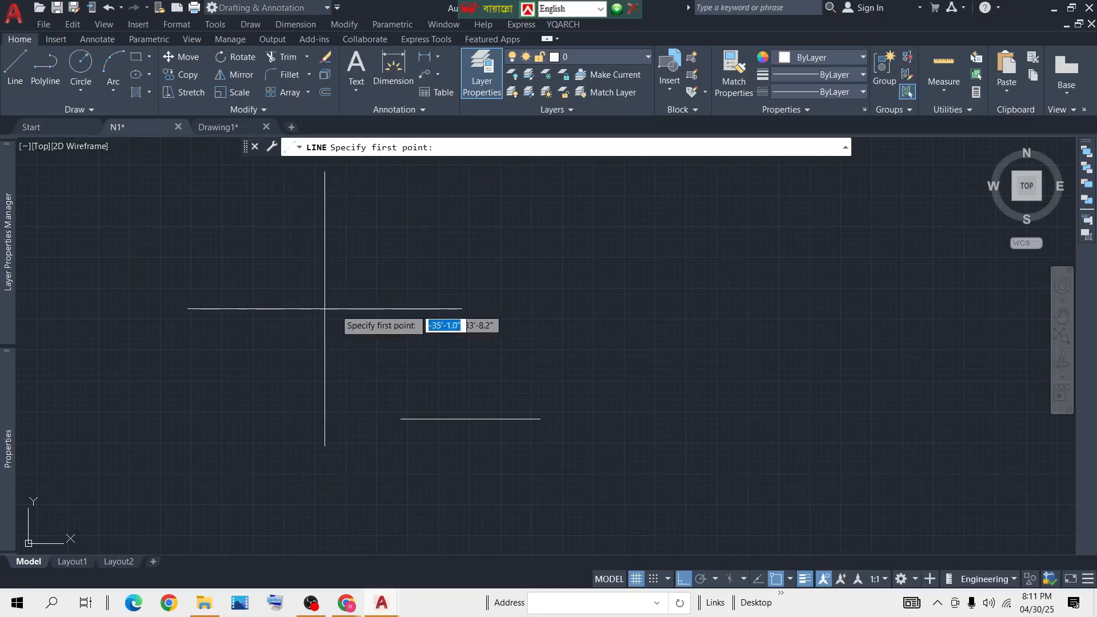
pyautogui.click(364, 309)
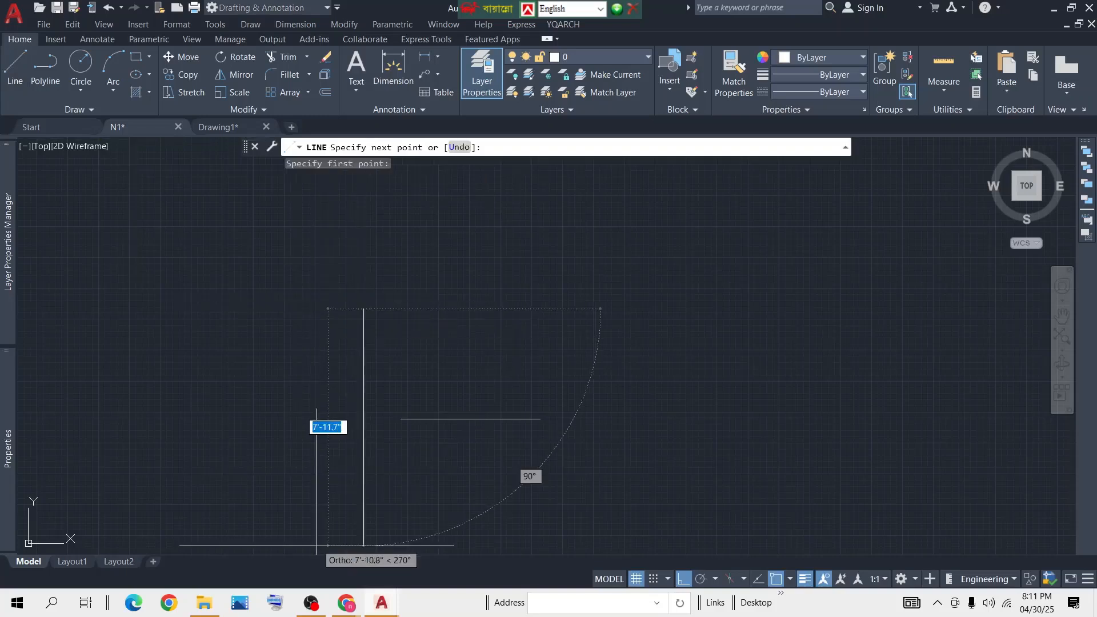
pyautogui.click(346, 529)
pyautogui.press('Return')
# Try grip-stretching the horizontal line's left end past the vertical line, and undo the stretch
pyautogui.scroll(4, 353, 413)
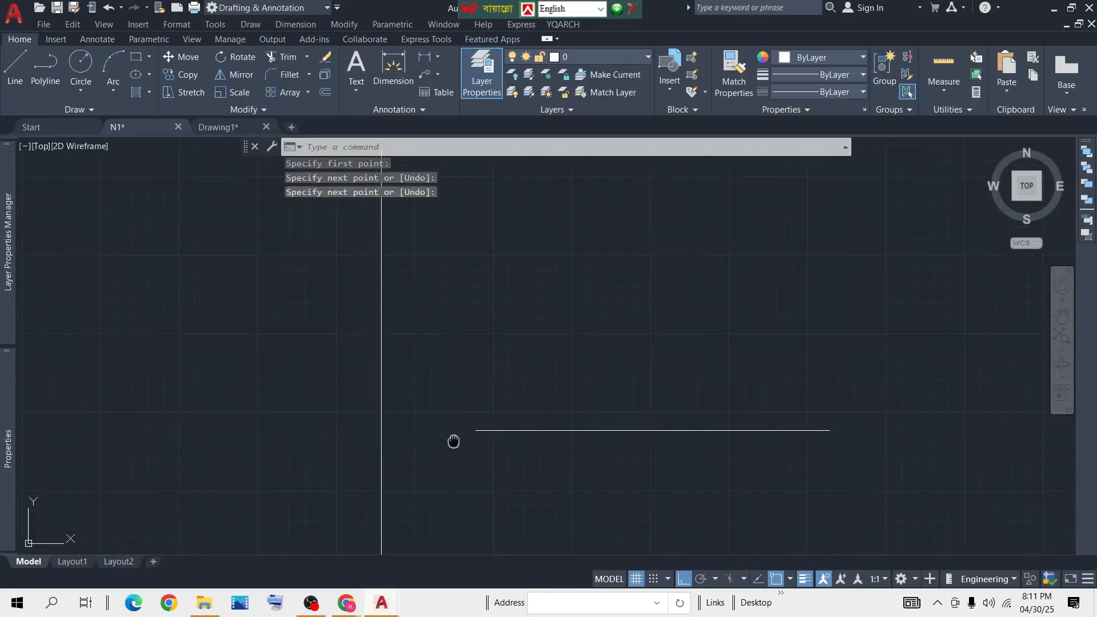
pyautogui.moveTo(454, 441); pyautogui.dragTo(466, 394, button='middle')
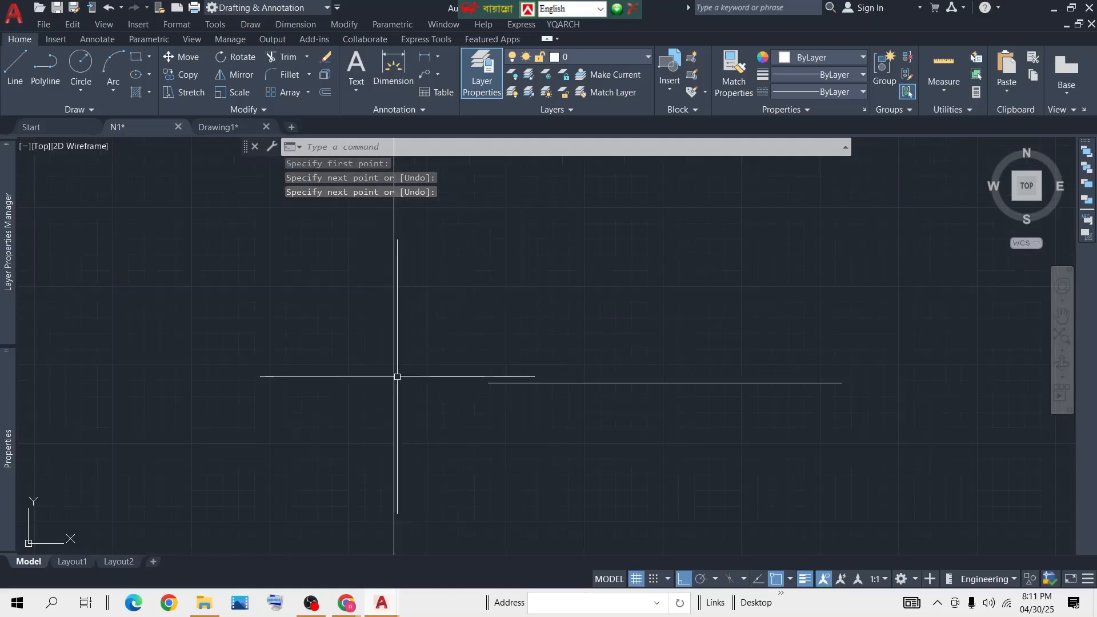
pyautogui.click(520, 369)
pyautogui.click(455, 410)
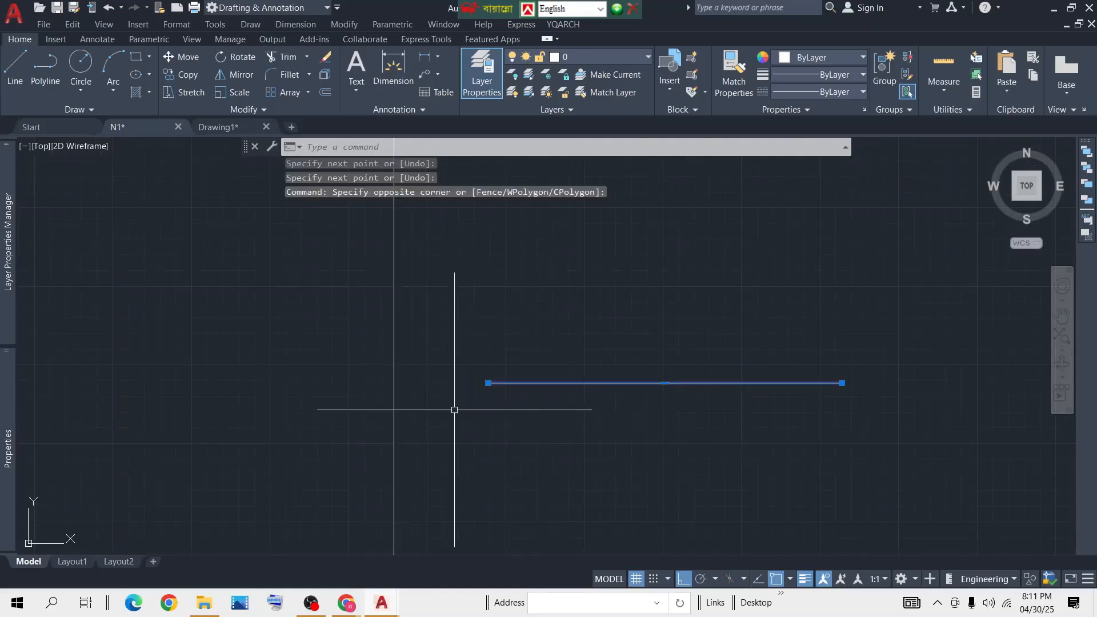
pyautogui.click(489, 383)
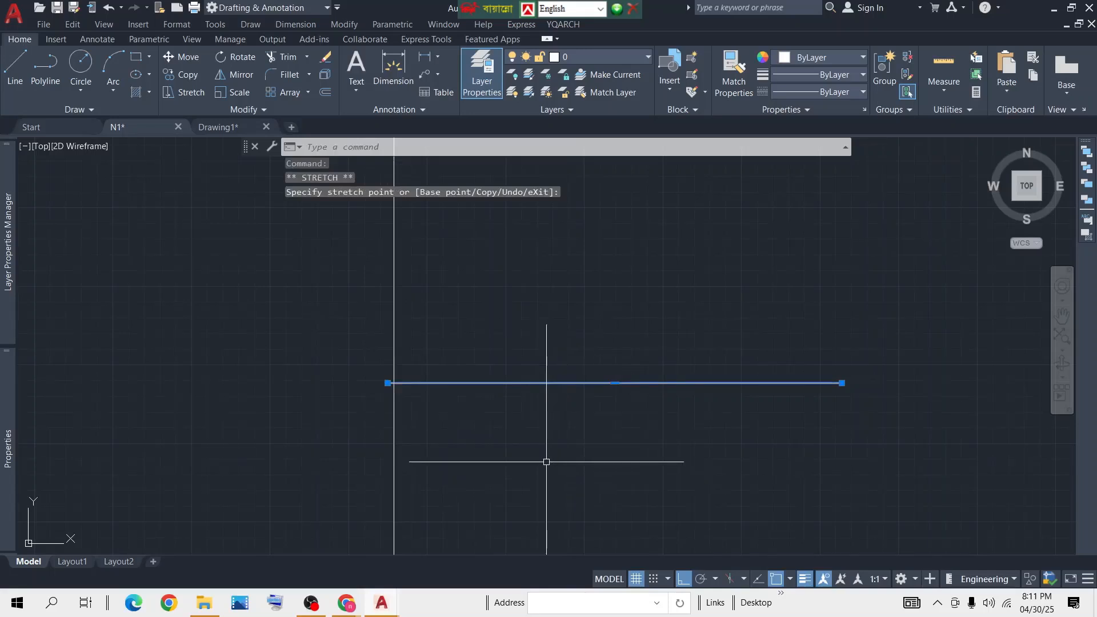
pyautogui.scroll(4, 398, 381)
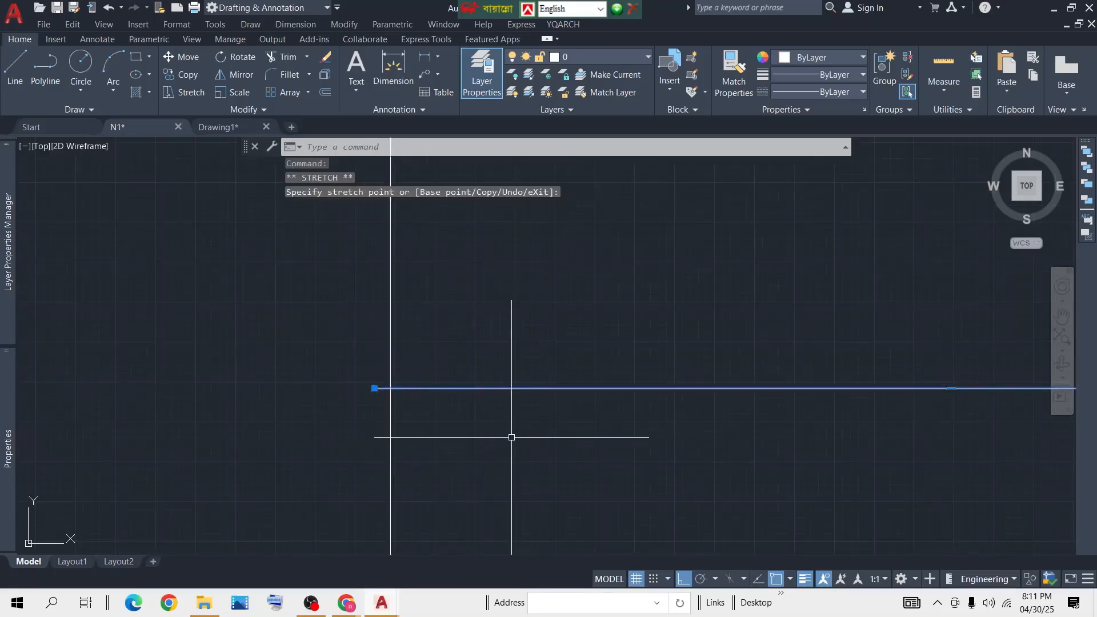
pyautogui.scroll(-2, 509, 436)
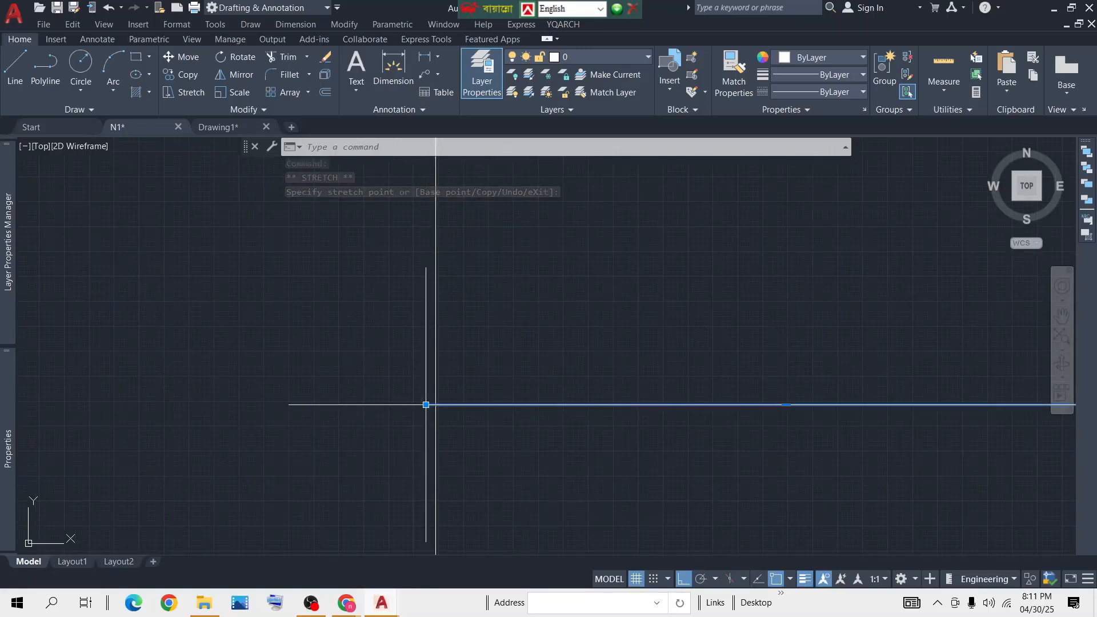
pyautogui.scroll(2, 416, 409)
pyautogui.scroll(-2, 543, 416)
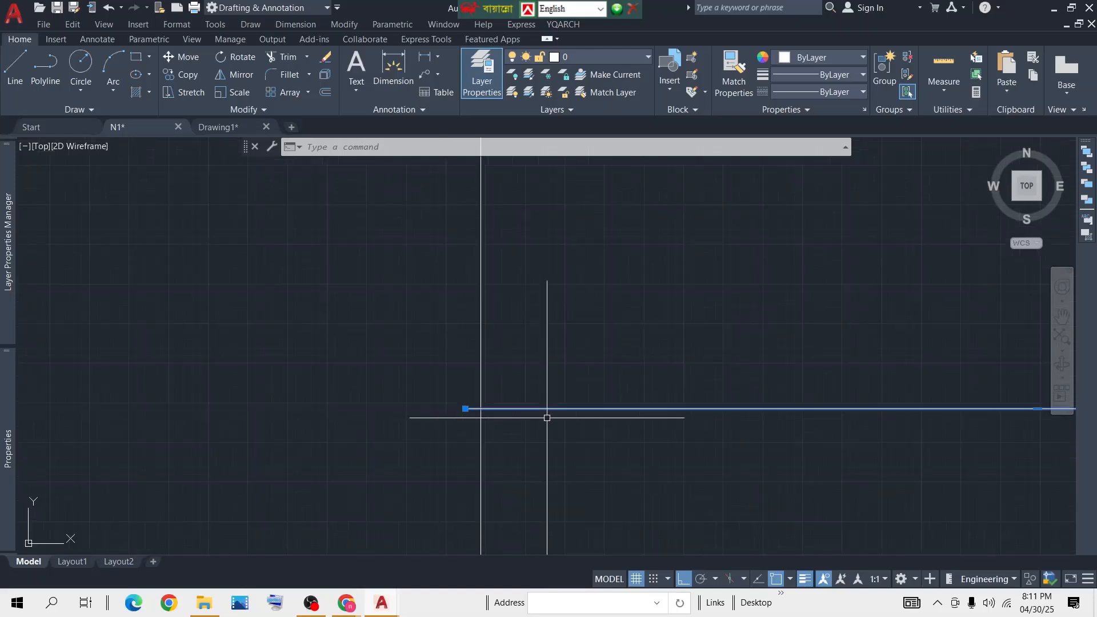
pyautogui.hotkey('ctrl', 'z')
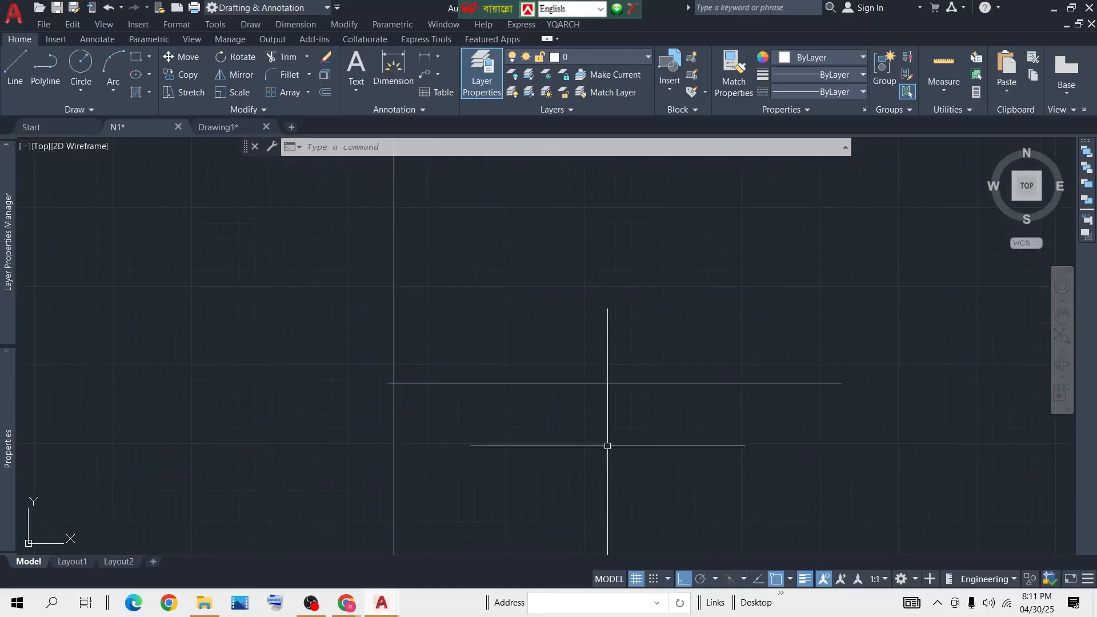
pyautogui.hotkey('ctrl', 'z')
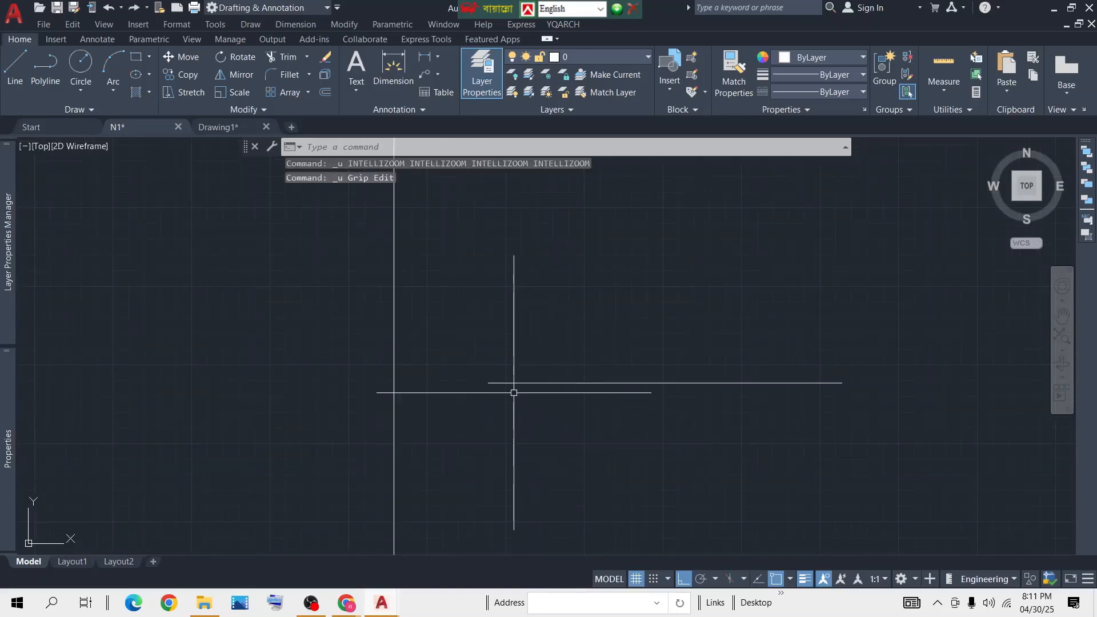
# Extend the horizontal line's left end to meet the vertical line
pyautogui.scroll(4, 514, 395)
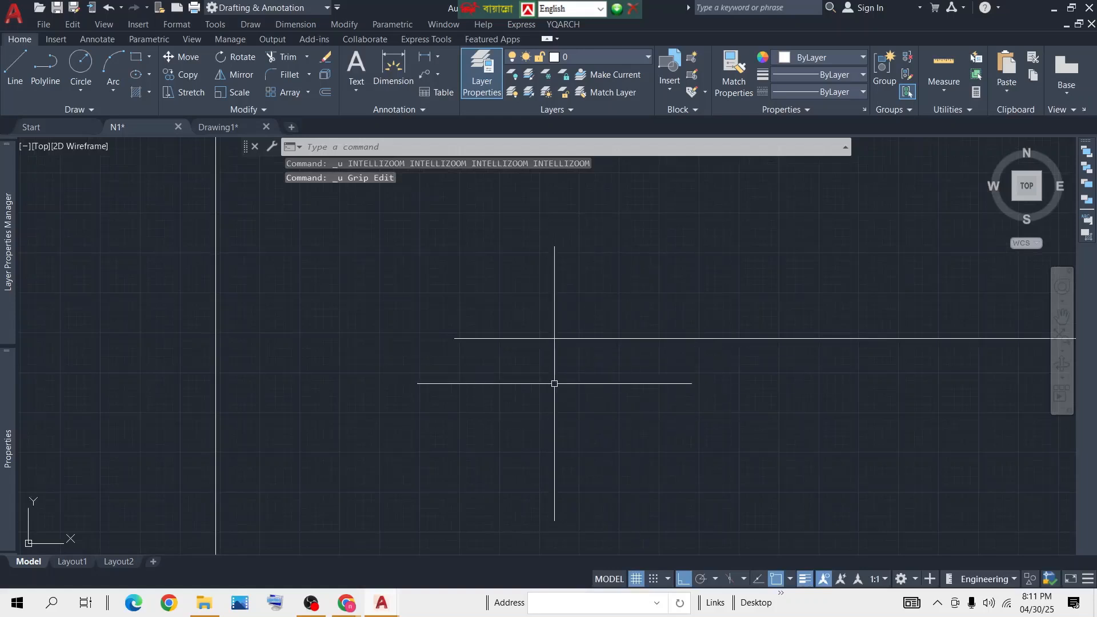
pyautogui.scroll(2, 387, 304)
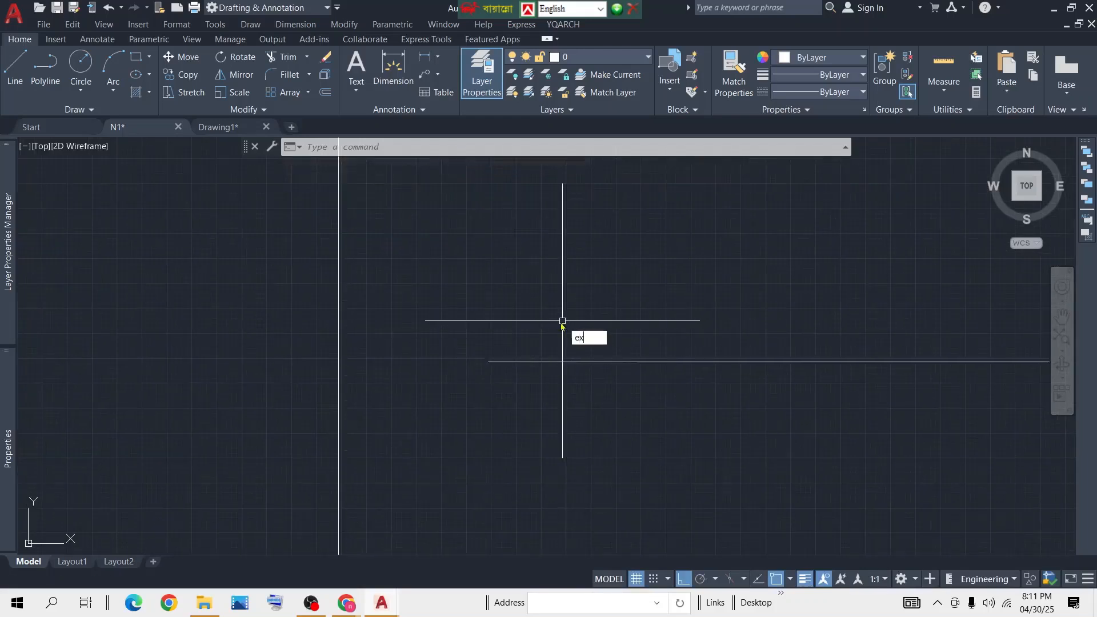
pyautogui.press('Return')
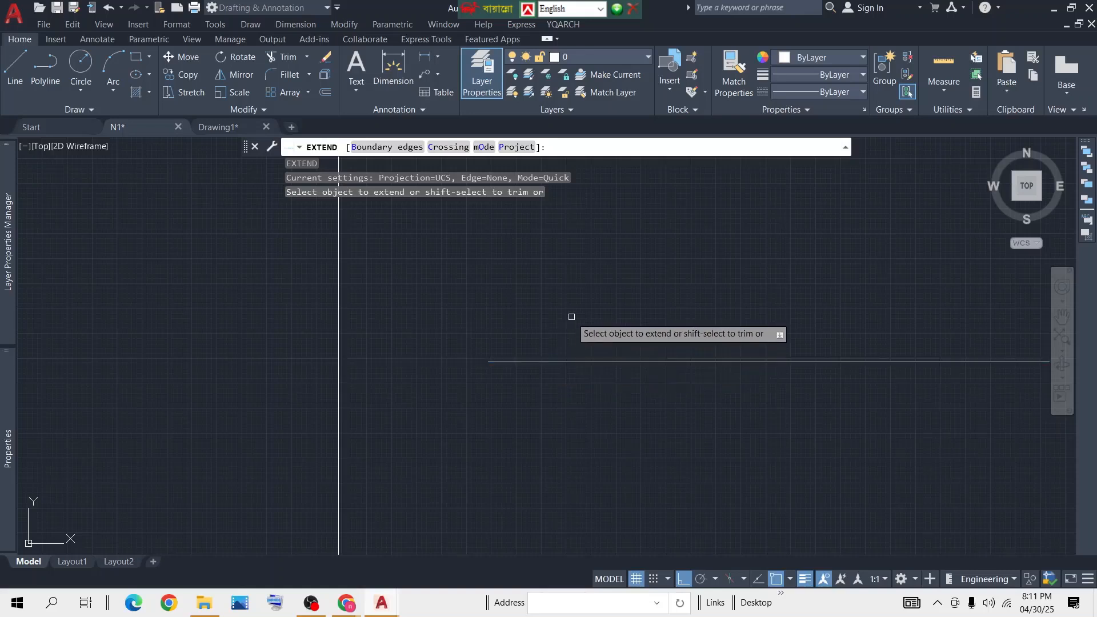
pyautogui.click(563, 361)
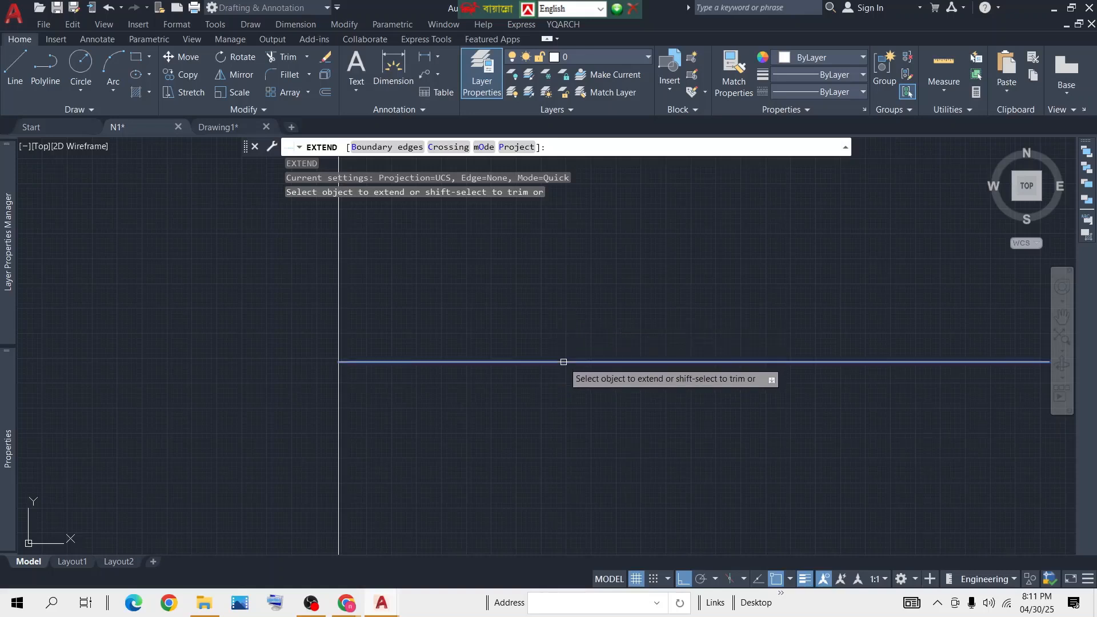
pyautogui.click(563, 362)
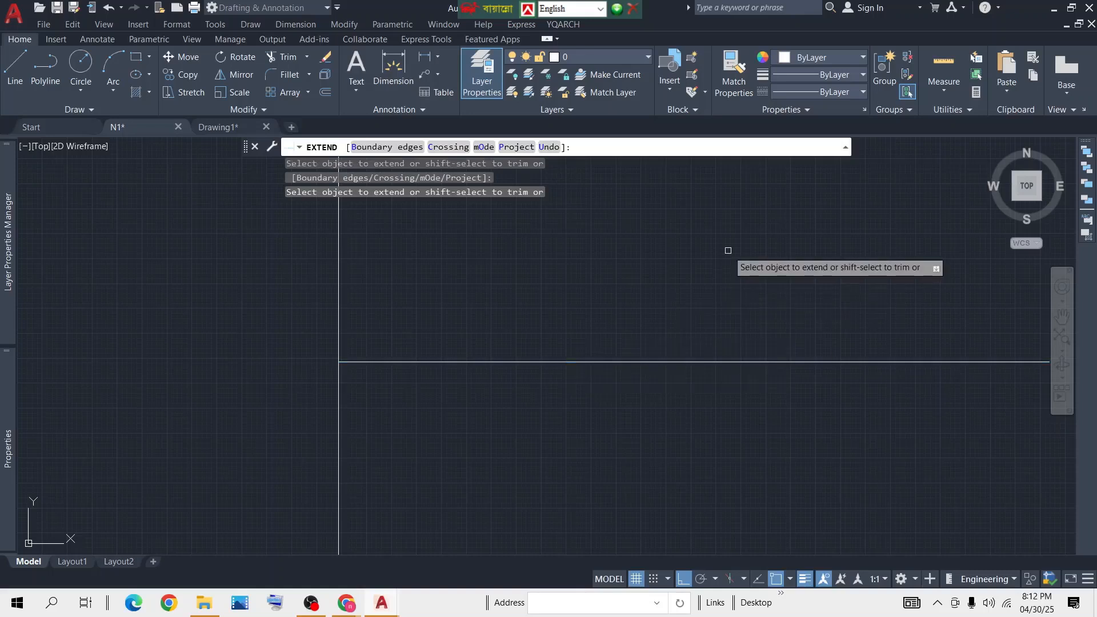
pyautogui.press('Return')
# Draw a second horizontal line above the extended one, starting a short distance right of the vertical line
pyautogui.write('l')
pyautogui.press('Return')
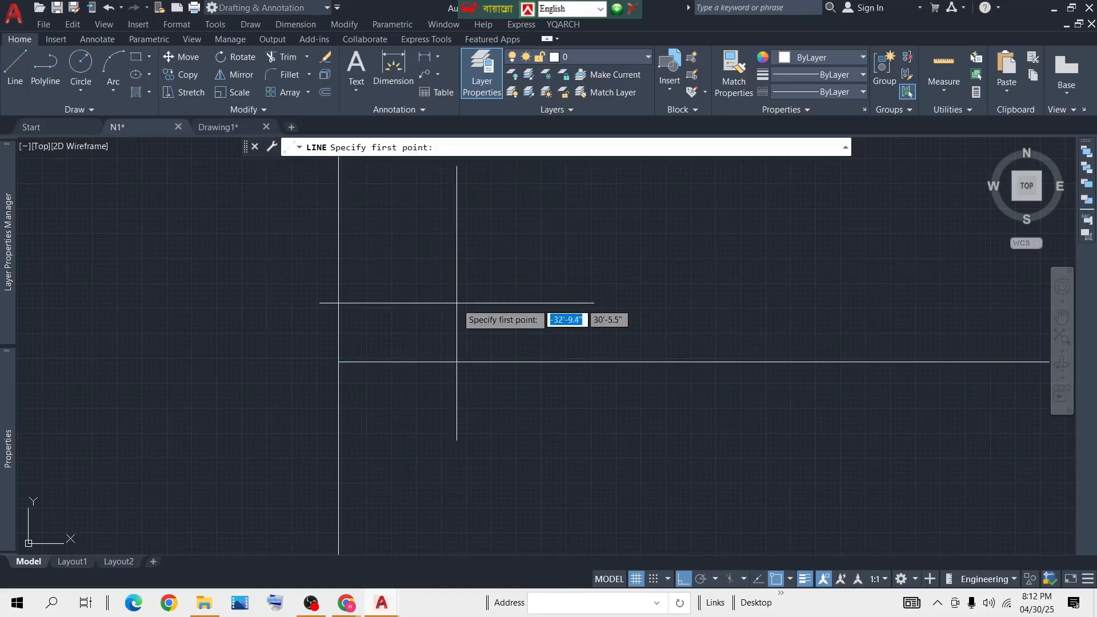
pyautogui.click(476, 293)
pyautogui.click(941, 312)
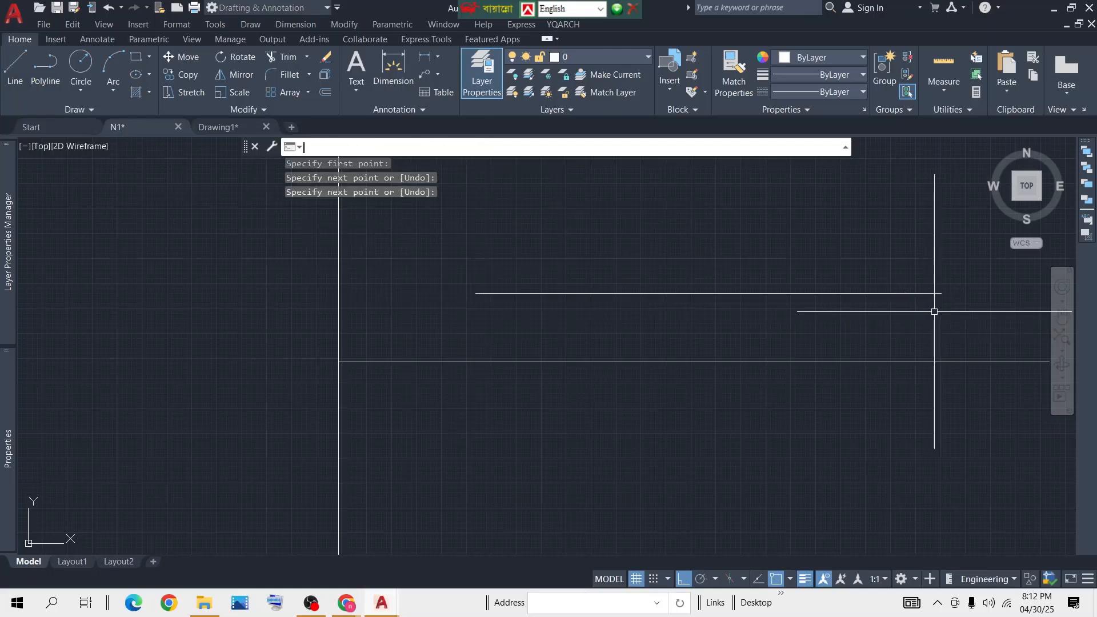
pyautogui.press('Return')
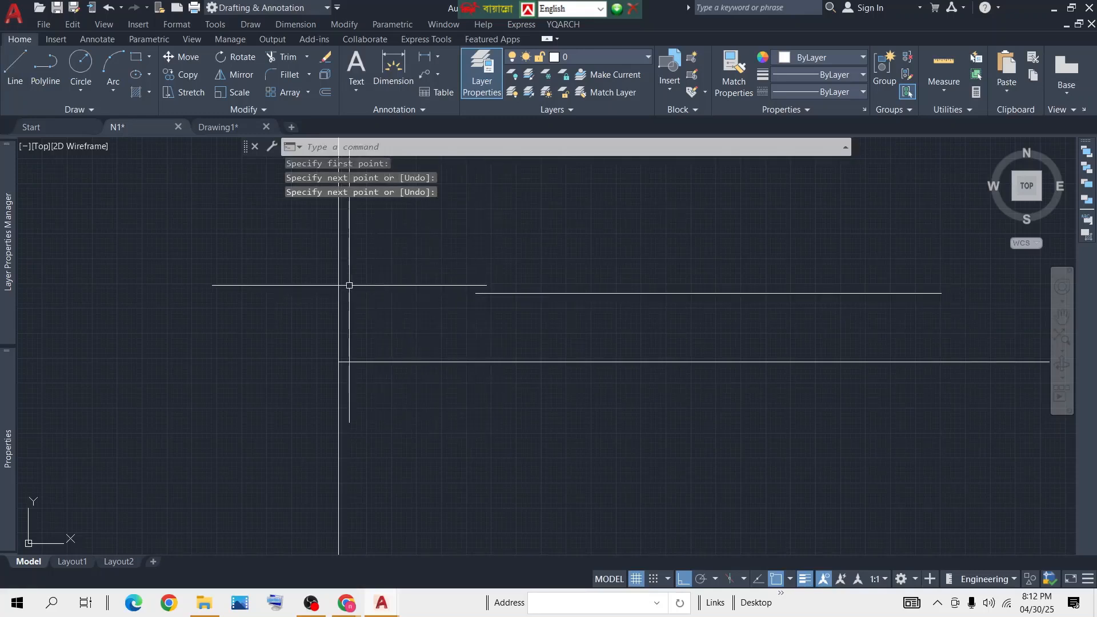
# Extend the second horizontal line's left end to the vertical line
pyautogui.scroll(4, 366, 283)
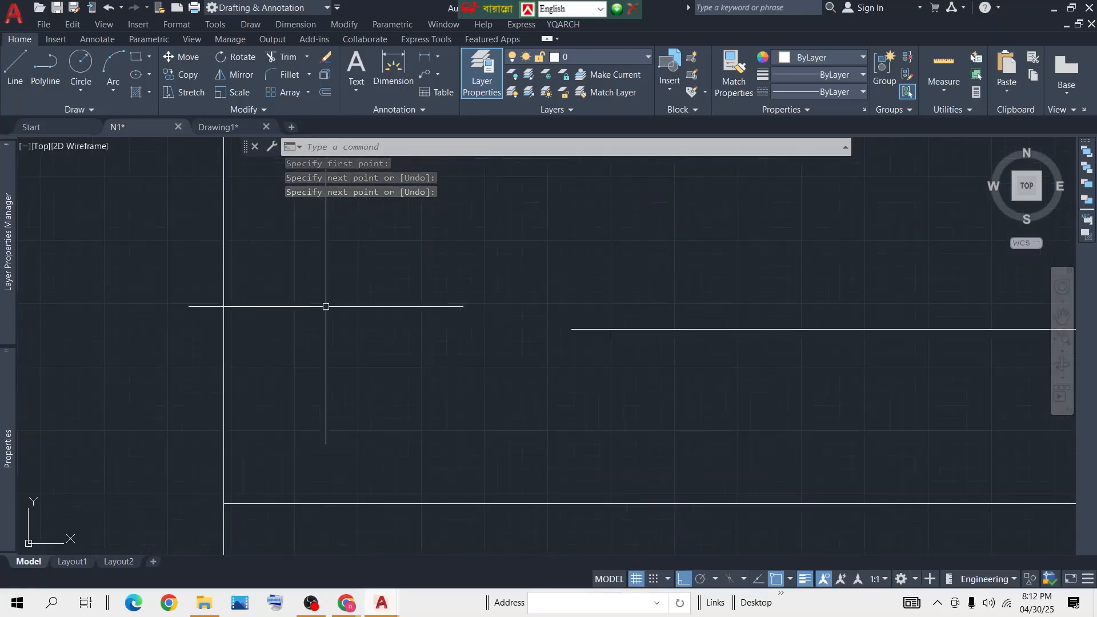
pyautogui.write('ex')
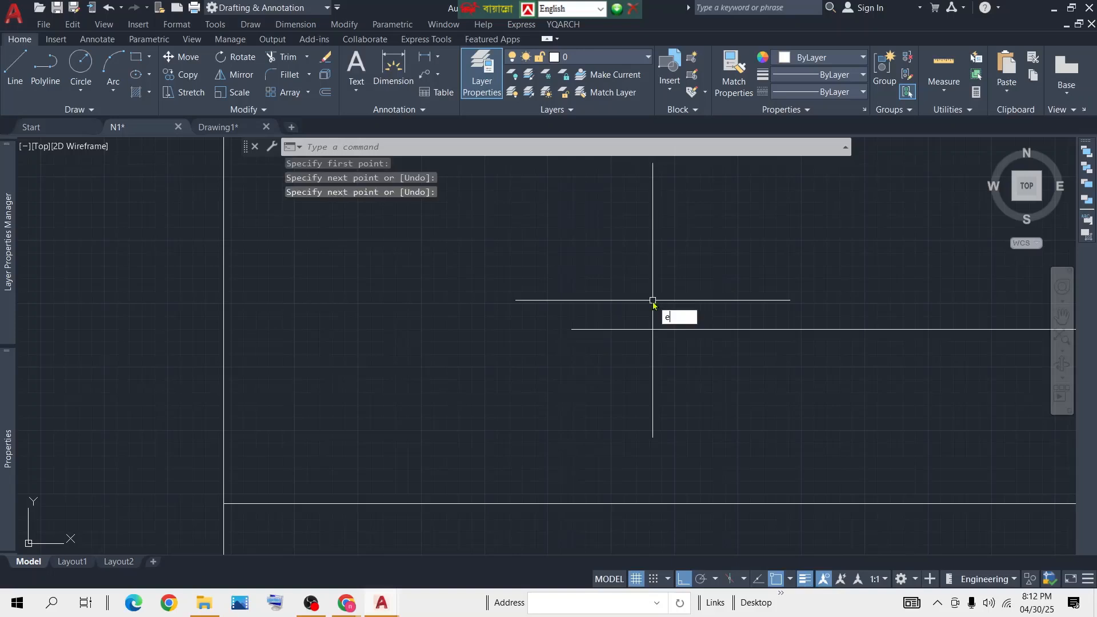
pyautogui.press('Return')
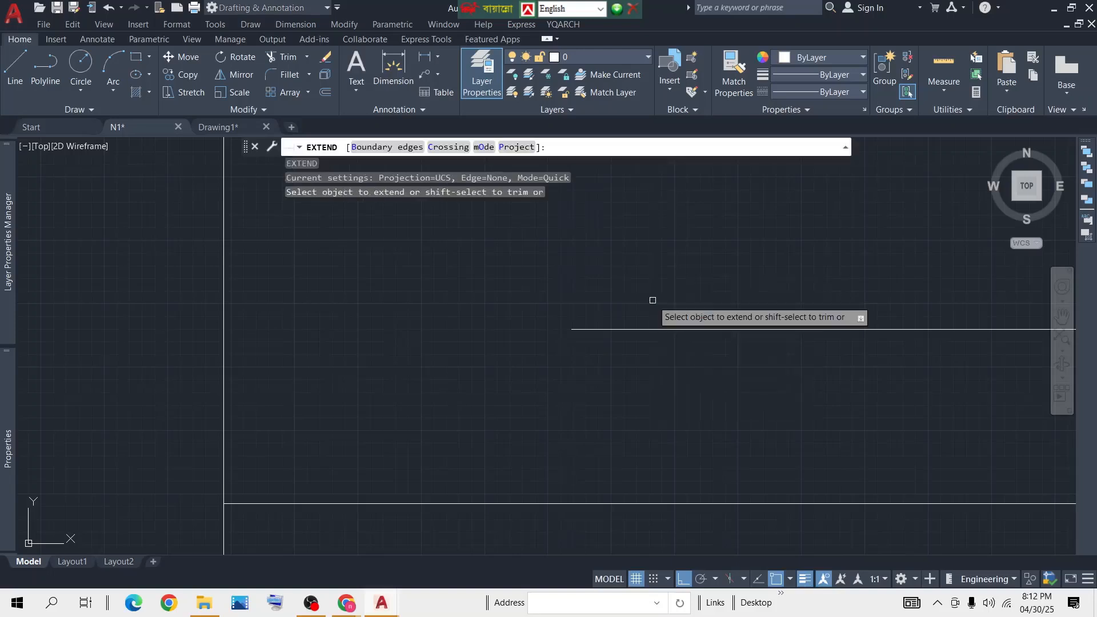
pyautogui.click(618, 327)
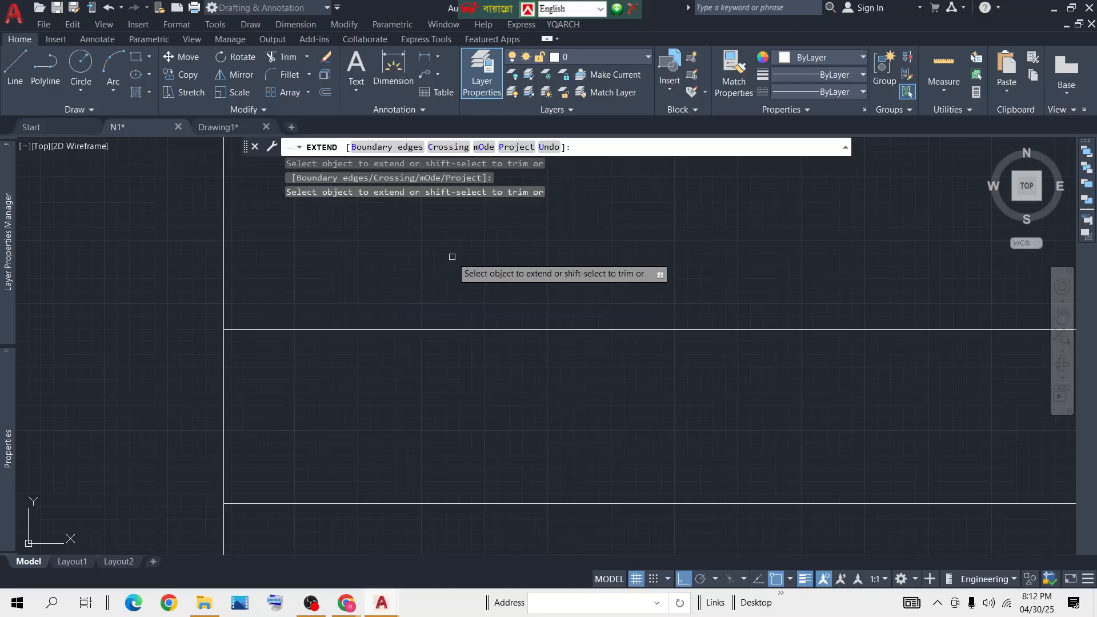
pyautogui.press('Return')
# Draw a third, shorter horizontal line above the other two, leaving a gap to the vertical line
pyautogui.moveTo(426, 231); pyautogui.dragTo(419, 287, button='middle')
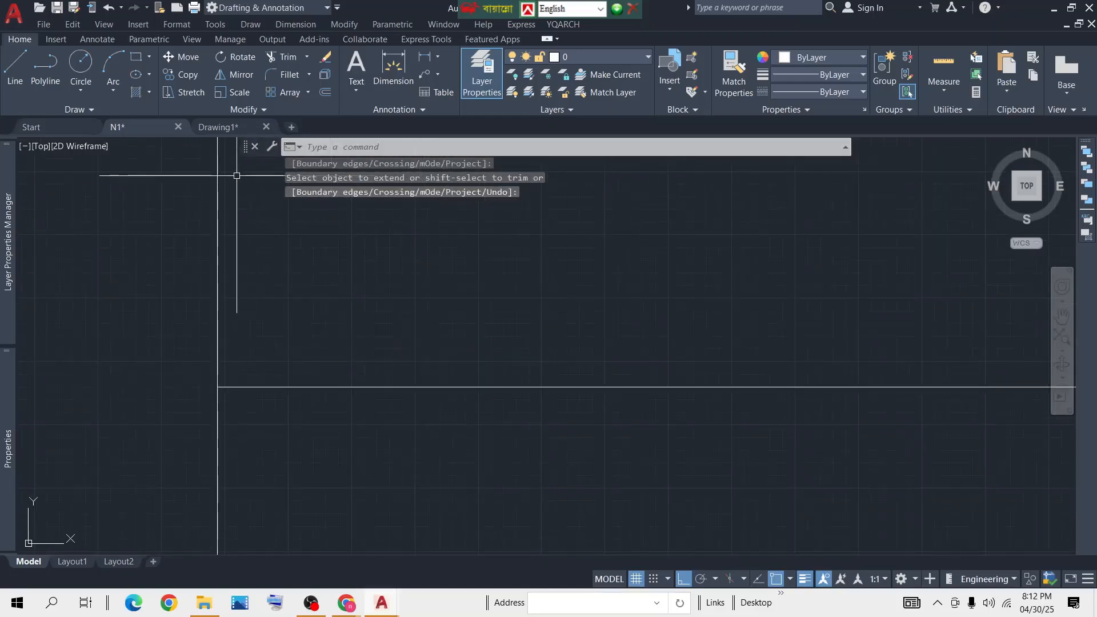
pyautogui.click(15, 69)
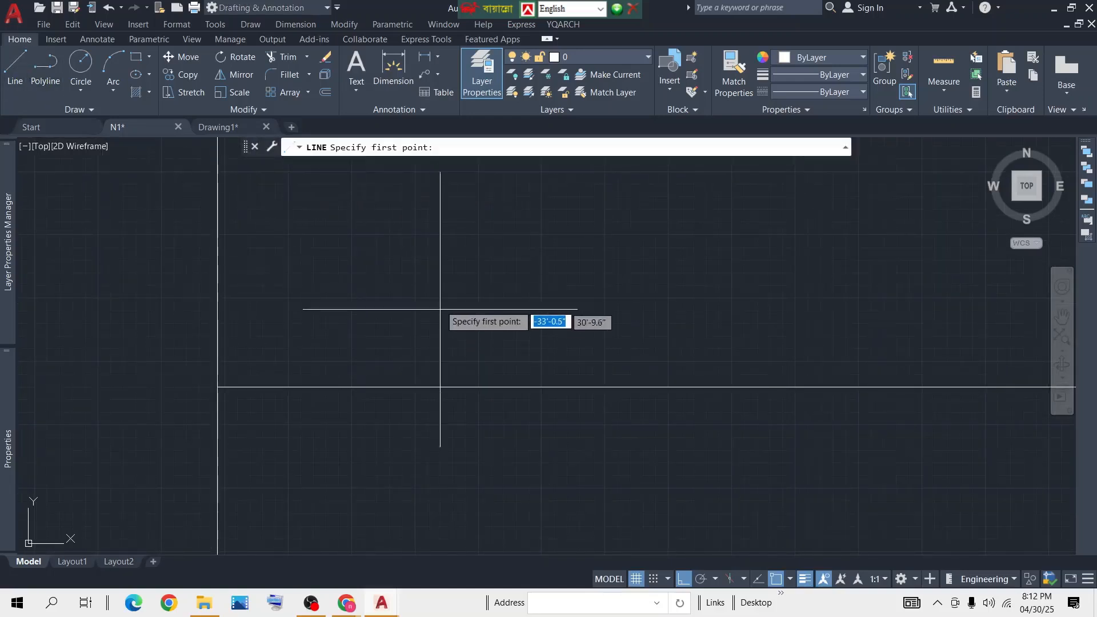
pyautogui.click(418, 271)
pyautogui.click(820, 302)
pyautogui.press('Return')
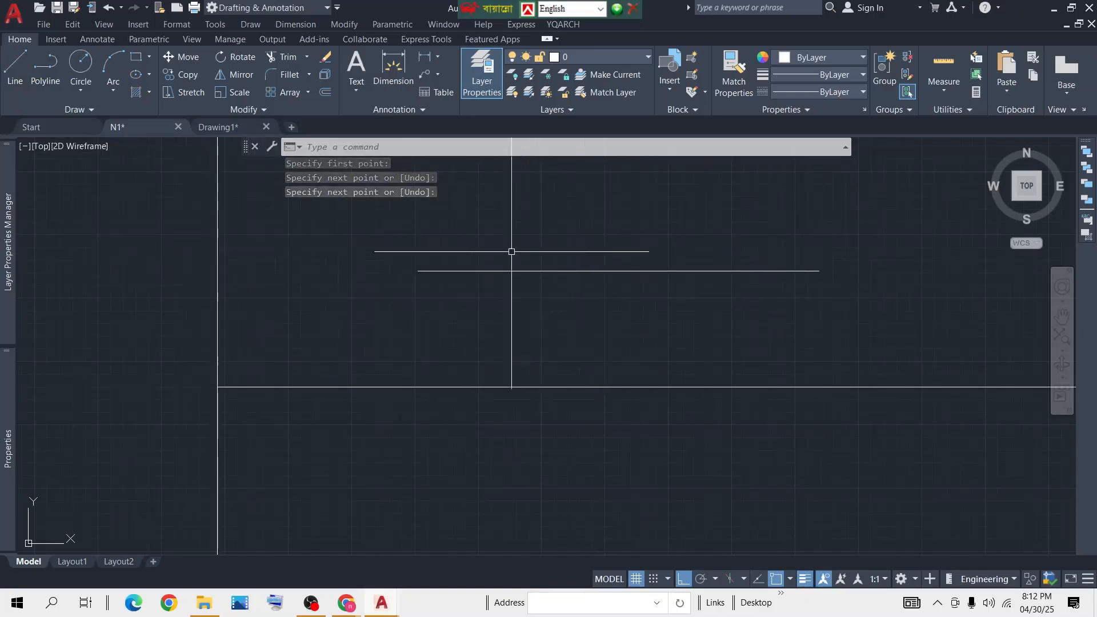
# Extend the third, uppermost horizontal line's left end to the vertical line
pyautogui.scroll(3, 604, 256)
pyautogui.moveTo(395, 273); pyautogui.dragTo(560, 276, button='middle')
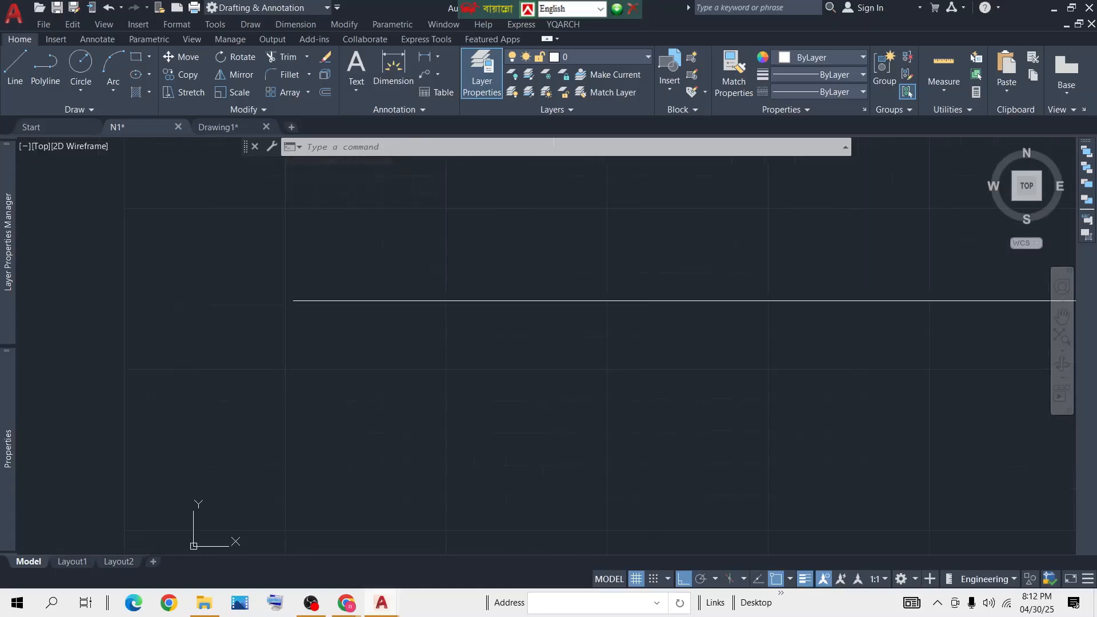
pyautogui.write('x')
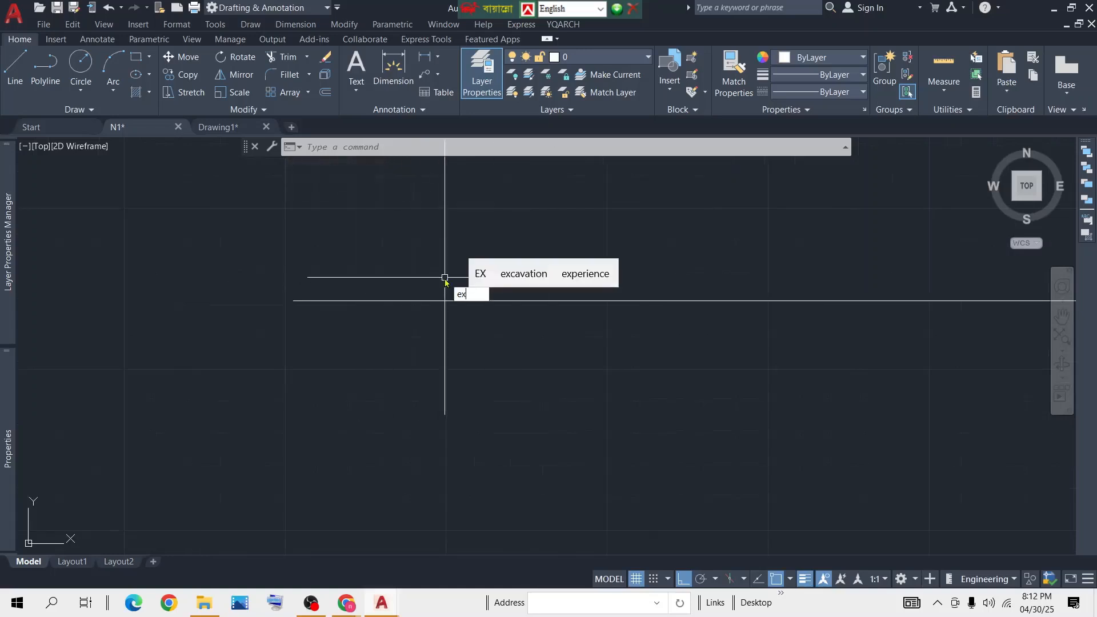
pyautogui.press('Return')
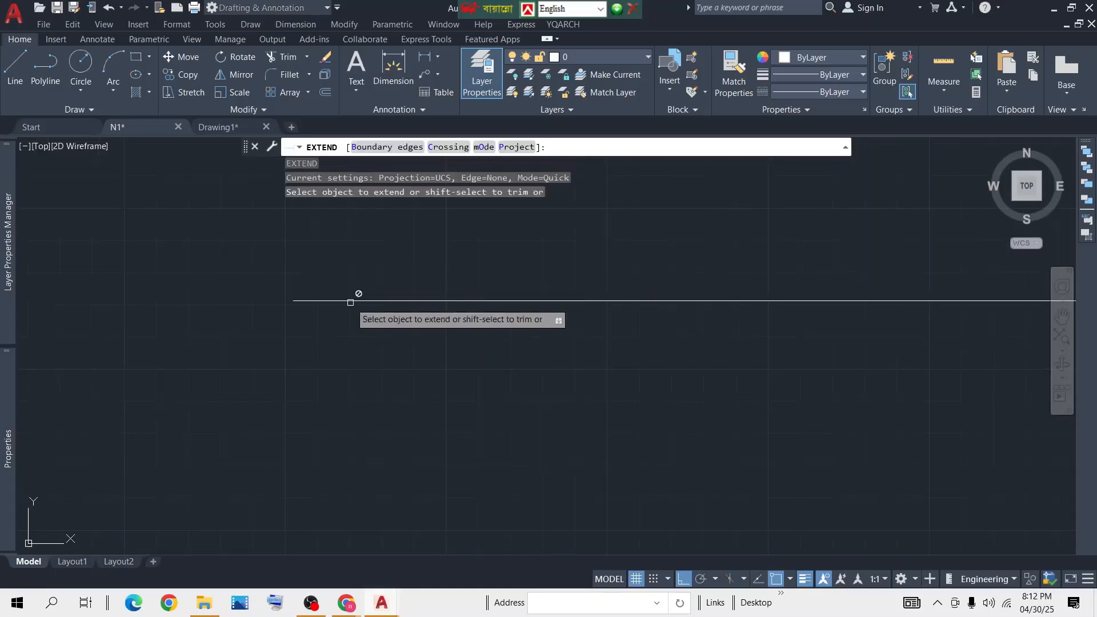
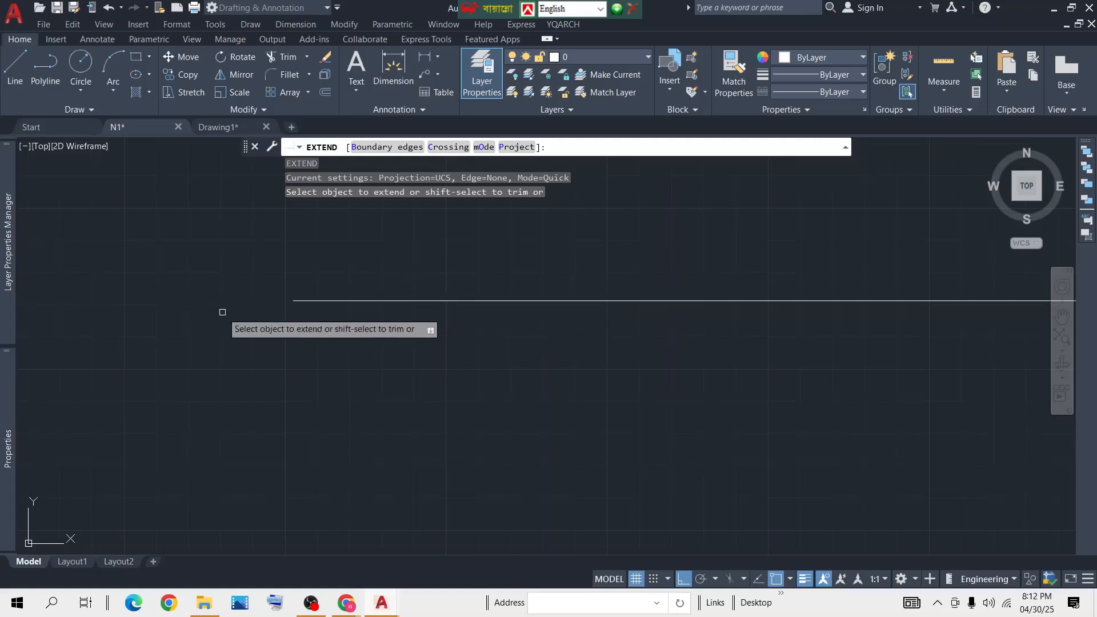
pyautogui.scroll(-3, 408, 295)
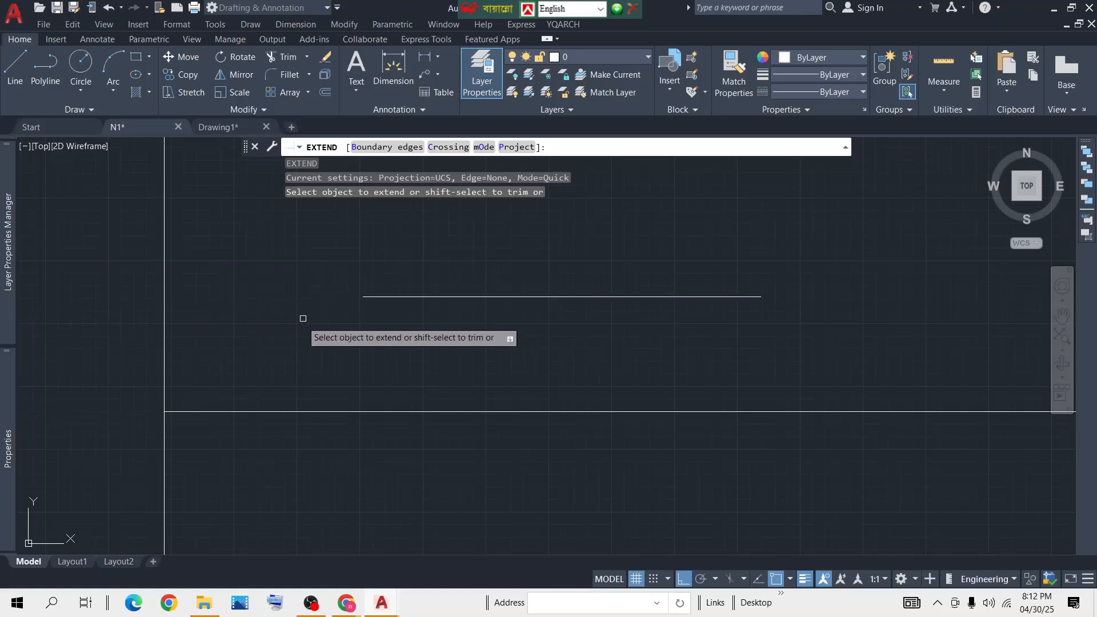
pyautogui.moveTo(291, 335); pyautogui.dragTo(368, 354, button='middle')
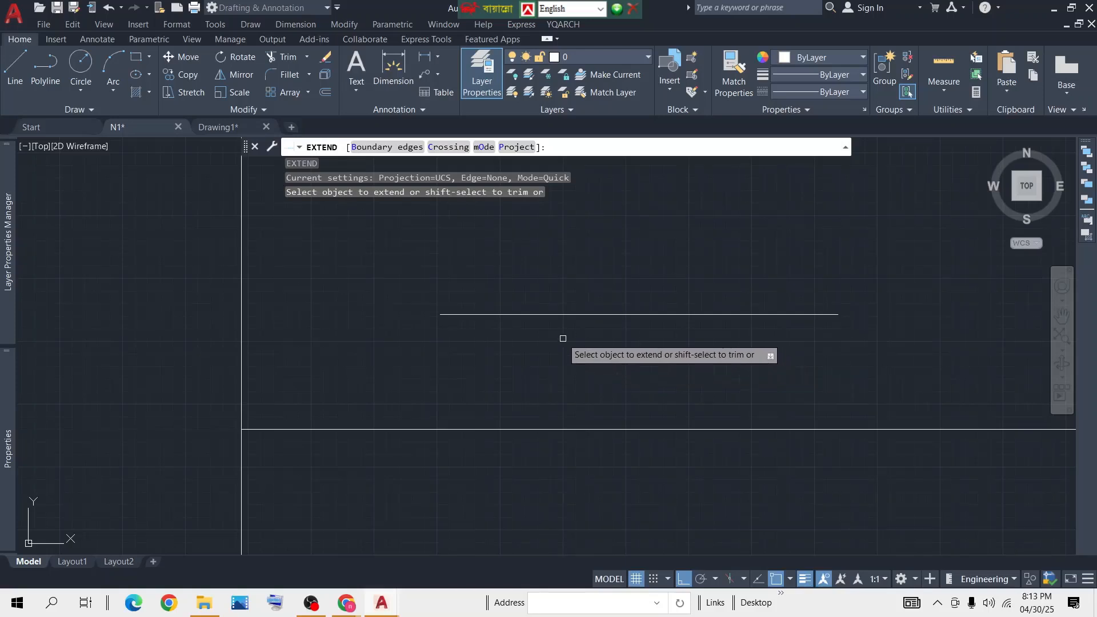
pyautogui.click(471, 315)
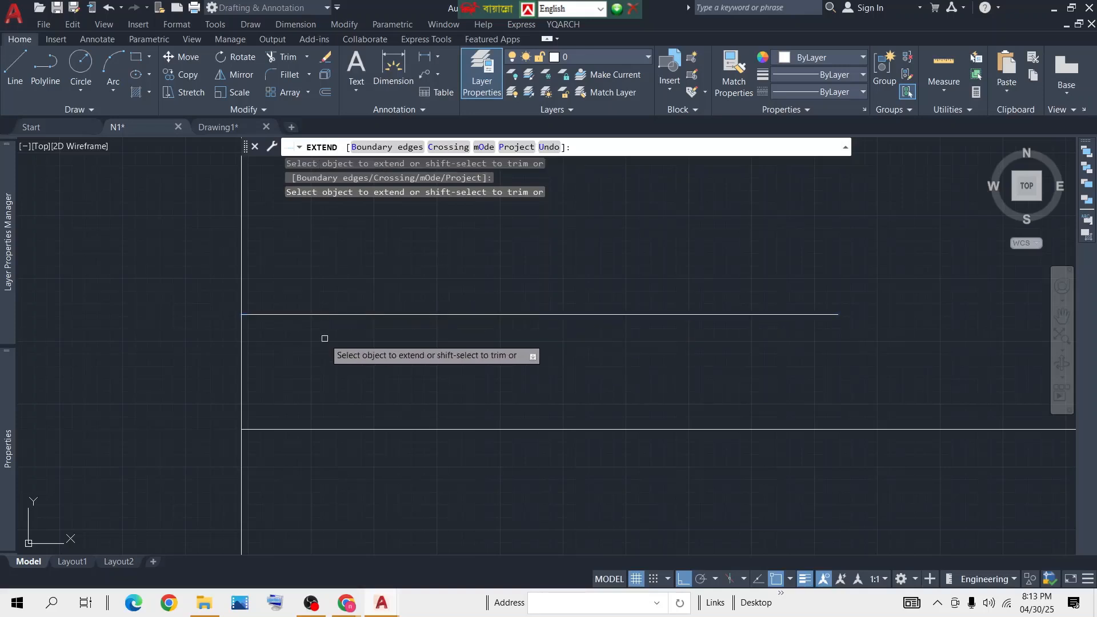
pyautogui.press('space')
# Draw a separate vertical line a short distance right of the three extended horizontal lines
pyautogui.scroll(-5, 486, 349)
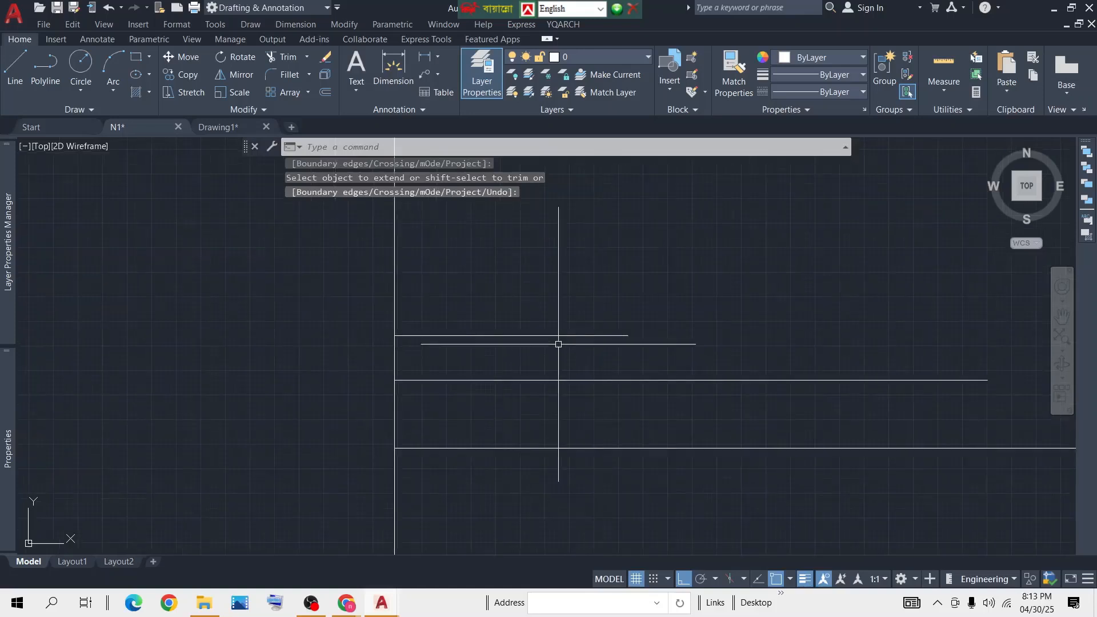
pyautogui.moveTo(680, 334); pyautogui.dragTo(466, 349, button='middle')
pyautogui.scroll(-5, 473, 343)
pyautogui.moveTo(397, 431); pyautogui.dragTo(414, 365, button='middle')
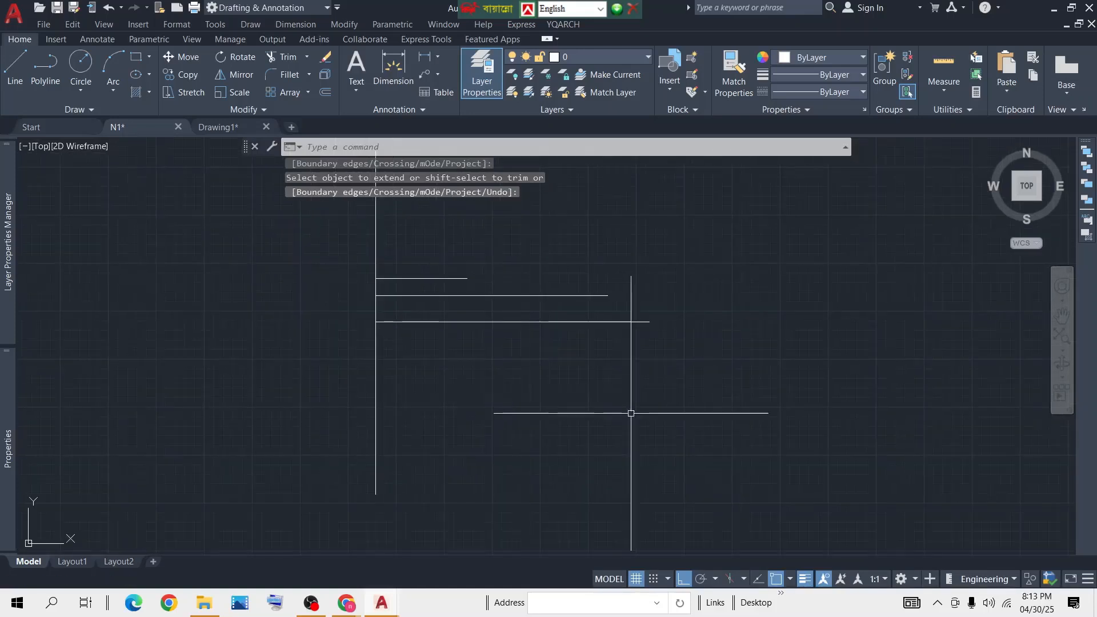
pyautogui.moveTo(640, 400); pyautogui.dragTo(552, 410, button='middle')
pyautogui.click(15, 68)
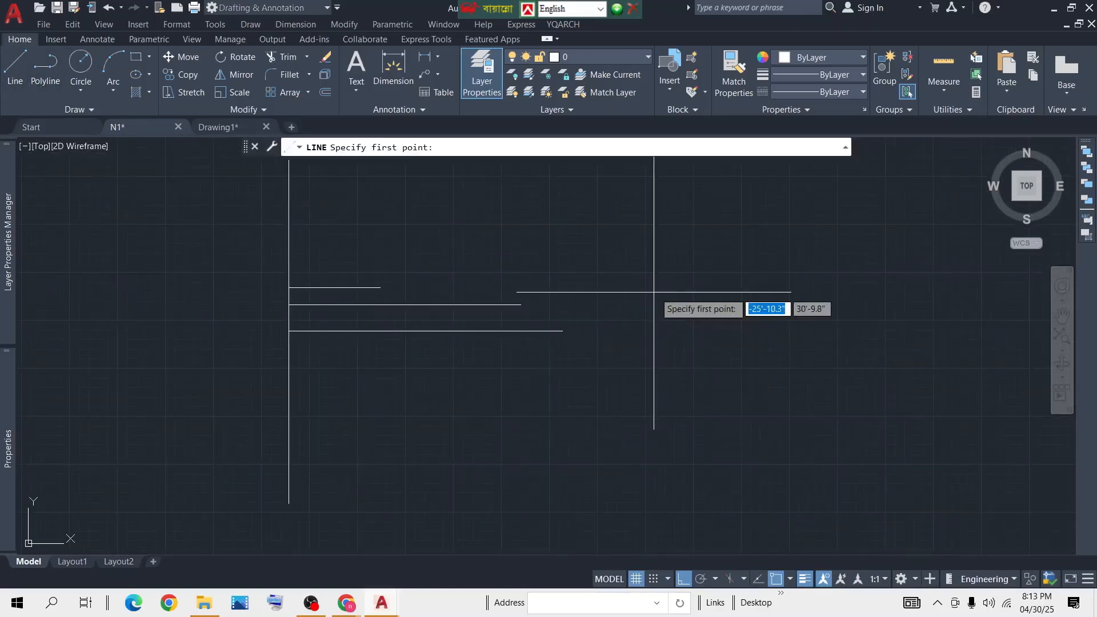
pyautogui.click(674, 286)
pyautogui.click(673, 467)
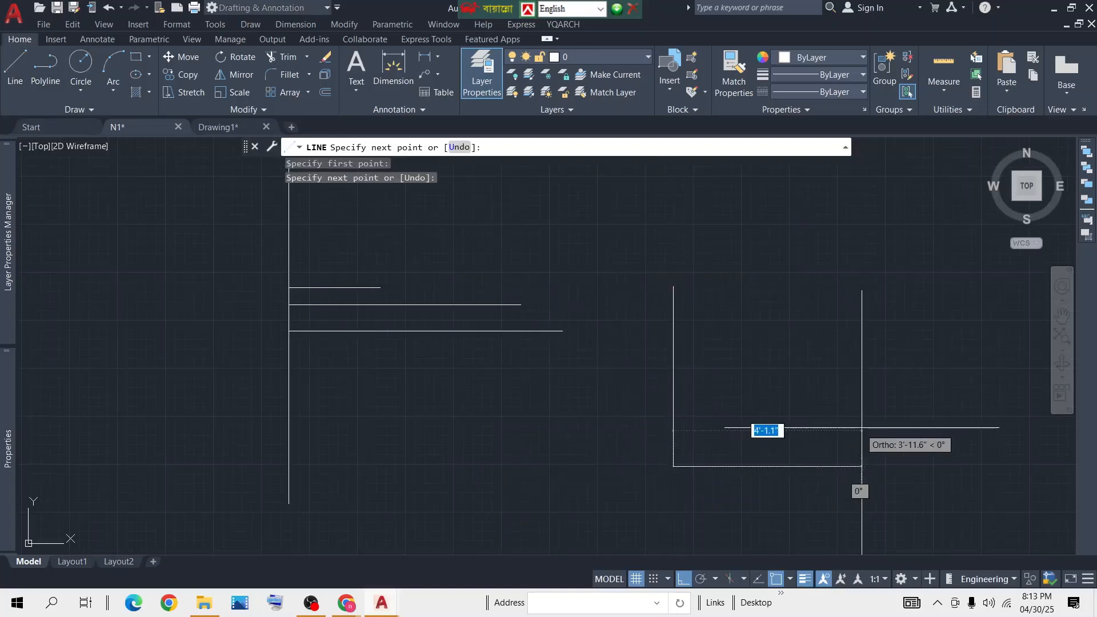
pyautogui.press('space')
# Draw a horizontal line running right from just below the new vertical line's lower end, leaving a gap at the corner
pyautogui.moveTo(782, 433); pyautogui.dragTo(549, 397, button='middle')
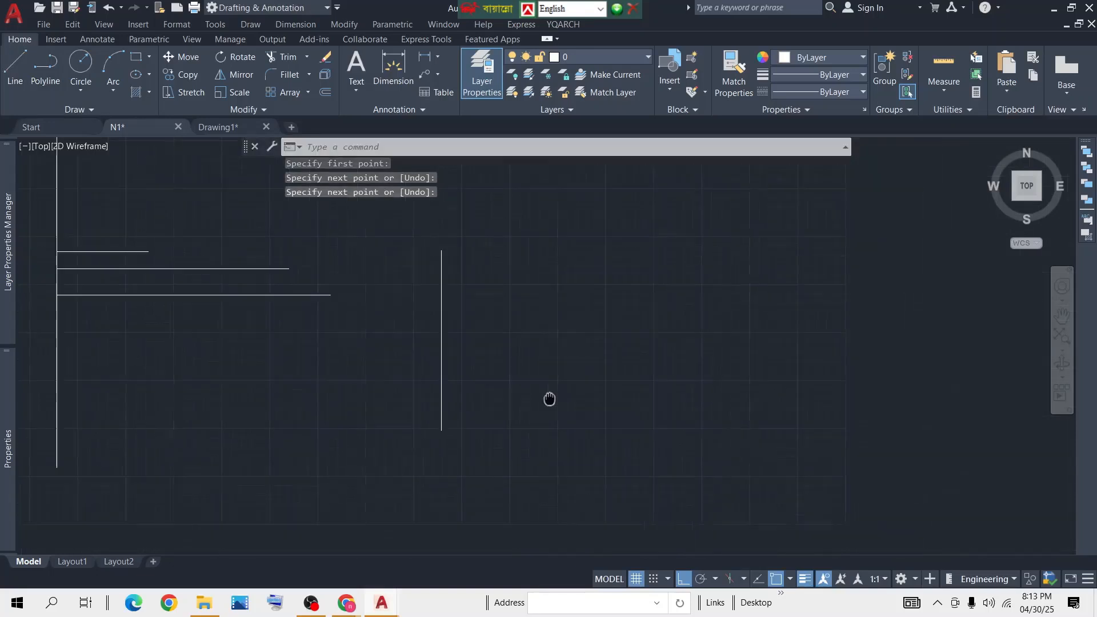
pyautogui.click(15, 68)
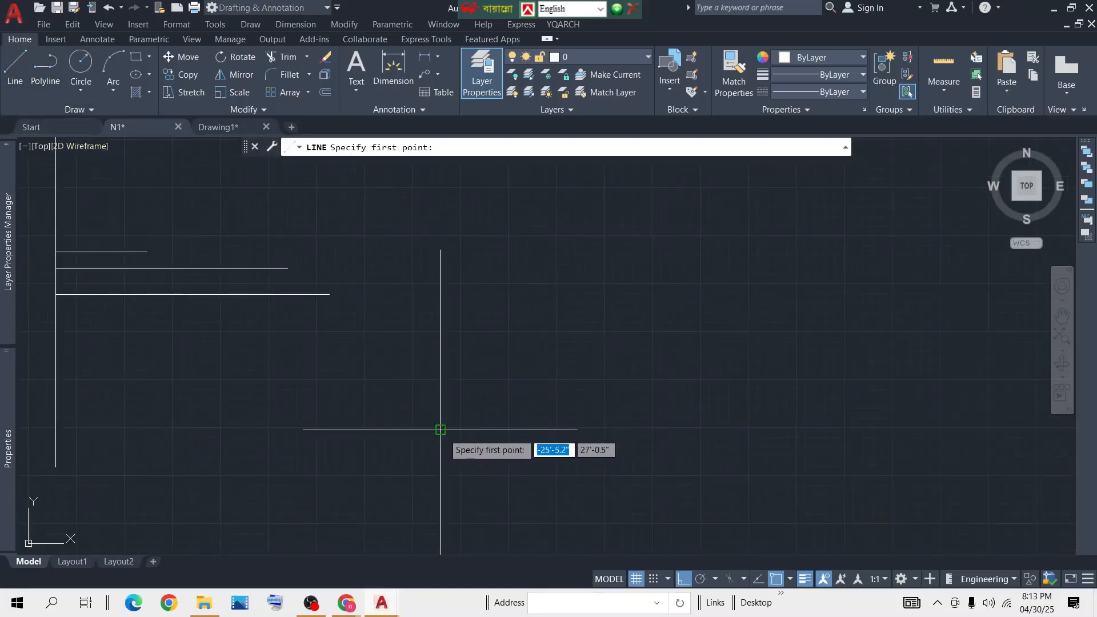
pyautogui.click(461, 451)
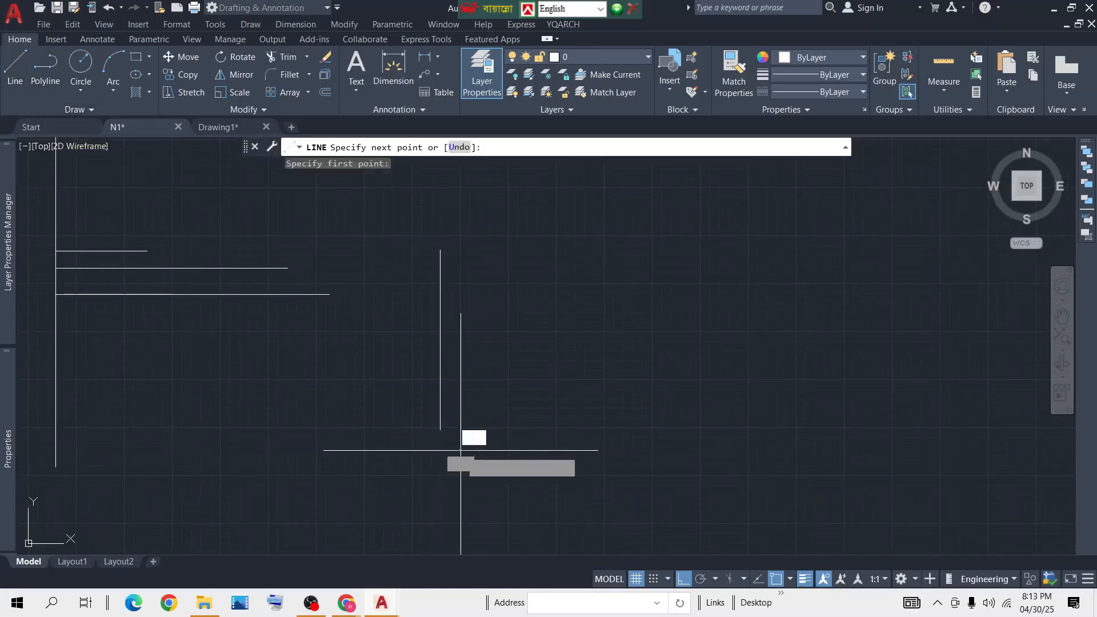
pyautogui.click(656, 464)
pyautogui.press('Return')
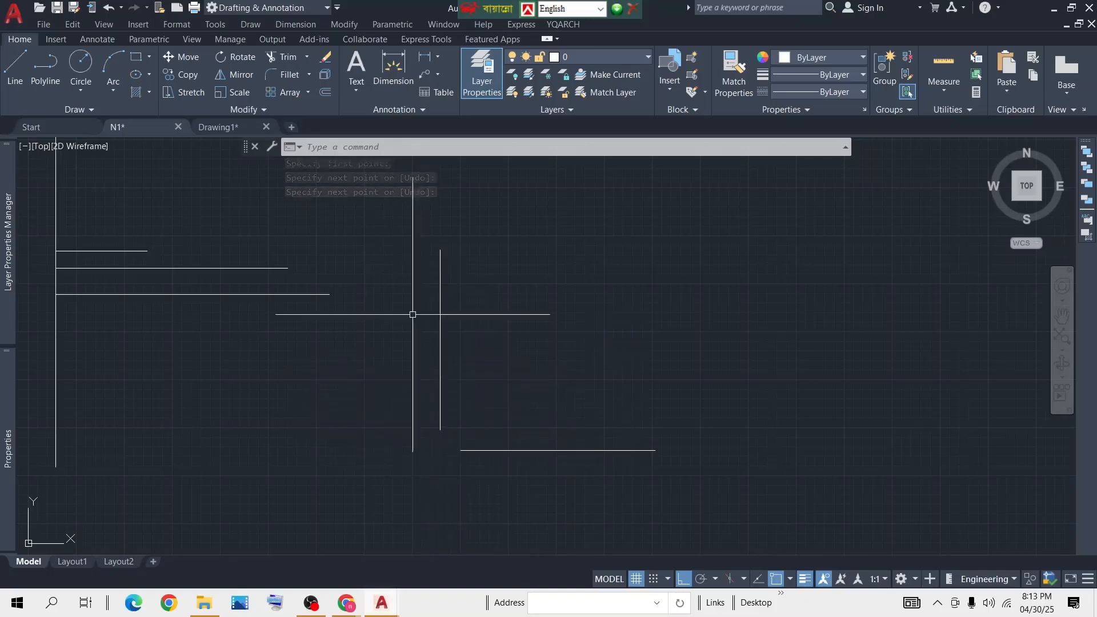
pyautogui.click(308, 76)
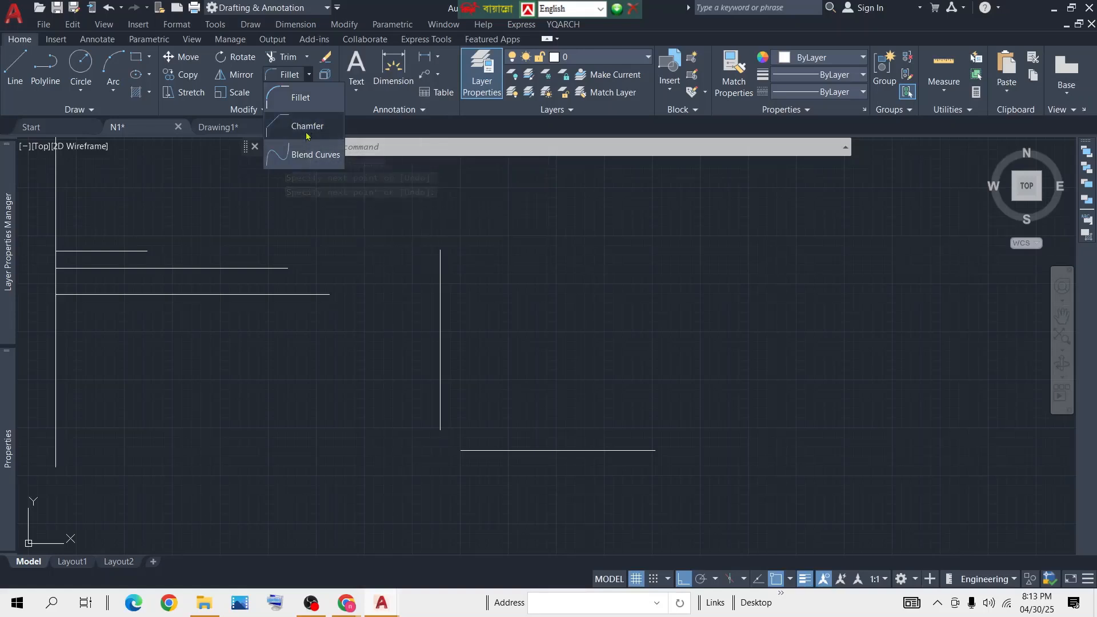
pyautogui.click(292, 96)
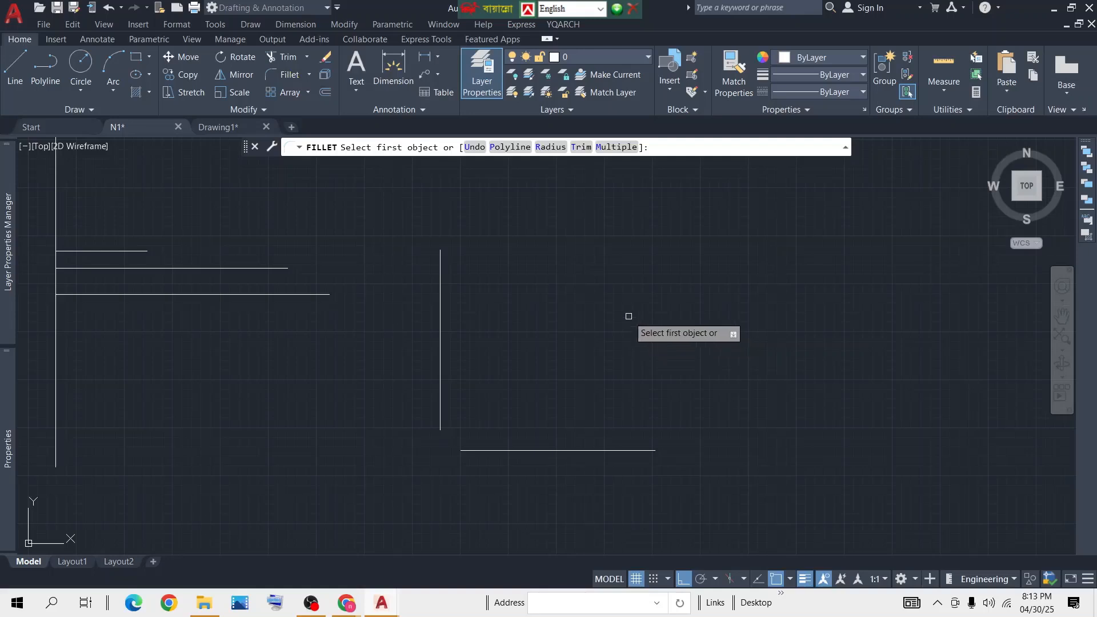
pyautogui.press('Escape')
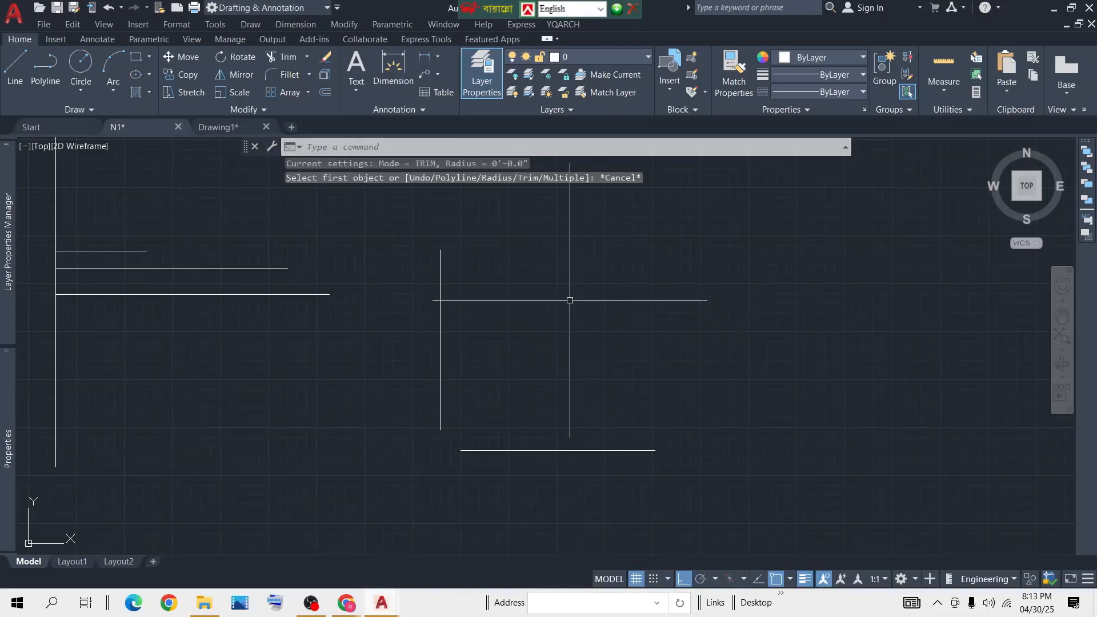
# Fillet the separate vertical line and the horizontal line below it with a radius of 40
pyautogui.write('f')
pyautogui.press('Return')
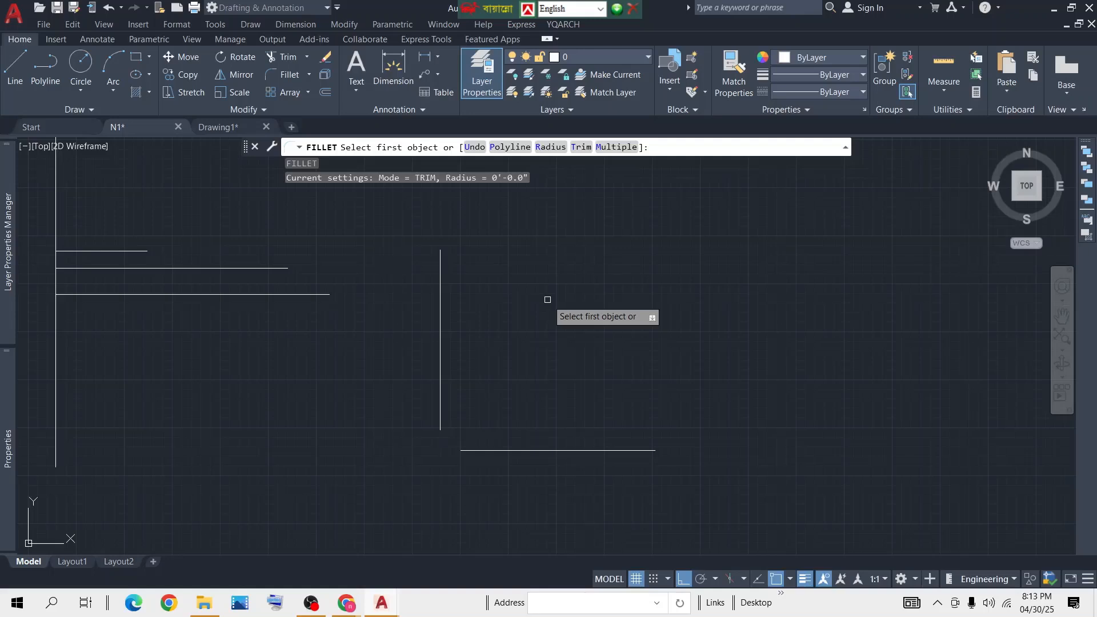
pyautogui.click(551, 148)
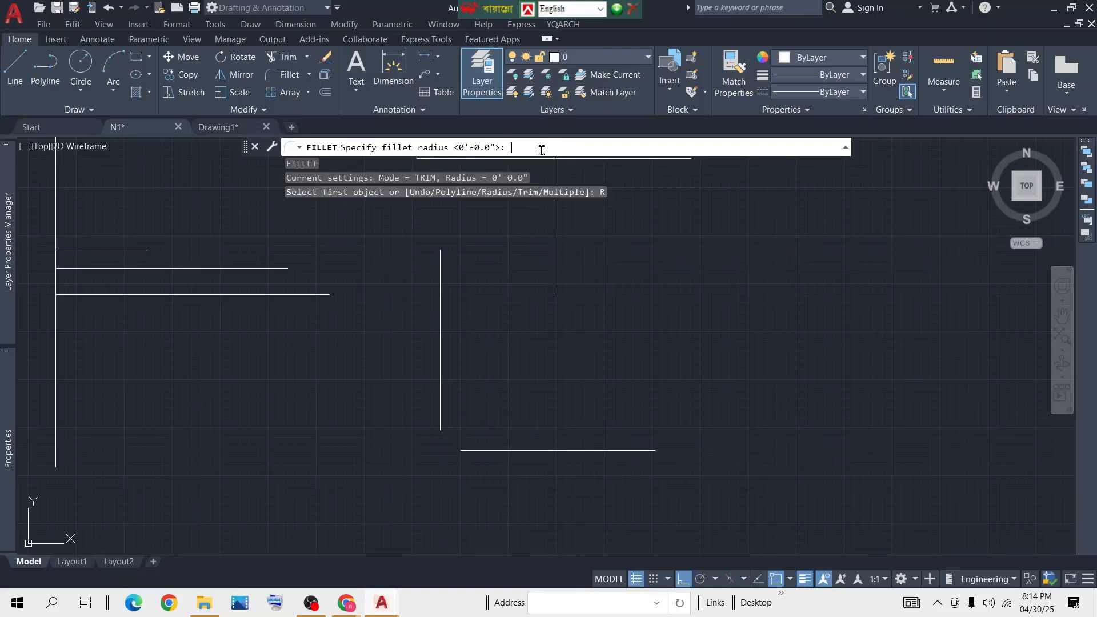
pyautogui.press('Return')
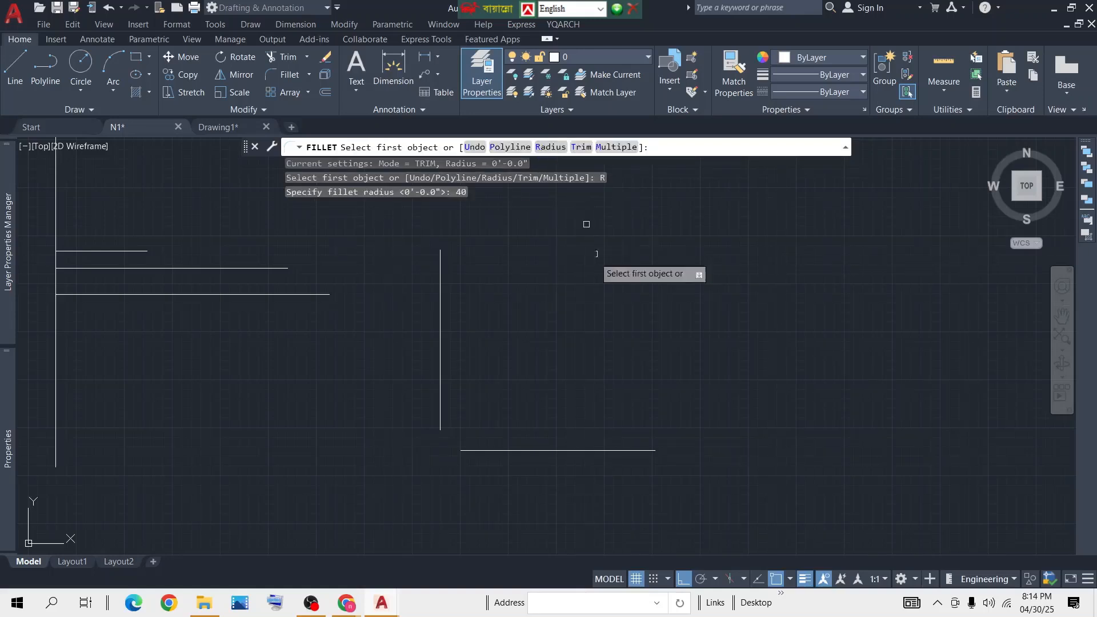
pyautogui.click(439, 395)
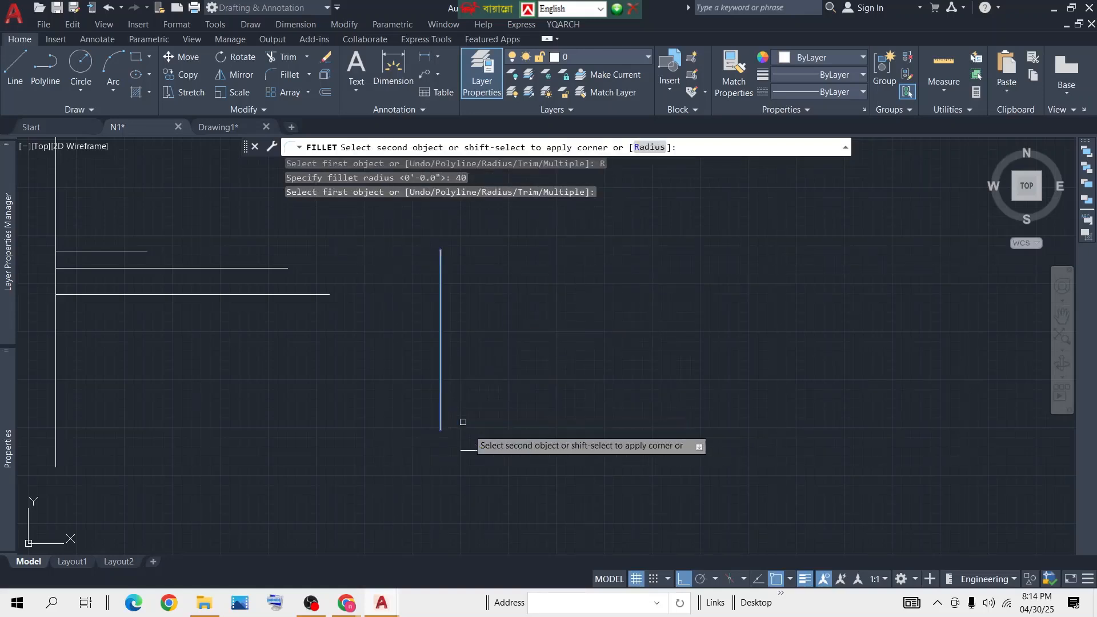
pyautogui.click(477, 450)
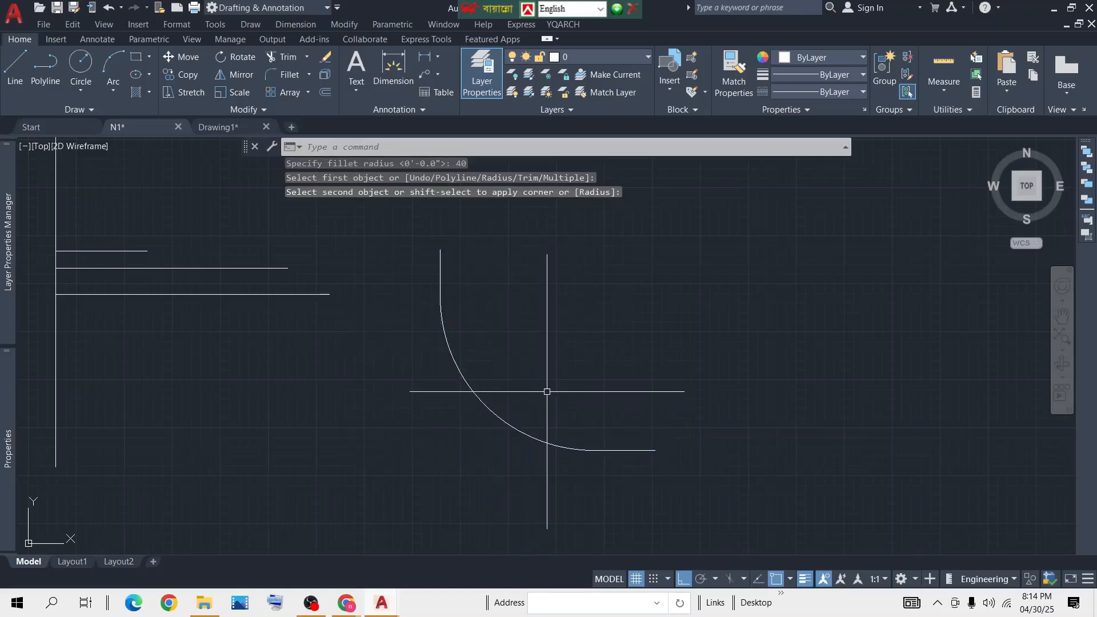
# Draw a horizontal line just below the lower end of the vertical line that carries the three extended lines, leaving a corner gap
pyautogui.scroll(-4, 547, 392)
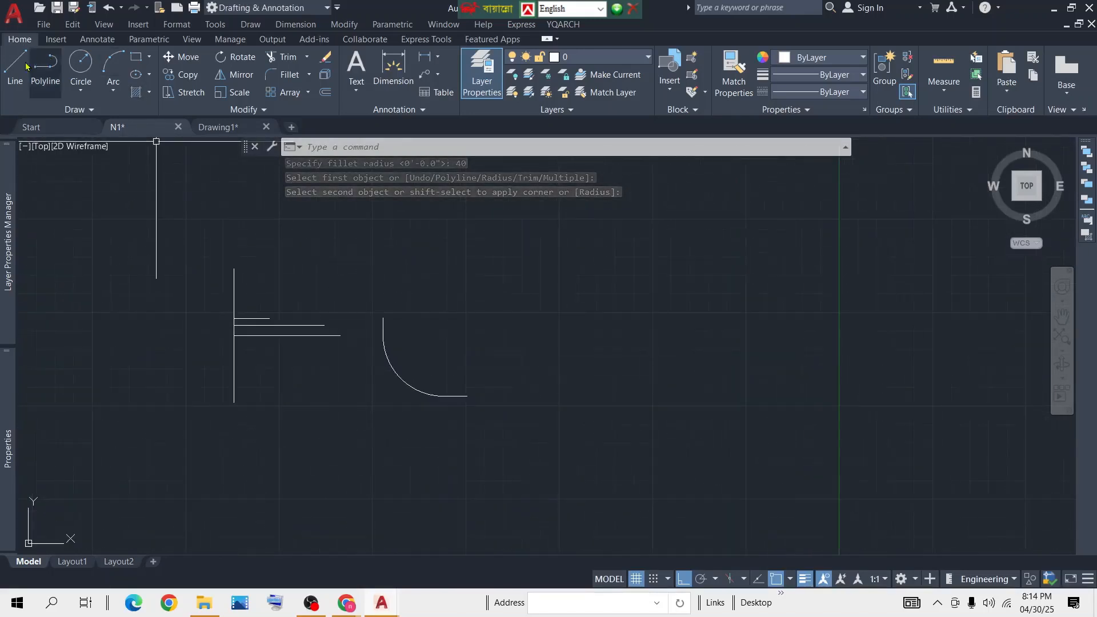
pyautogui.scroll(5, 238, 417)
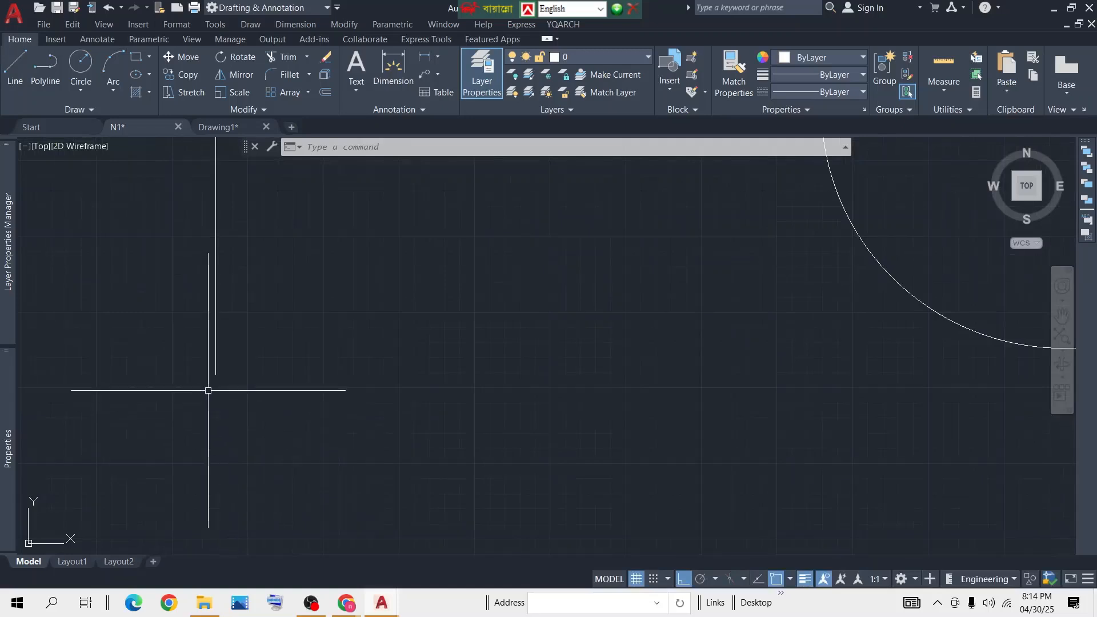
pyautogui.scroll(-4, 357, 409)
pyautogui.click(18, 69)
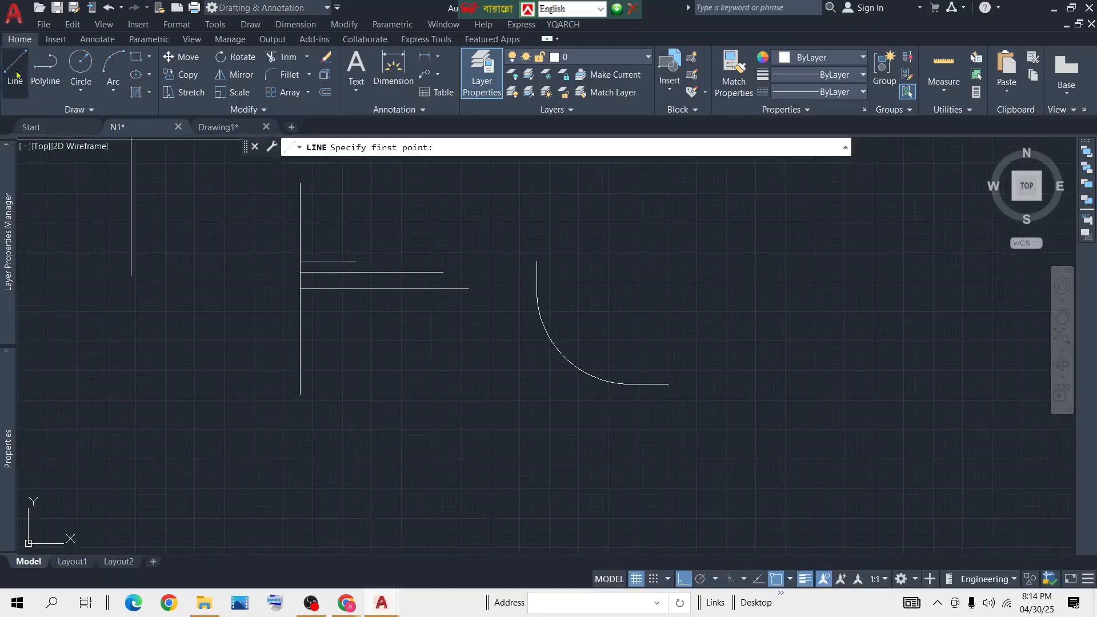
pyautogui.click(17, 68)
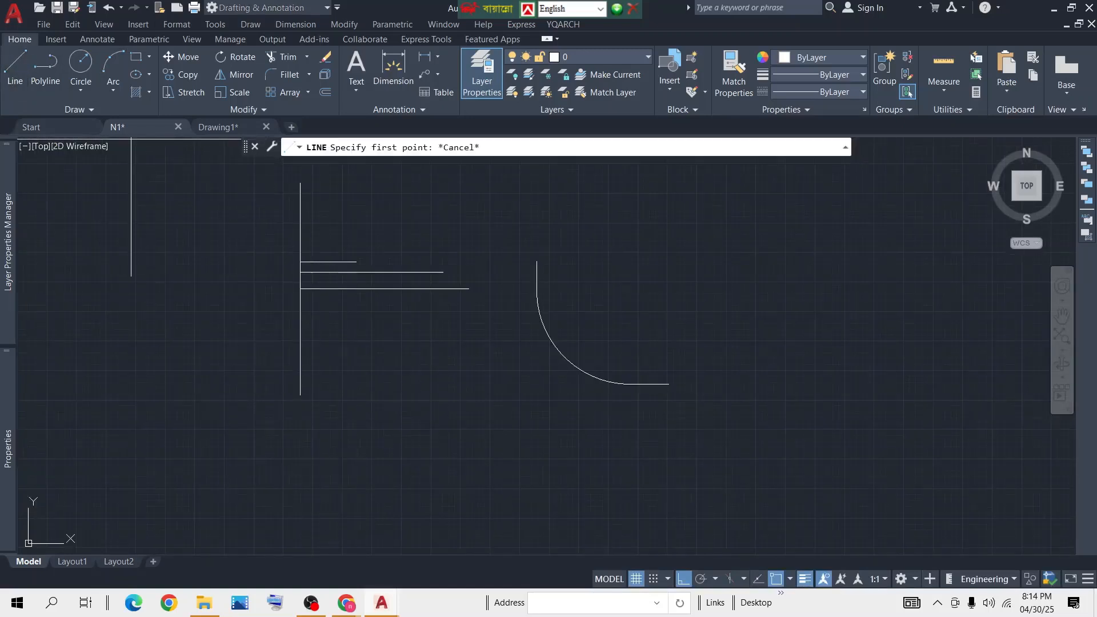
pyautogui.click(316, 409)
pyautogui.click(498, 409)
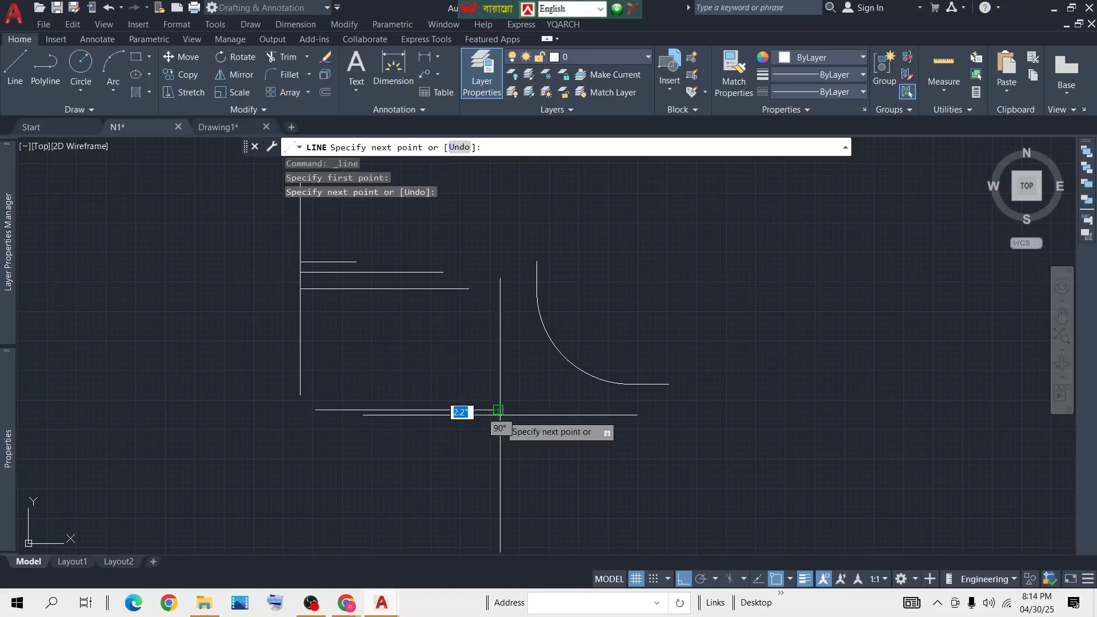
pyautogui.press('Return')
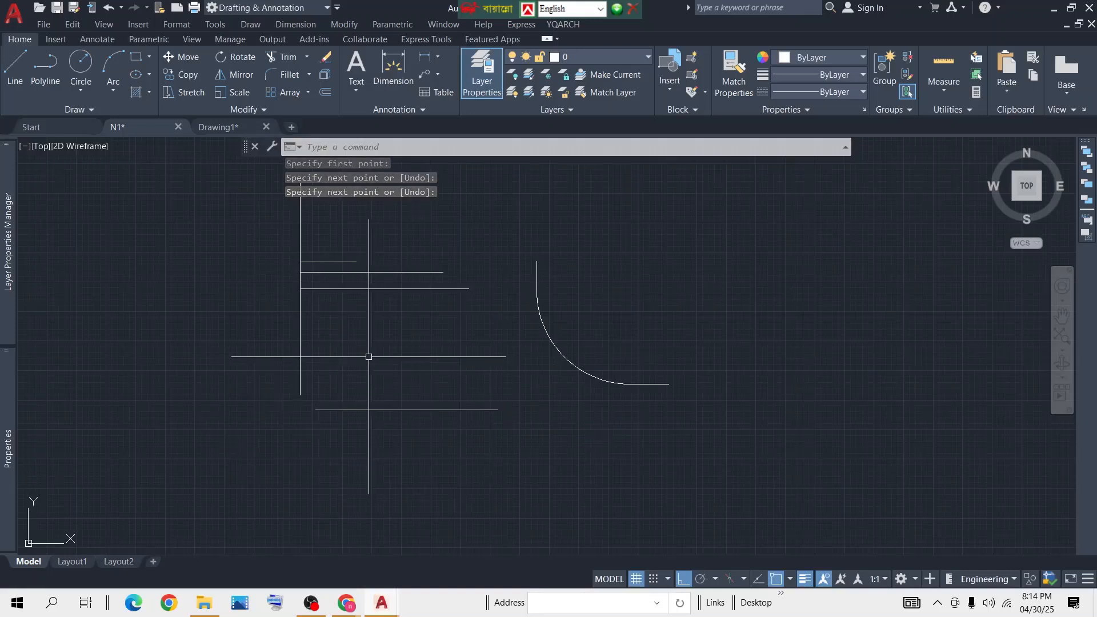
# Fillet the vertical line carrying the three extended lines and the horizontal line below it with a radius of 5
pyautogui.press('Return')
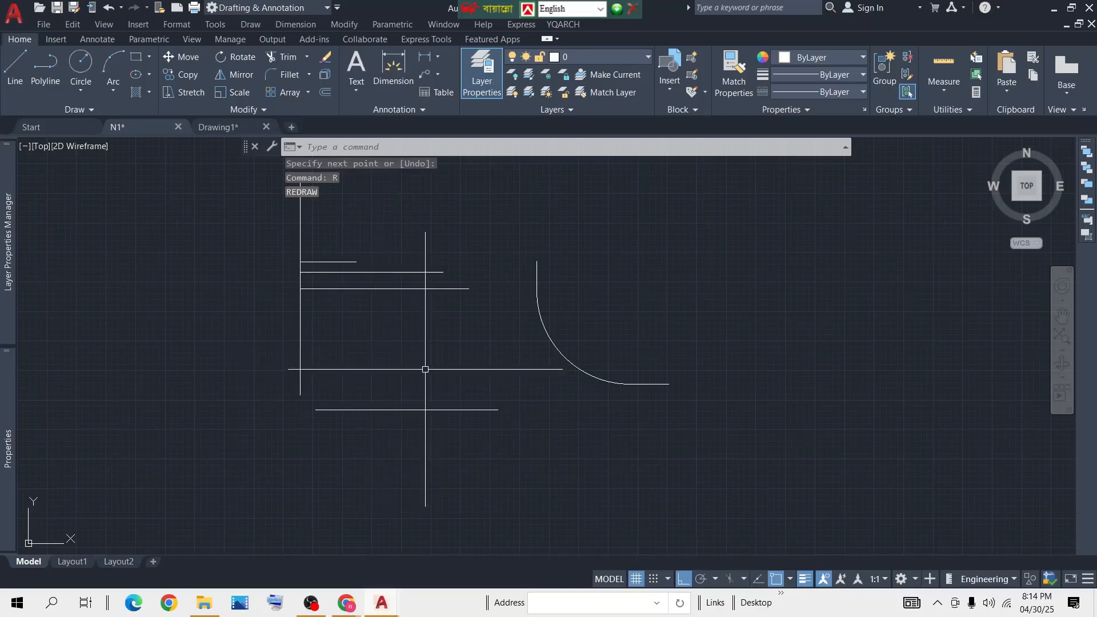
pyautogui.write('f')
pyautogui.press('Return')
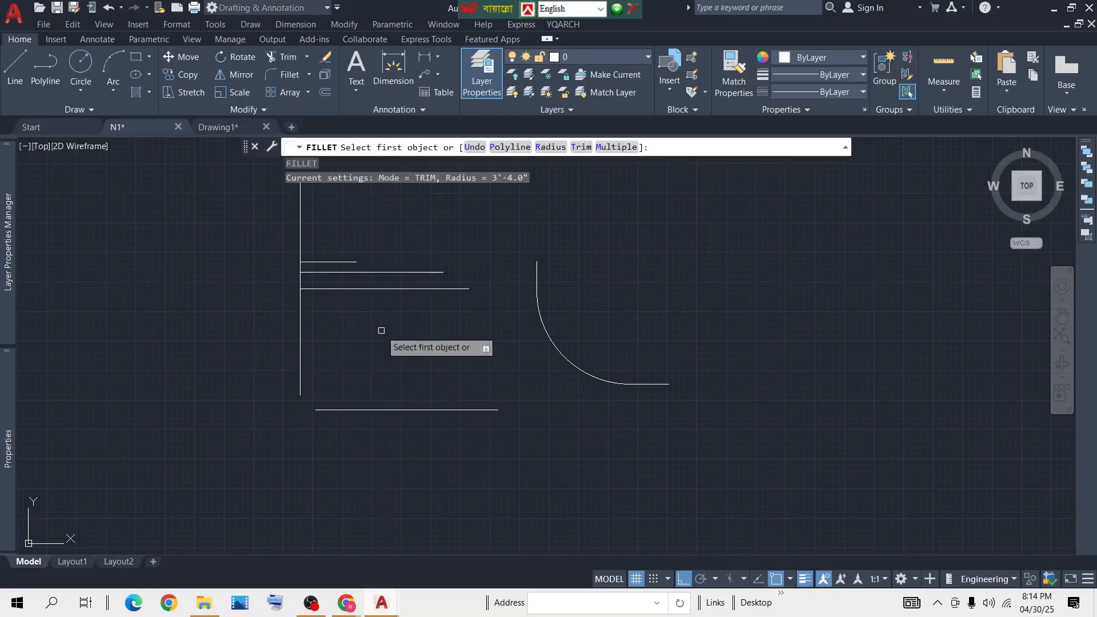
pyautogui.click(552, 148)
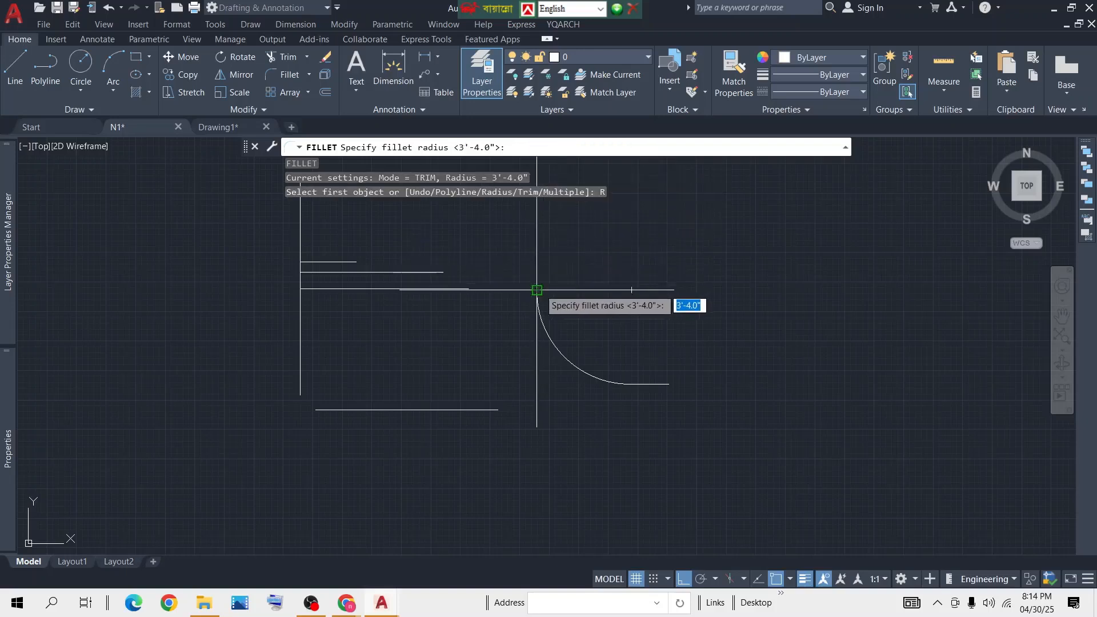
pyautogui.write('5')
pyautogui.press('Return')
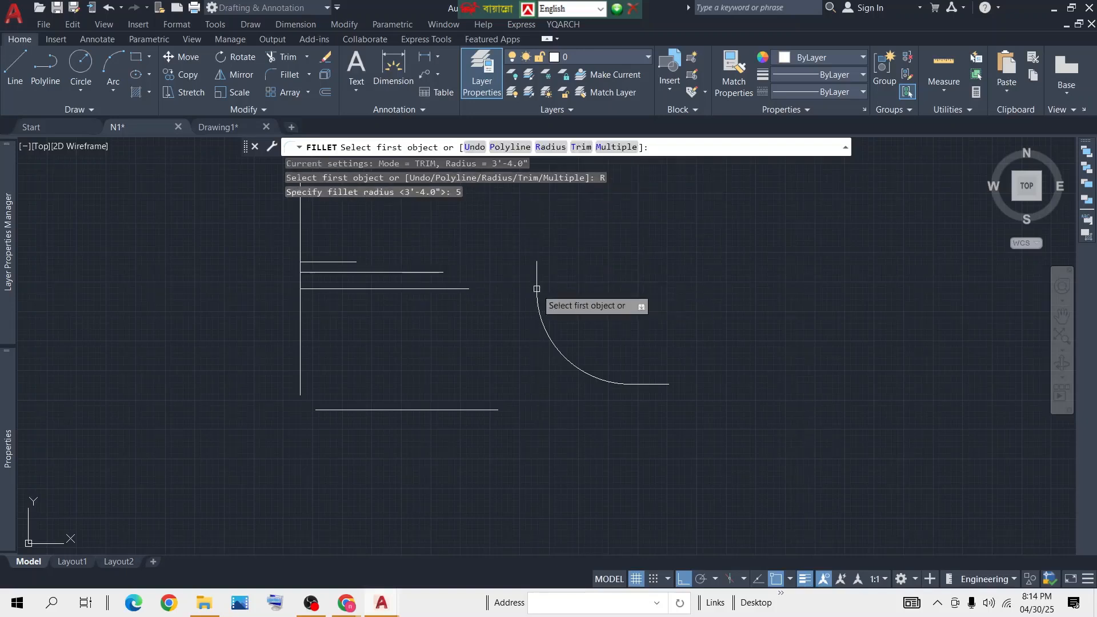
pyautogui.click(299, 353)
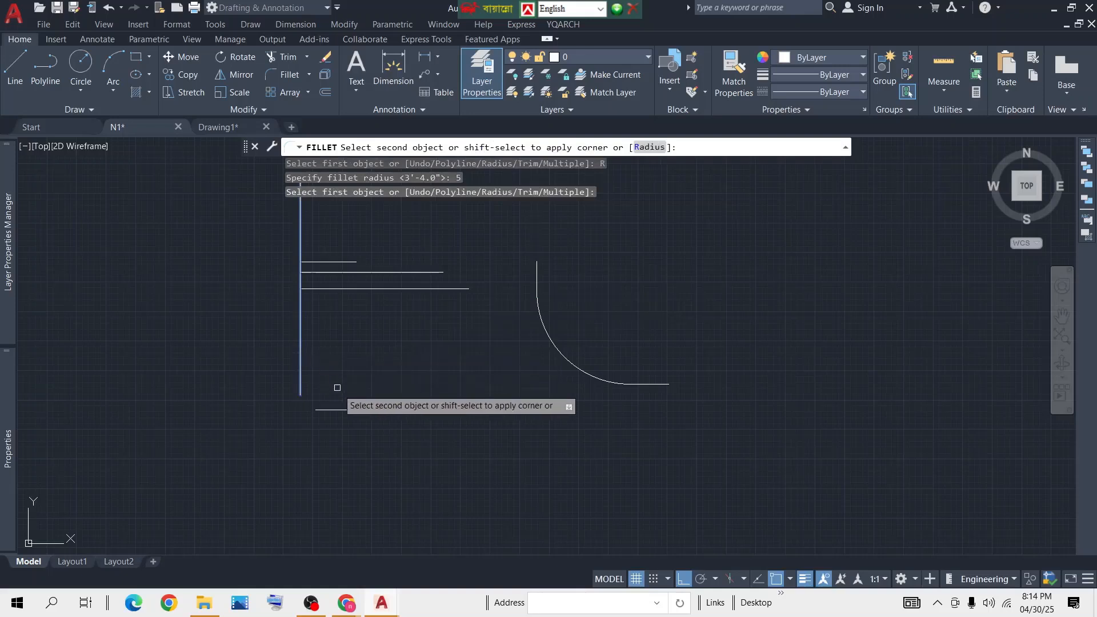
pyautogui.click(334, 409)
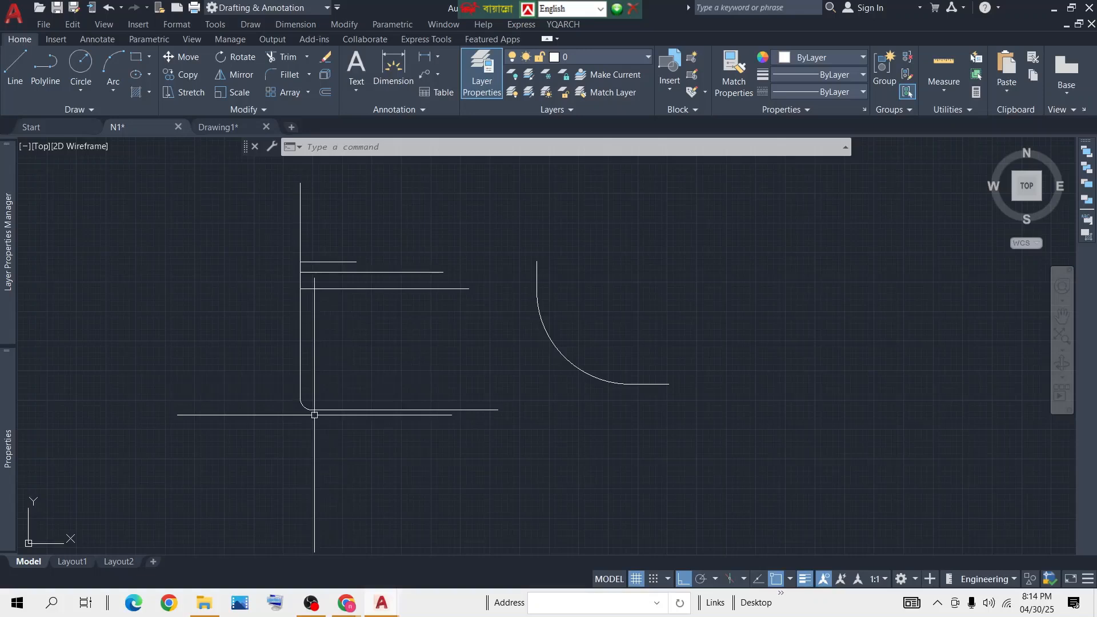
# Draw another vertical line in the empty area right of the large-radius fillet
pyautogui.scroll(-2, 416, 392)
pyautogui.moveTo(503, 351); pyautogui.dragTo(407, 348, button='middle')
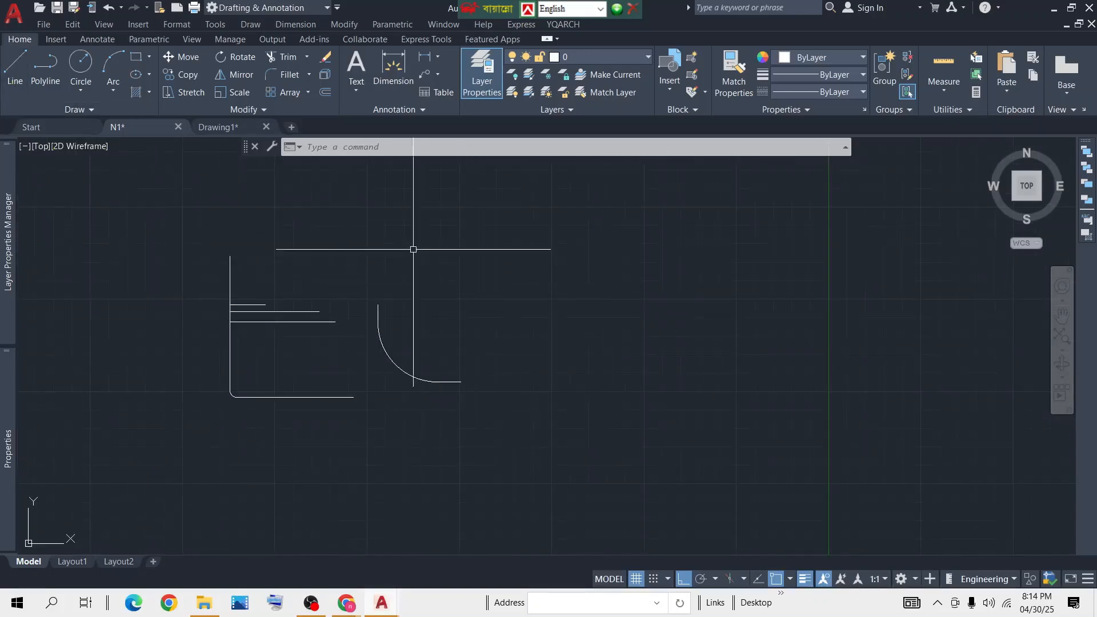
pyautogui.click(15, 67)
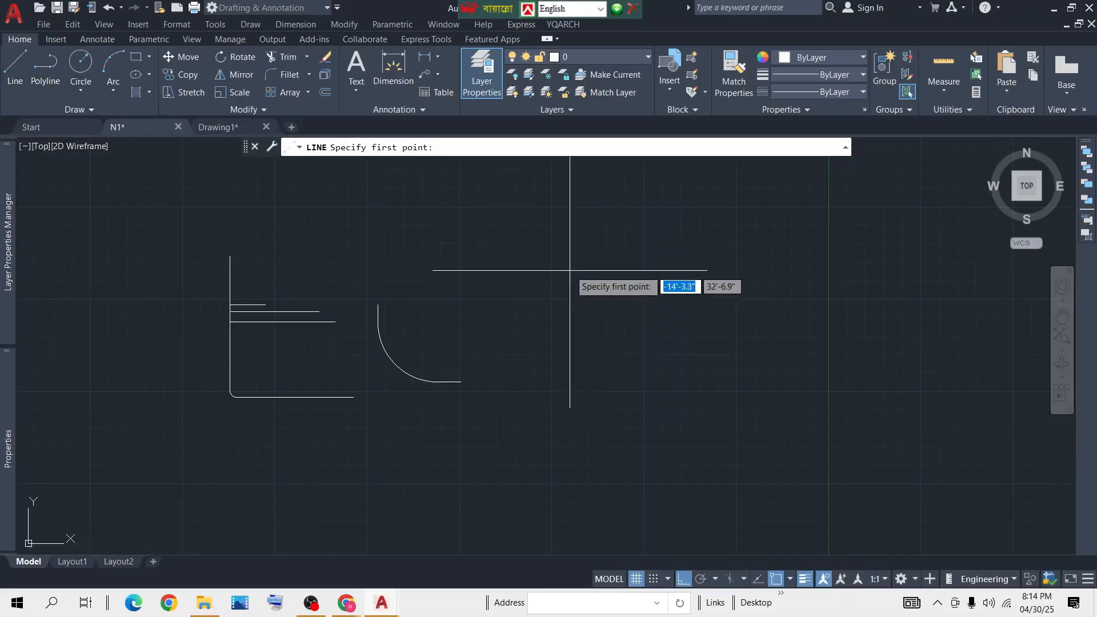
pyautogui.click(569, 263)
pyautogui.click(569, 396)
pyautogui.press('Return')
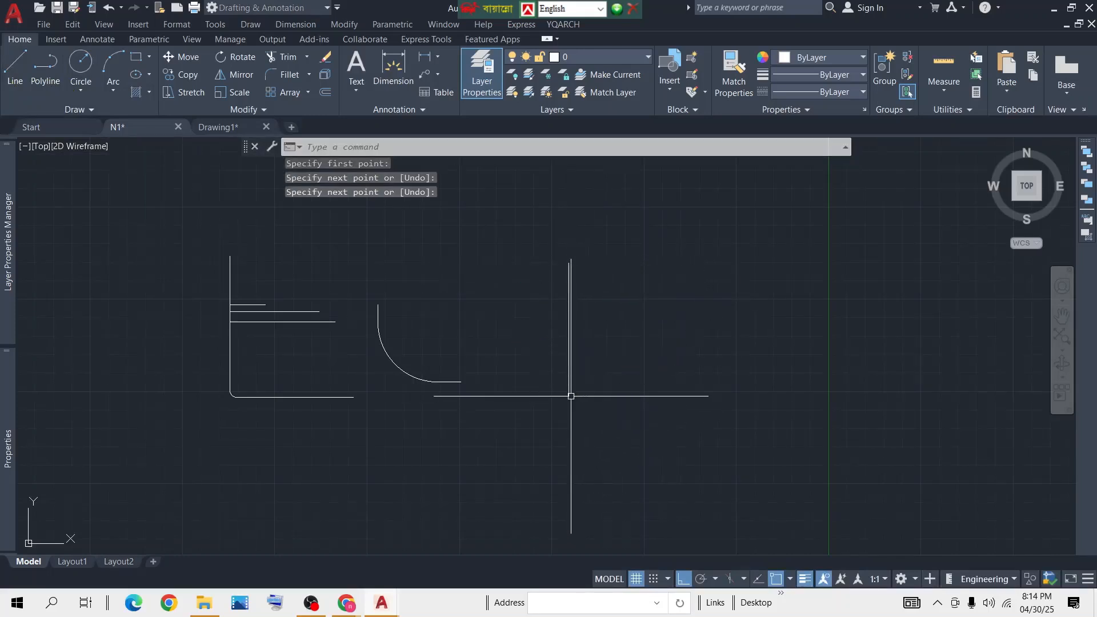
# Draw a horizontal line running right from just below the newest vertical line's lower end, leaving a small corner gap
pyautogui.scroll(4, 594, 399)
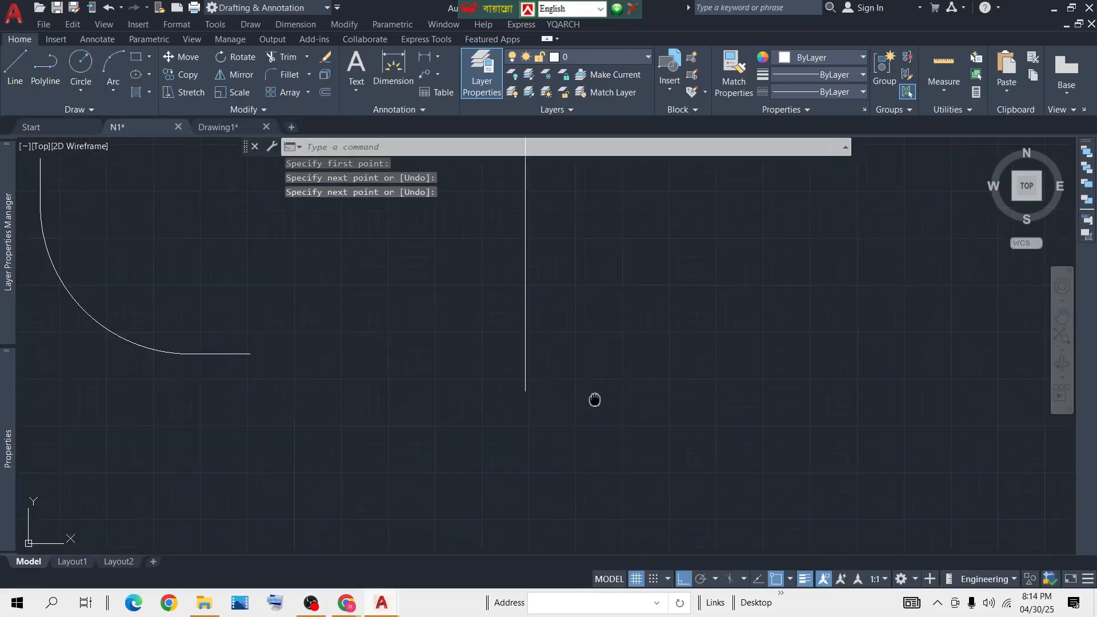
pyautogui.click(15, 63)
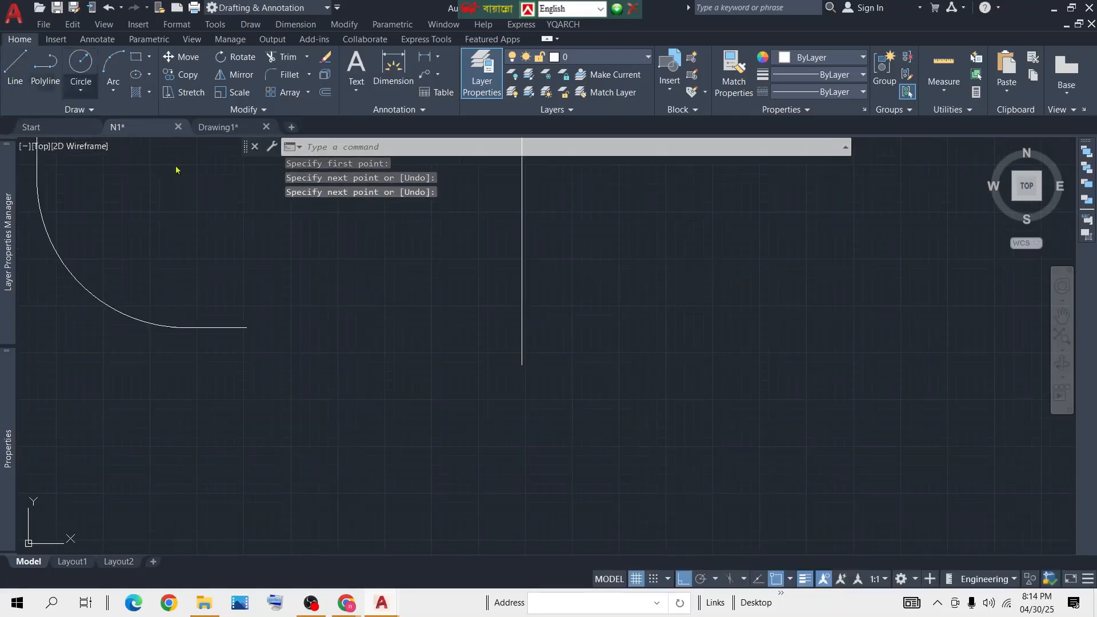
pyautogui.click(539, 375)
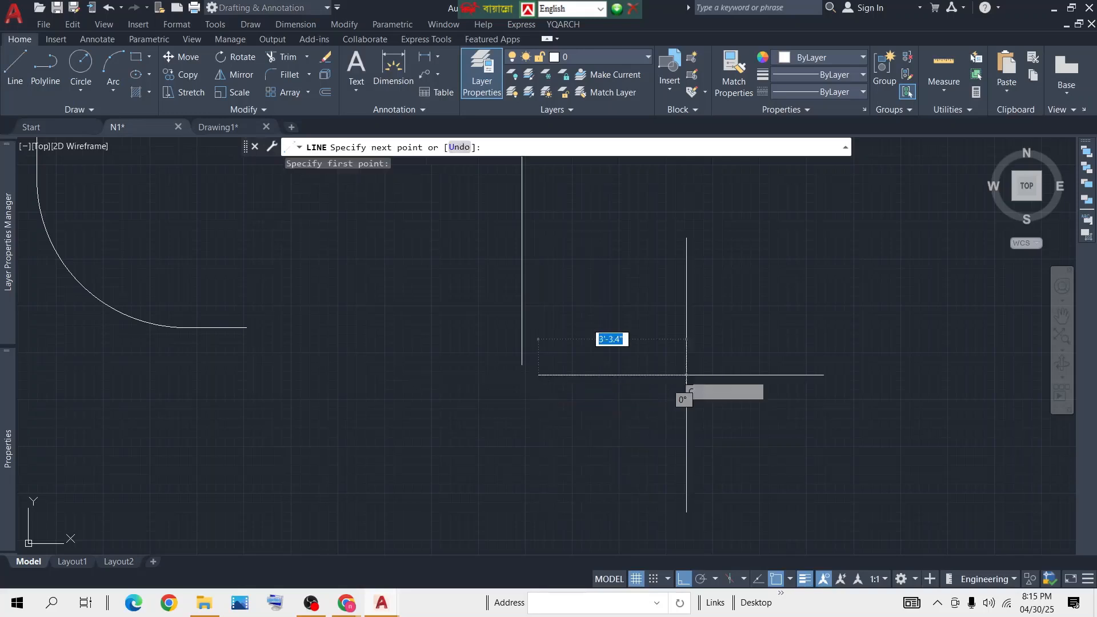
pyautogui.click(788, 376)
pyautogui.press('Return')
pyautogui.scroll(-4, 585, 297)
pyautogui.scroll(4, 611, 287)
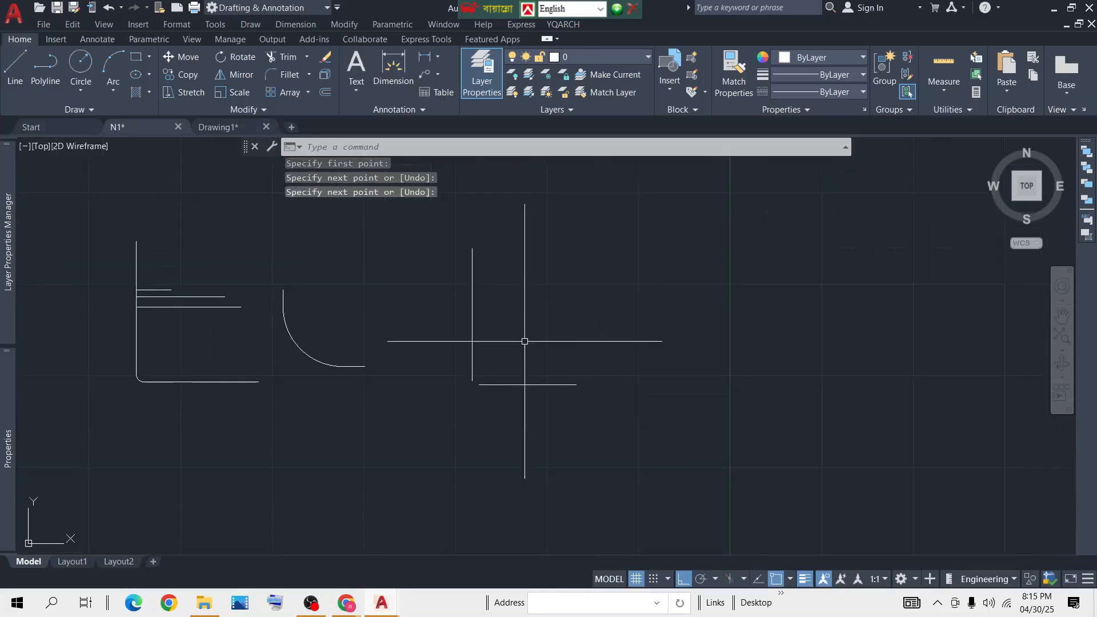
# Fillet the newest vertical line and the horizontal line below it with a radius of 10
pyautogui.moveTo(497, 390); pyautogui.dragTo(485, 368, button='middle')
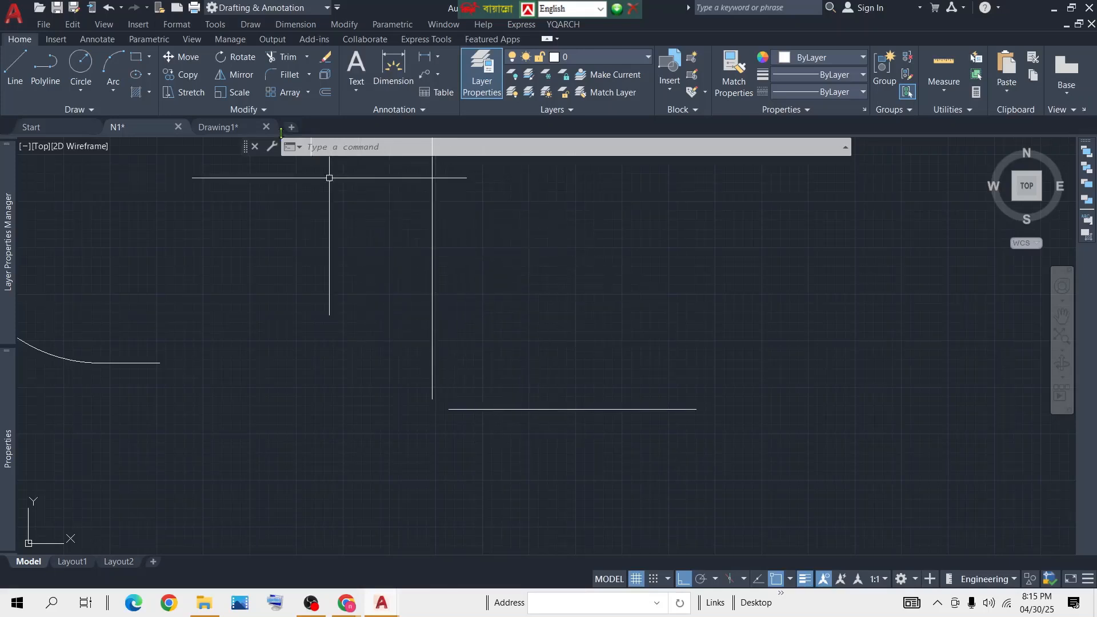
pyautogui.click(284, 76)
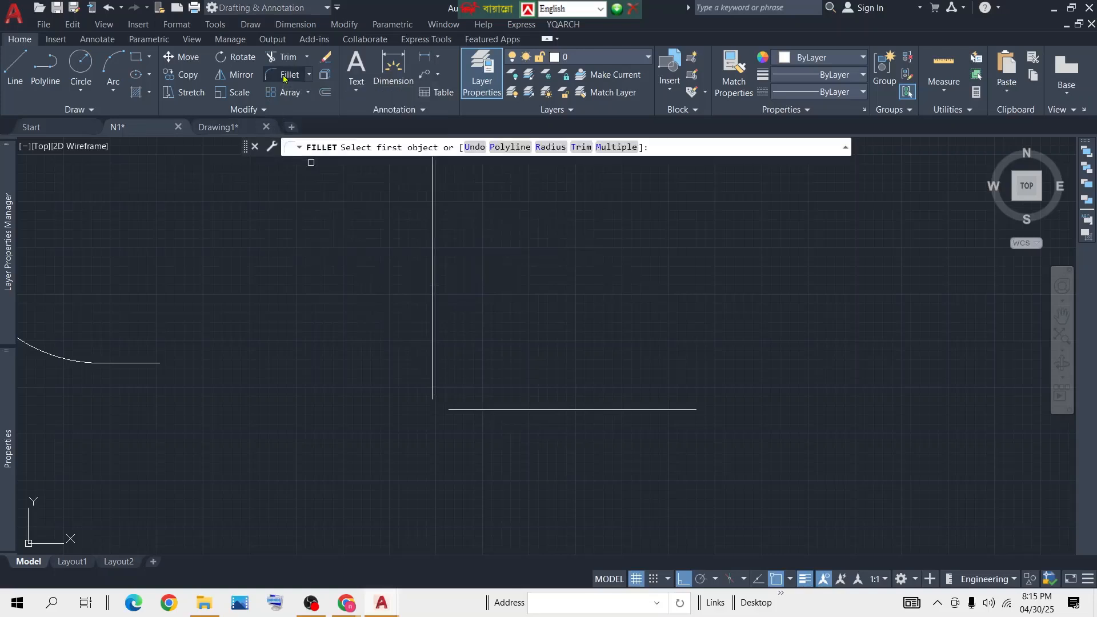
pyautogui.click(551, 147)
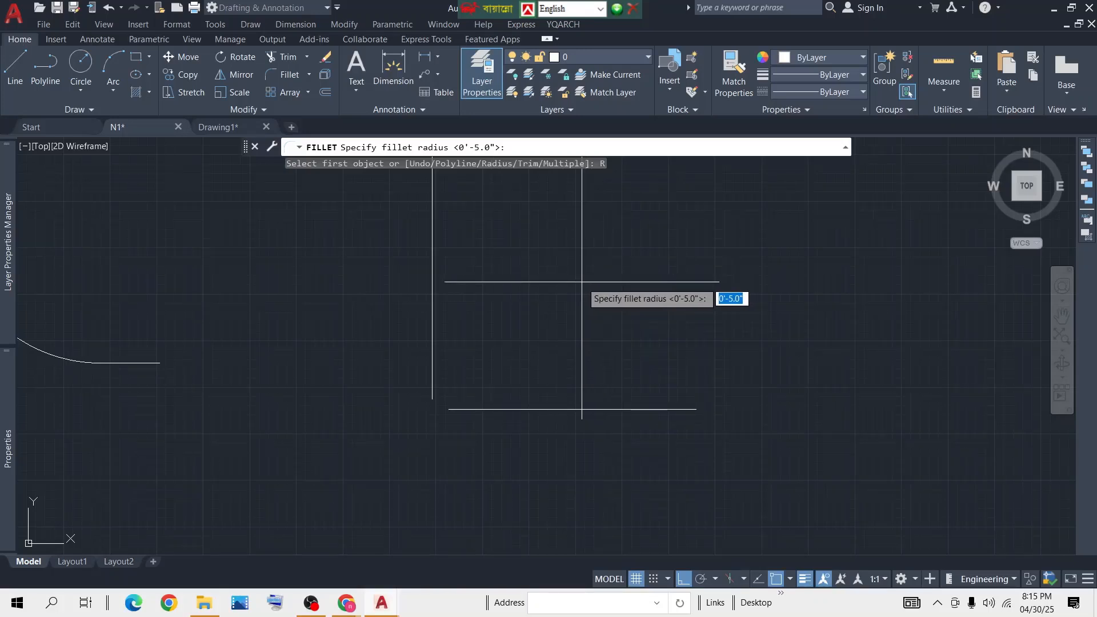
pyautogui.write('10')
pyautogui.press('Return')
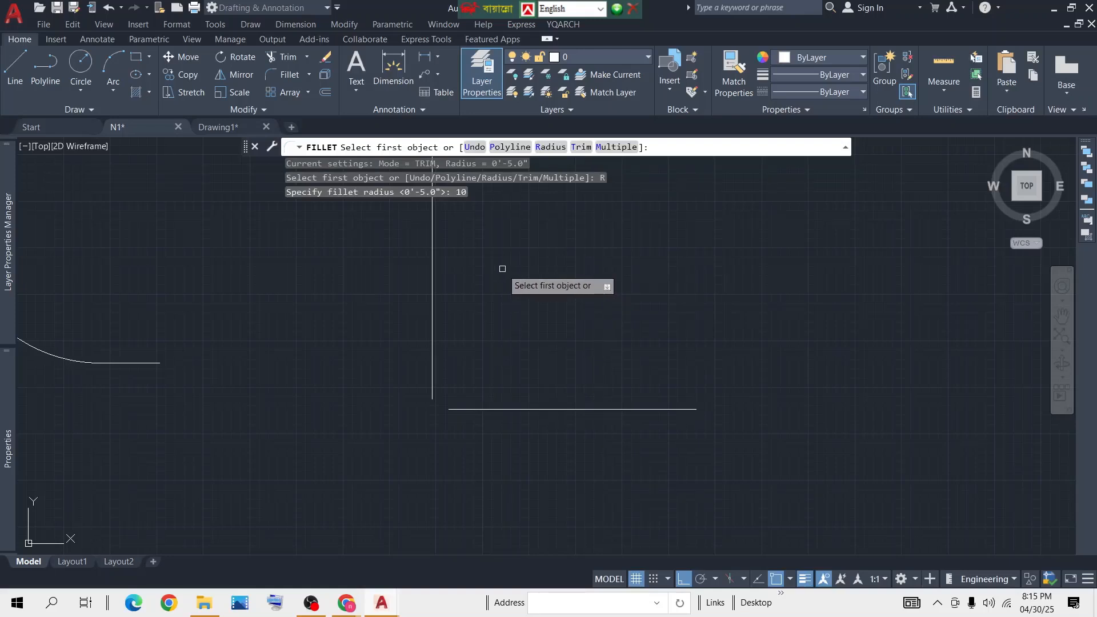
pyautogui.click(433, 341)
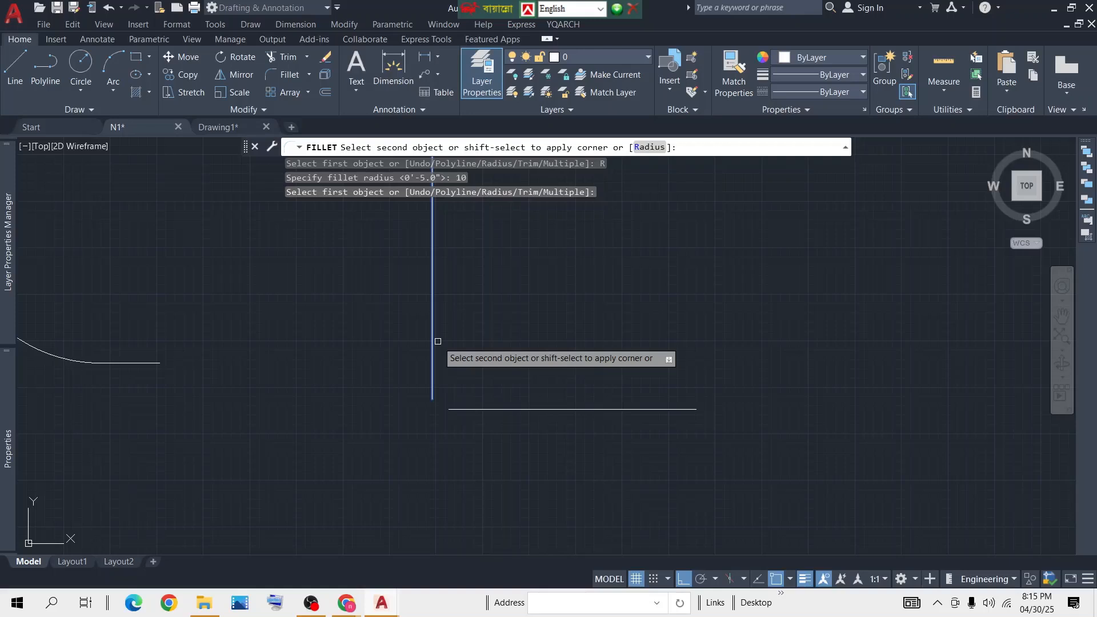
pyautogui.click(471, 409)
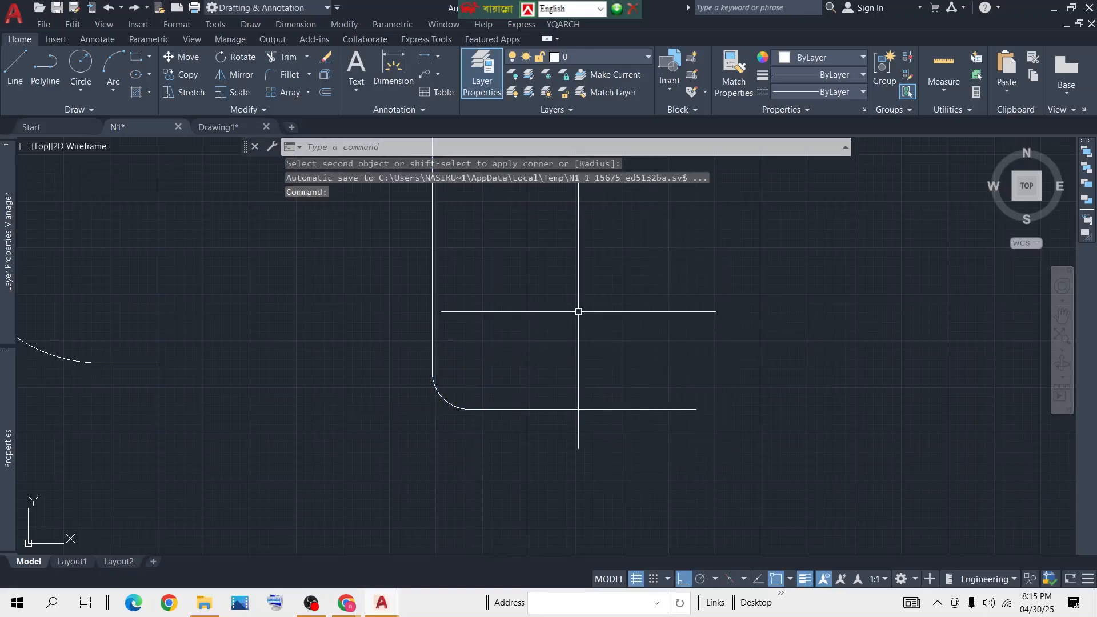
# Erase all the lines and filleted corners in the drawing area
pyautogui.scroll(-4, 580, 313)
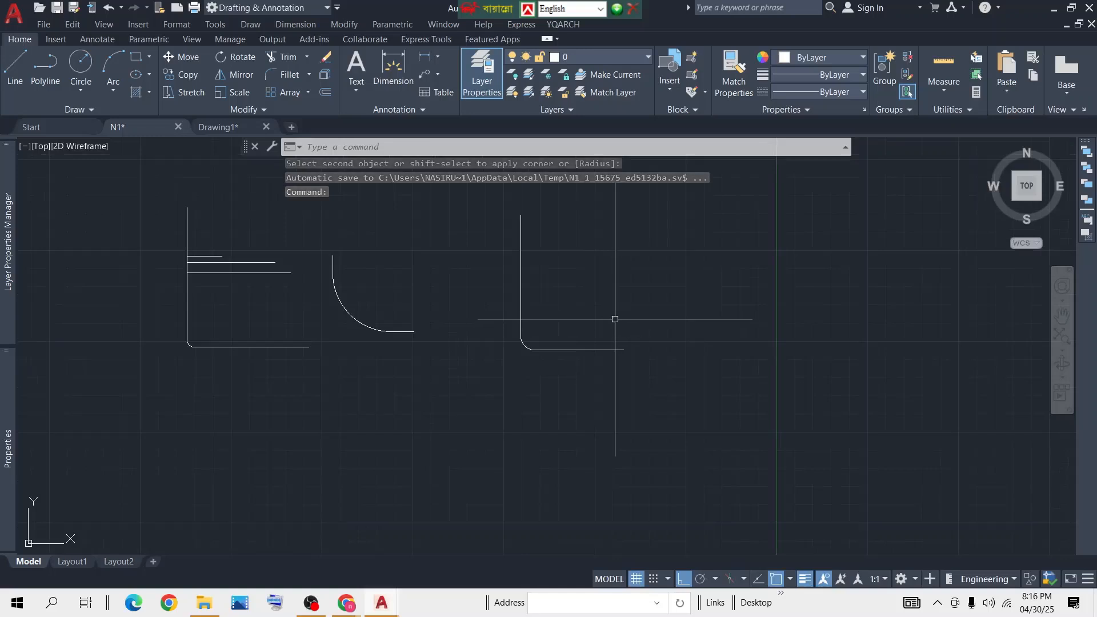
pyautogui.moveTo(633, 302); pyautogui.dragTo(662, 349, button='middle')
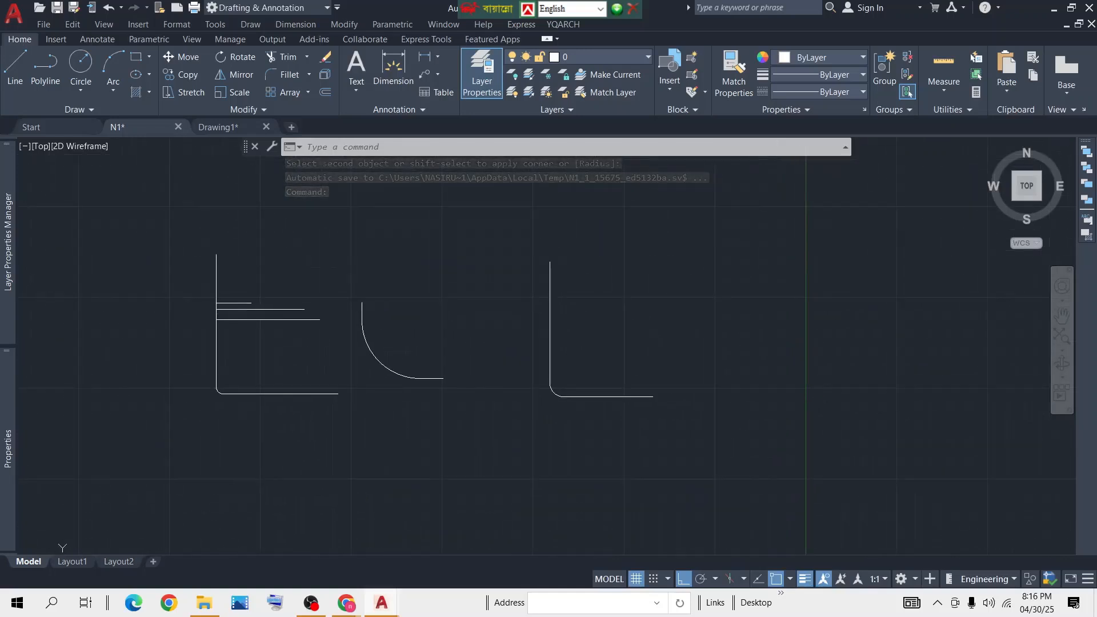
pyautogui.click(691, 243)
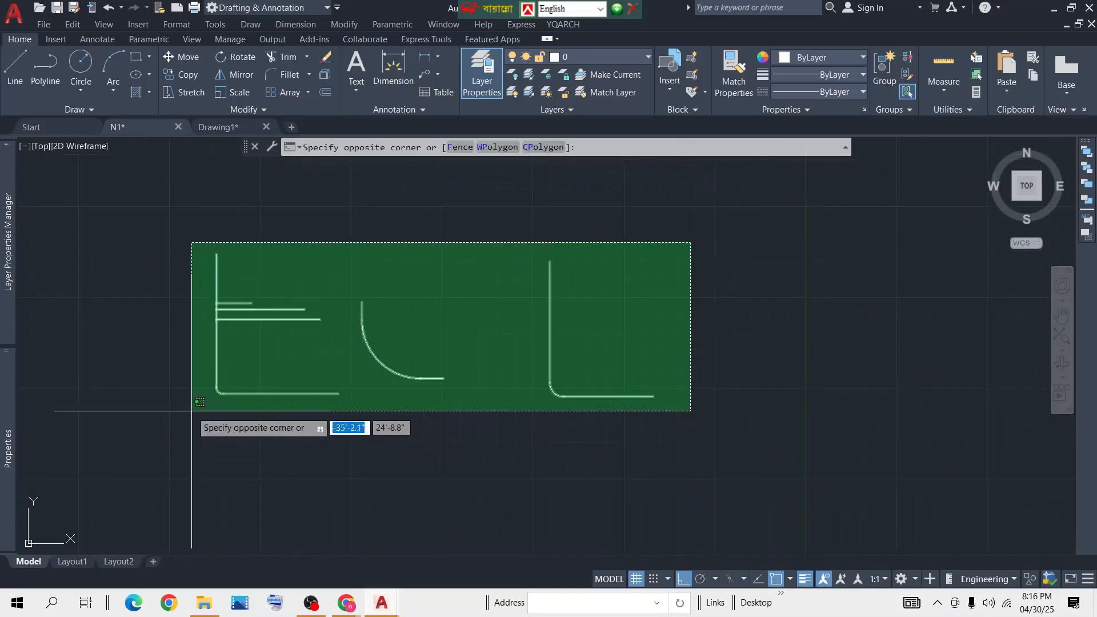
pyautogui.click(191, 411)
pyautogui.press('Delete')
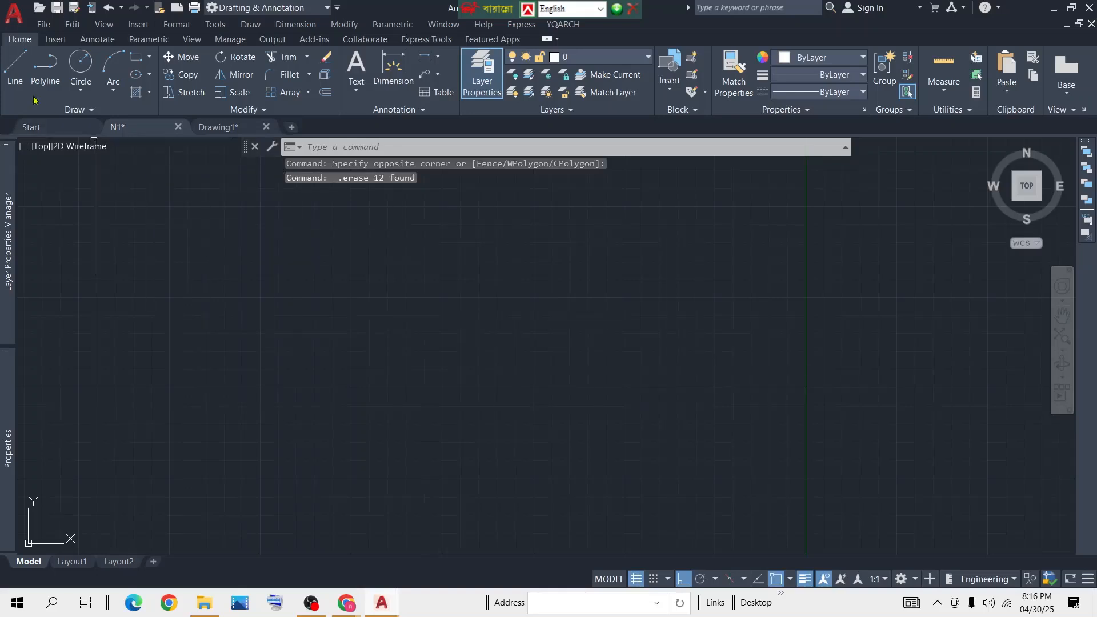
# Draw a horizontal line in the middle of the cleared drawing area
pyautogui.click(15, 66)
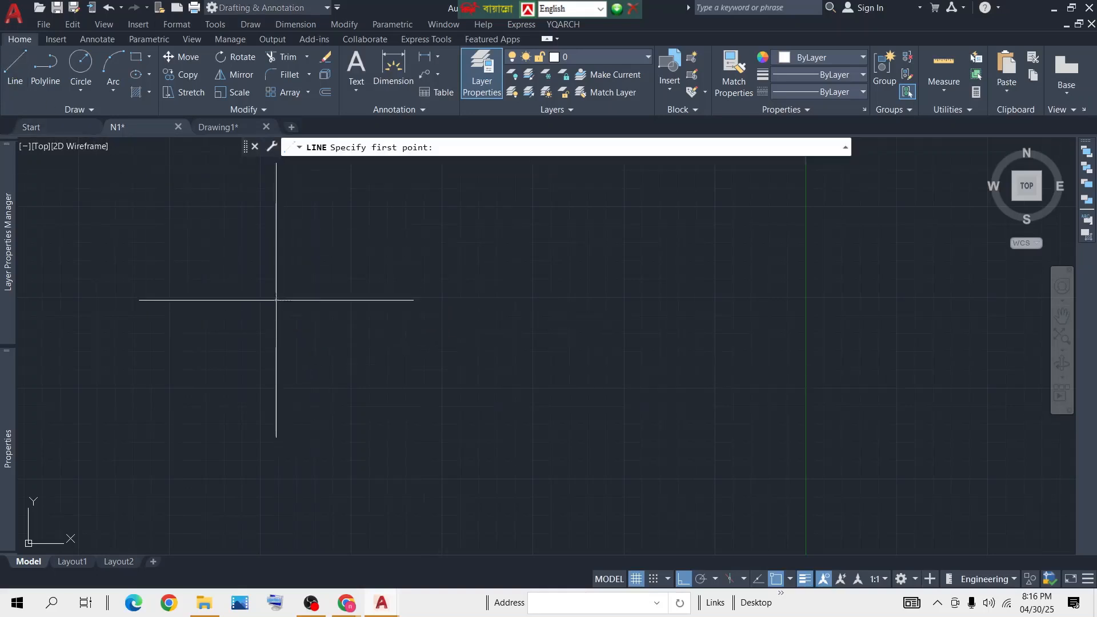
pyautogui.click(425, 299)
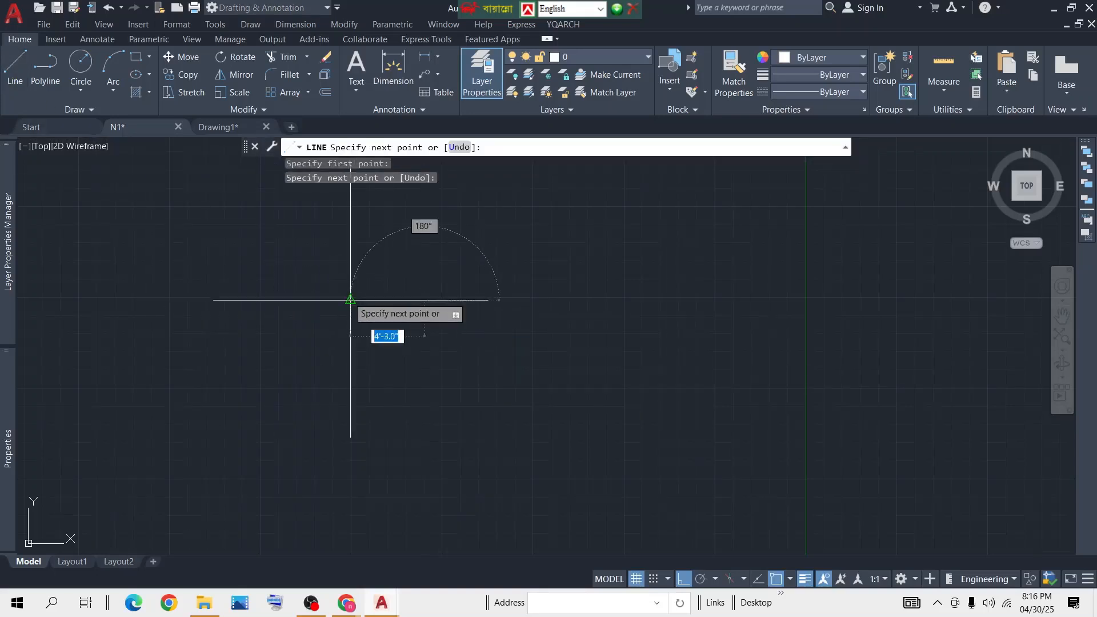
pyautogui.press('Return')
# Draw a short vertical line just above and outside the horizontal line's left end, leaving a corner gap
pyautogui.moveTo(287, 255); pyautogui.dragTo(413, 312, button='middle')
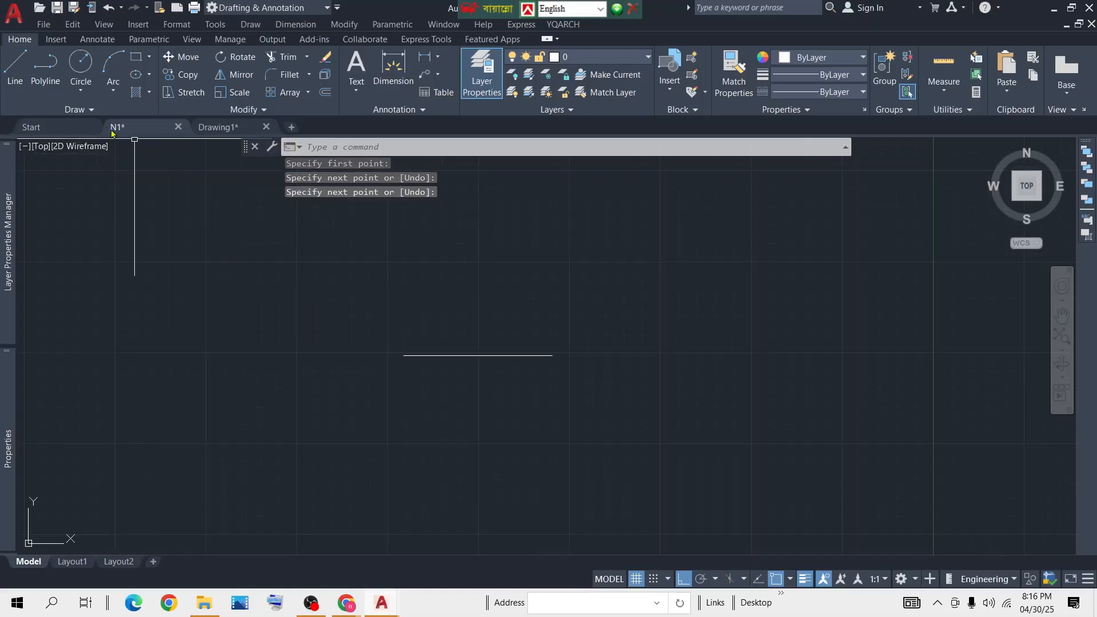
pyautogui.click(15, 71)
pyautogui.click(380, 271)
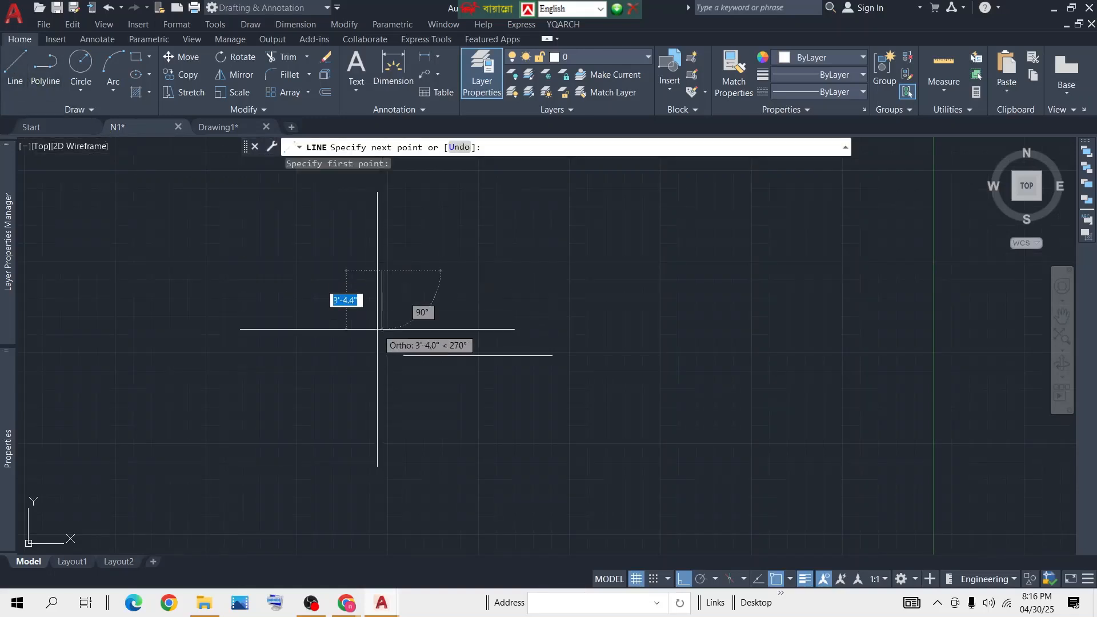
pyautogui.click(382, 344)
pyautogui.press('Return')
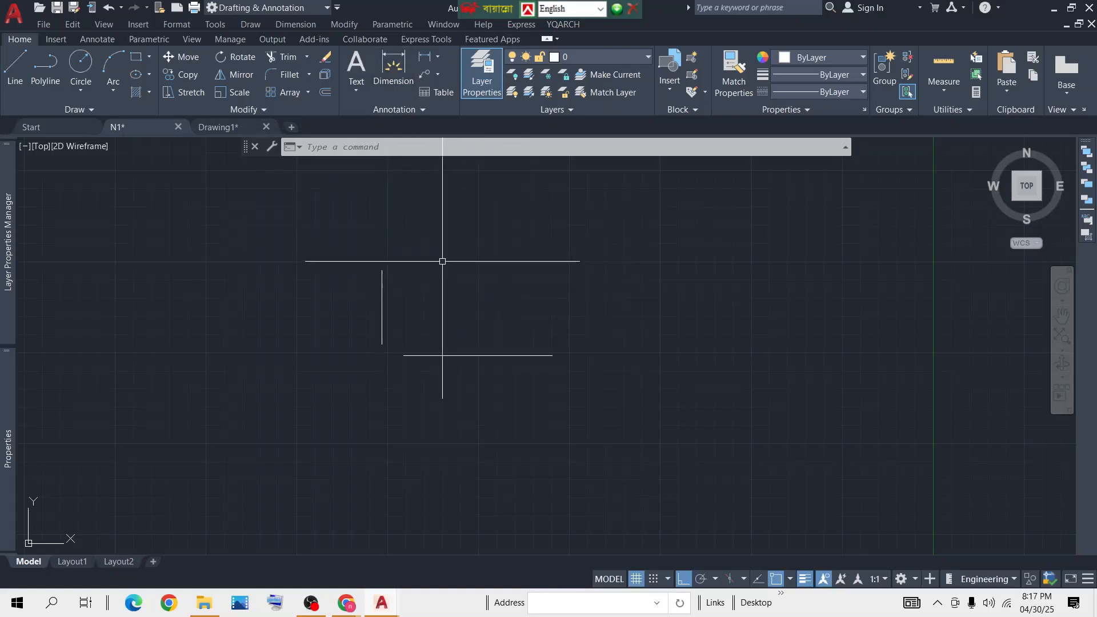
# Fillet the short vertical line and the horizontal line into a corner with a radius of 10
pyautogui.write('f')
pyautogui.press('Return')
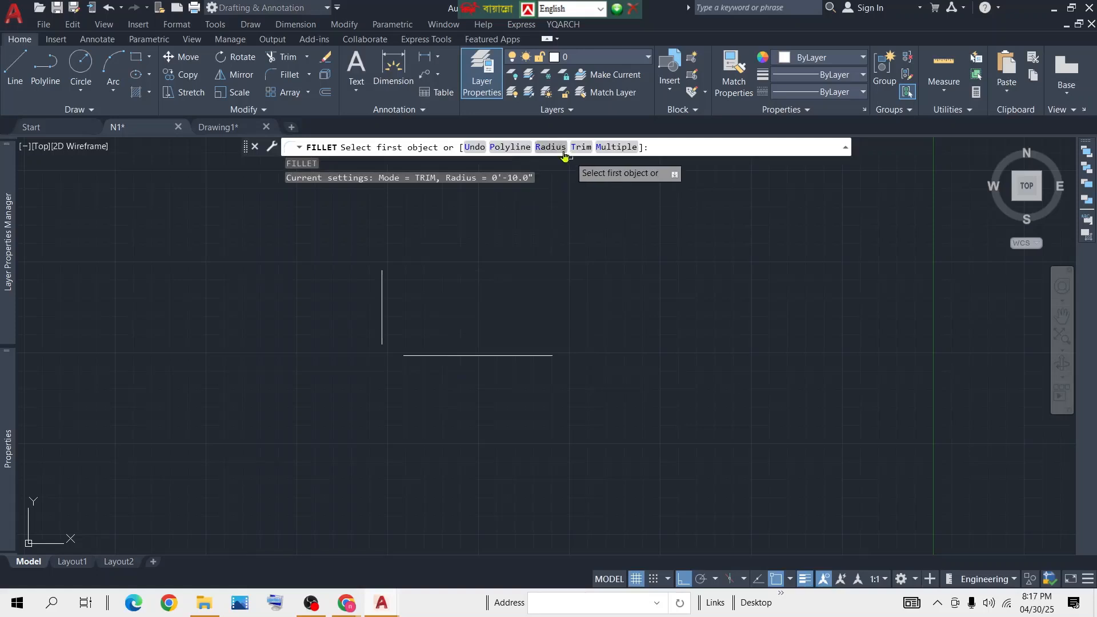
pyautogui.click(552, 148)
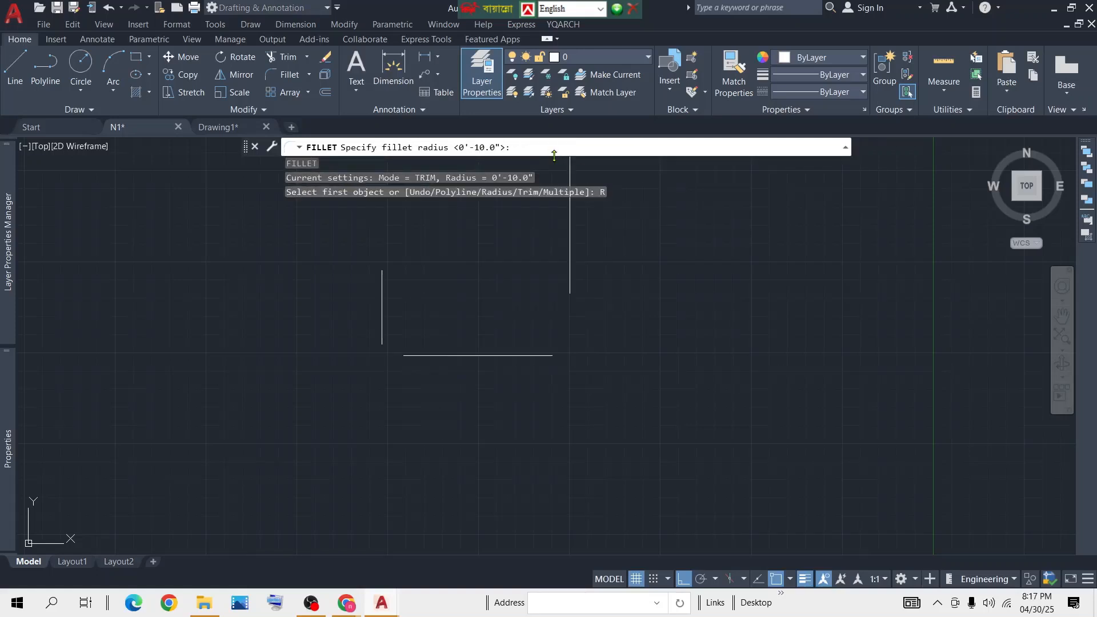
pyautogui.write('10')
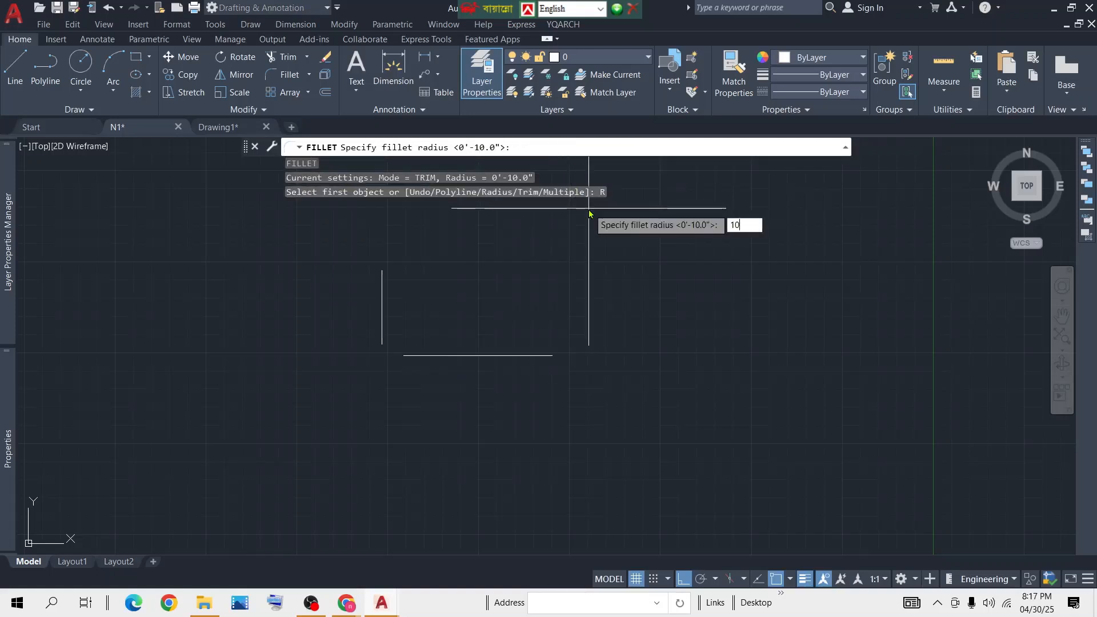
pyautogui.press('Return')
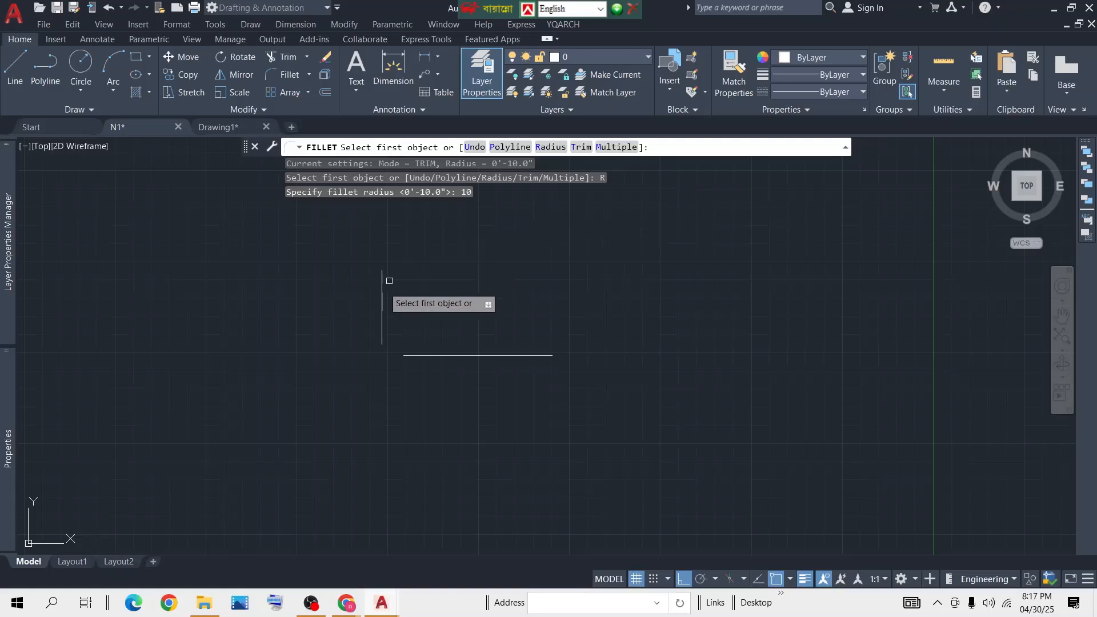
pyautogui.click(380, 314)
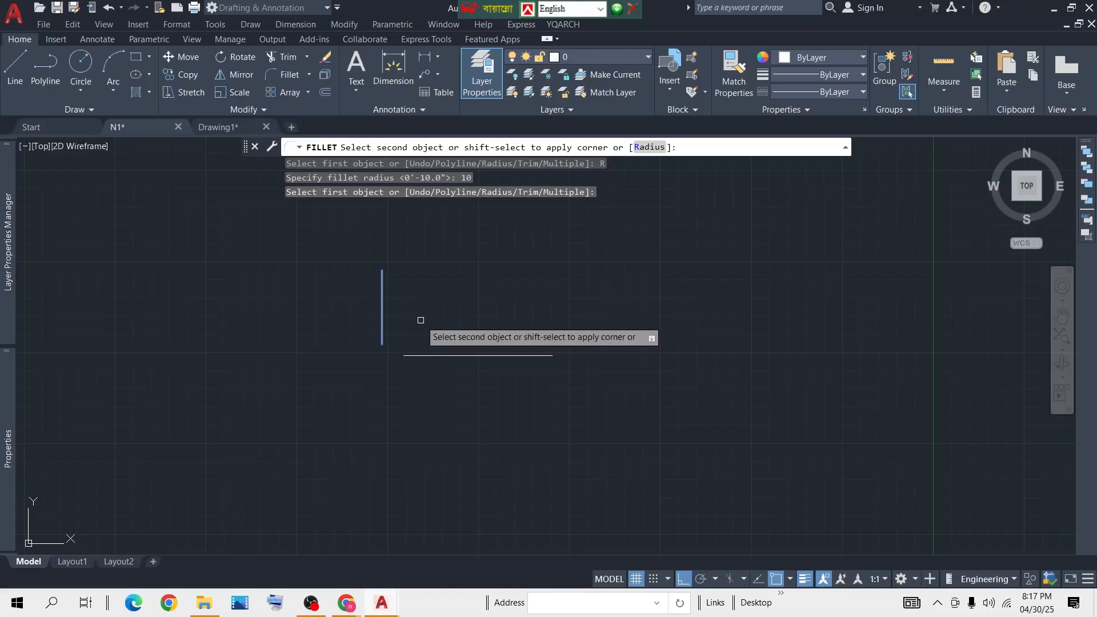
pyautogui.click(421, 356)
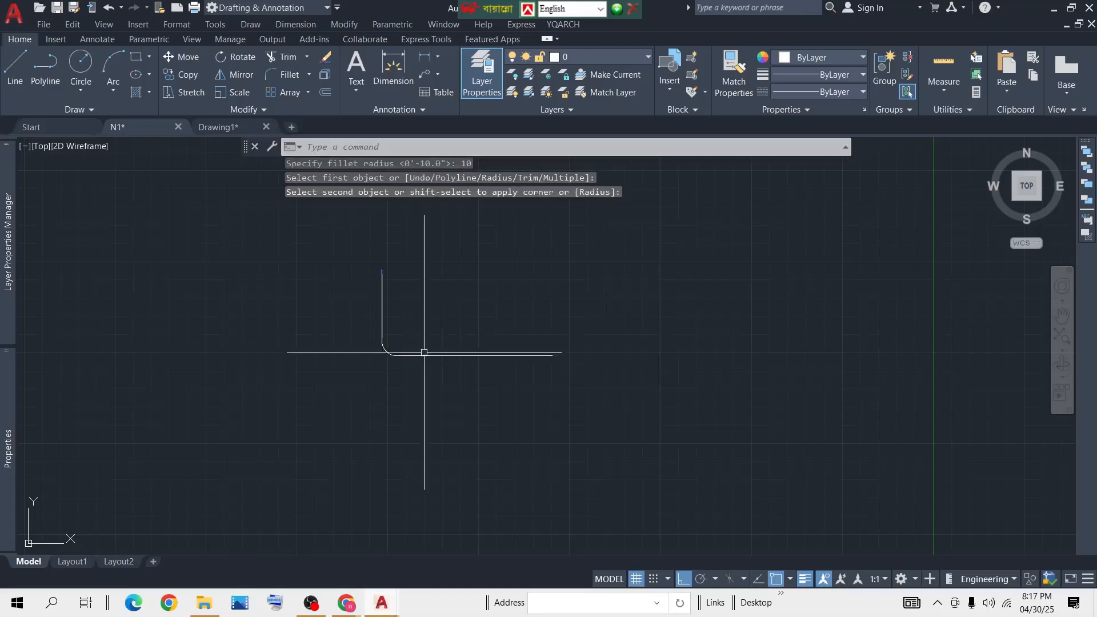
# Erase the filleted corner, including both lines and the arc
pyautogui.click(585, 247)
pyautogui.click(343, 380)
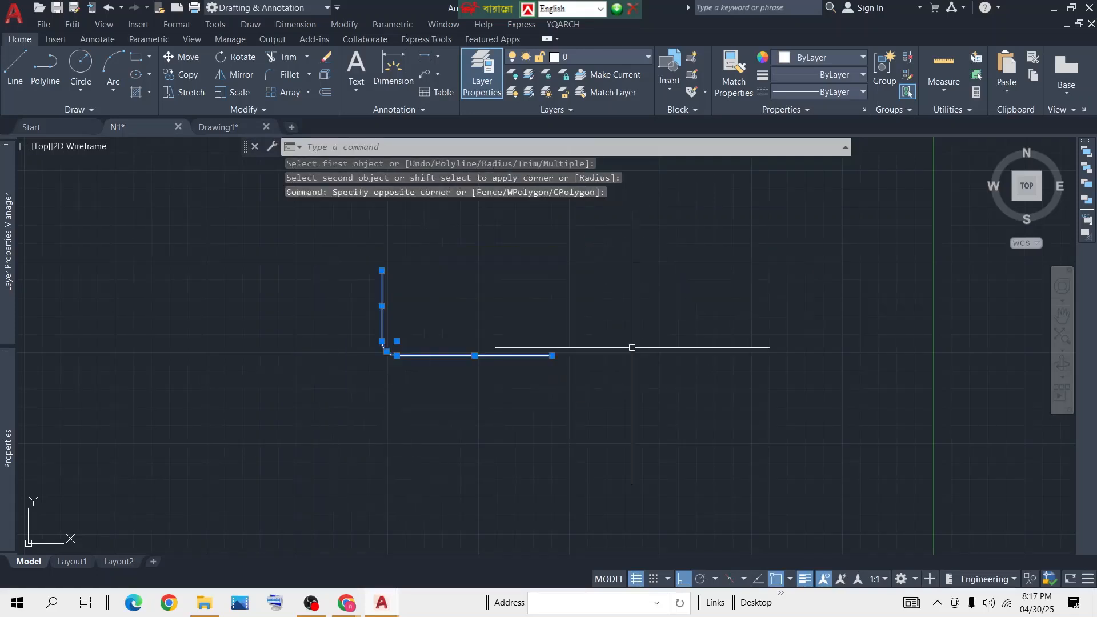
pyautogui.press('Delete')
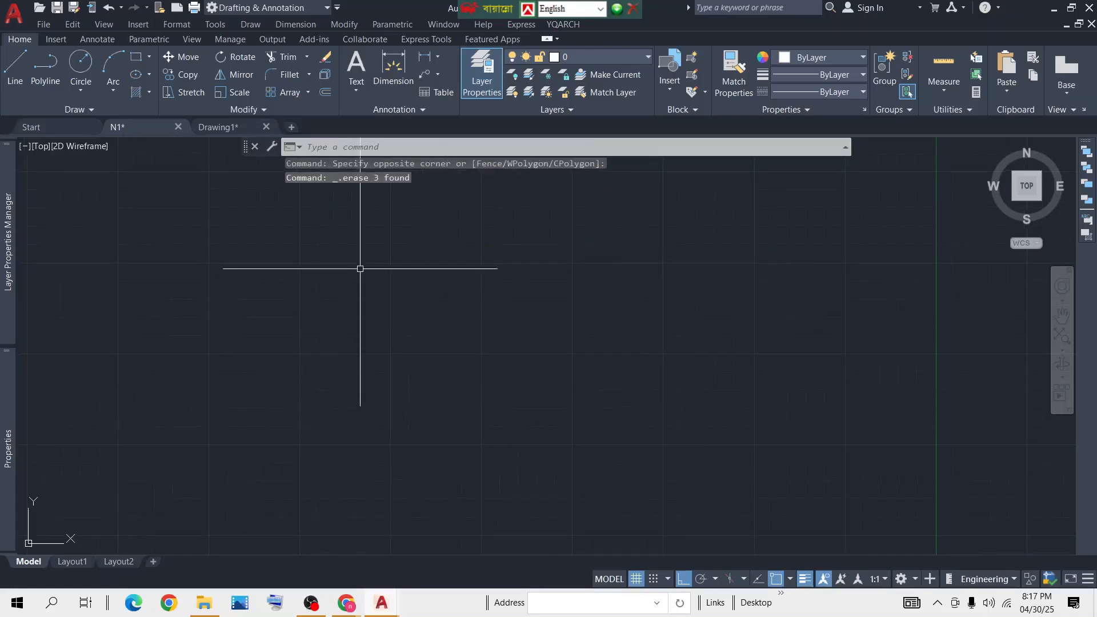
pyautogui.click(309, 93)
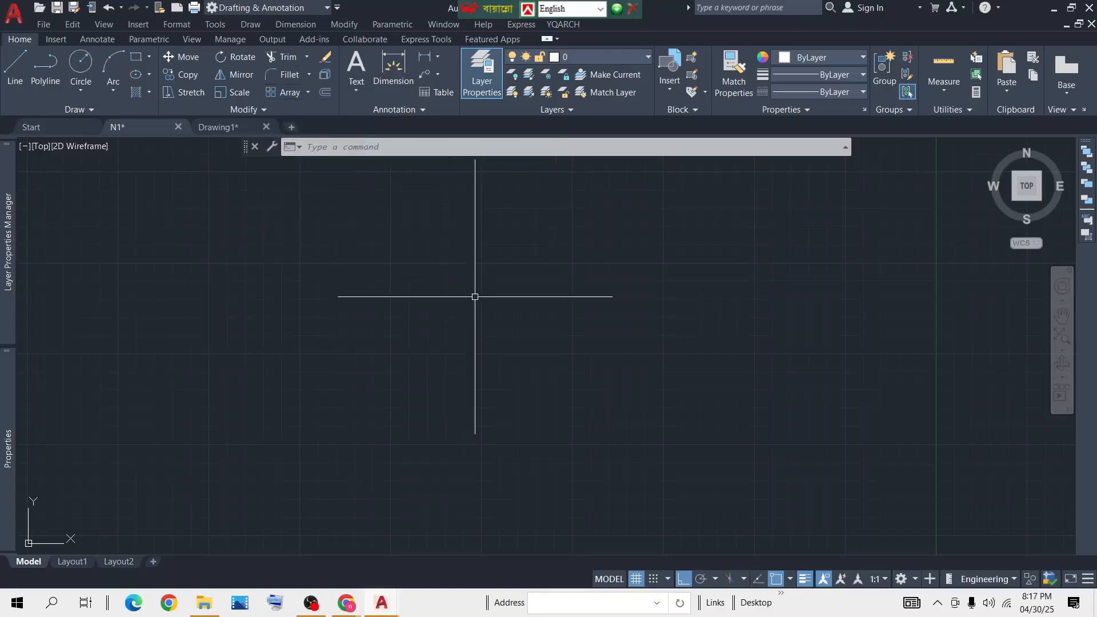
# Draw a long horizontal line across the middle of the empty drawing area
pyautogui.click(16, 72)
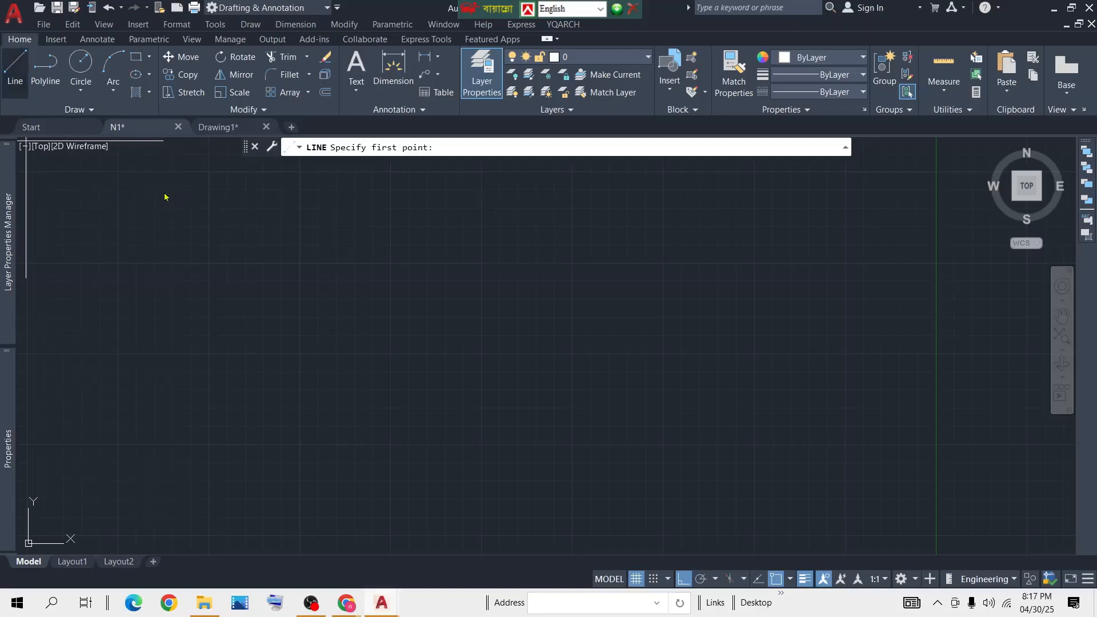
pyautogui.click(291, 318)
pyautogui.click(762, 342)
pyautogui.press('Return')
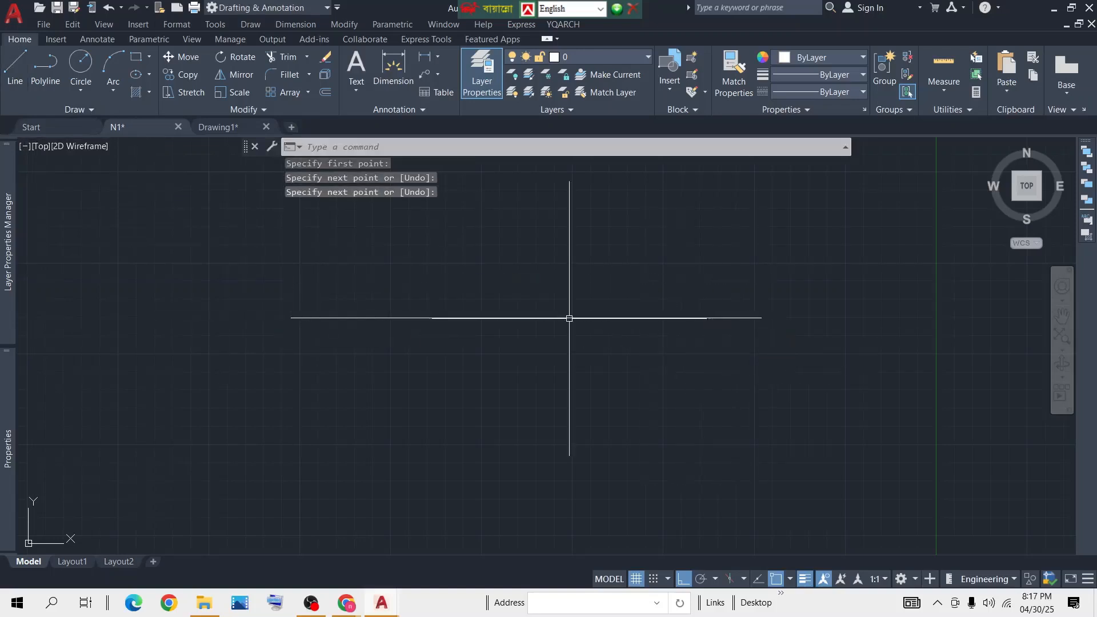
# Draw a circle with a radius of about 11 inches resting on top of the long line near its left end
pyautogui.click(81, 64)
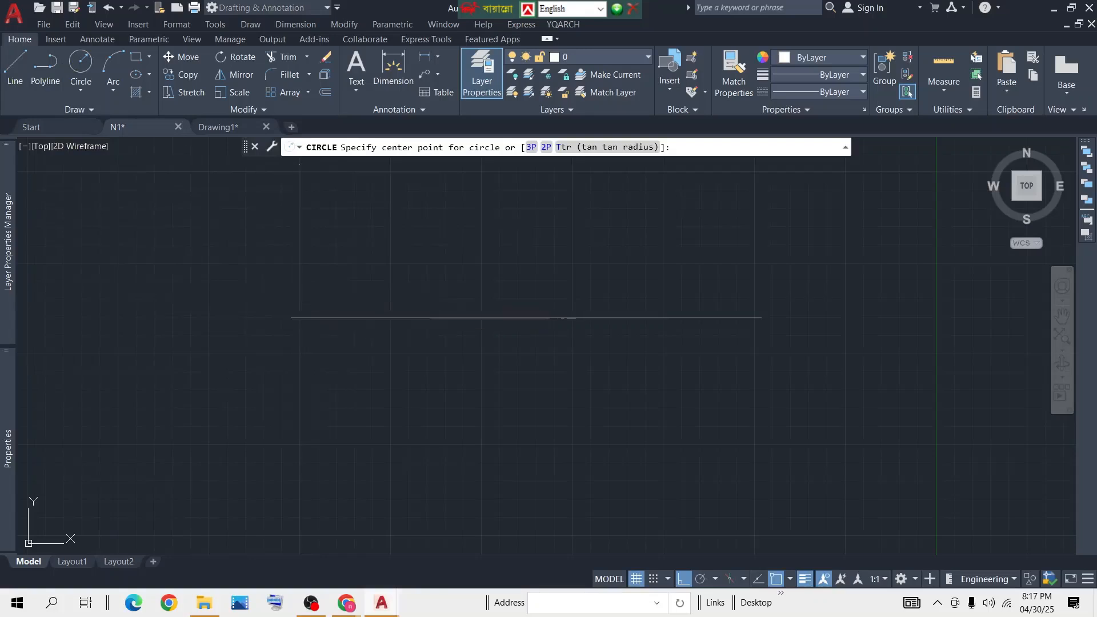
pyautogui.click(300, 301)
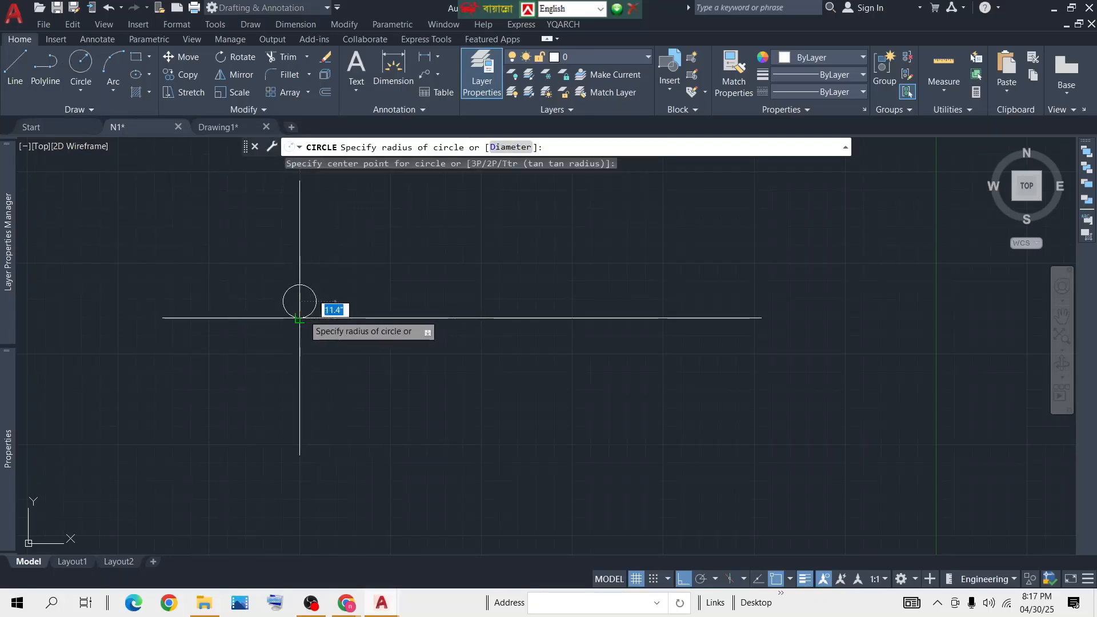
pyautogui.click(307, 316)
pyautogui.scroll(2, 304, 312)
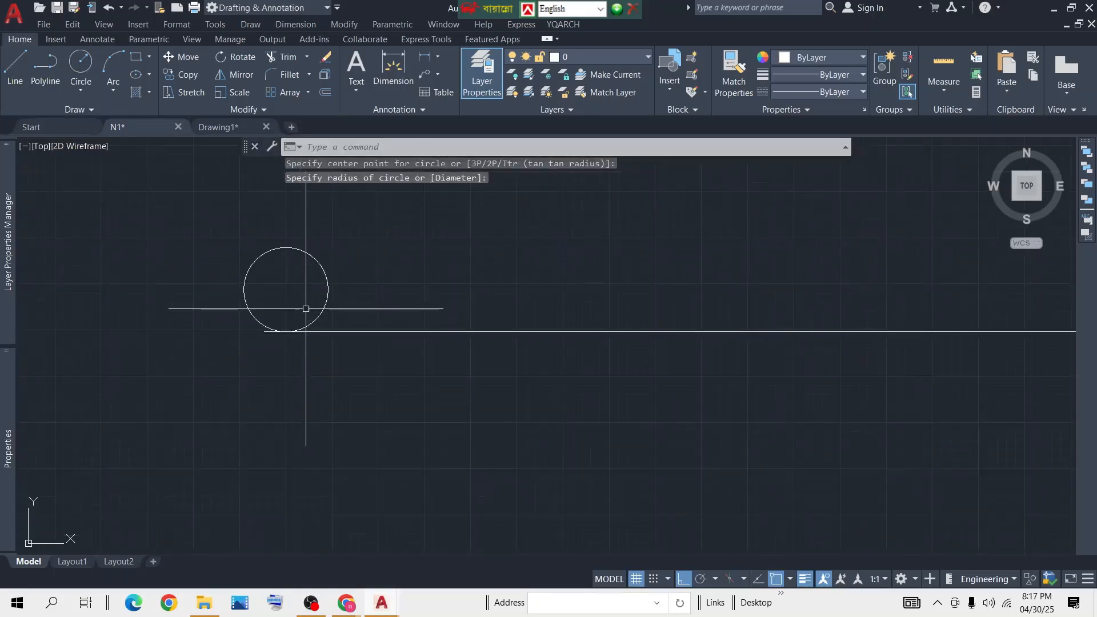
pyautogui.scroll(-4, 311, 303)
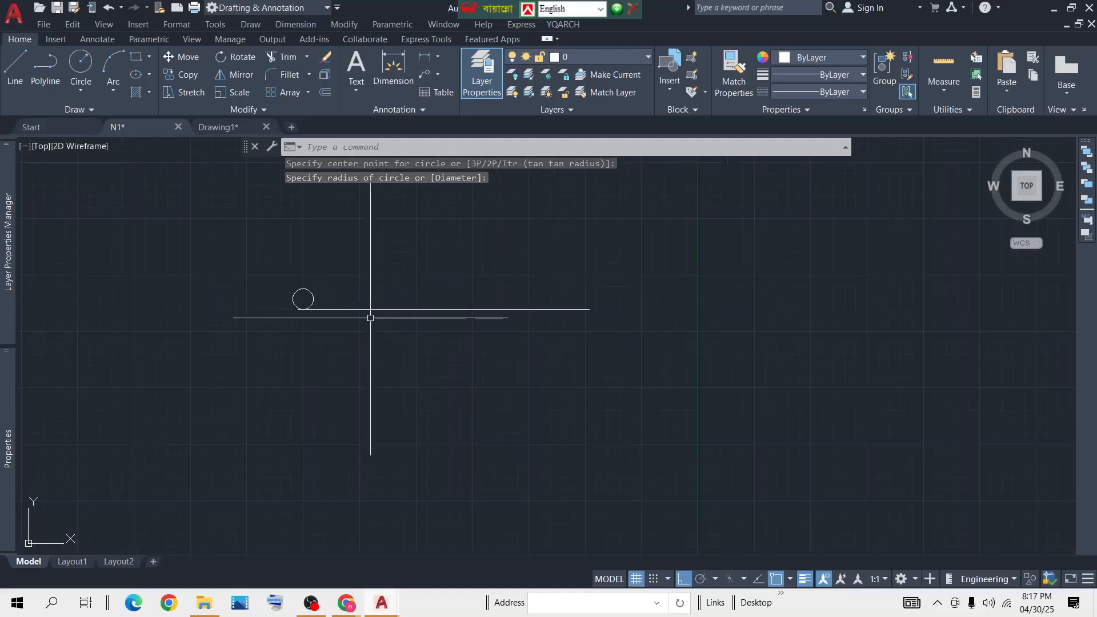
pyautogui.scroll(4, 294, 294)
pyautogui.scroll(-2, 339, 287)
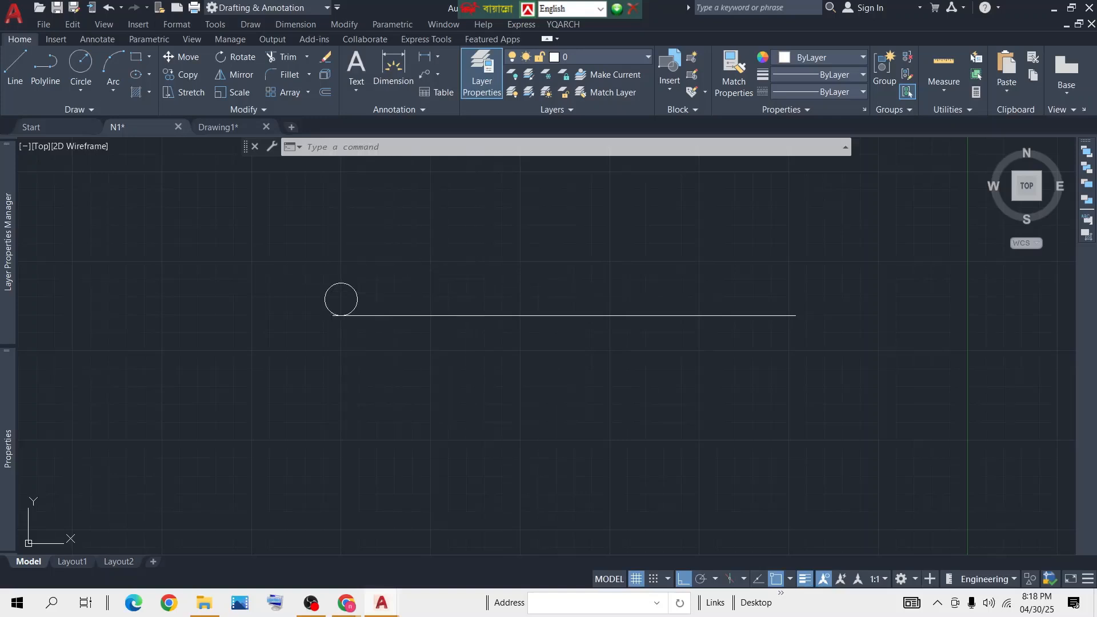
pyautogui.click(412, 265)
pyautogui.click(293, 308)
pyautogui.write('cp')
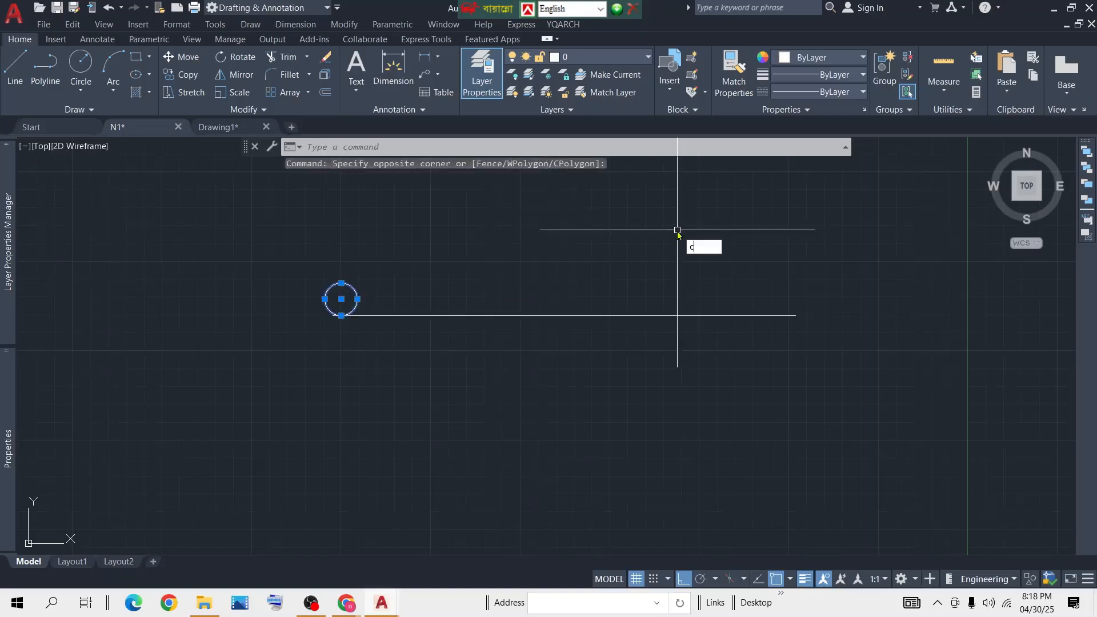
pyautogui.press('Return')
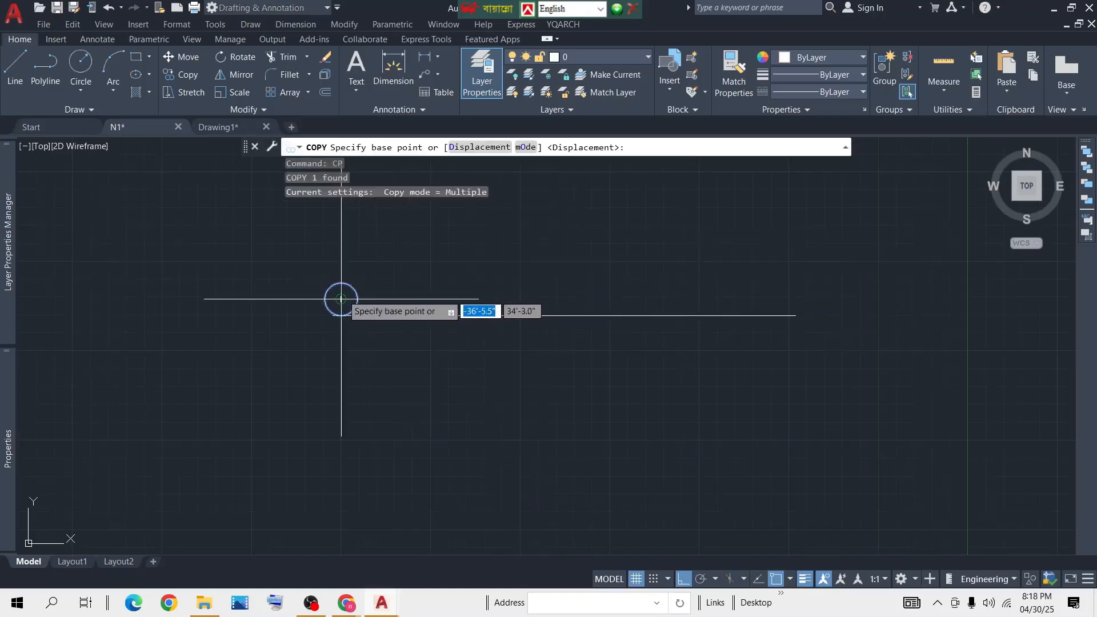
pyautogui.click(341, 299)
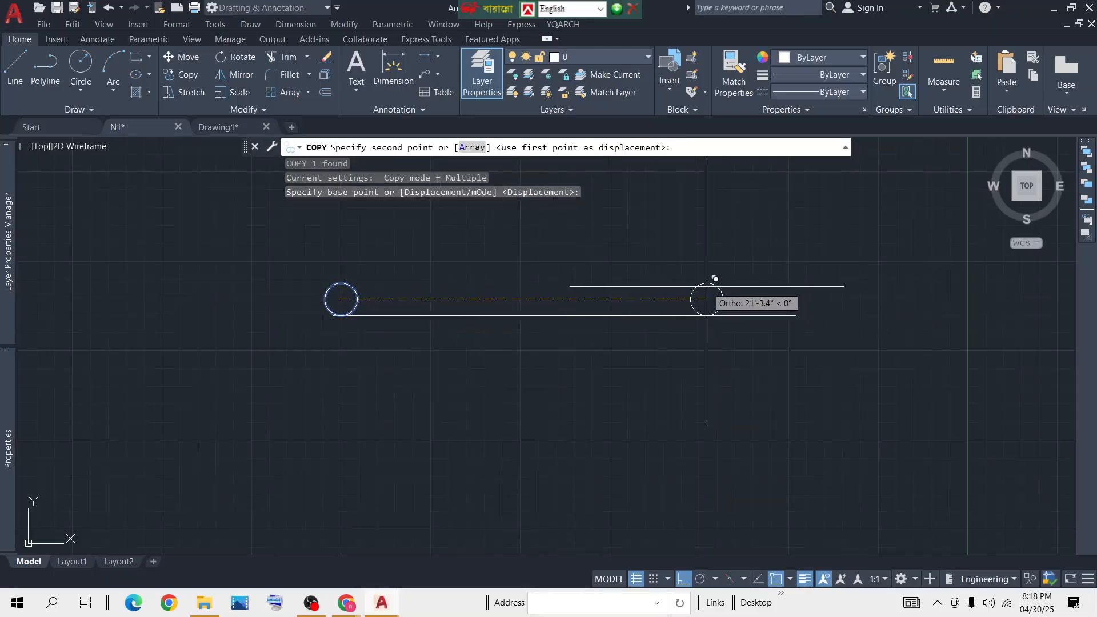
pyautogui.press('Escape')
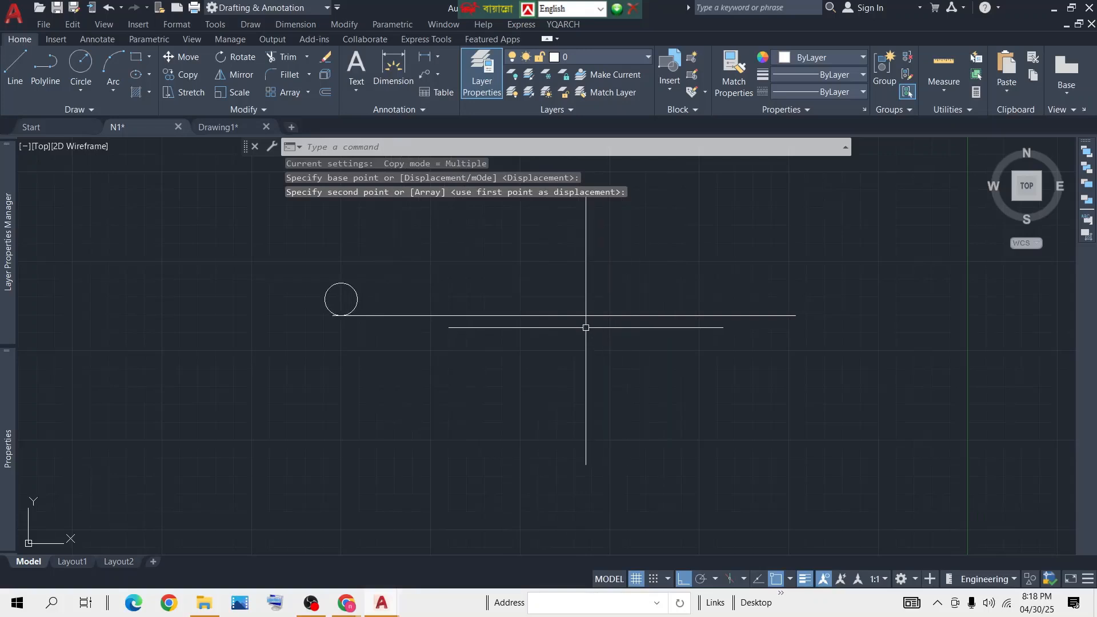
# Create a rectangular array of the circle with 4 columns and 1 row along the long line
pyautogui.scroll(-2, 609, 335)
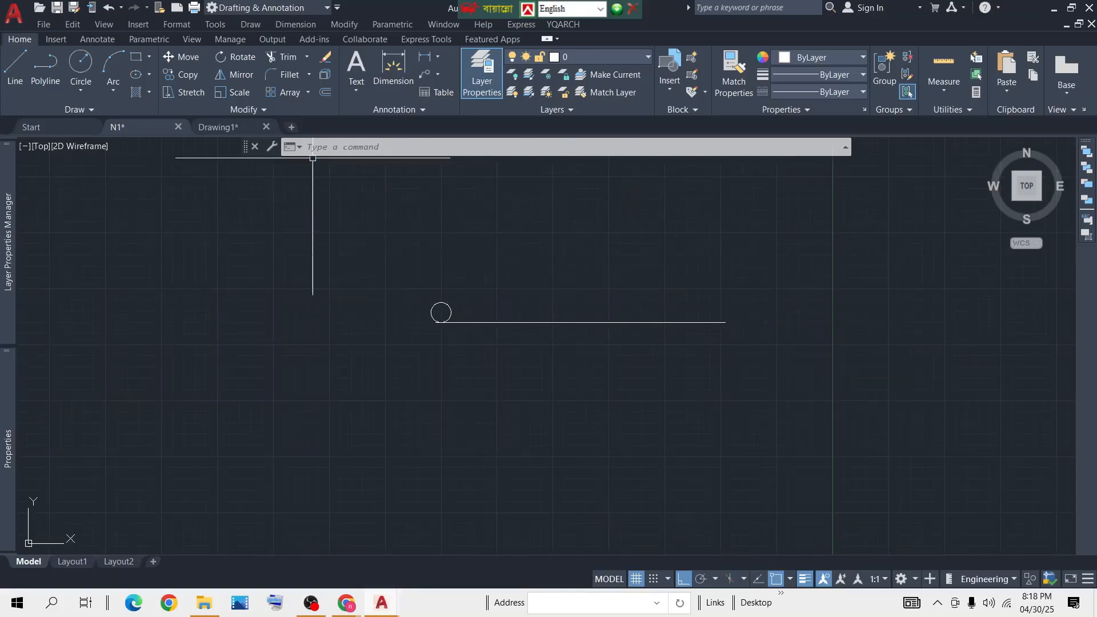
pyautogui.scroll(2, 458, 308)
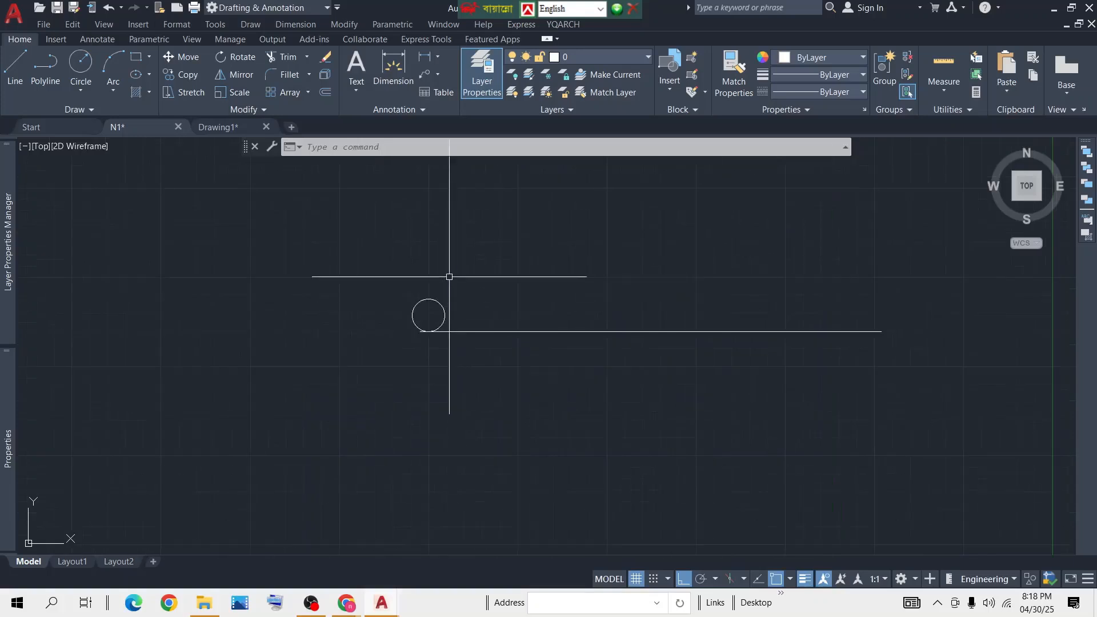
pyautogui.click(457, 270)
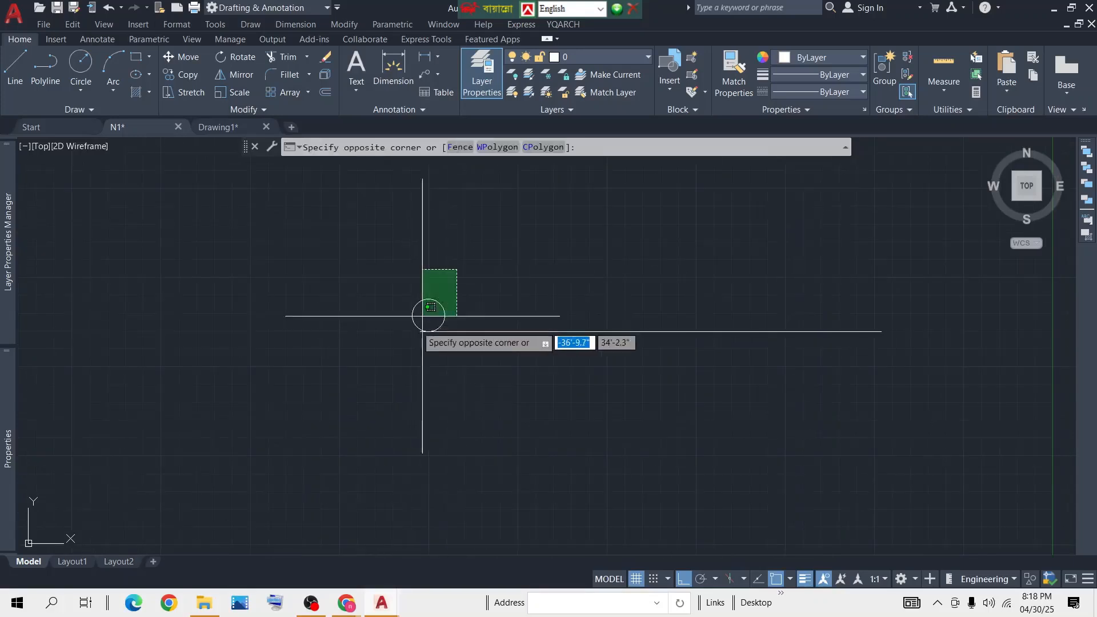
pyautogui.click(390, 316)
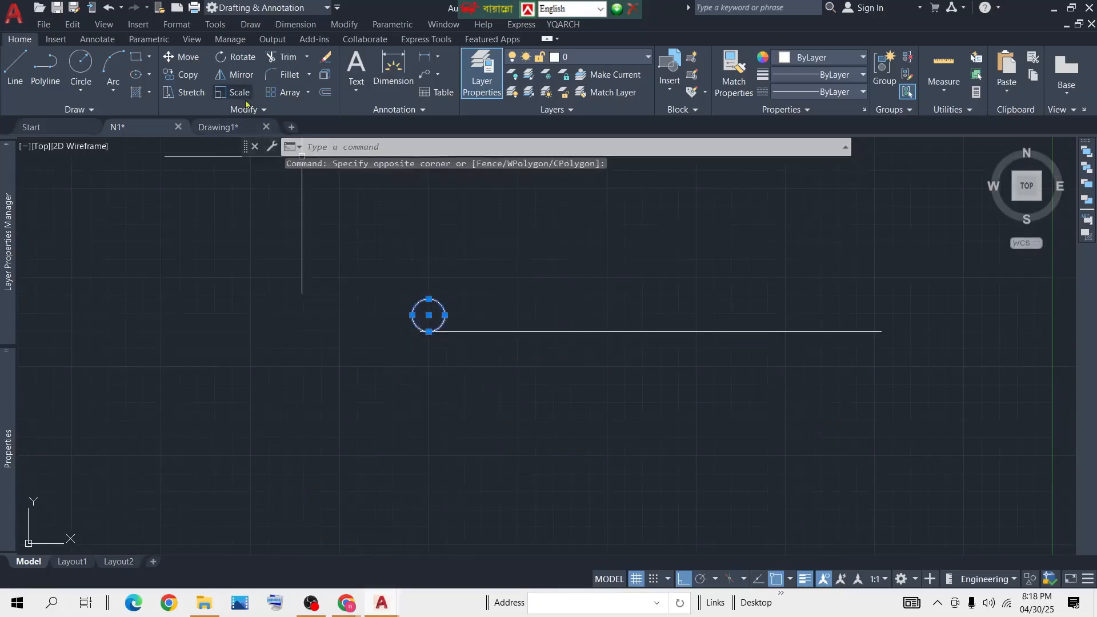
pyautogui.click(288, 94)
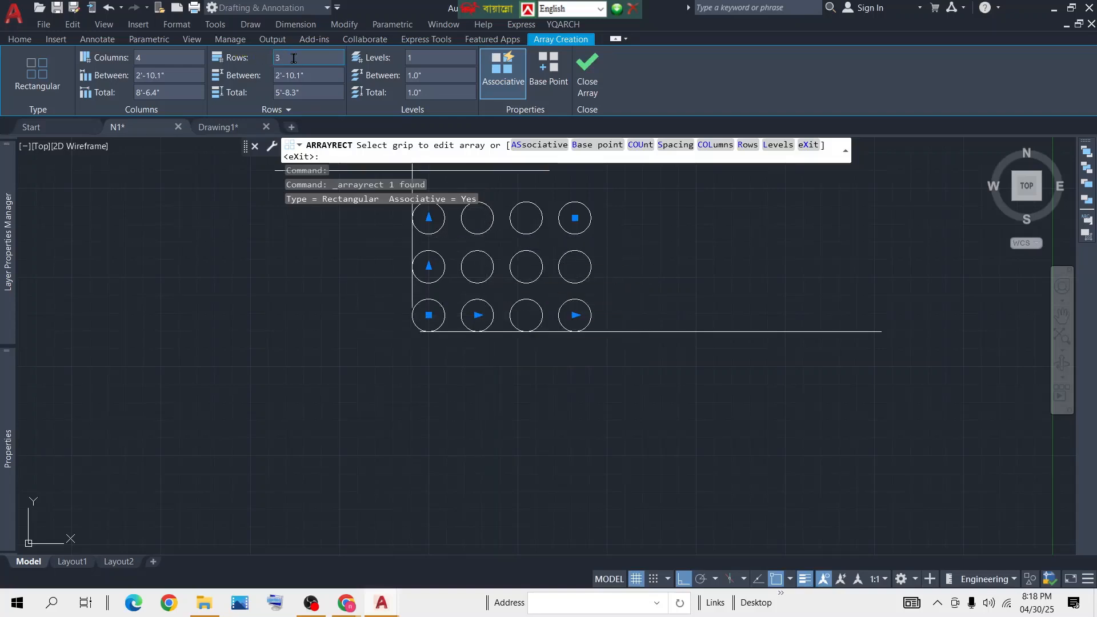
pyautogui.write('1')
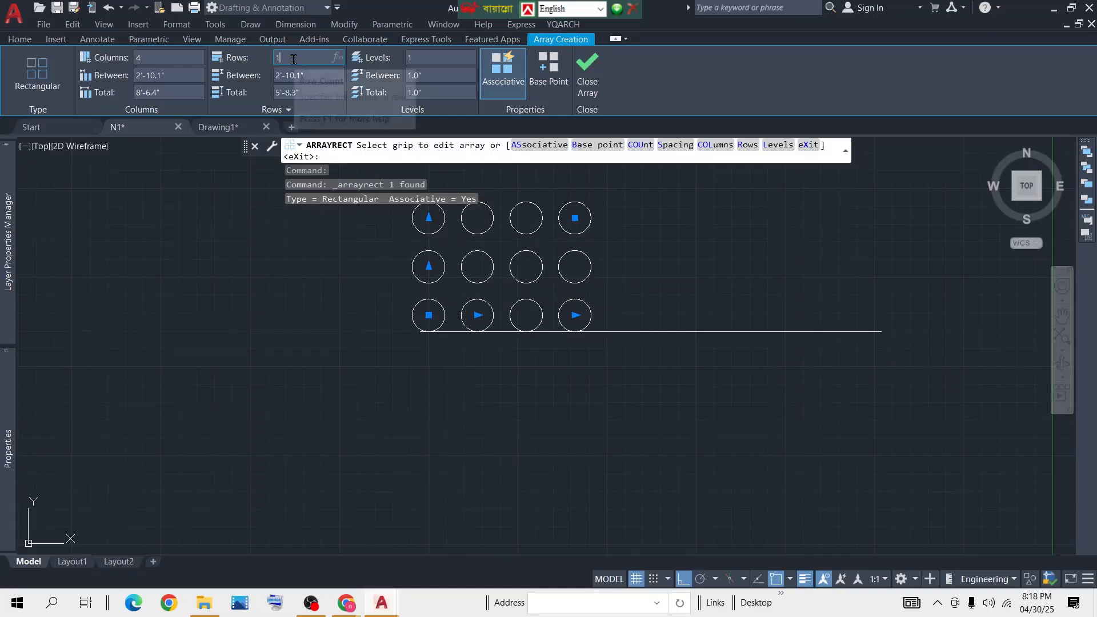
pyautogui.press('Return')
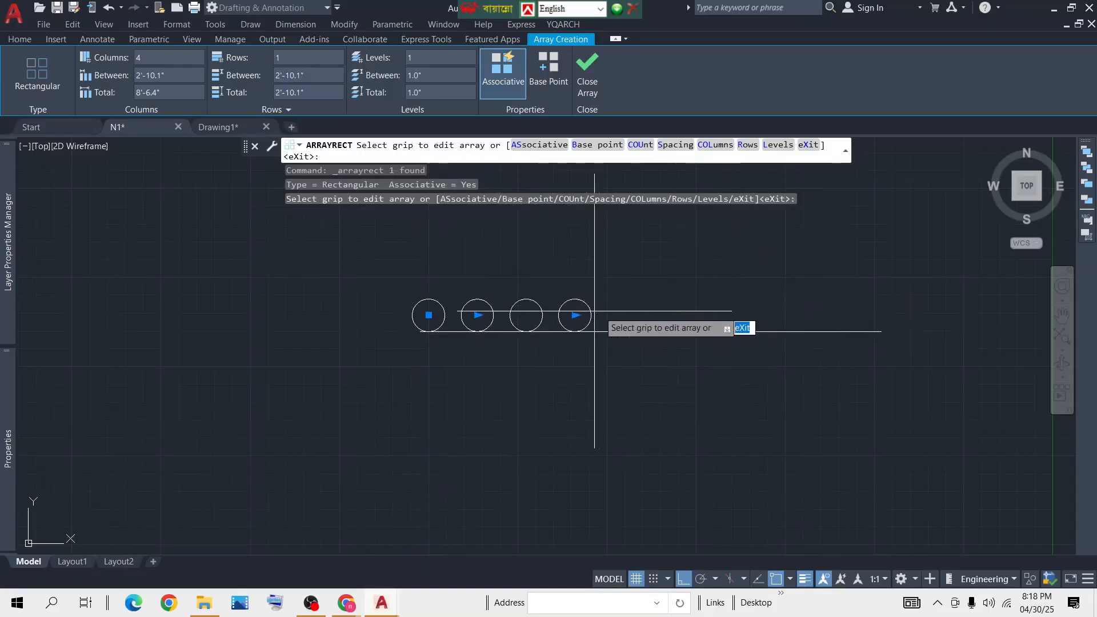
pyautogui.moveTo(845, 404); pyautogui.dragTo(688, 387, button='middle')
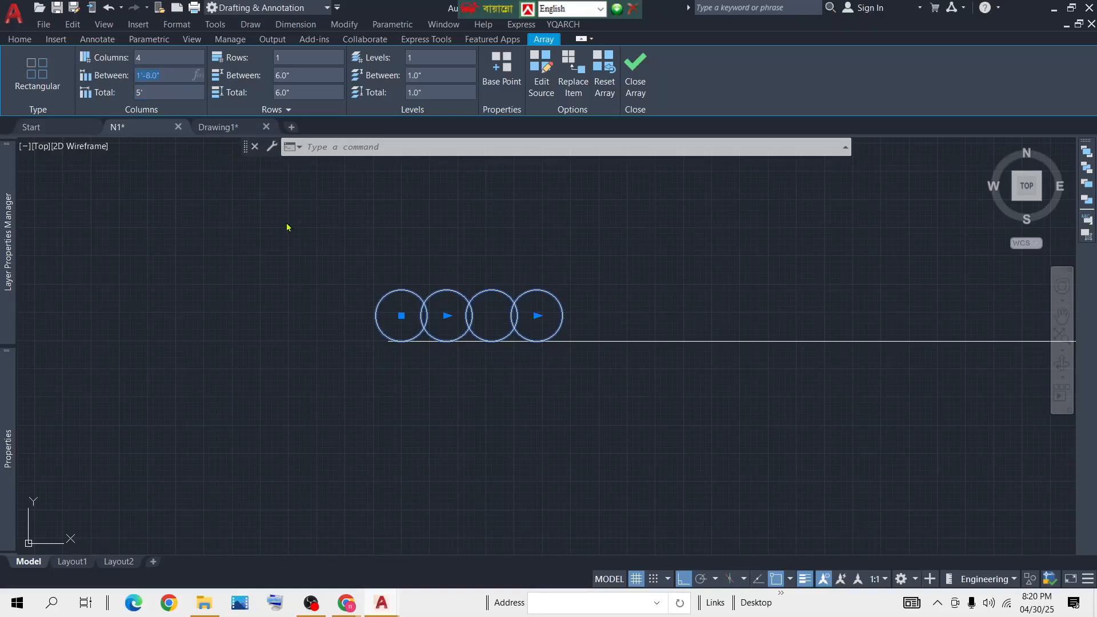
# Adjust the column spacing of the circle array, finishing with 2'-6" between columns
pyautogui.press('Return')
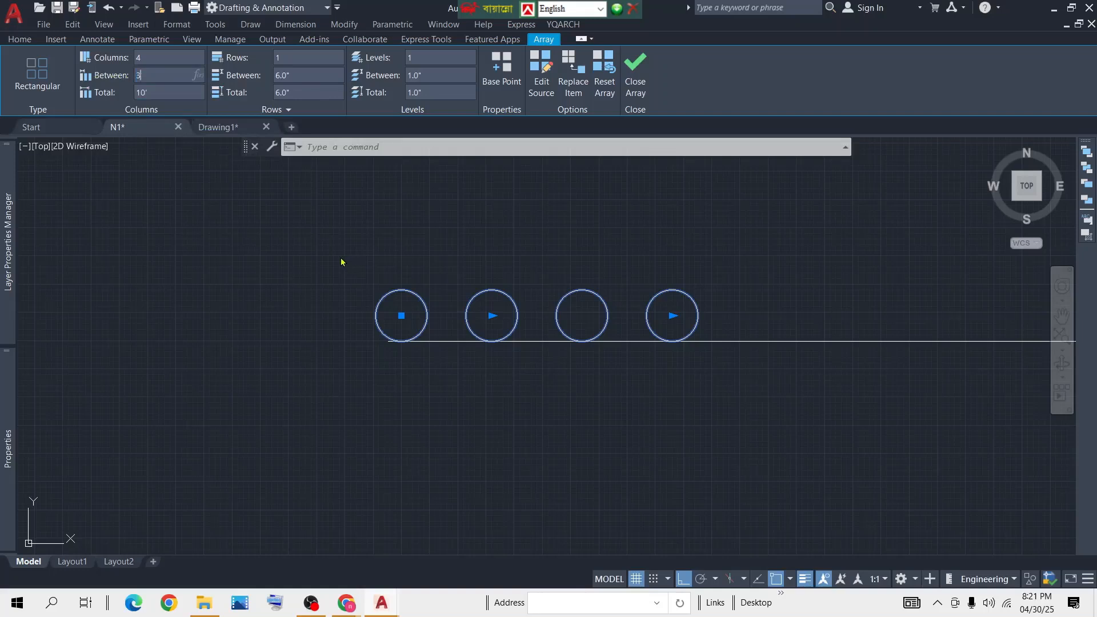
pyautogui.press('Return')
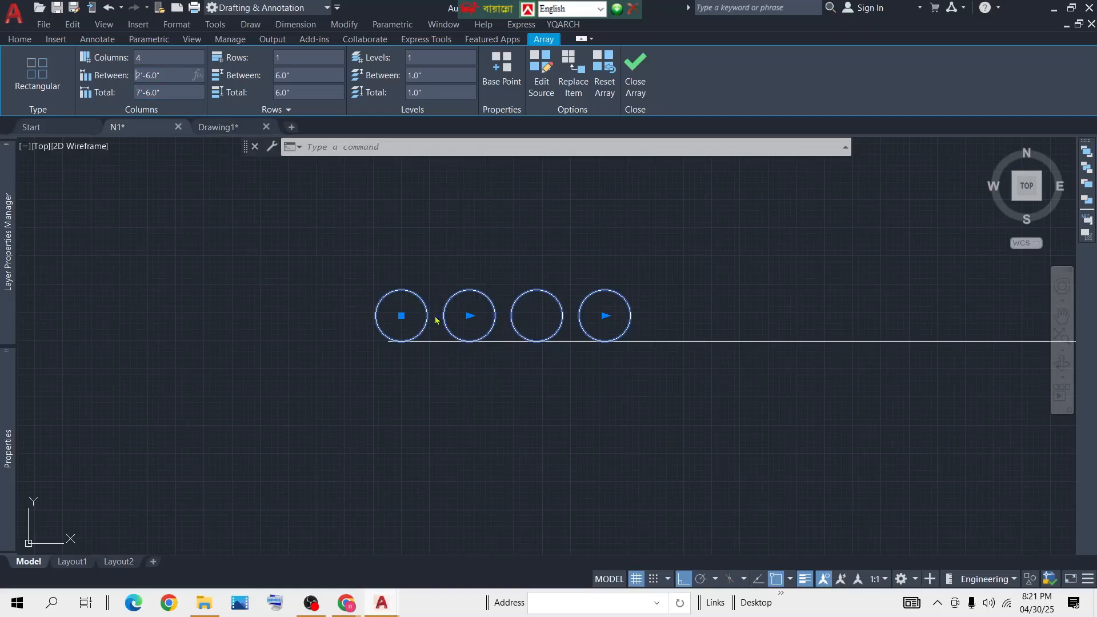
pyautogui.scroll(2, 512, 330)
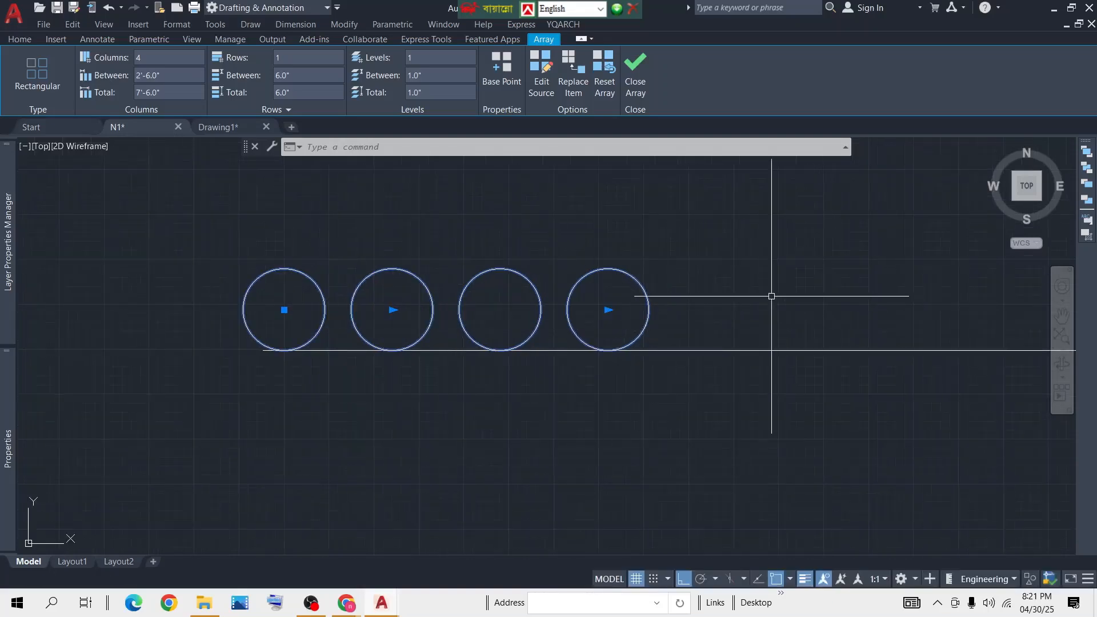
# Erase the array of circles above the long horizontal line, keeping the line
pyautogui.hotkey('ctrl', 'z')
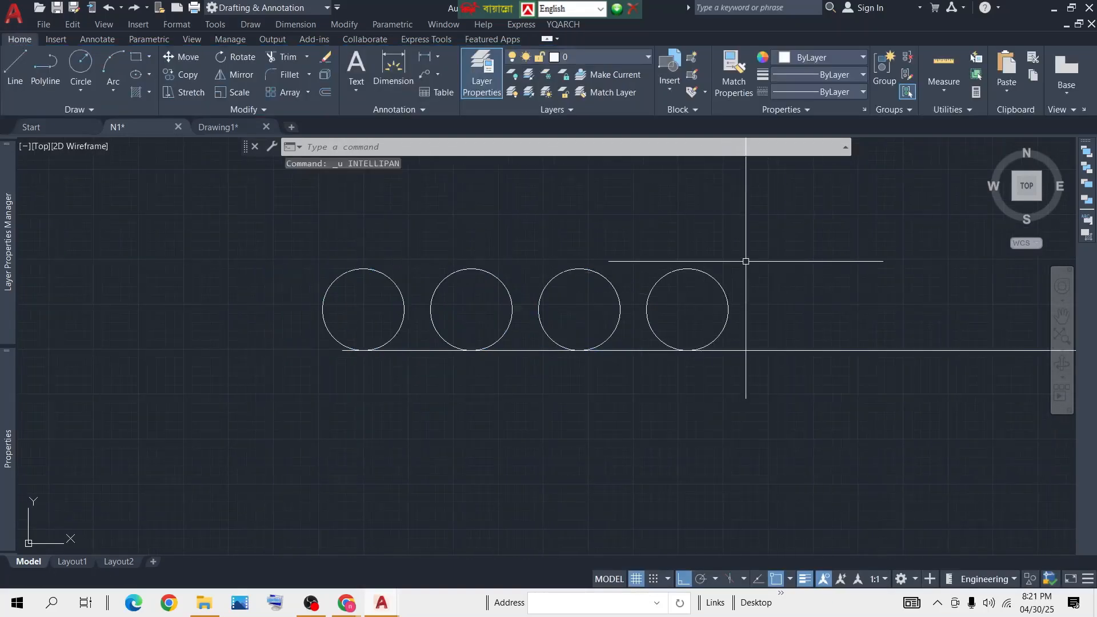
pyautogui.click(746, 262)
pyautogui.click(270, 328)
pyautogui.press('Delete')
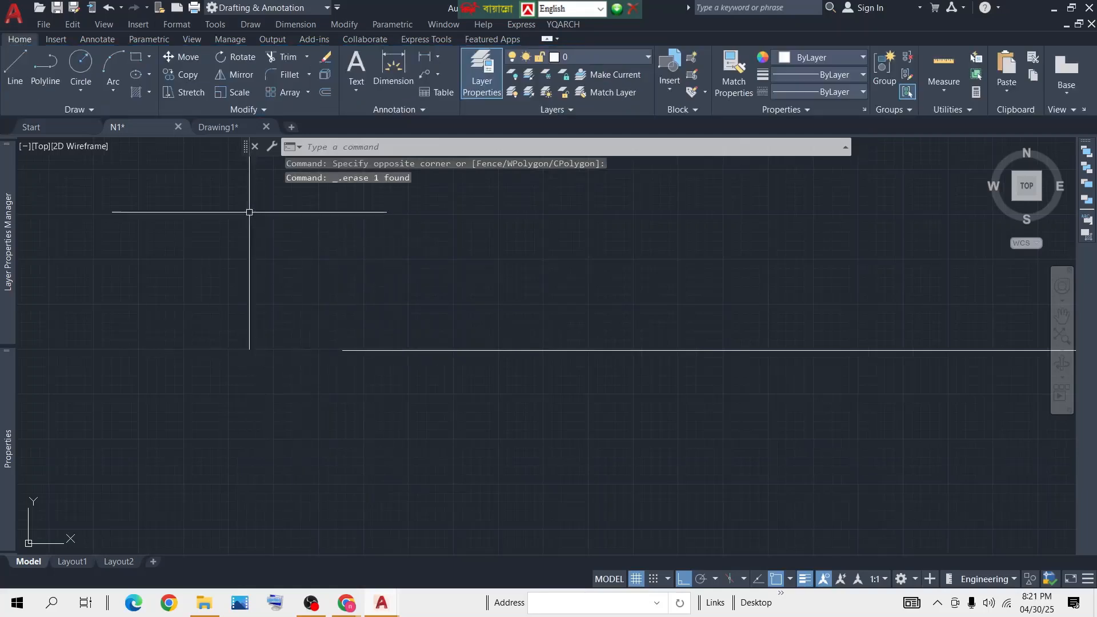
# Draw a circle with a radius of 3 inches centred on the left endpoint of the long line
pyautogui.click(74, 78)
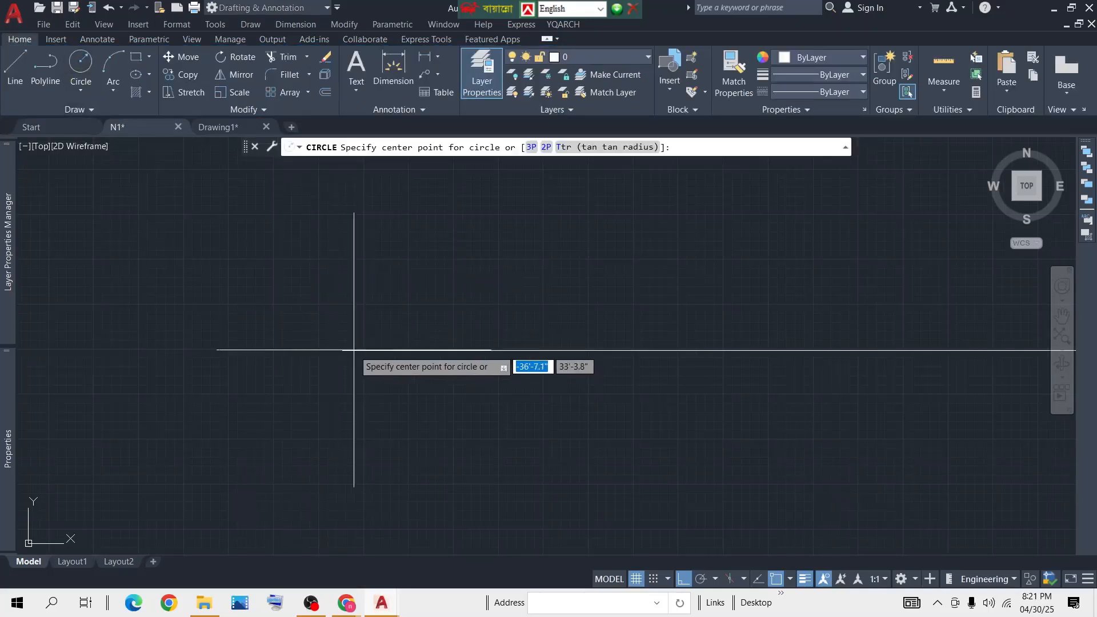
pyautogui.click(343, 350)
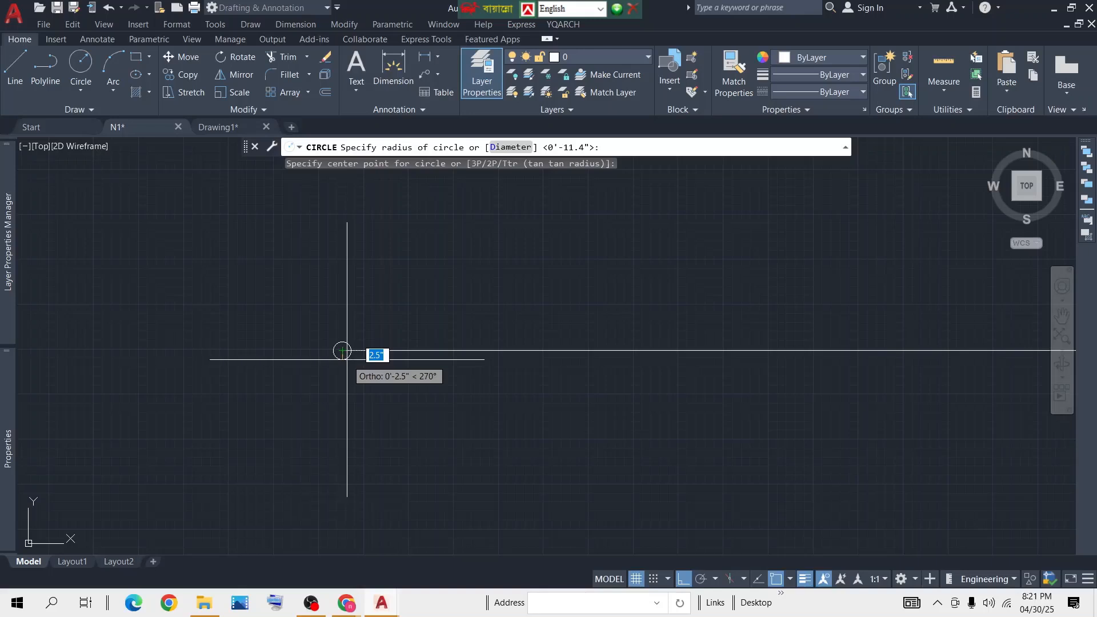
pyautogui.write('3')
pyautogui.press('Return')
pyautogui.scroll(5, 330, 354)
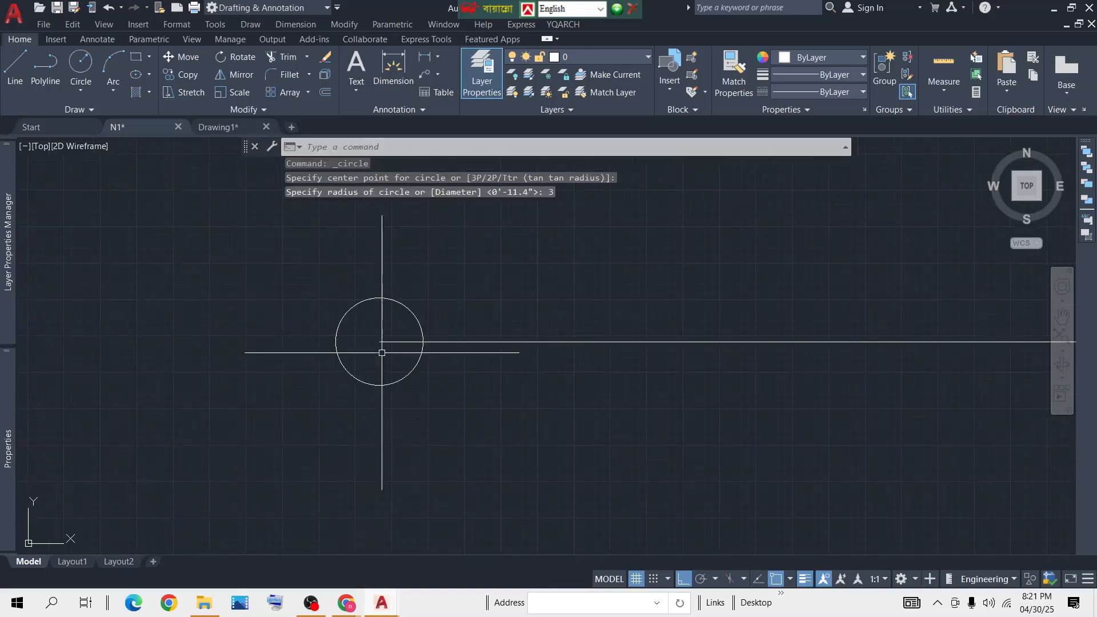
# Move the circle up by about its radius so it rests on top of the line's left end
pyautogui.click(434, 287)
pyautogui.click(311, 321)
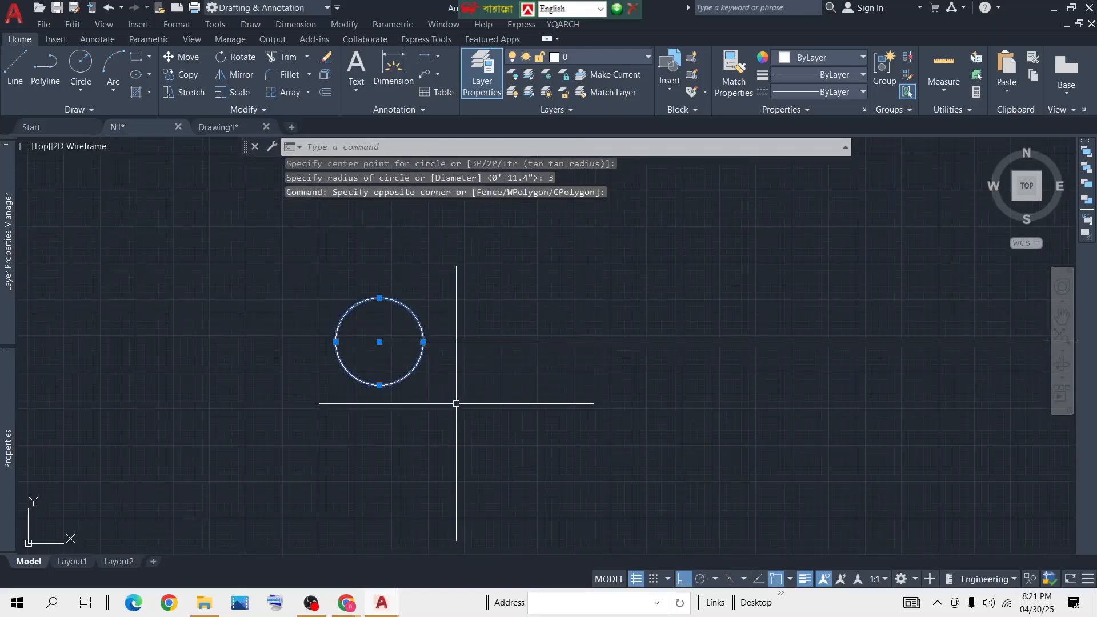
pyautogui.write('m')
pyautogui.press('Return')
pyautogui.click(410, 408)
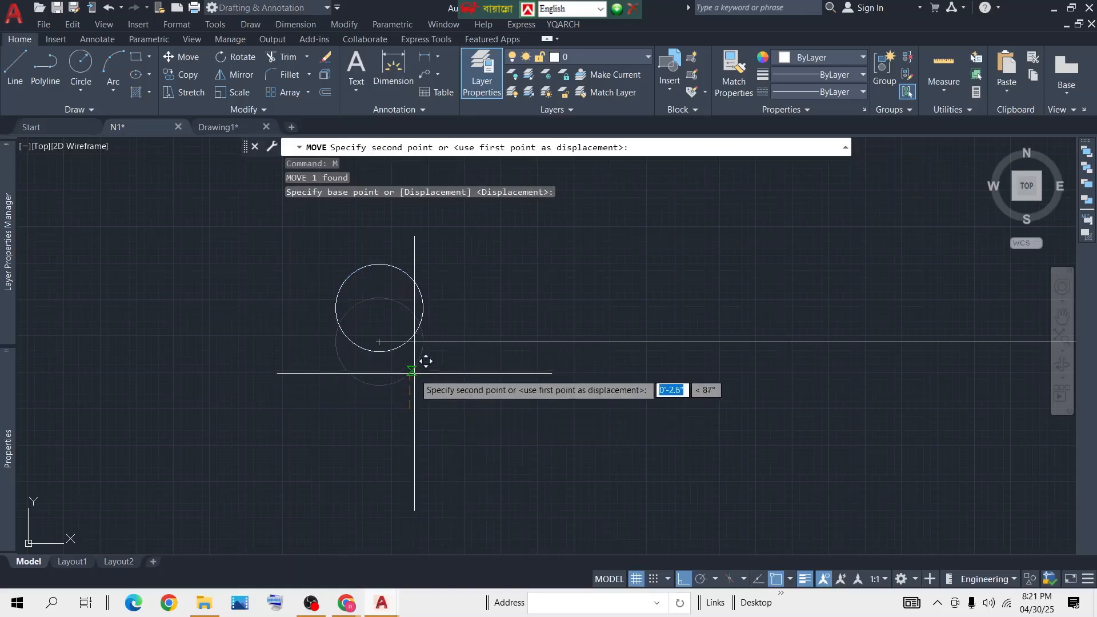
pyautogui.click(423, 363)
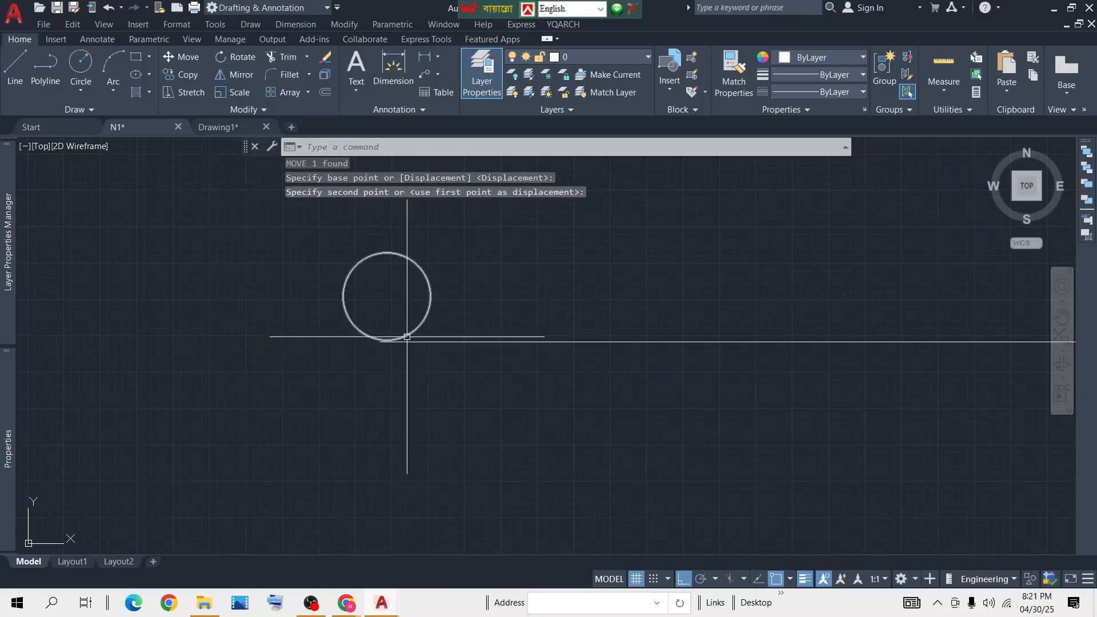
# Array the small circle rectangularly with 4 columns, 1 row and a column spacing of 20 inches
pyautogui.click(533, 252)
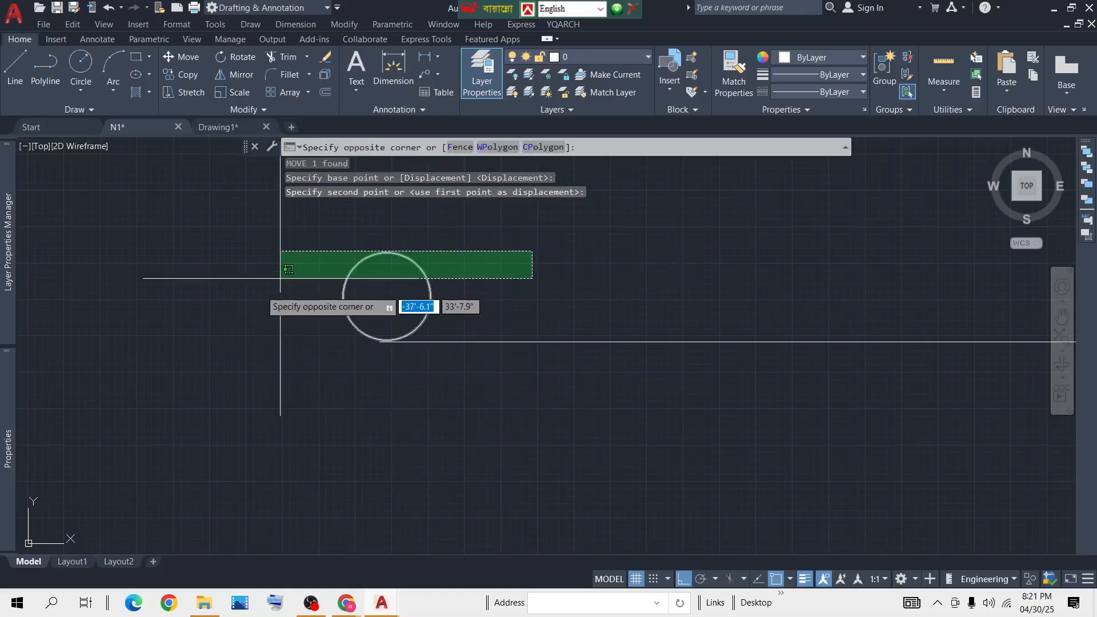
pyautogui.click(246, 300)
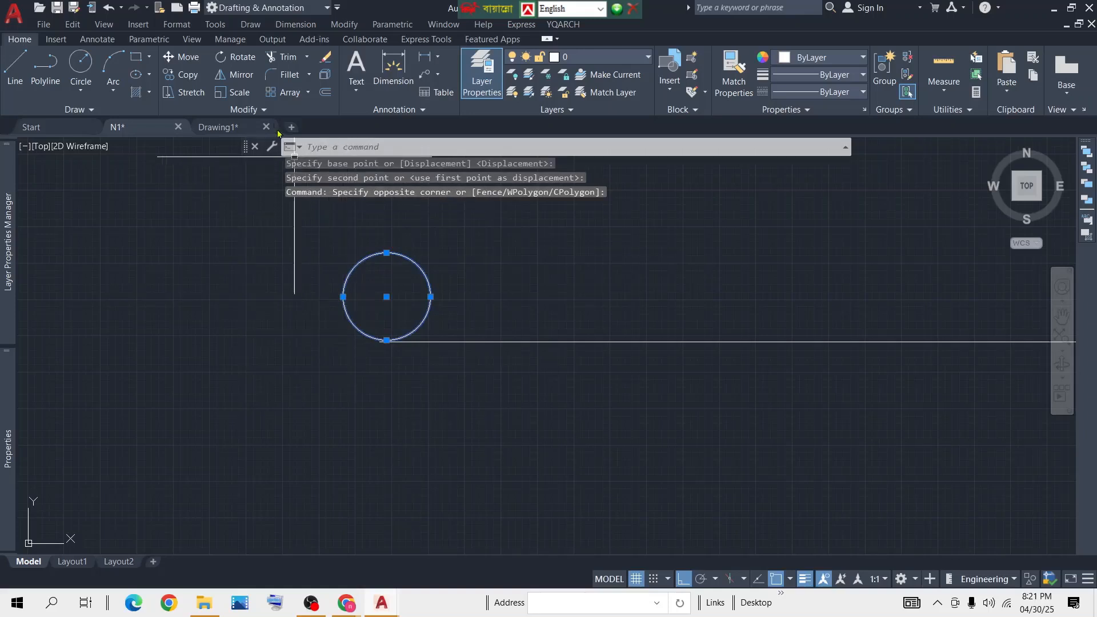
pyautogui.click(288, 96)
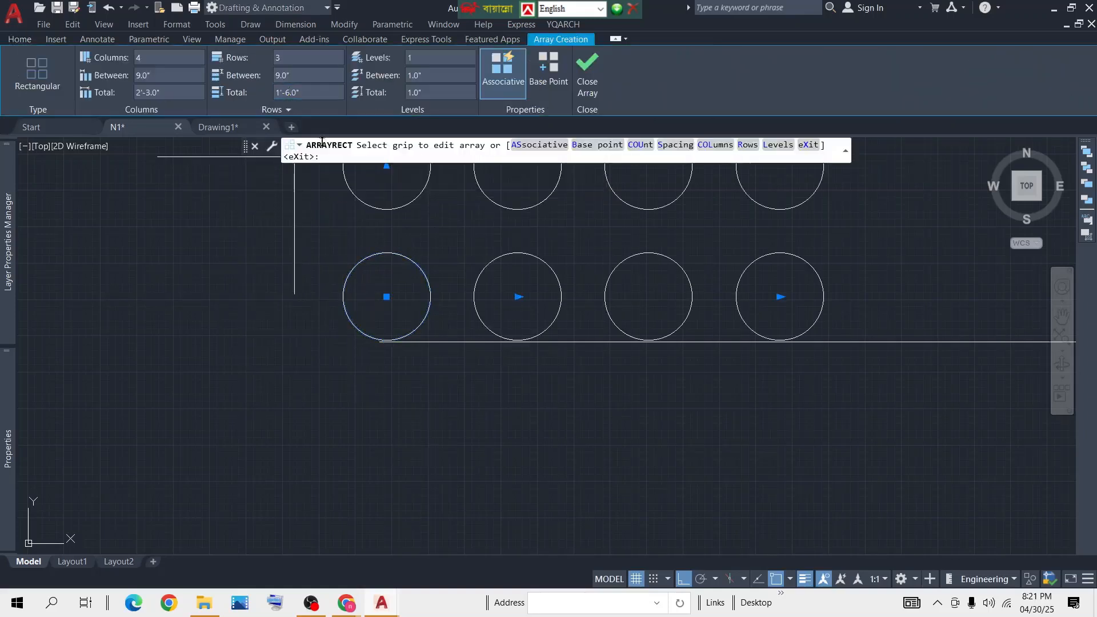
pyautogui.scroll(-4, 361, 345)
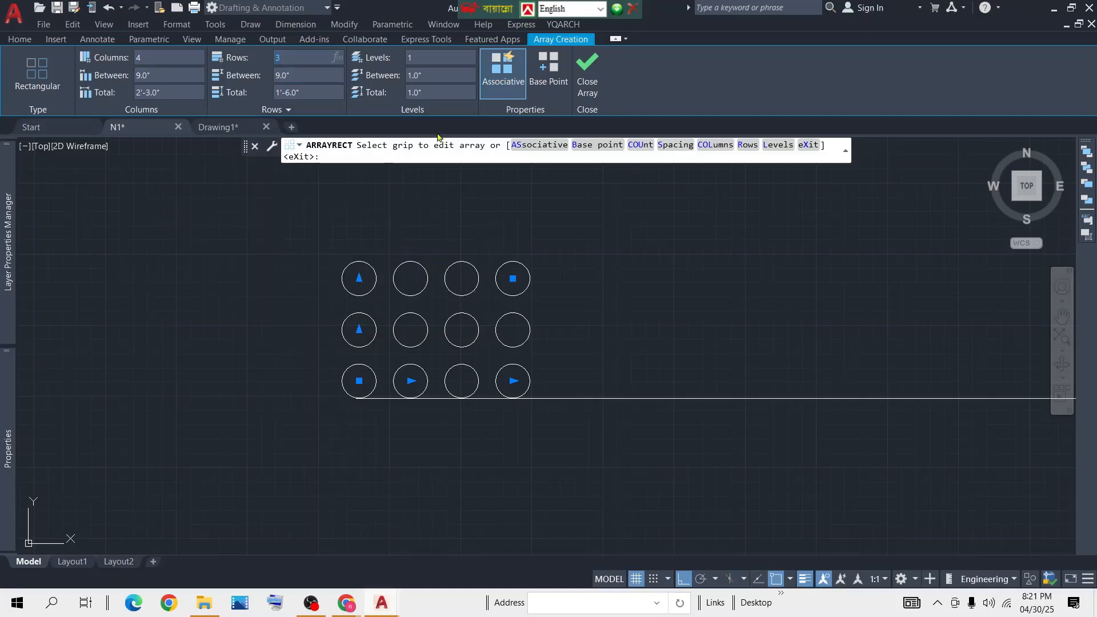
pyautogui.write('1')
pyautogui.press('Return')
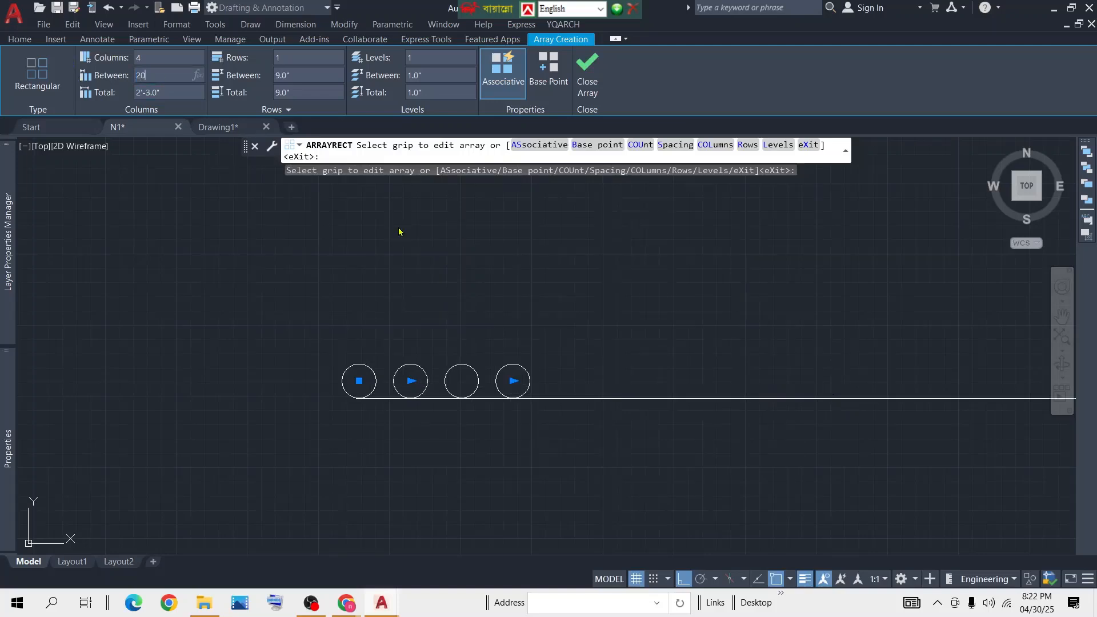
pyautogui.press('Return')
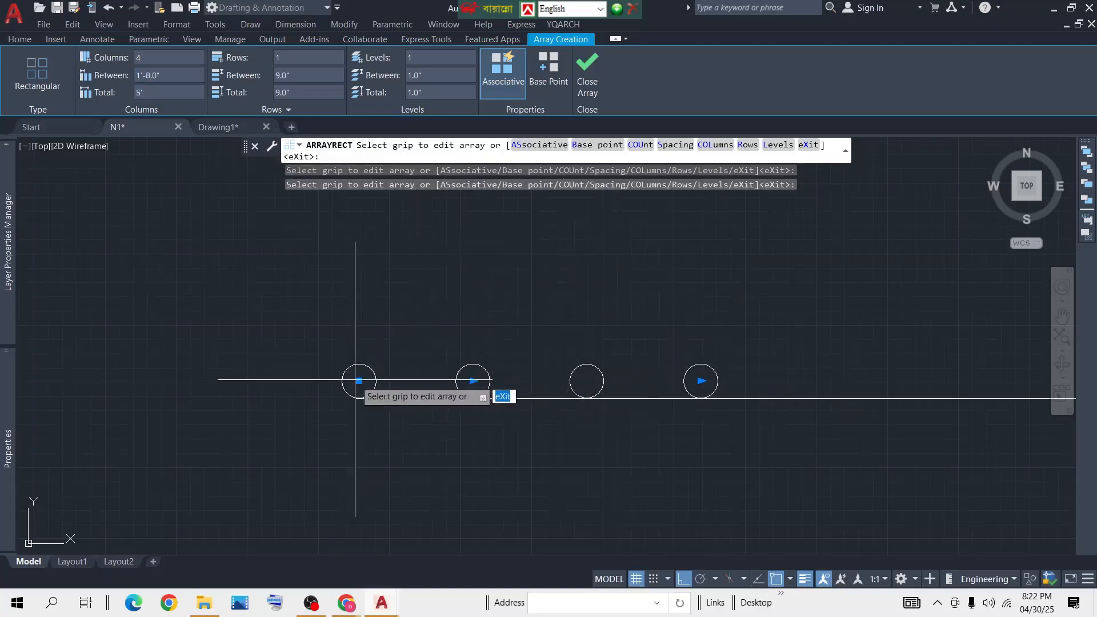
pyautogui.press('Escape')
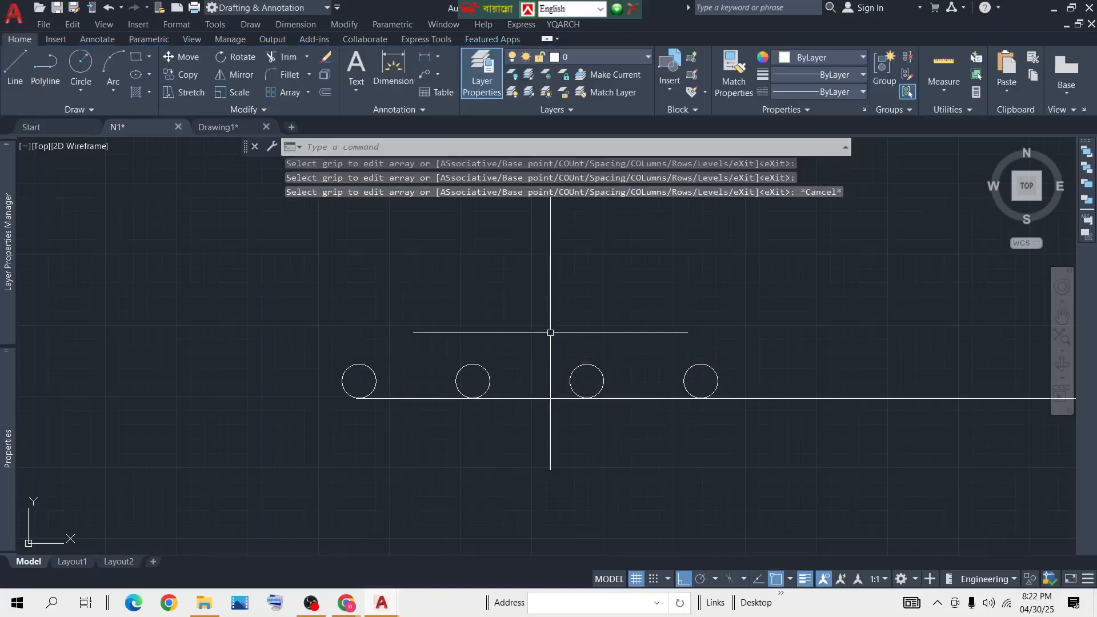
# Dimension the centre-to-centre distance between the first two circles, placing the dimension above them
pyautogui.click(393, 67)
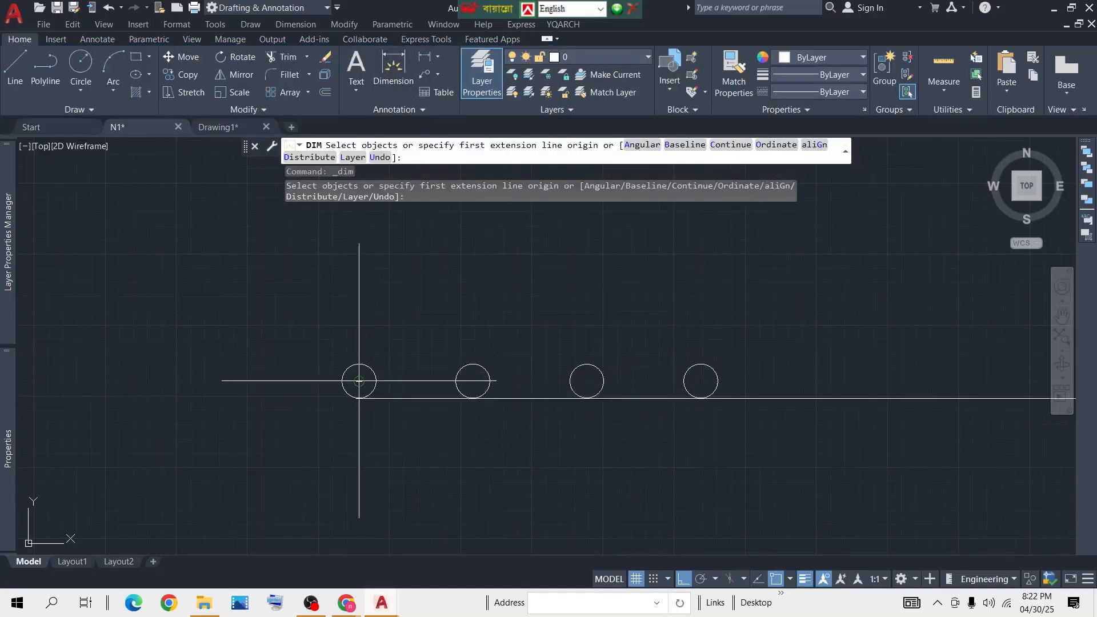
pyautogui.click(359, 381)
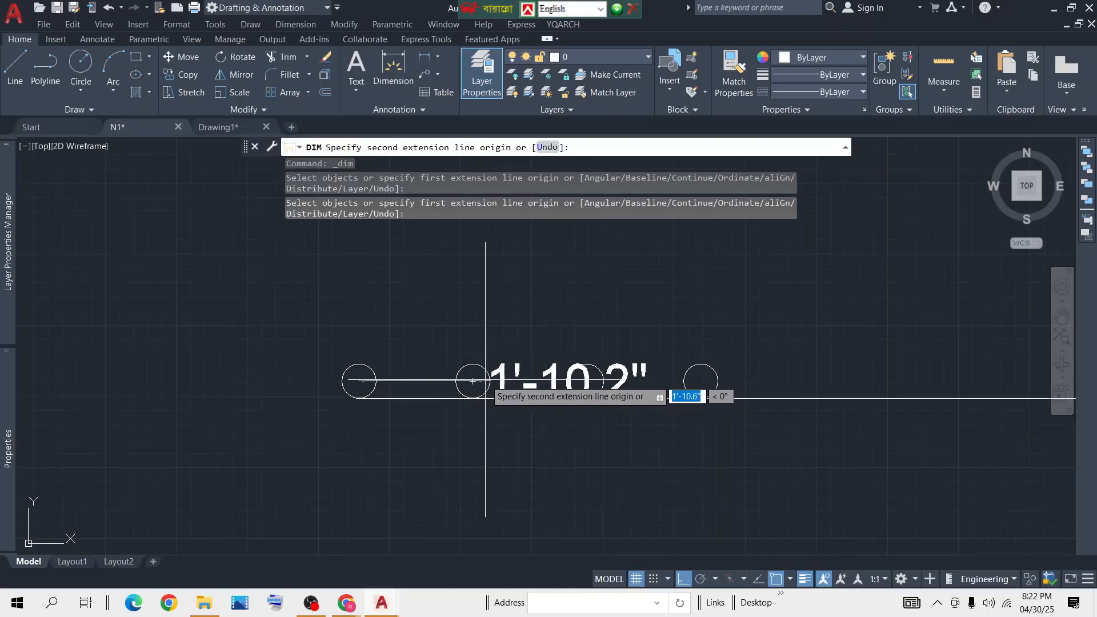
pyautogui.click(473, 381)
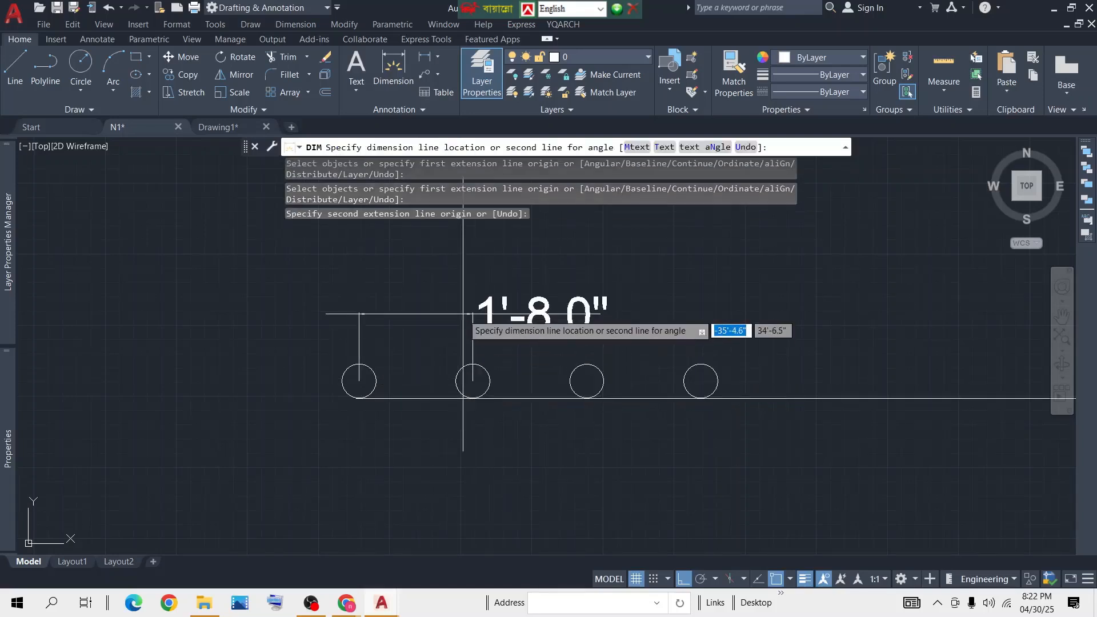
pyautogui.click(463, 313)
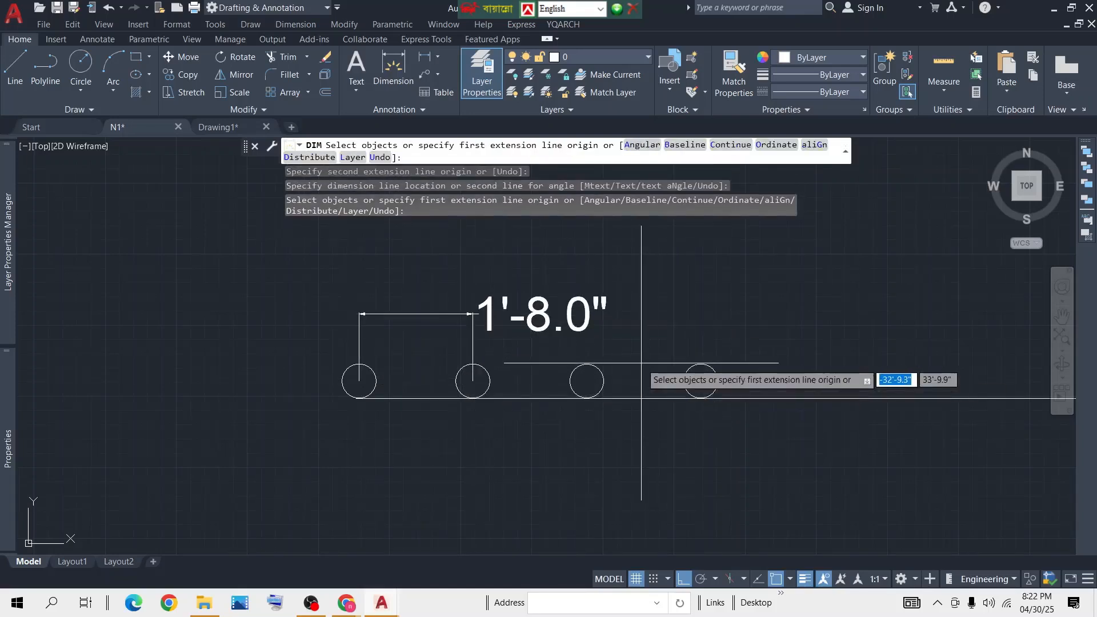
pyautogui.press('Return')
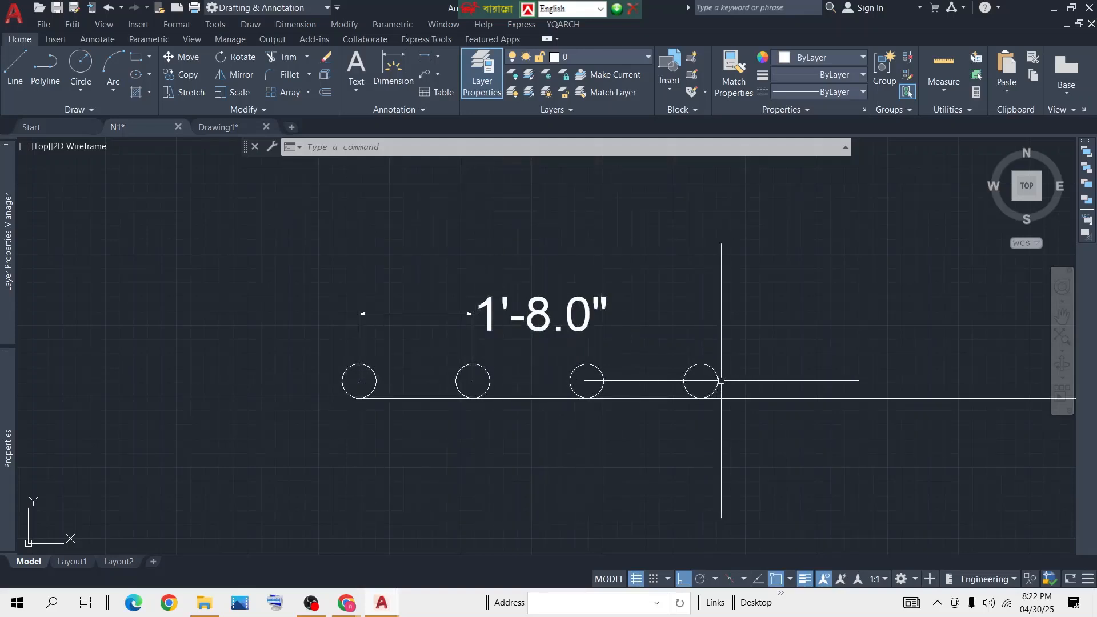
# Erase the dimension above the first two circles
pyautogui.click(678, 269)
pyautogui.click(294, 314)
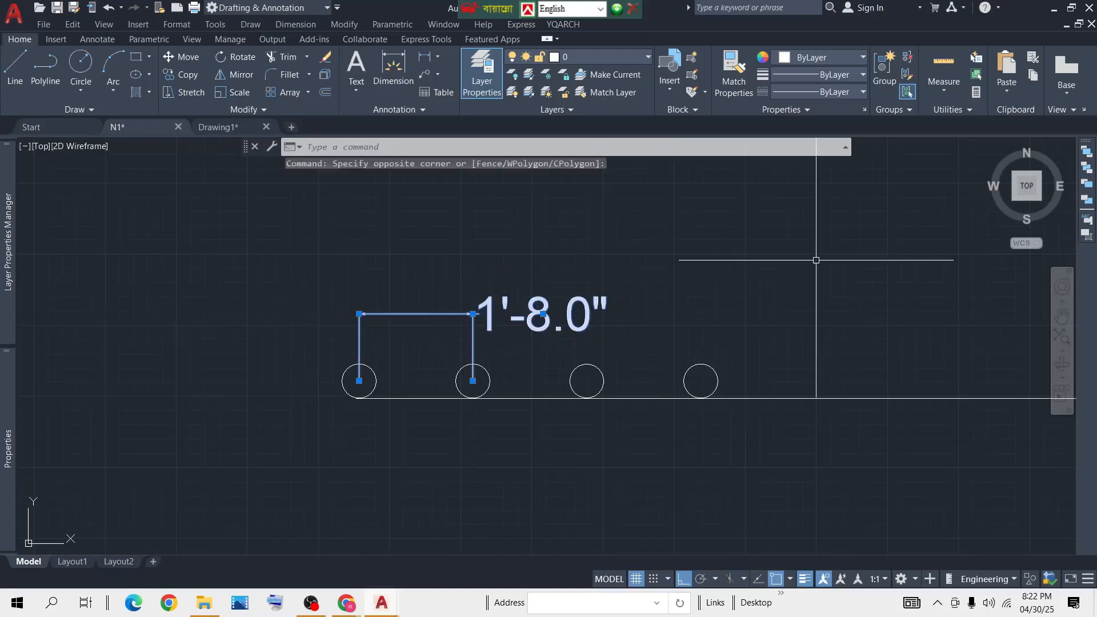
pyautogui.press('Delete')
pyautogui.scroll(-4, 641, 358)
pyautogui.moveTo(730, 357); pyautogui.dragTo(472, 356, button='middle')
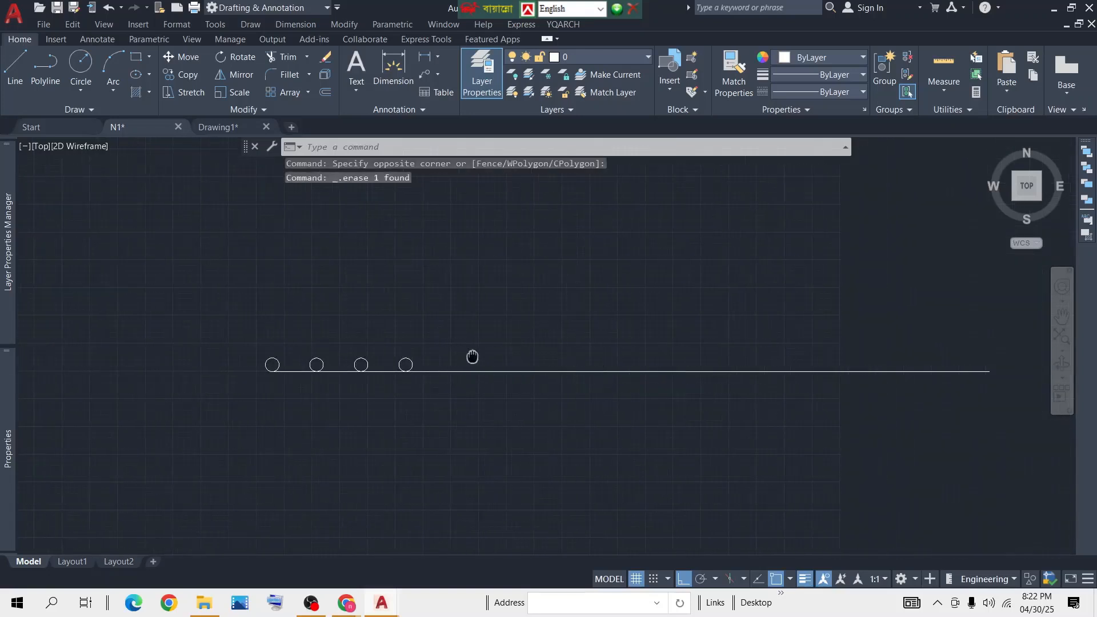
pyautogui.scroll(2, 382, 367)
pyautogui.scroll(-4, 858, 410)
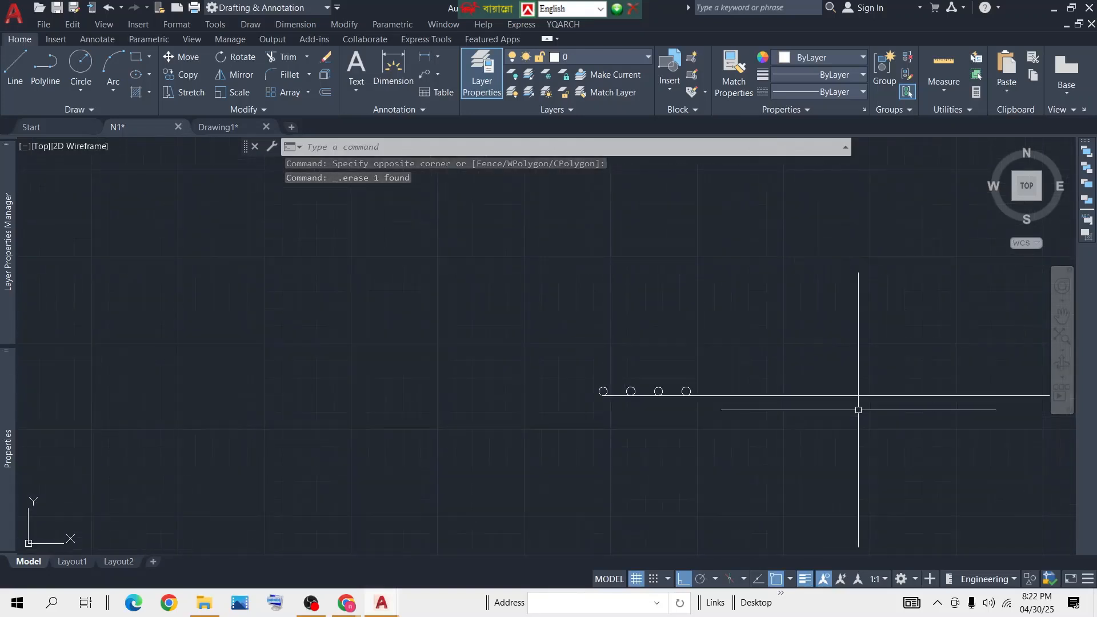
pyautogui.moveTo(858, 410); pyautogui.dragTo(538, 390, button='middle')
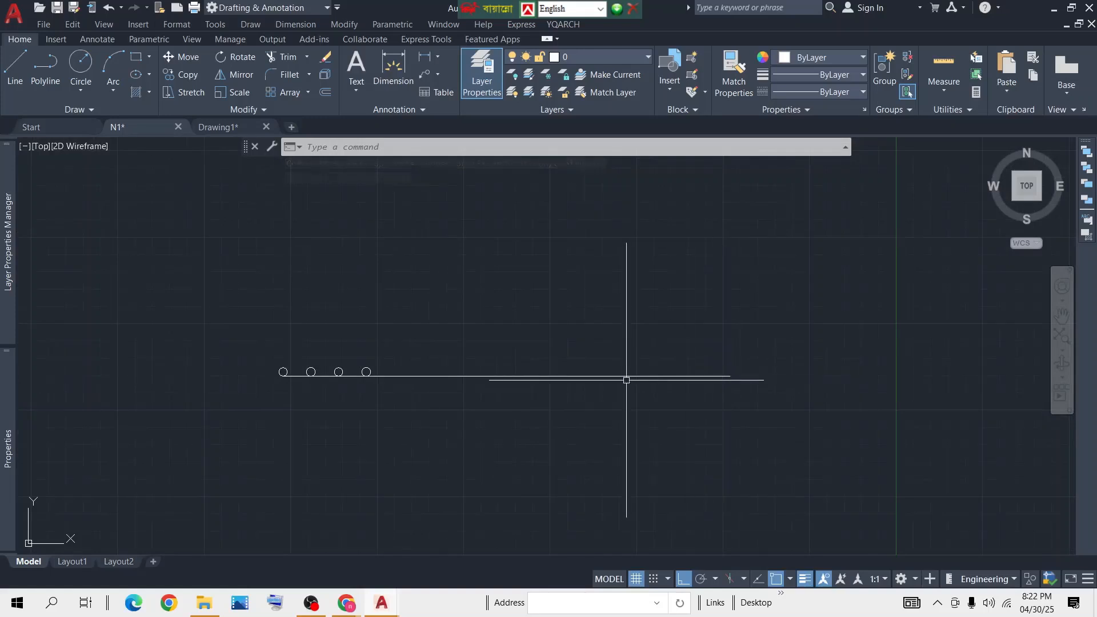
# Extend the circle array along the line to 17 columns, ending at the line's far endpoint
pyautogui.scroll(3, 318, 375)
pyautogui.click(526, 327)
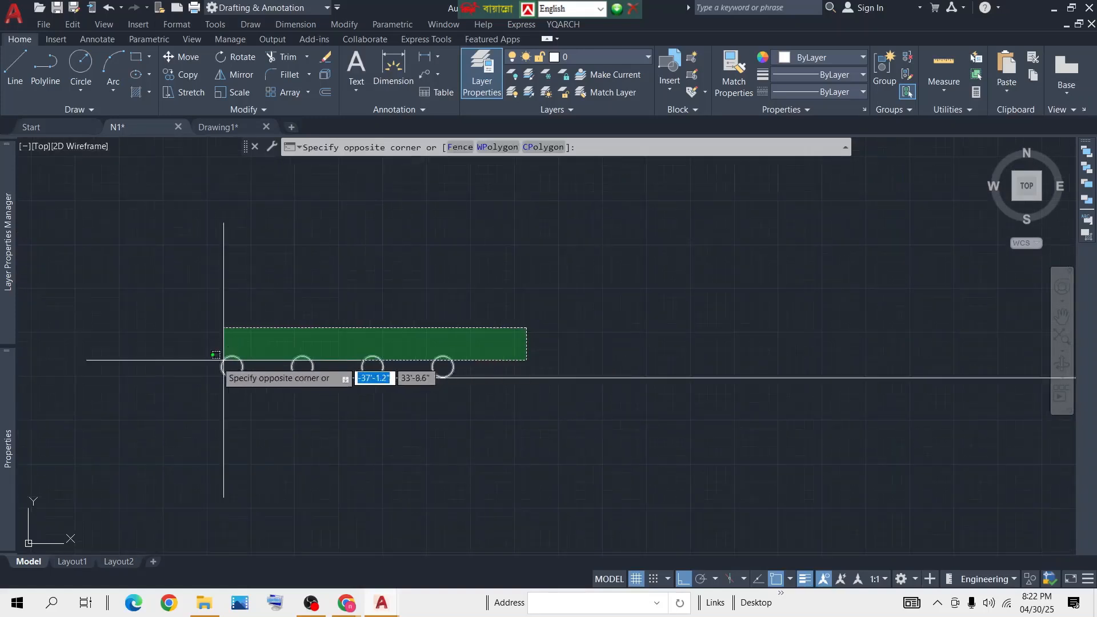
pyautogui.click(188, 367)
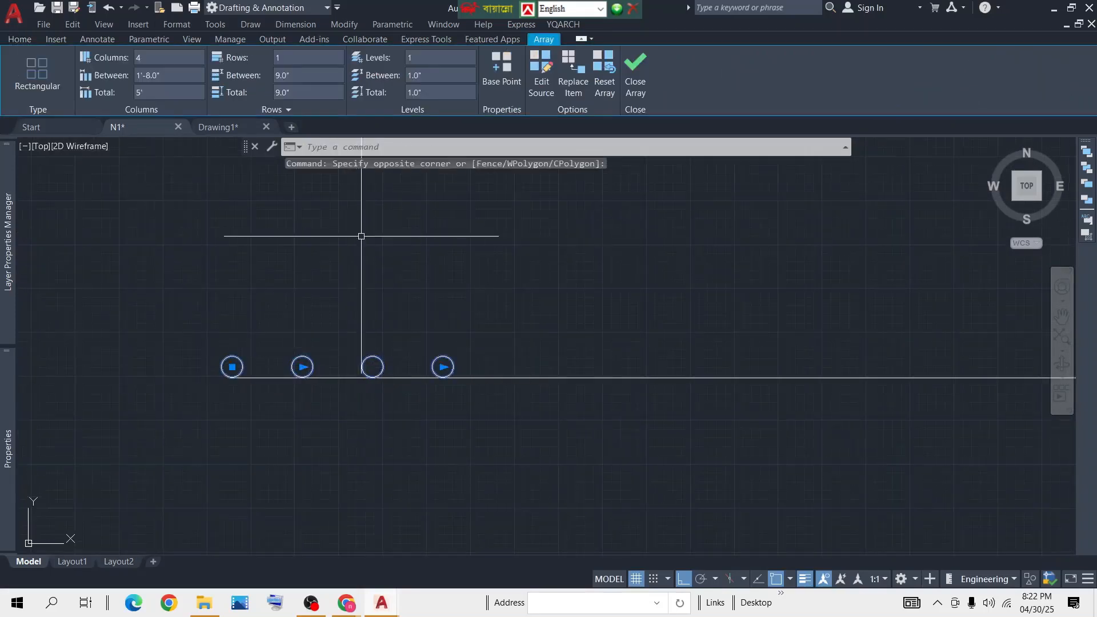
pyautogui.moveTo(443, 368)
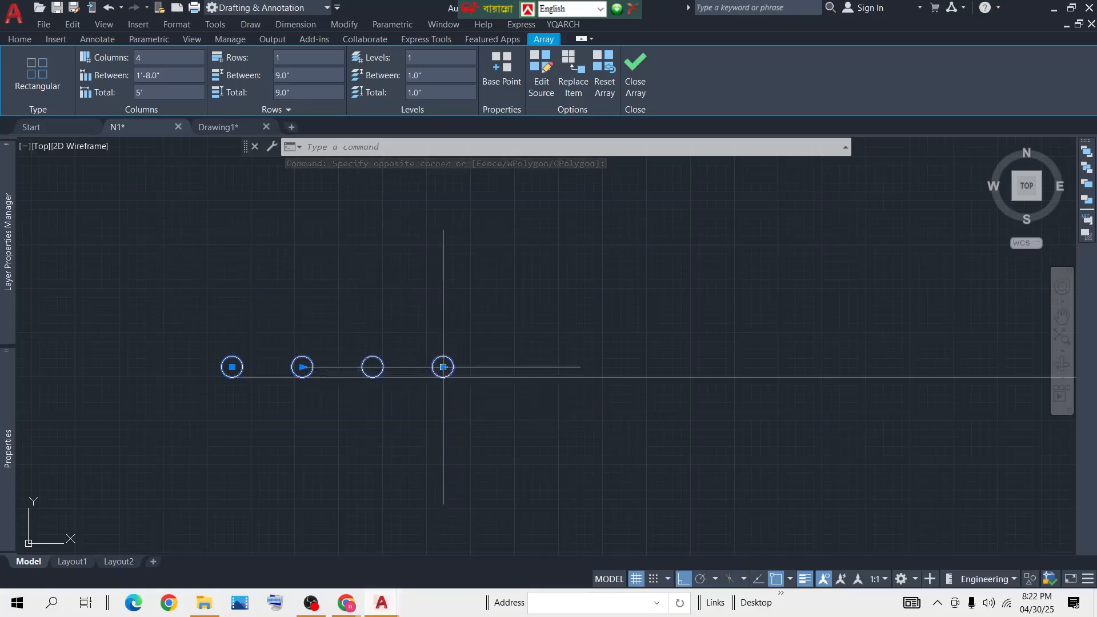
pyautogui.click(443, 368)
pyautogui.scroll(-4, 743, 365)
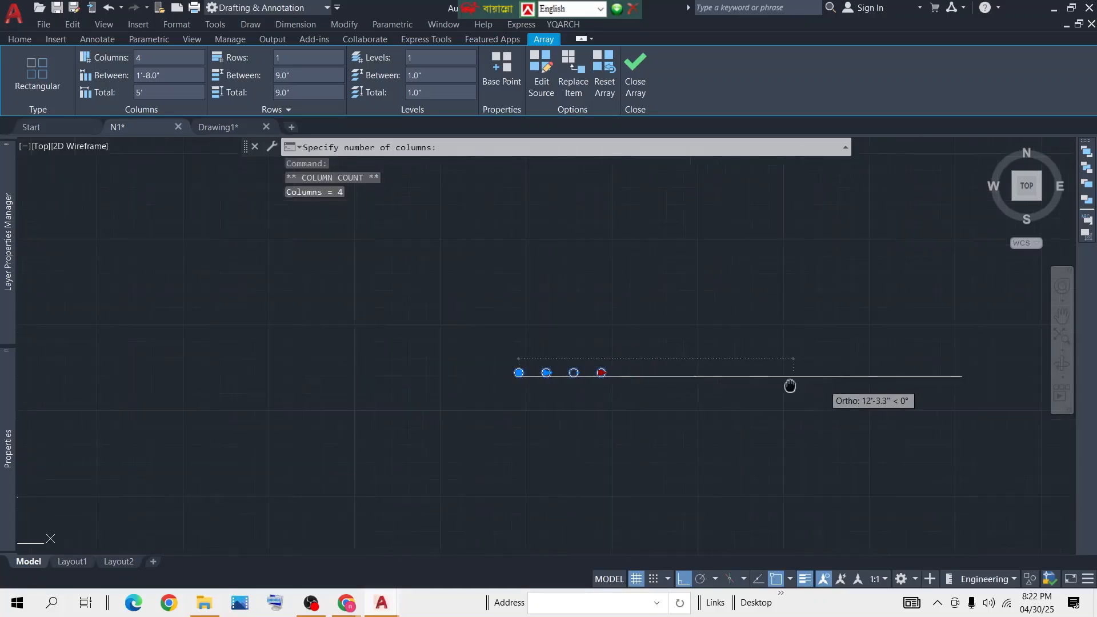
pyautogui.moveTo(791, 387); pyautogui.dragTo(512, 381, button='middle')
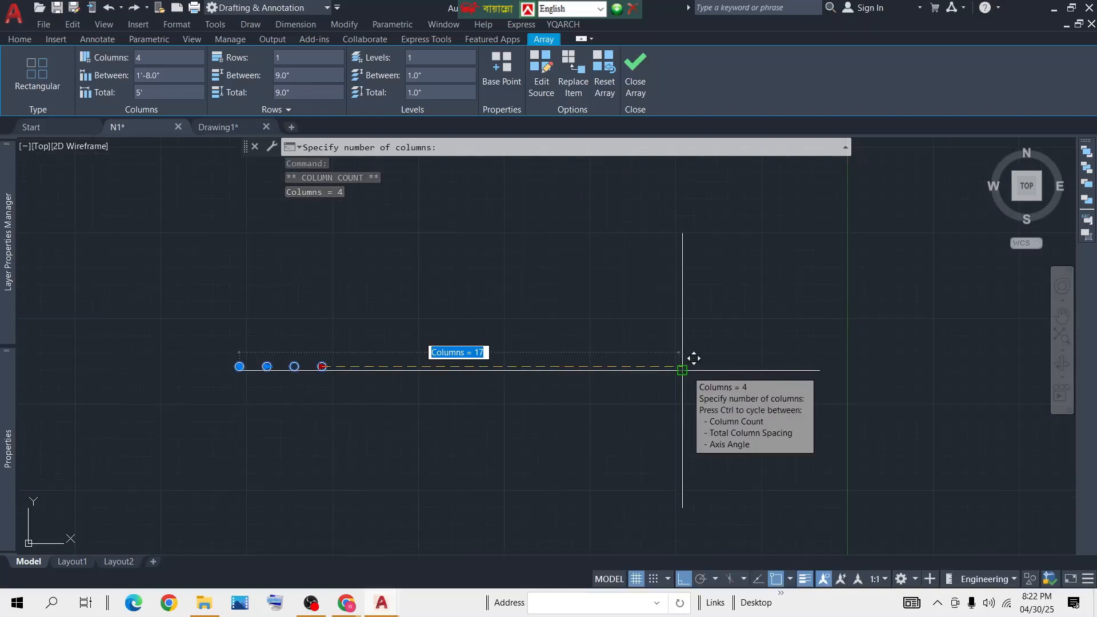
pyautogui.click(682, 371)
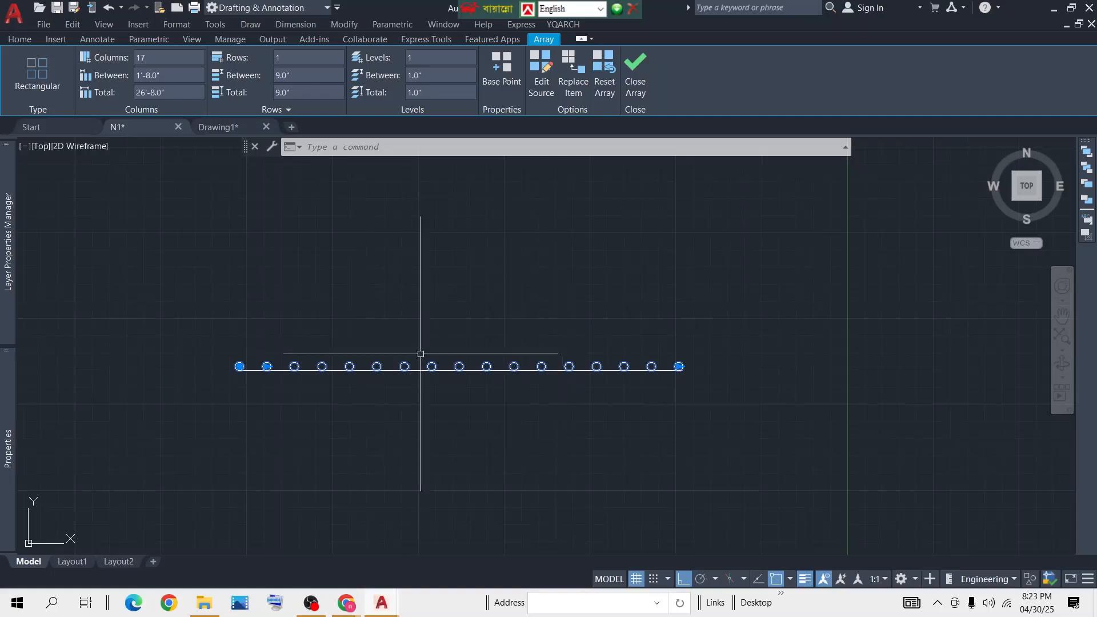
pyautogui.press('Escape')
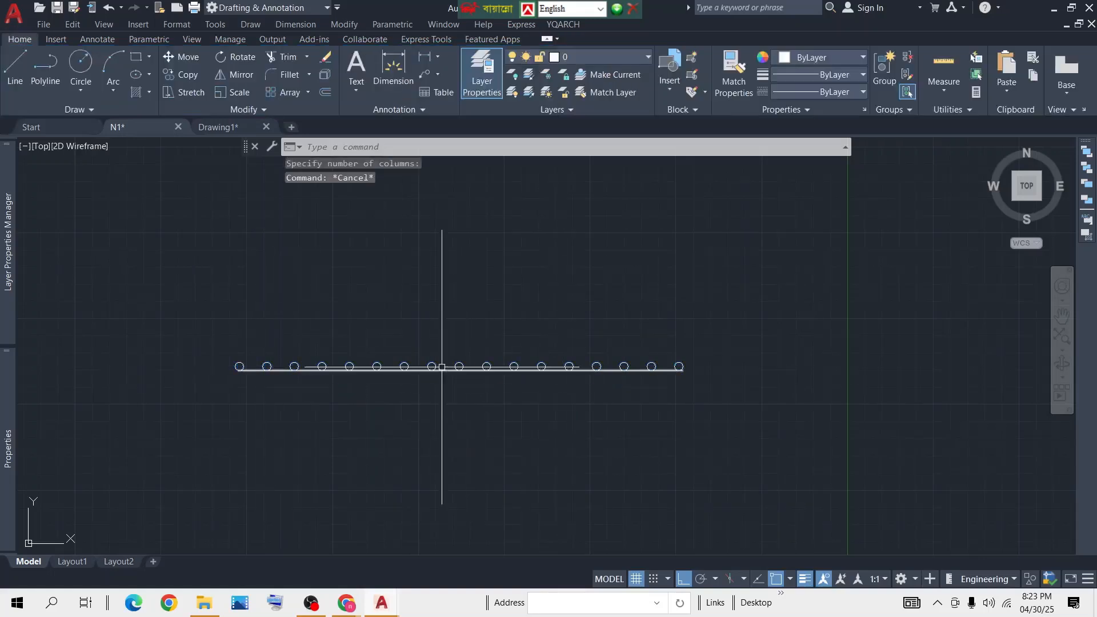
# Dimension the centre-to-centre distance between two neighbouring circles near the middle of the row, placing the dimension above them
pyautogui.scroll(6, 441, 369)
pyautogui.scroll(-4, 145, 342)
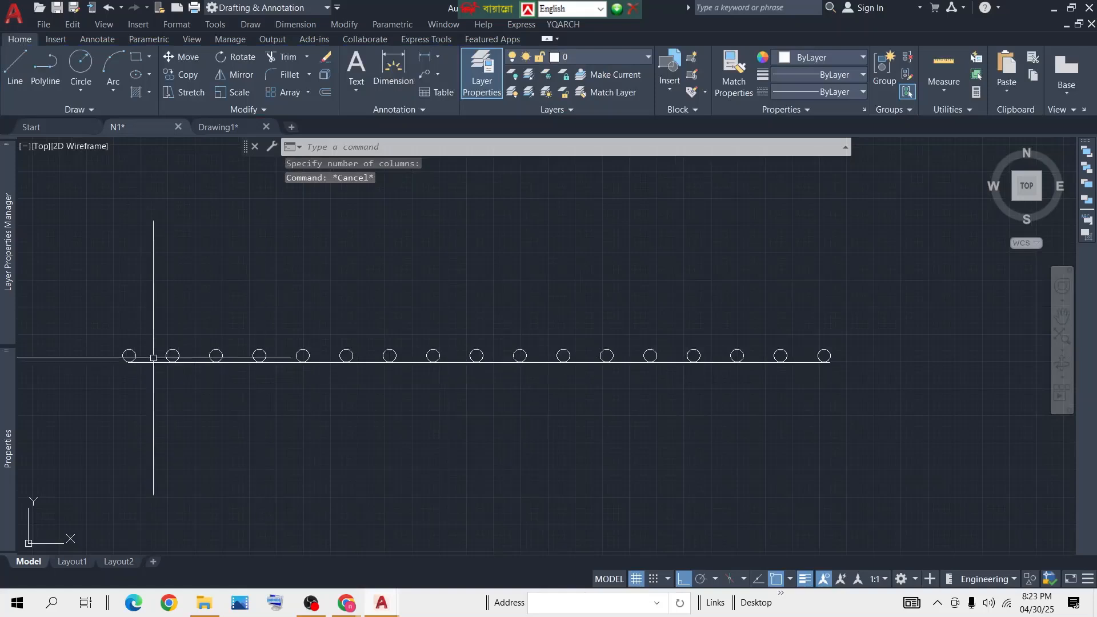
pyautogui.scroll(2, 715, 357)
pyautogui.moveTo(715, 357); pyautogui.dragTo(681, 359, button='middle')
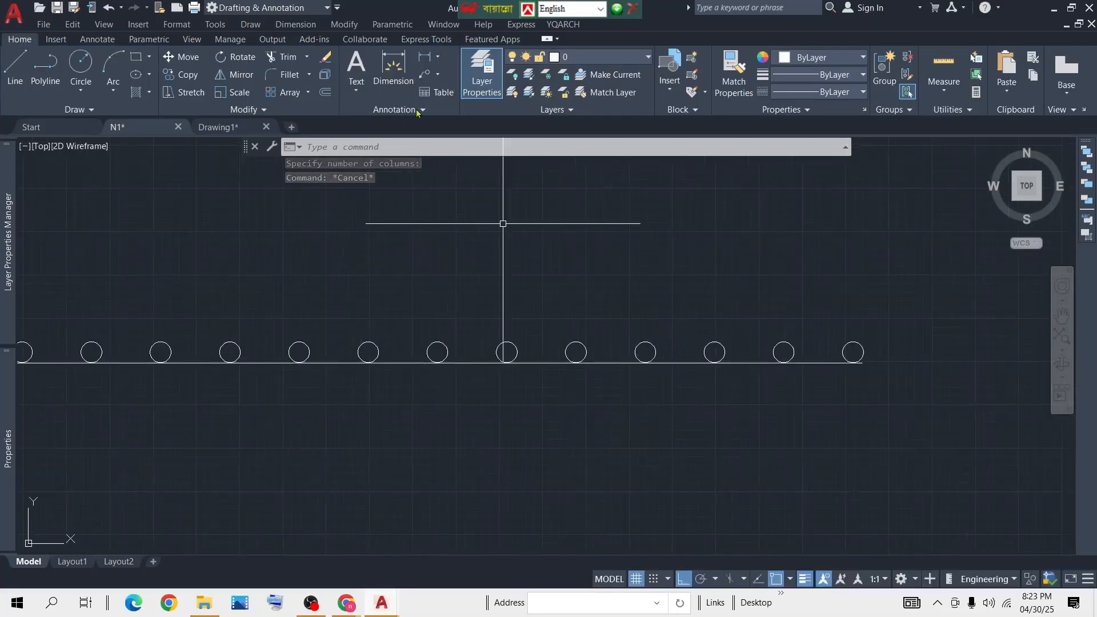
pyautogui.click(401, 79)
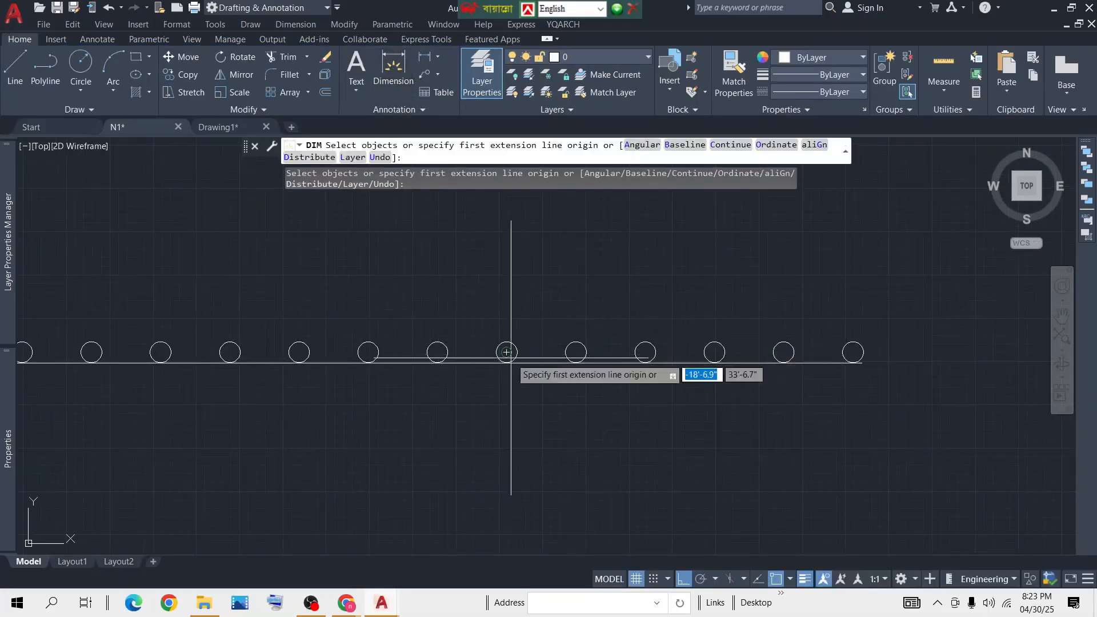
pyautogui.click(507, 354)
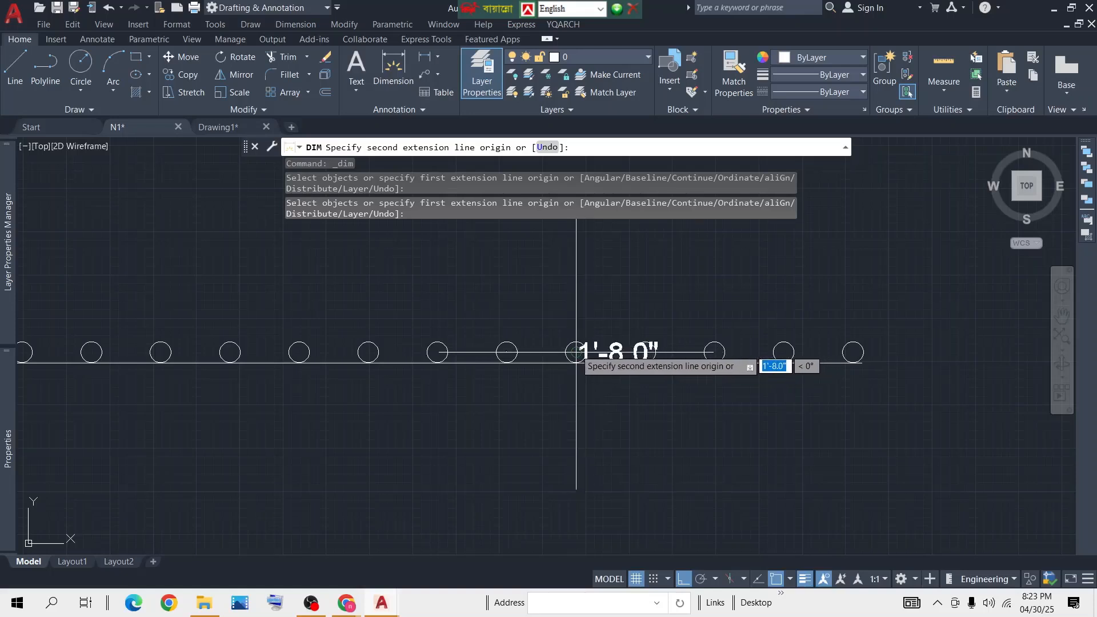
pyautogui.click(576, 353)
pyautogui.click(572, 292)
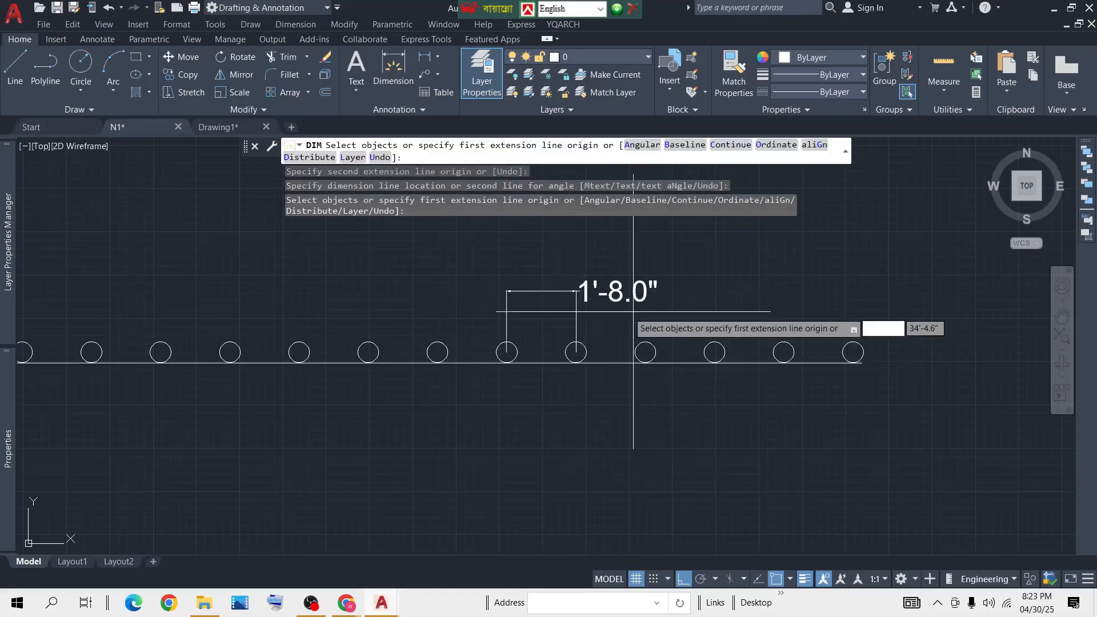
pyautogui.click(616, 311)
pyautogui.press('Escape')
pyautogui.scroll(4, 612, 297)
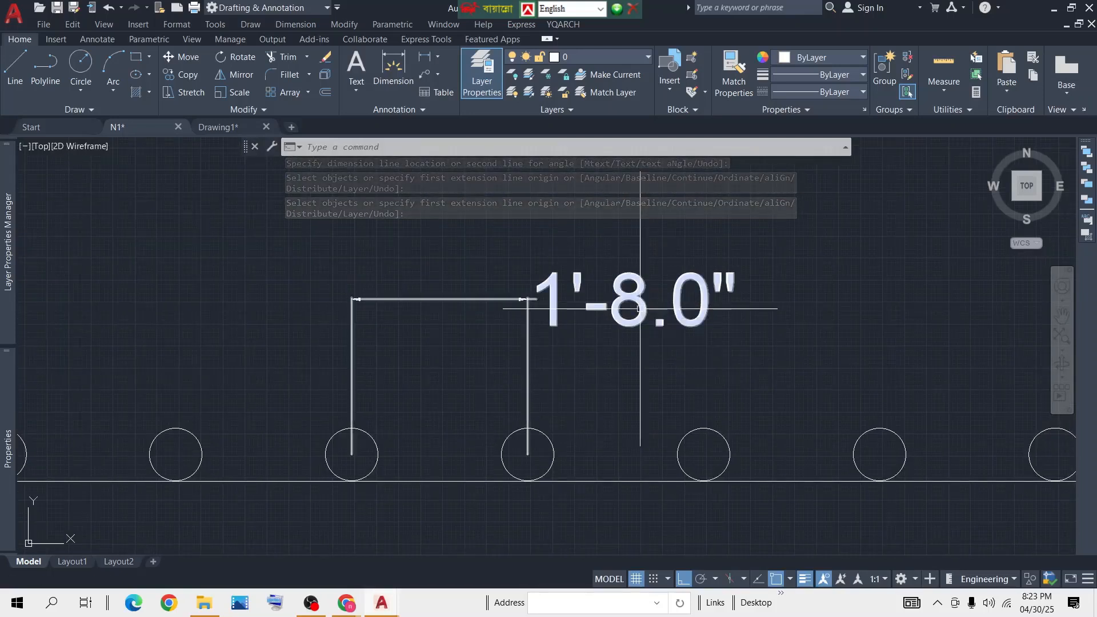
# Erase the dimension above the two middle circles
pyautogui.scroll(-4, 614, 332)
pyautogui.click(720, 298)
pyautogui.click(440, 338)
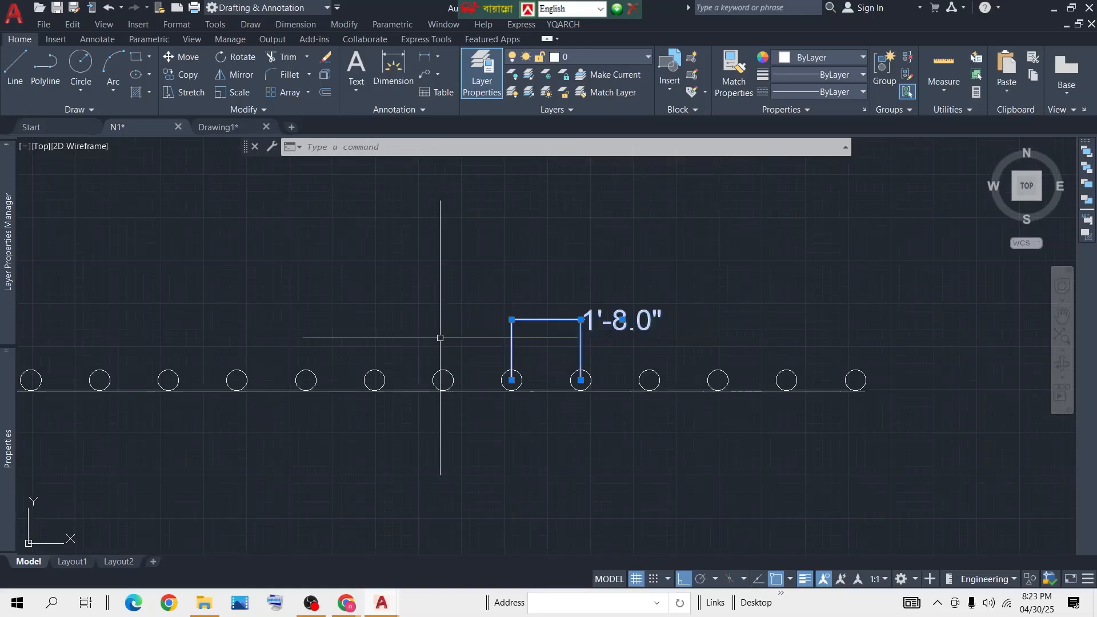
pyautogui.press('Delete')
# Set the row count of the circle array to 10
pyautogui.scroll(-3, 581, 301)
pyautogui.moveTo(582, 302); pyautogui.dragTo(647, 323, button='middle')
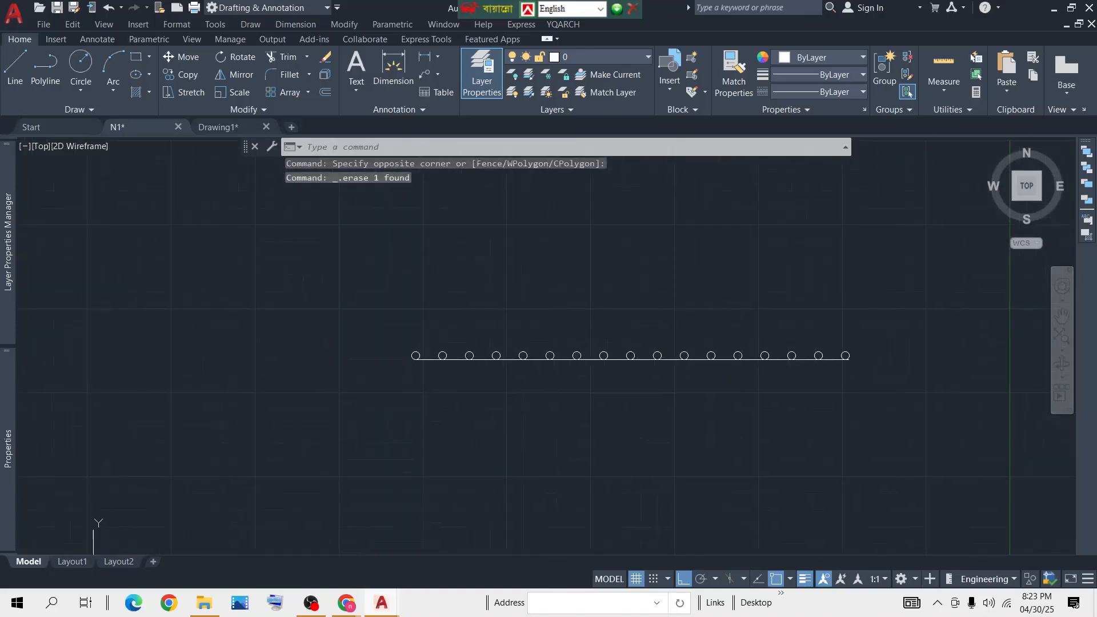
pyautogui.scroll(4, 431, 339)
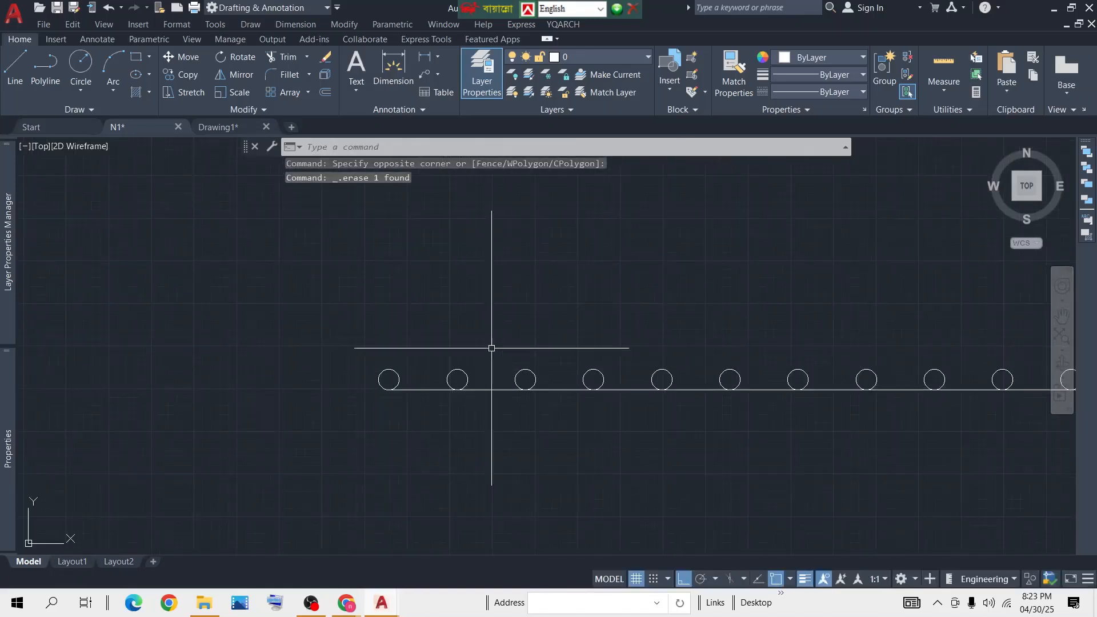
pyautogui.click(582, 359)
pyautogui.click(346, 368)
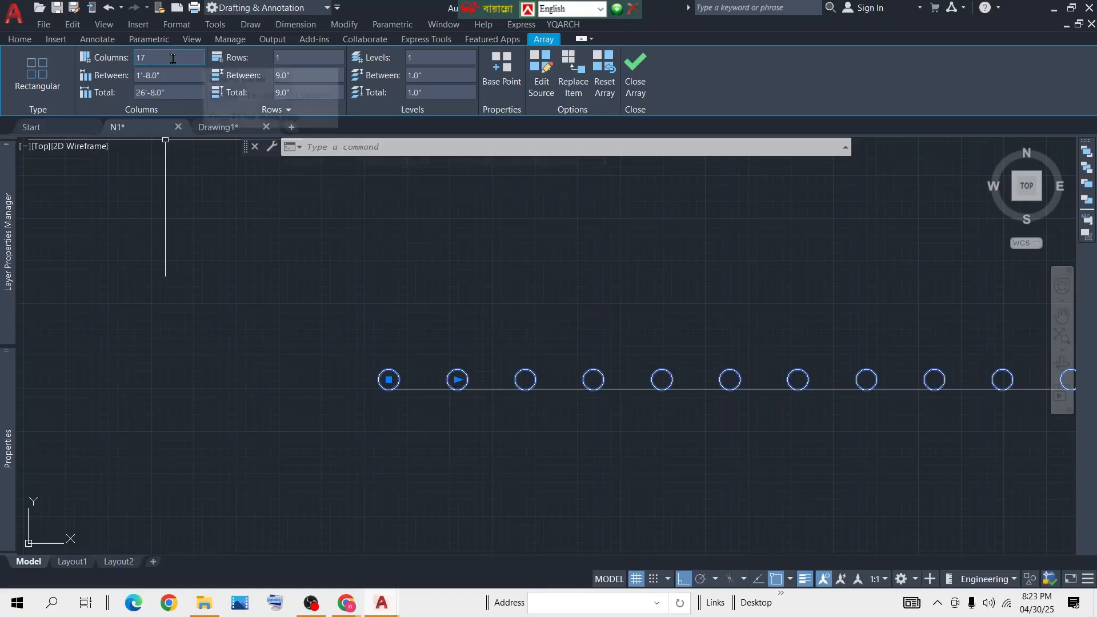
pyautogui.click(276, 58)
pyautogui.press('BackSpace')
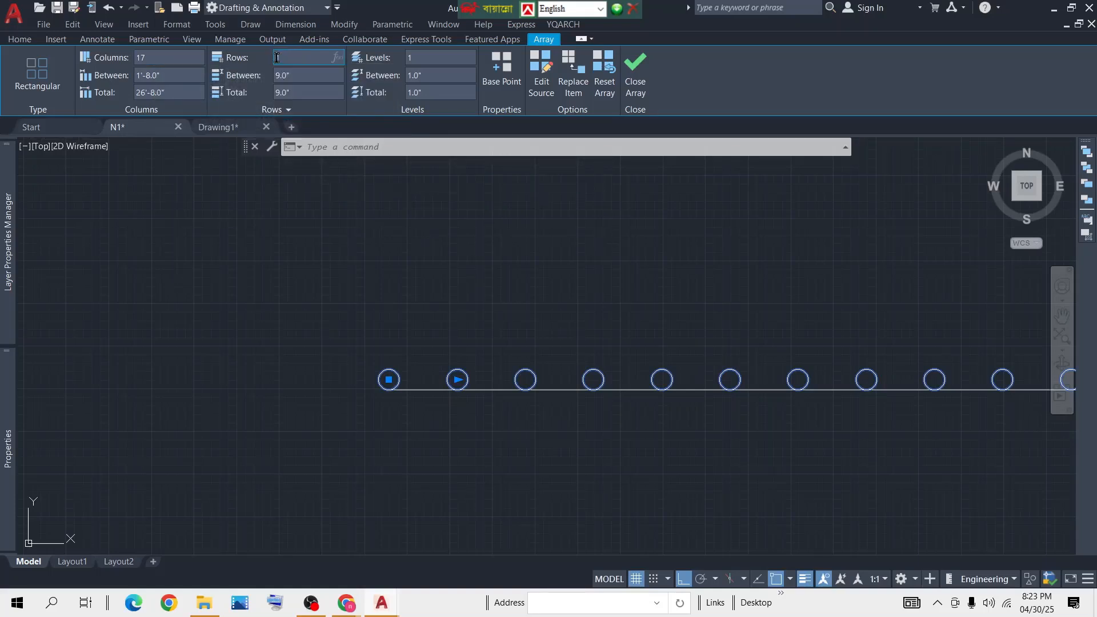
pyautogui.write('1')
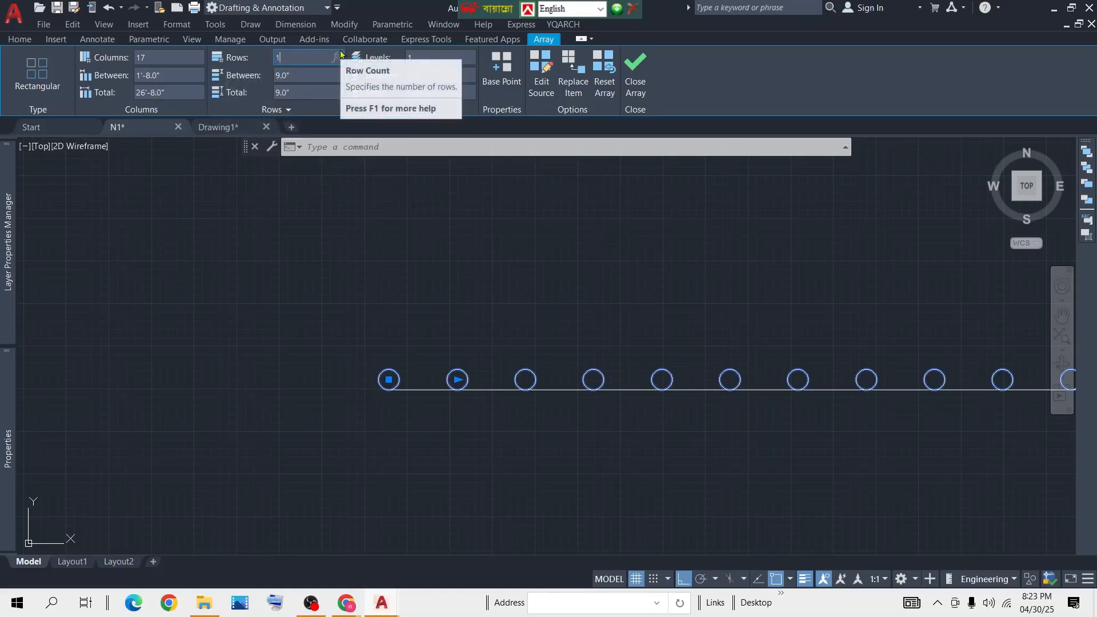
pyautogui.write('0')
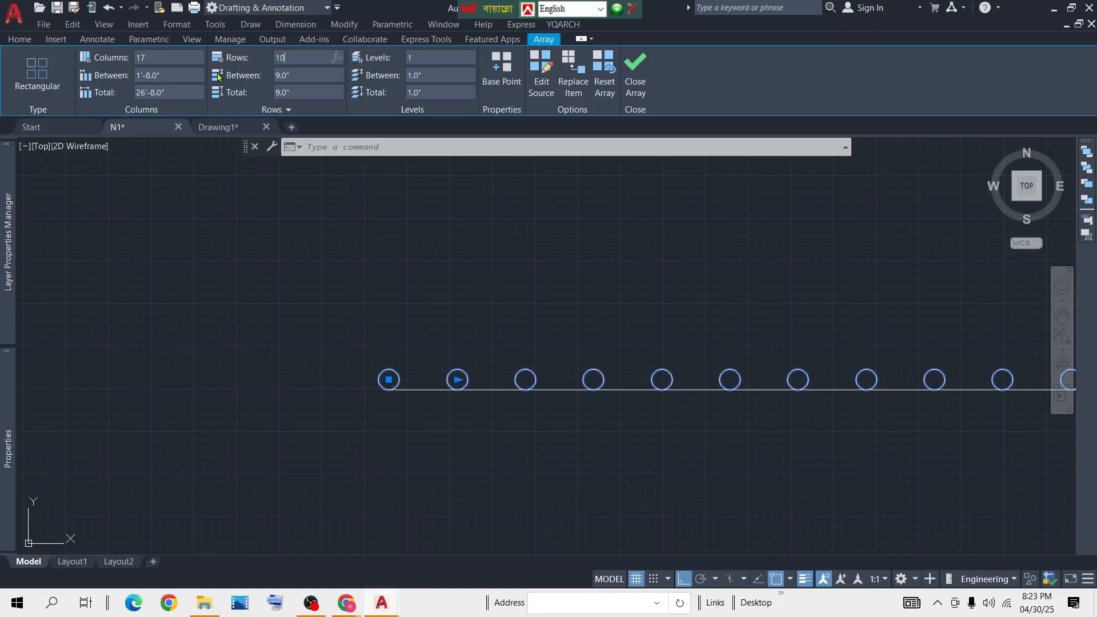
# Set the circle array's row spacing to 30 inches and deselect the array
pyautogui.click(298, 75)
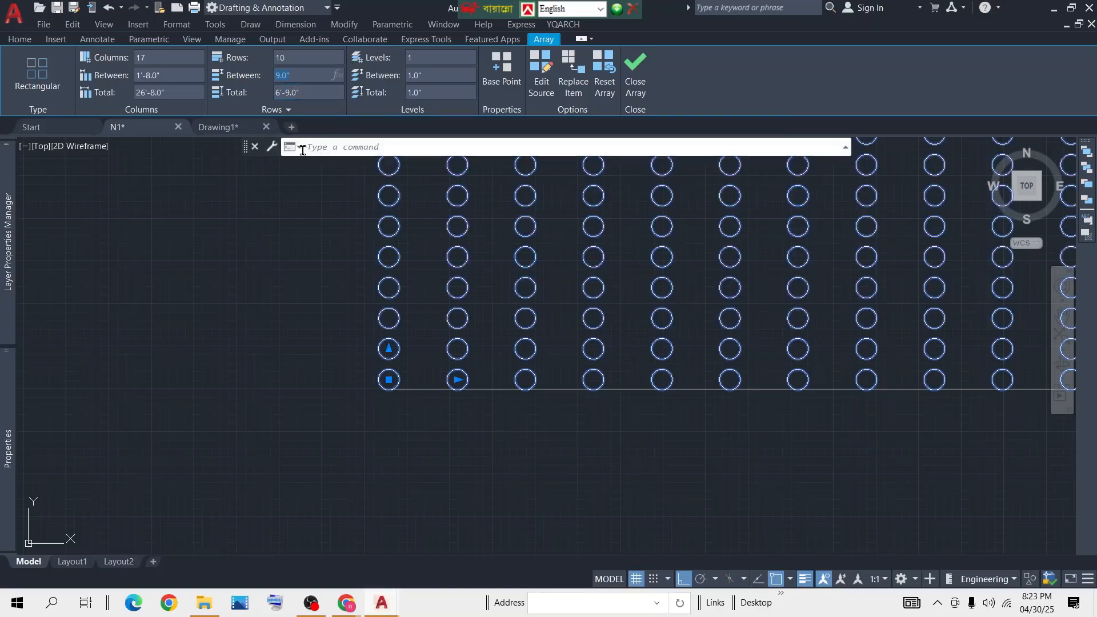
pyautogui.write('30')
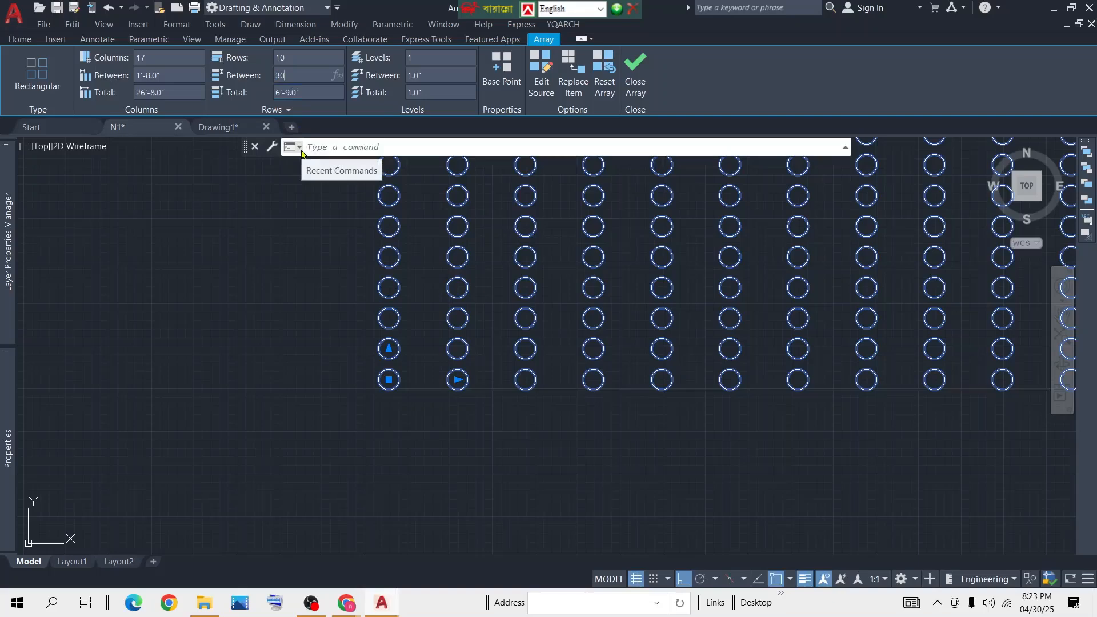
pyautogui.press('Return')
pyautogui.scroll(-5, 375, 296)
pyautogui.scroll(6, 392, 303)
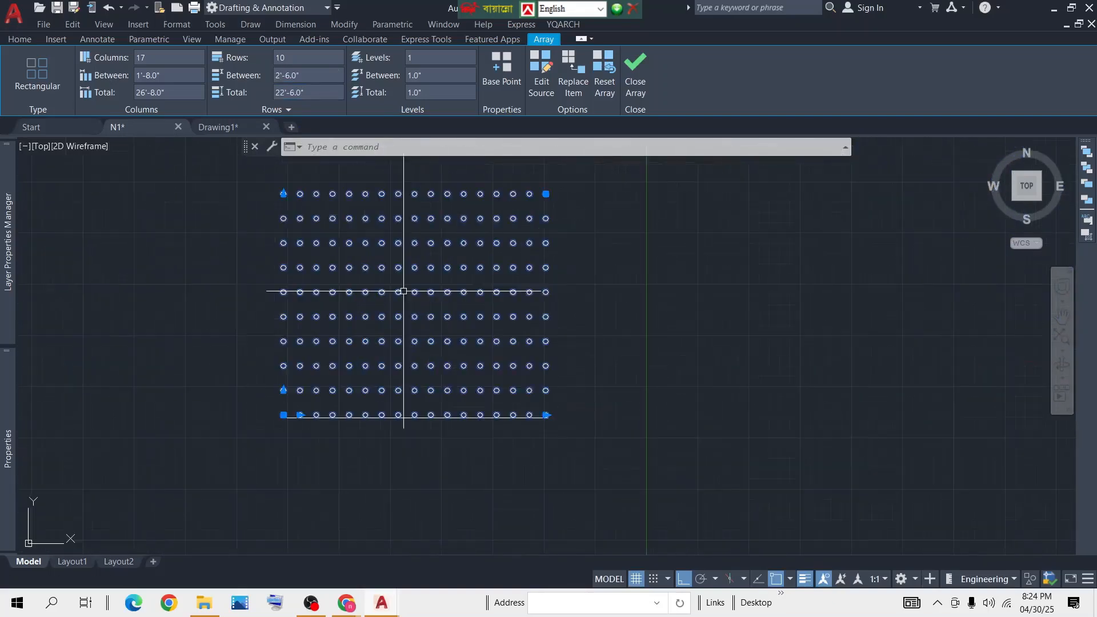
pyautogui.moveTo(398, 291); pyautogui.dragTo(422, 311, button='middle')
pyautogui.press('Escape')
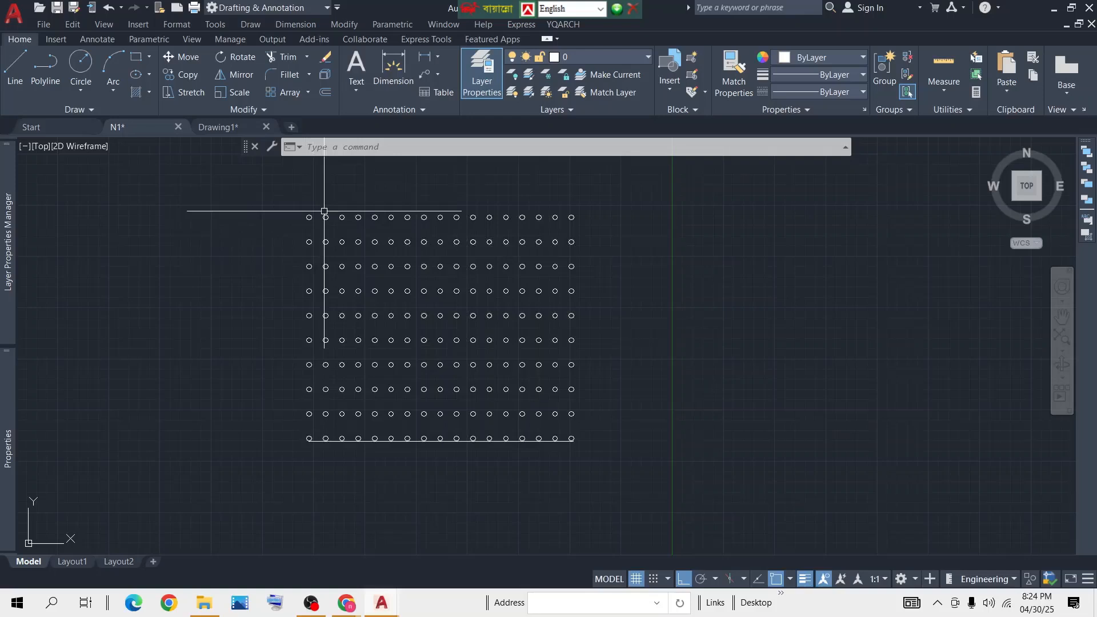
pyautogui.click(360, 183)
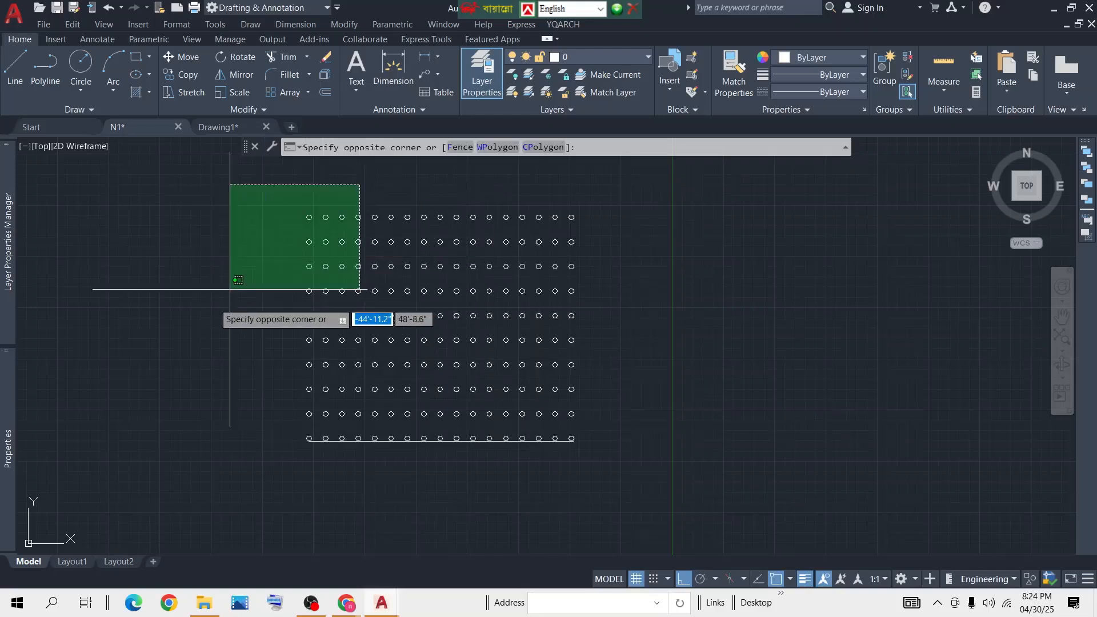
pyautogui.click(212, 304)
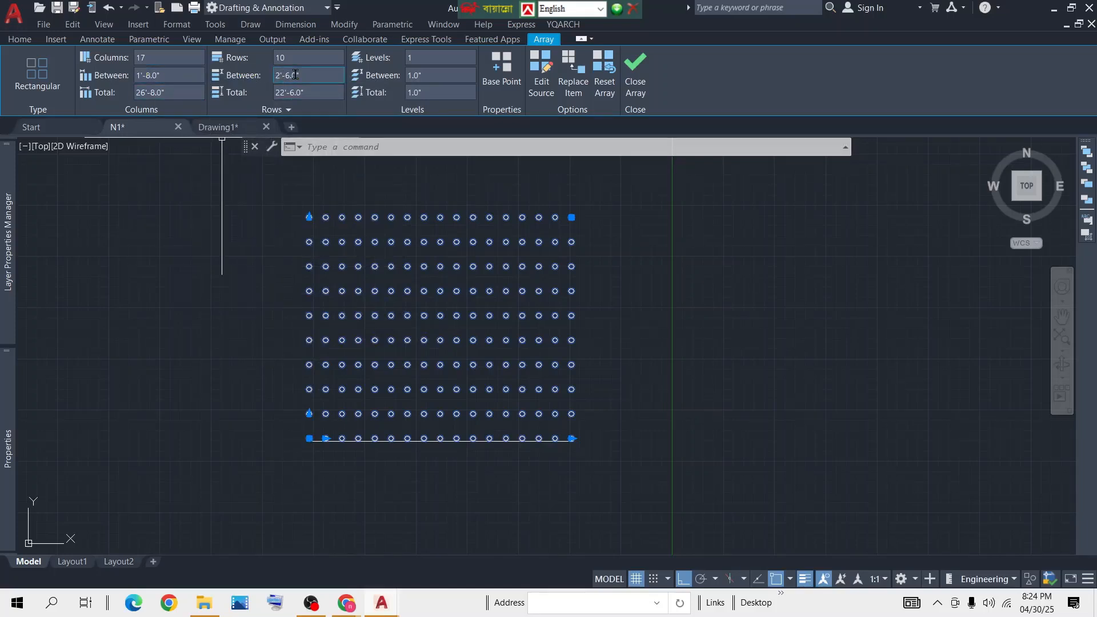
pyautogui.click(727, 303)
pyautogui.press('Escape')
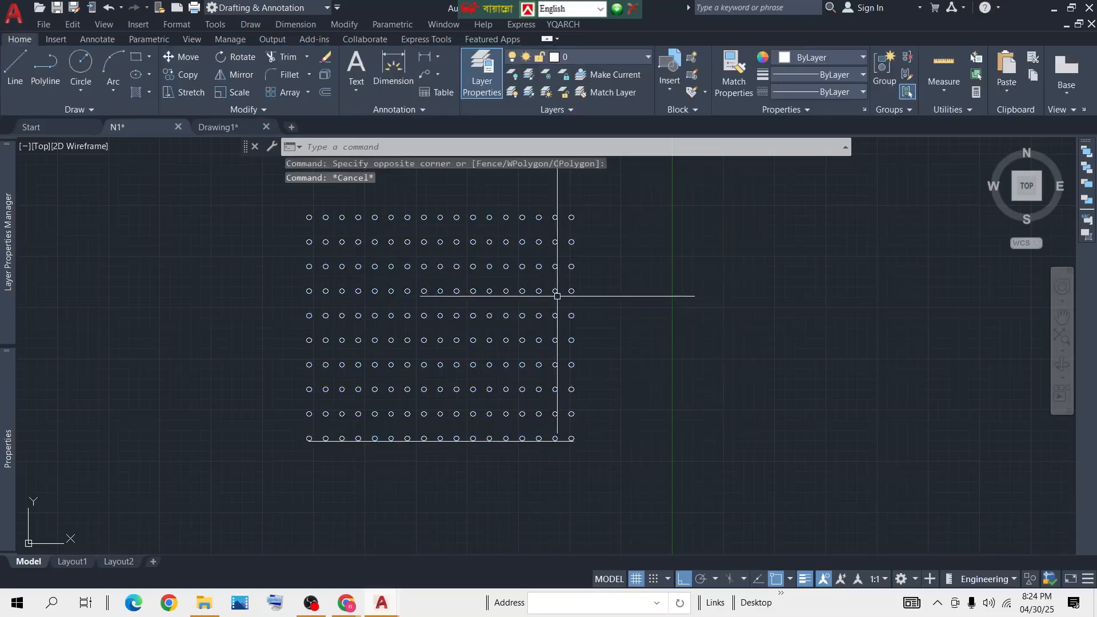
# Erase the whole circle array, leaving only the horizontal line
pyautogui.click(626, 222)
pyautogui.click(210, 322)
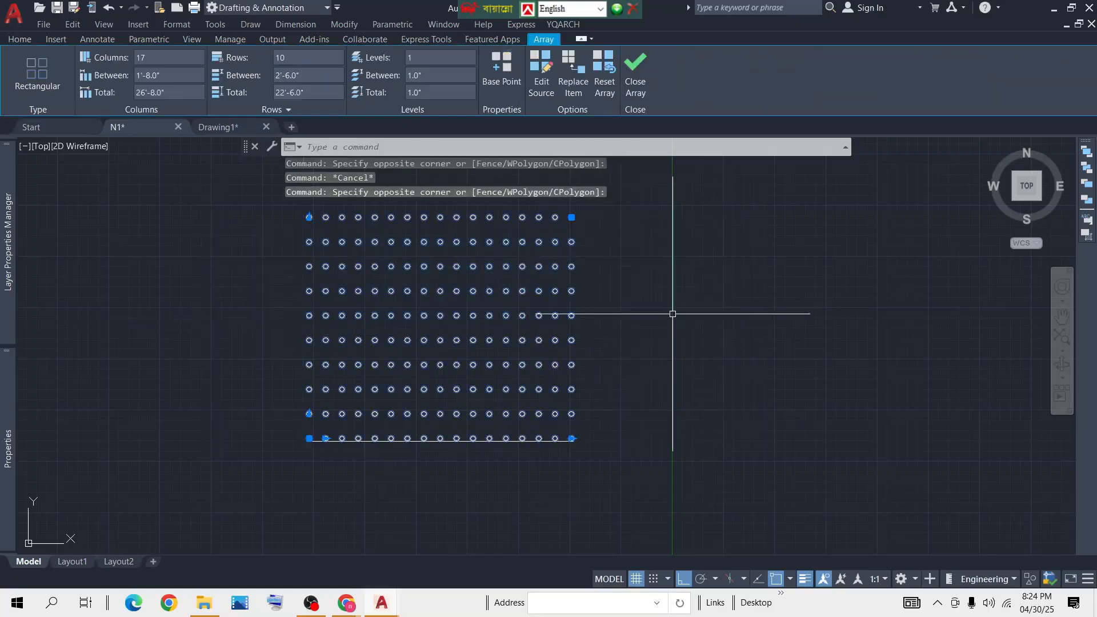
pyautogui.press('Delete')
pyautogui.moveTo(379, 380); pyautogui.dragTo(404, 324, button='middle')
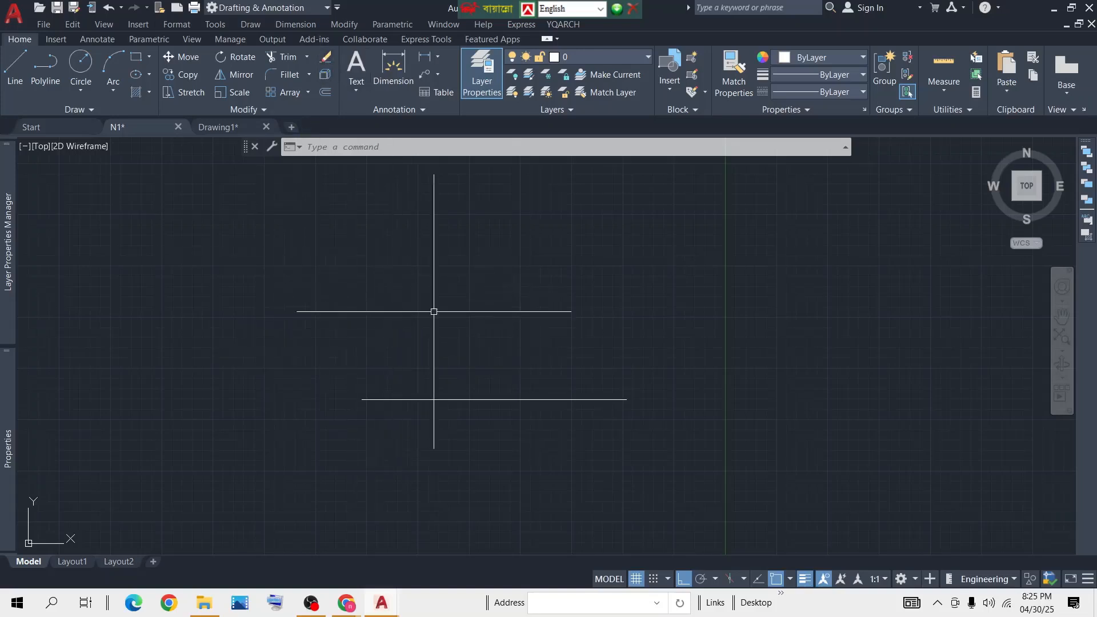
pyautogui.scroll(4, 372, 383)
pyautogui.moveTo(447, 385); pyautogui.dragTo(406, 353, button='middle')
pyautogui.scroll(-2, 405, 354)
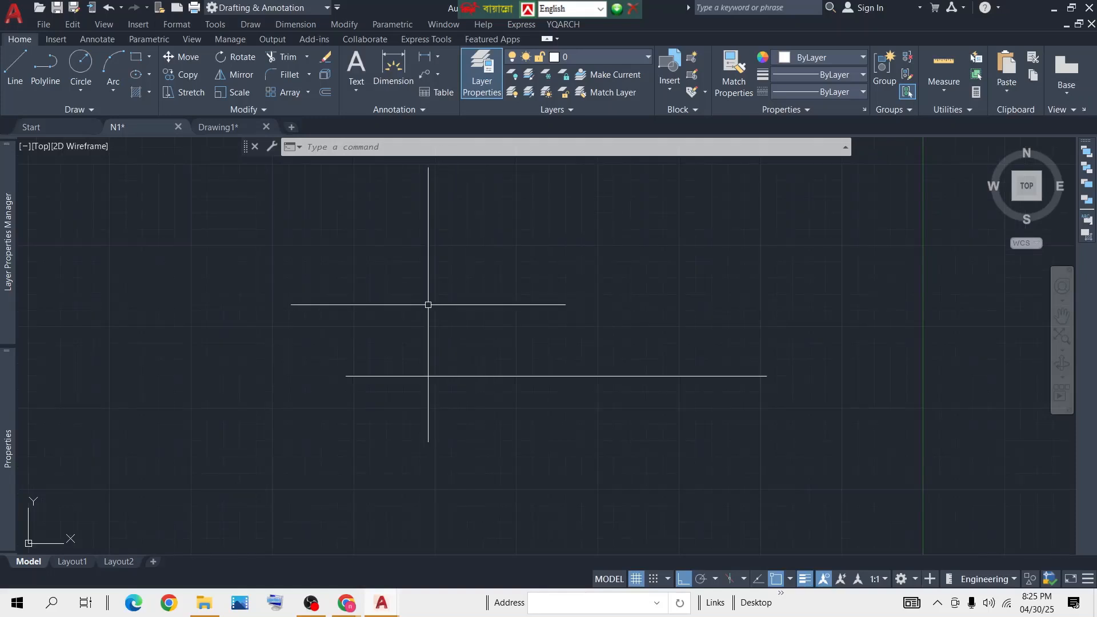
pyautogui.write('e')
pyautogui.press('Return')
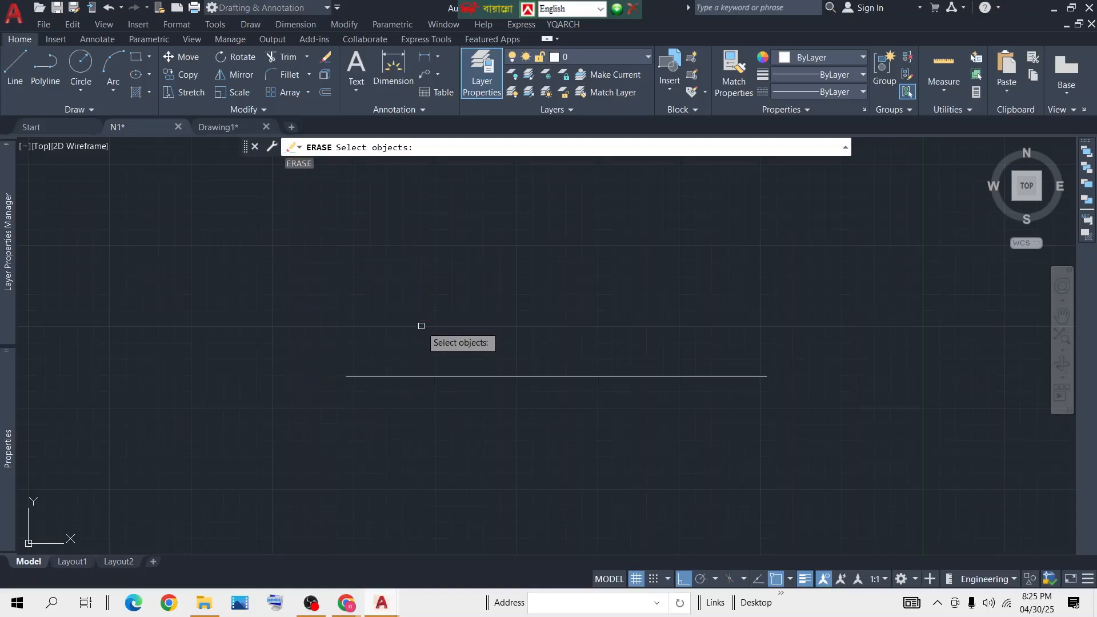
pyautogui.press('Return')
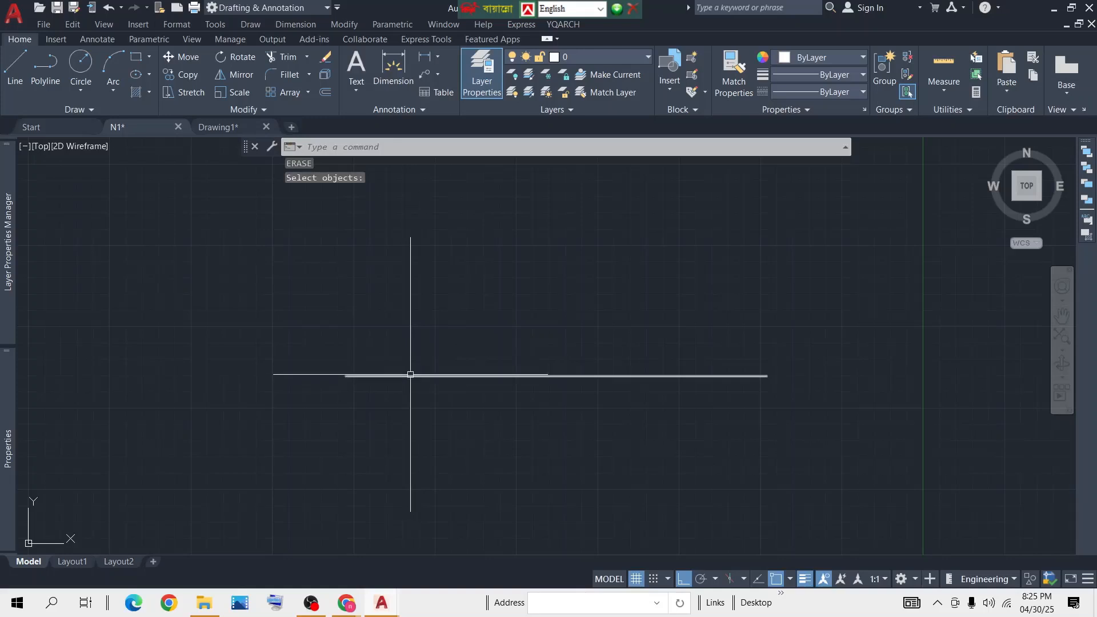
# Select the horizontal line and examine the editing commands offered for it, including the Draw Order options
pyautogui.click(411, 375)
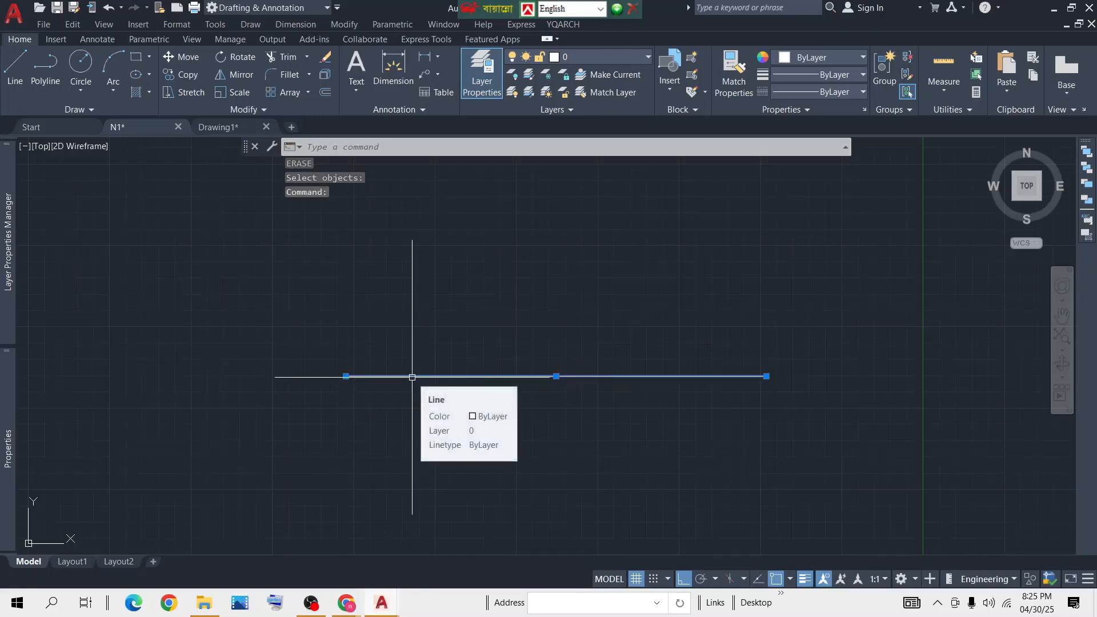
pyautogui.rightClick(412, 377)
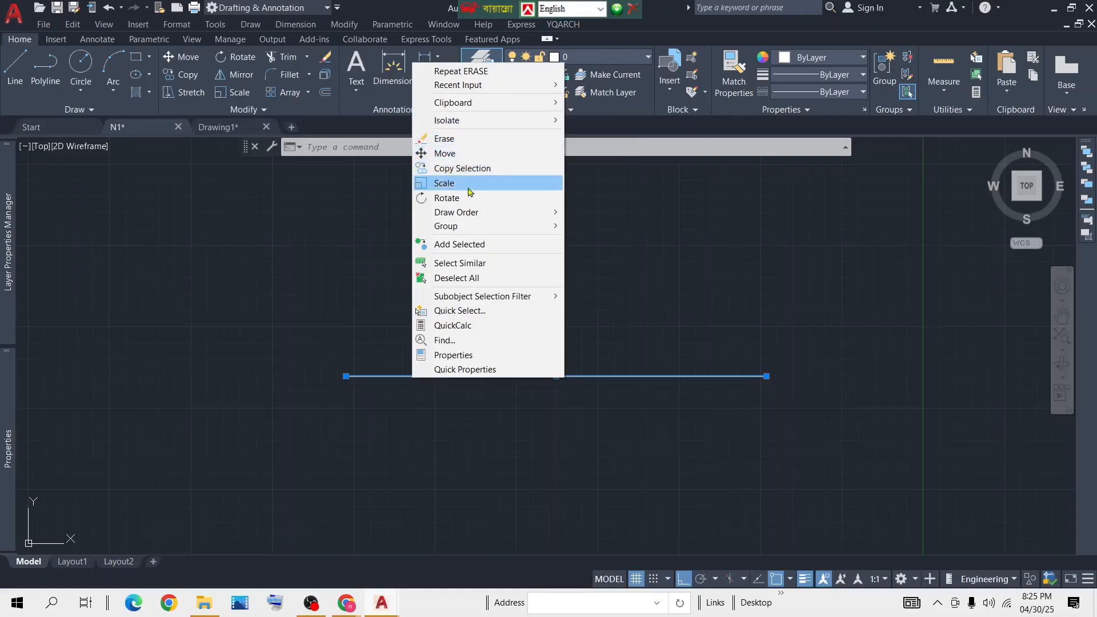
pyautogui.moveTo(508, 218)
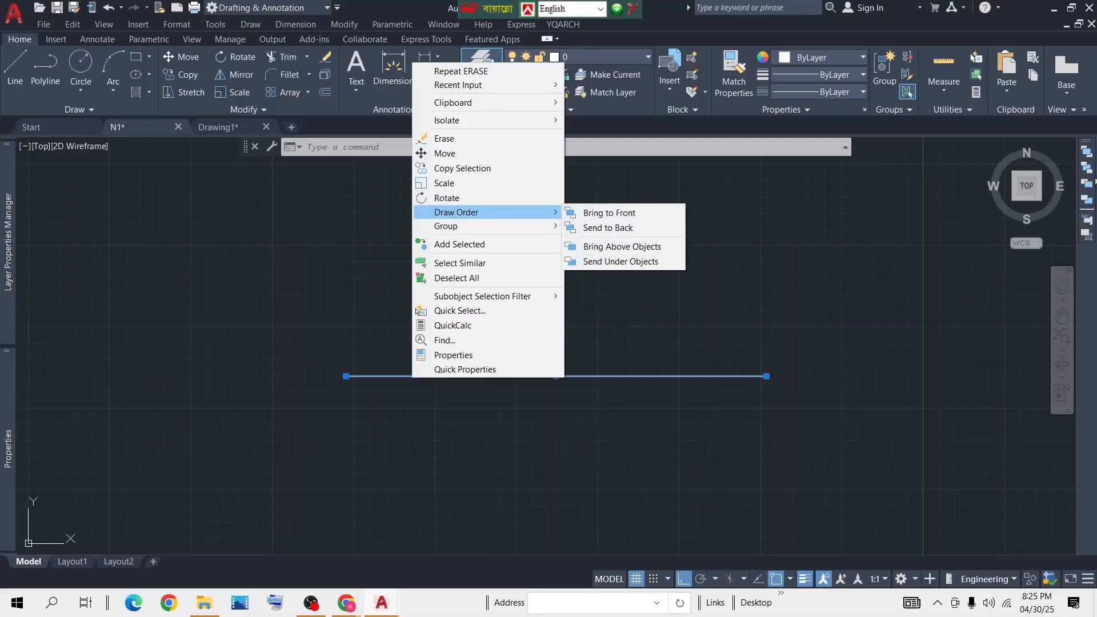
pyautogui.moveTo(469, 229)
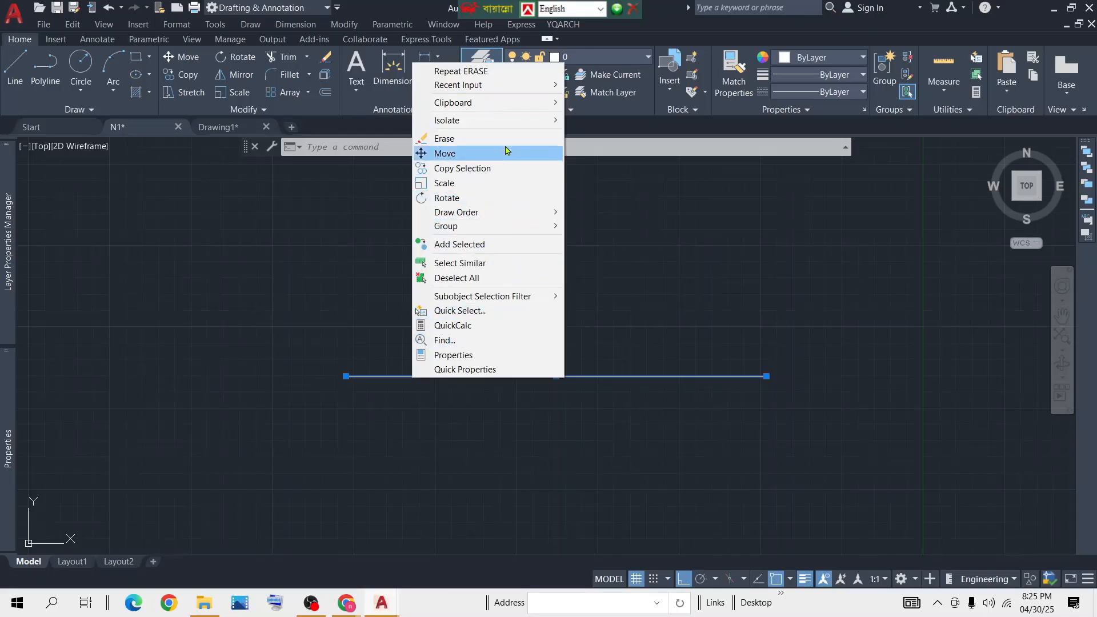
pyautogui.click(746, 307)
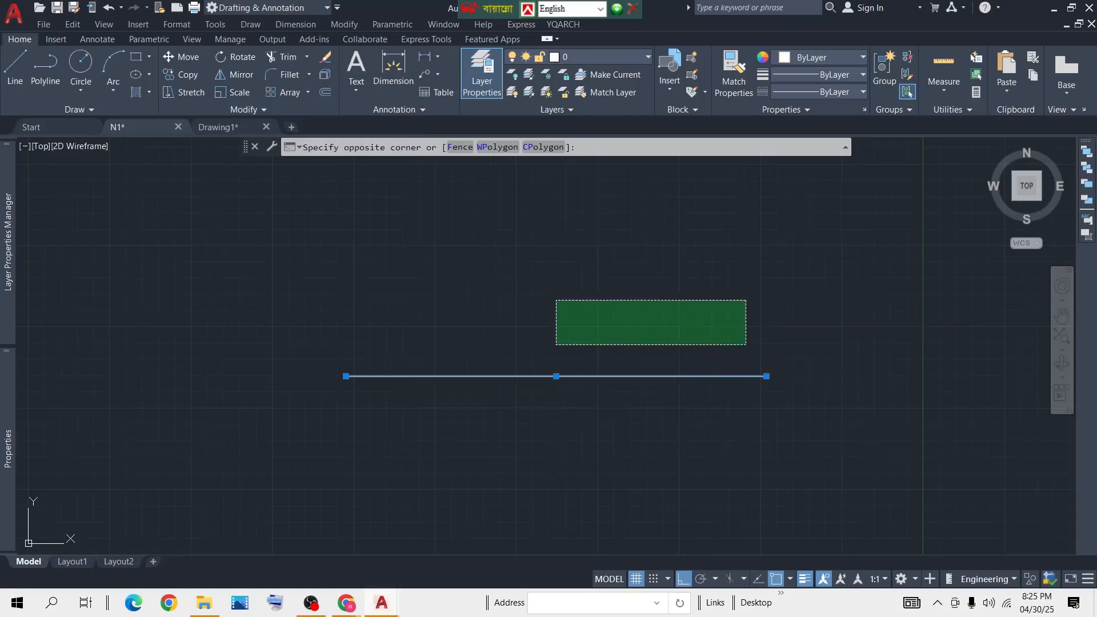